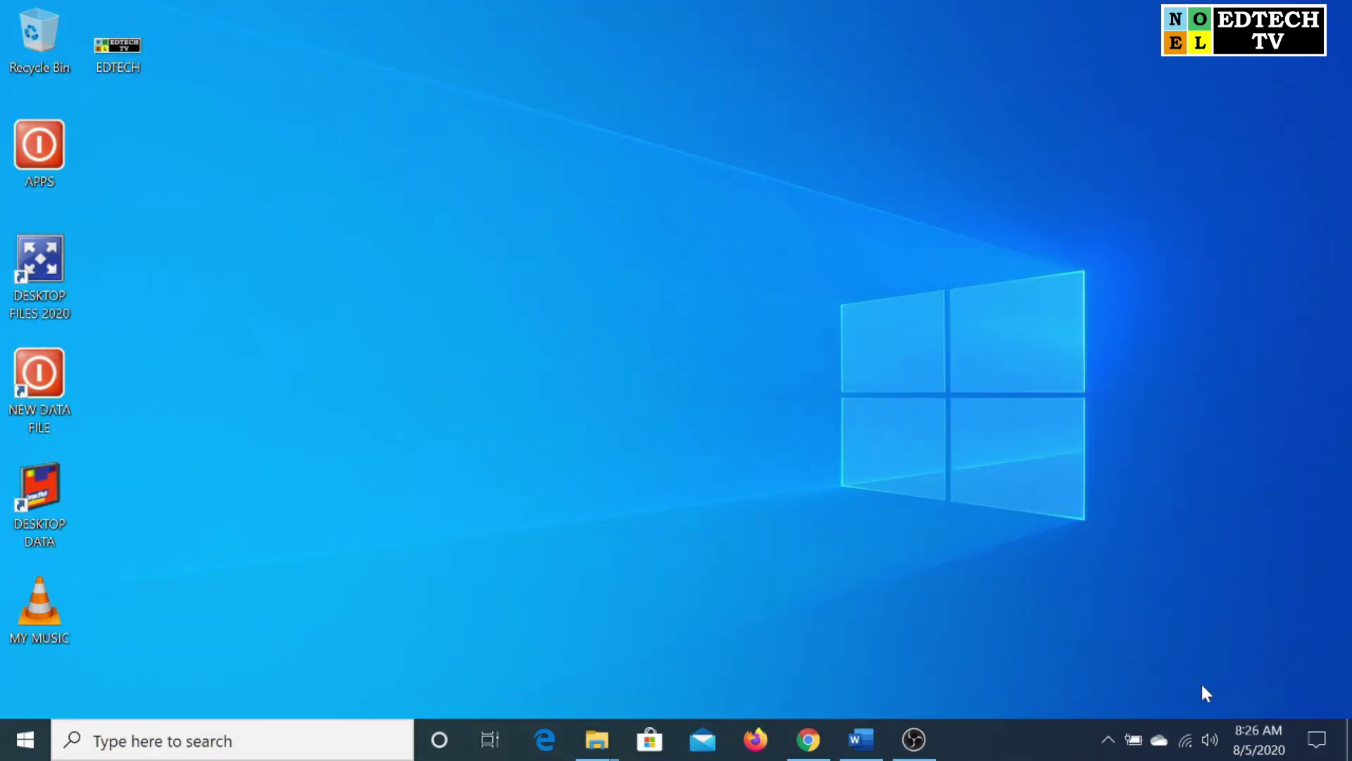
# Switch to Chrome and open Google Sheets from the Google apps list
pyautogui.doubleClick(820, 736)
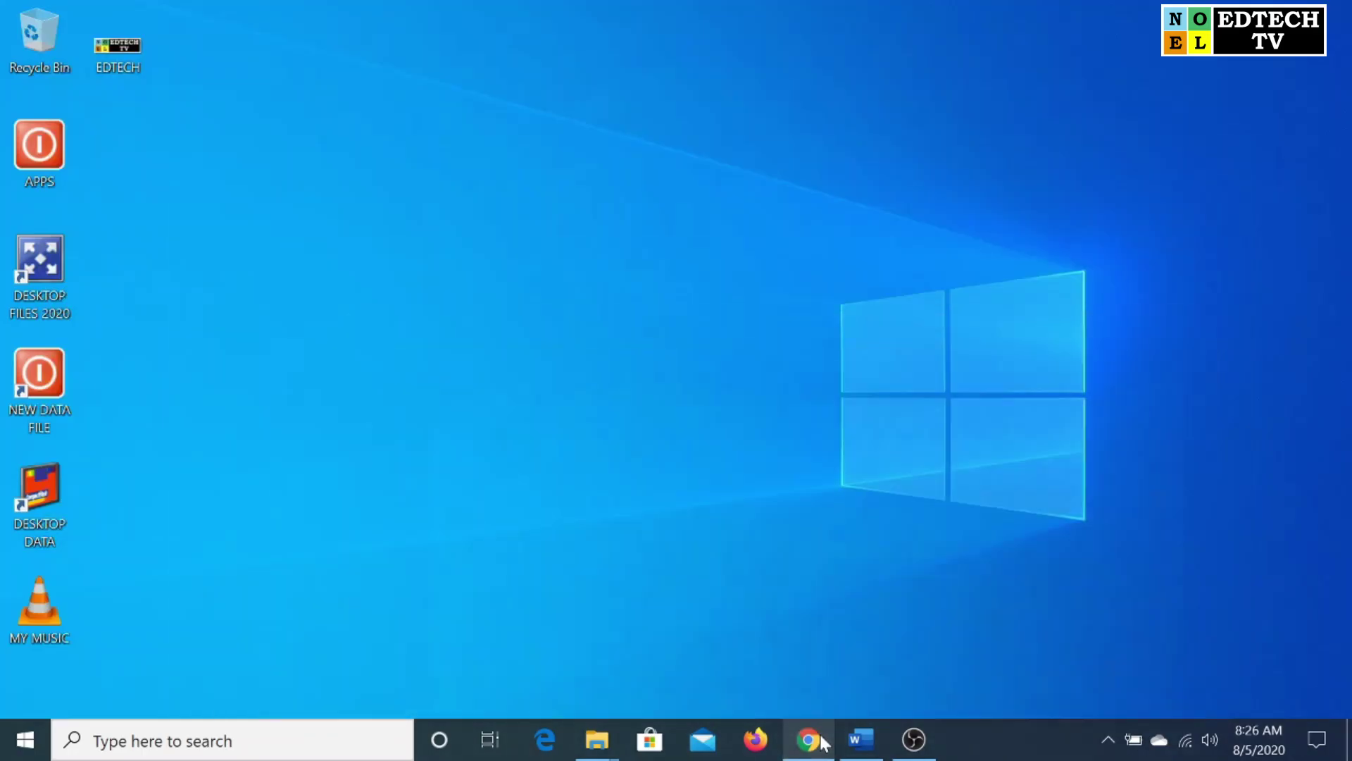
pyautogui.click(822, 741)
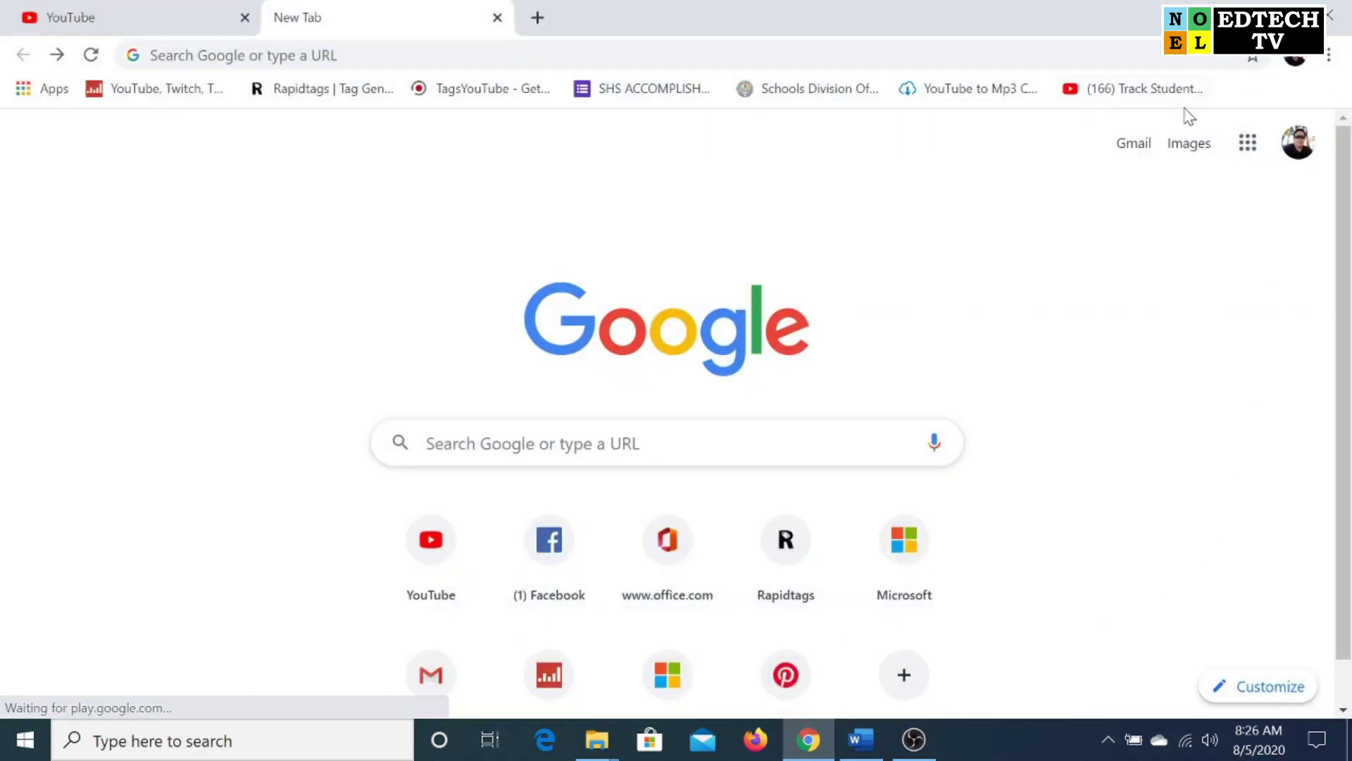
pyautogui.click(1248, 145)
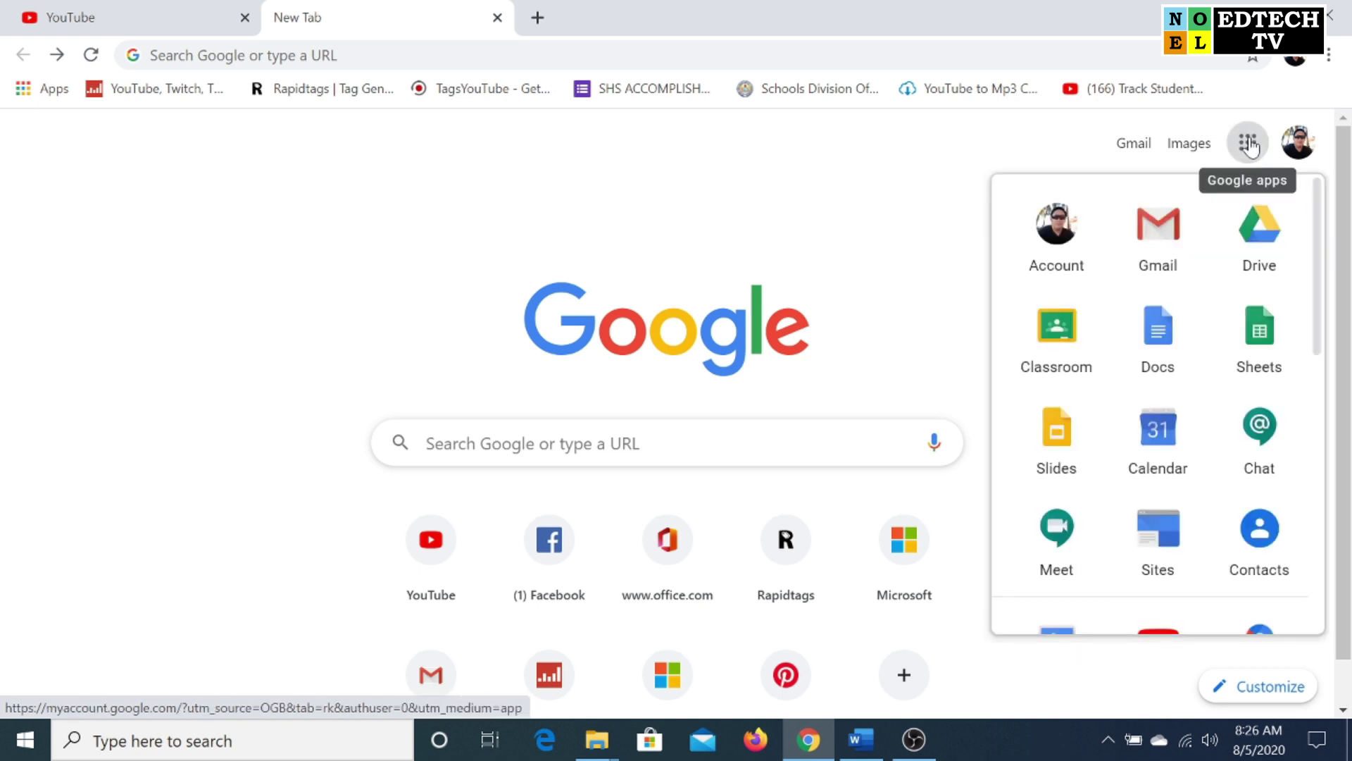
pyautogui.click(1278, 354)
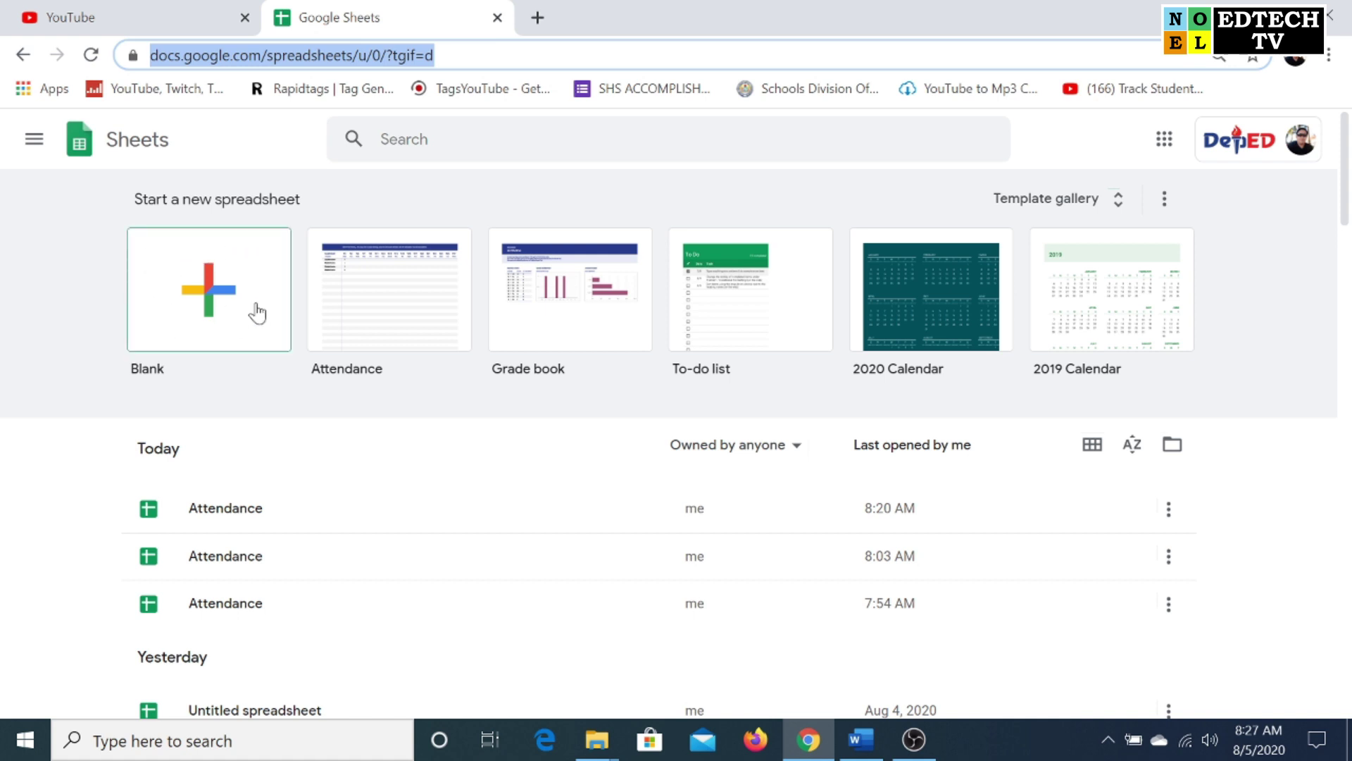
# Create a new spreadsheet from the Attendance template
pyautogui.click(197, 292)
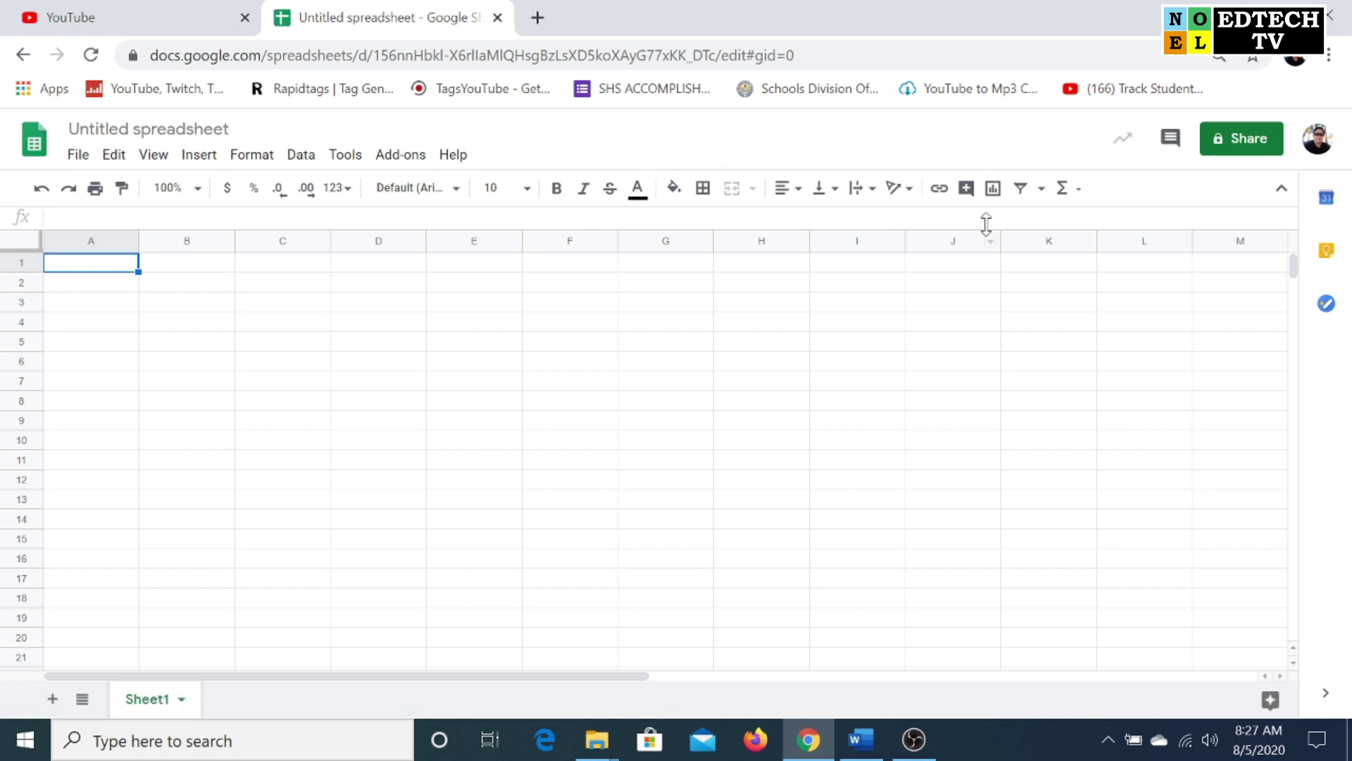
pyautogui.click(20, 56)
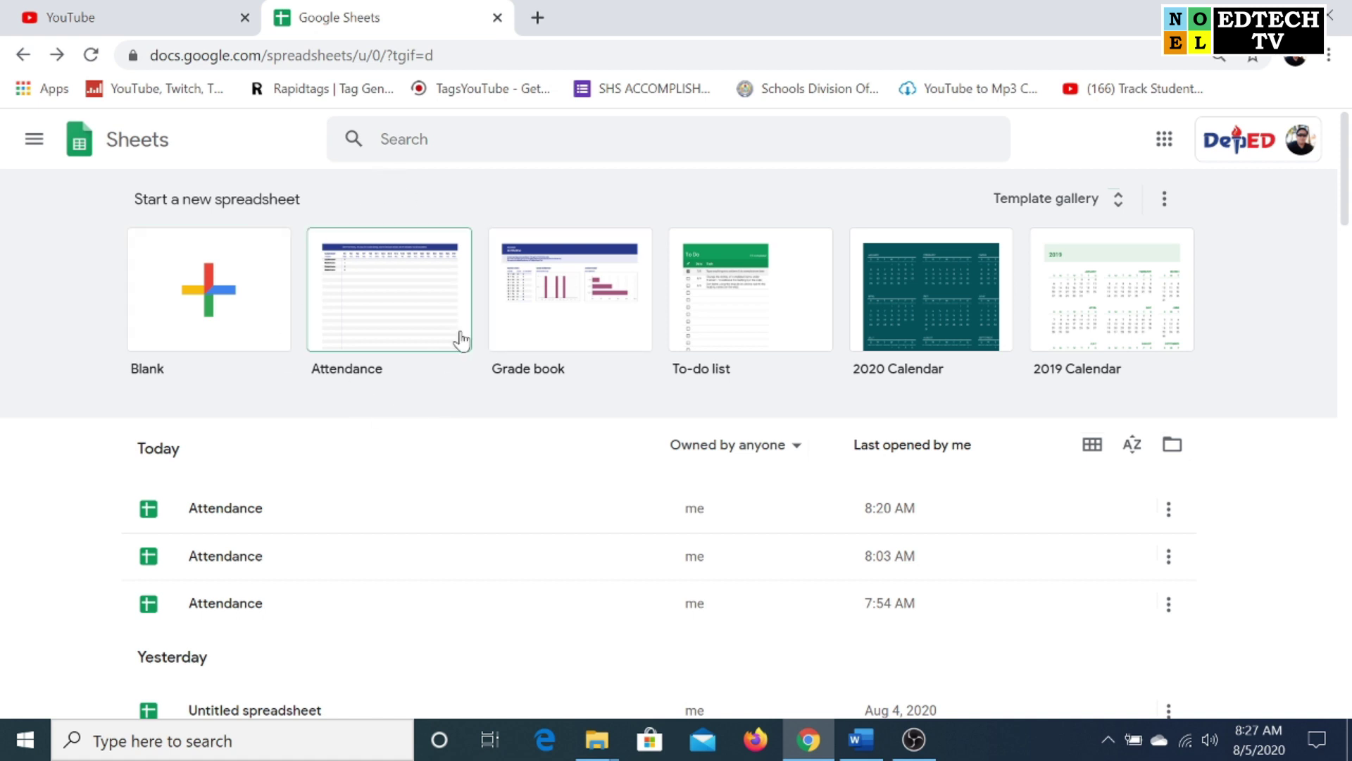
pyautogui.click(395, 281)
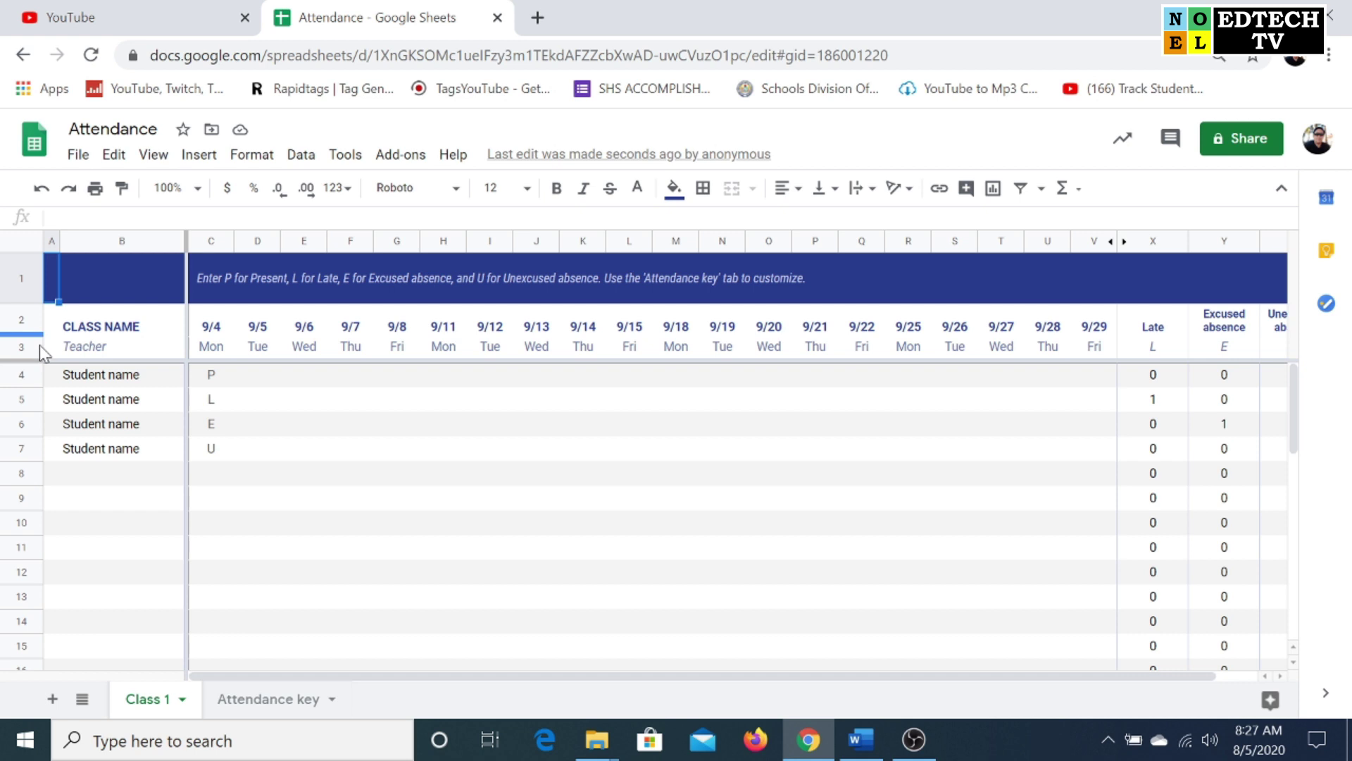
# Number the first two students by entering 1 in cell A4 and 2 in cell A5
pyautogui.click(21, 374)
pyautogui.write('1')
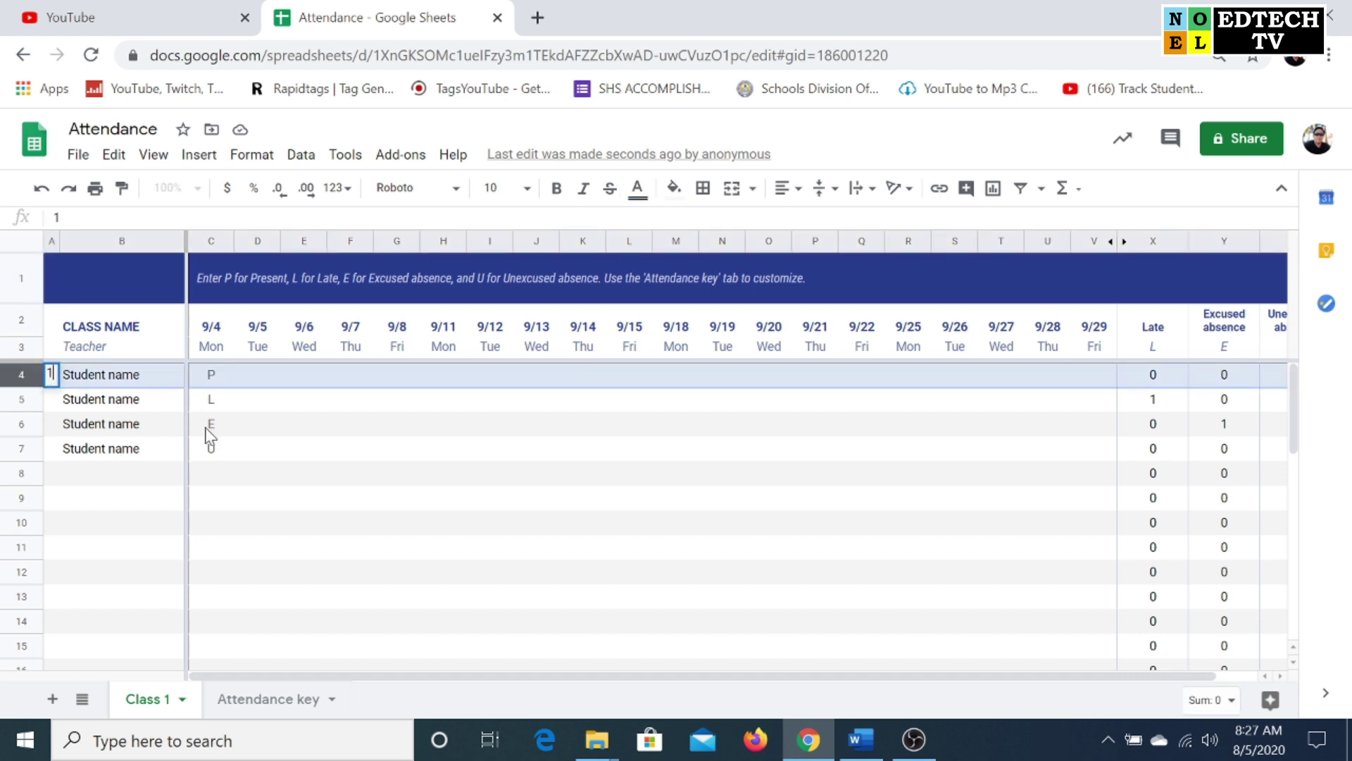
pyautogui.press('Return')
pyautogui.press('Left')
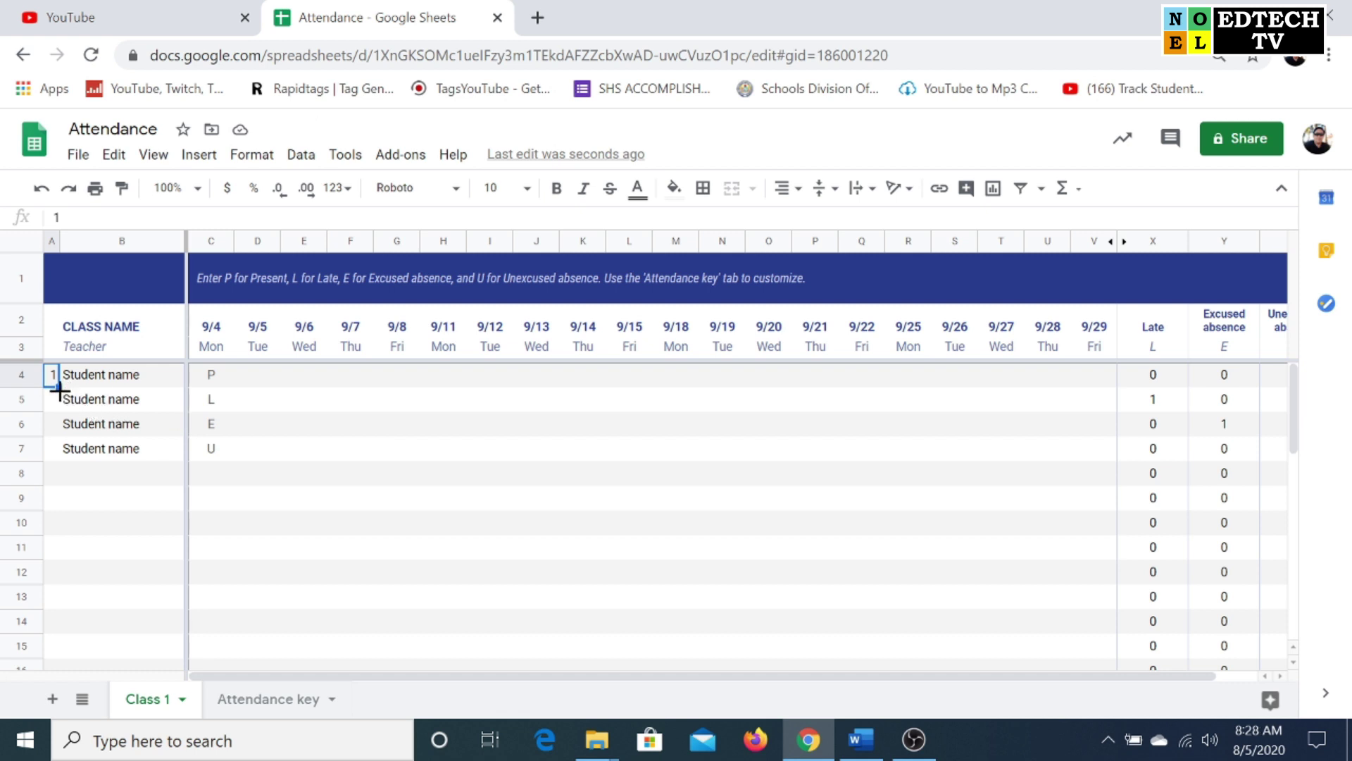
pyautogui.moveTo(59, 385); pyautogui.dragTo(62, 496)
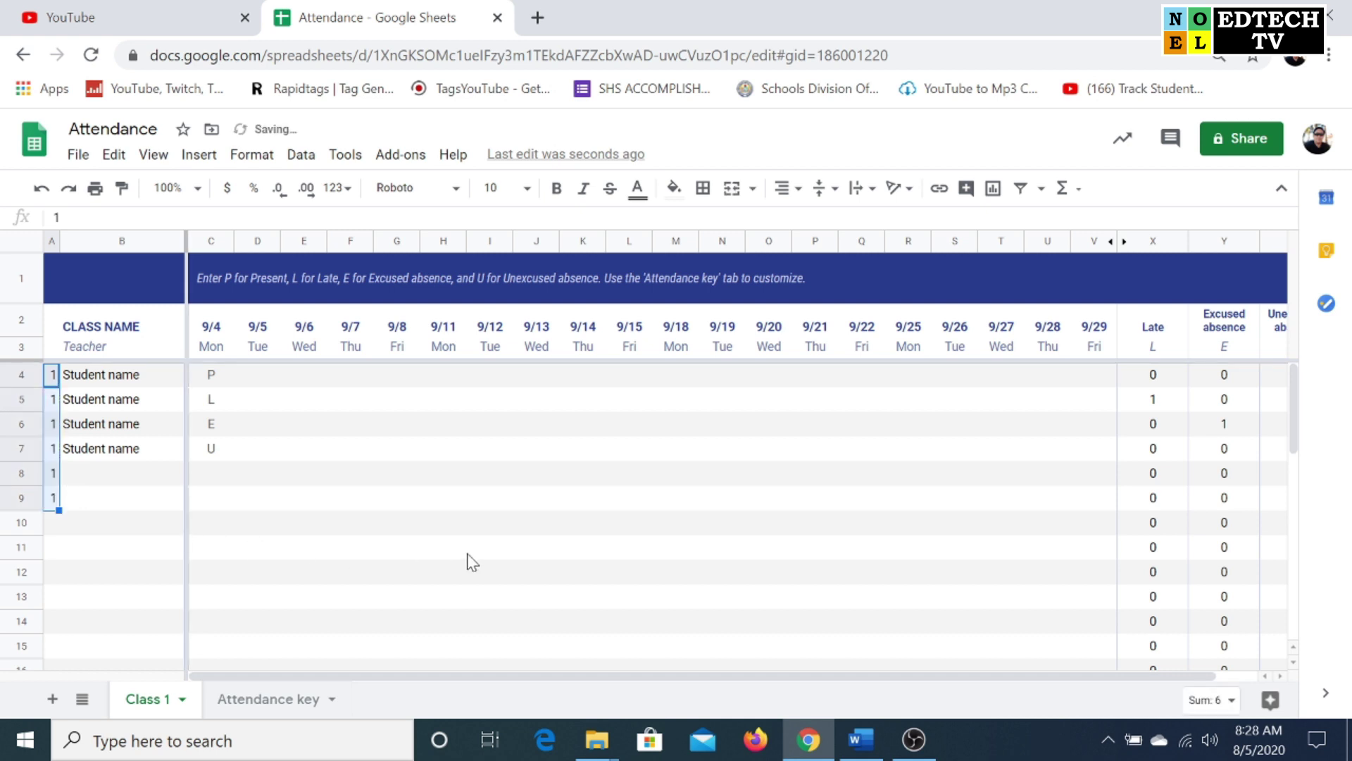
pyautogui.hotkey('ctrl', 'z')
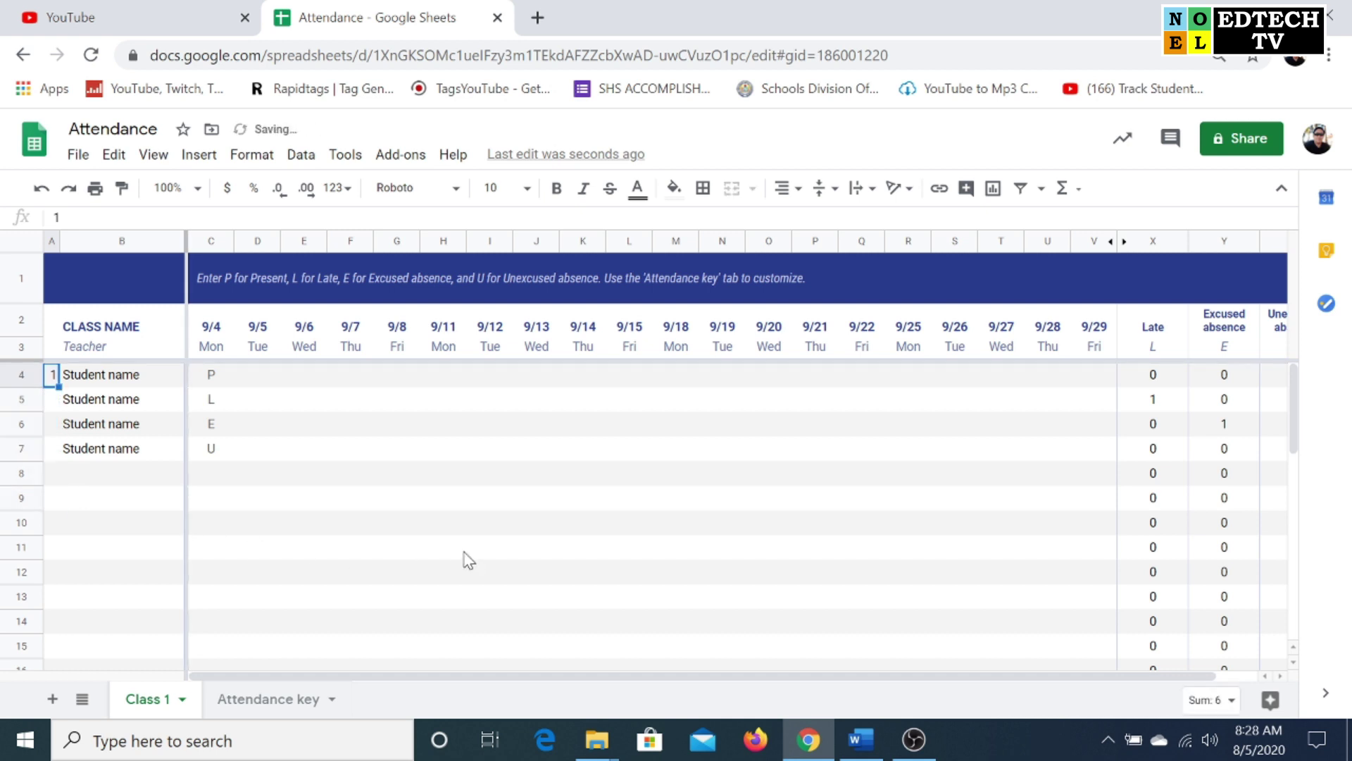
pyautogui.click(53, 400)
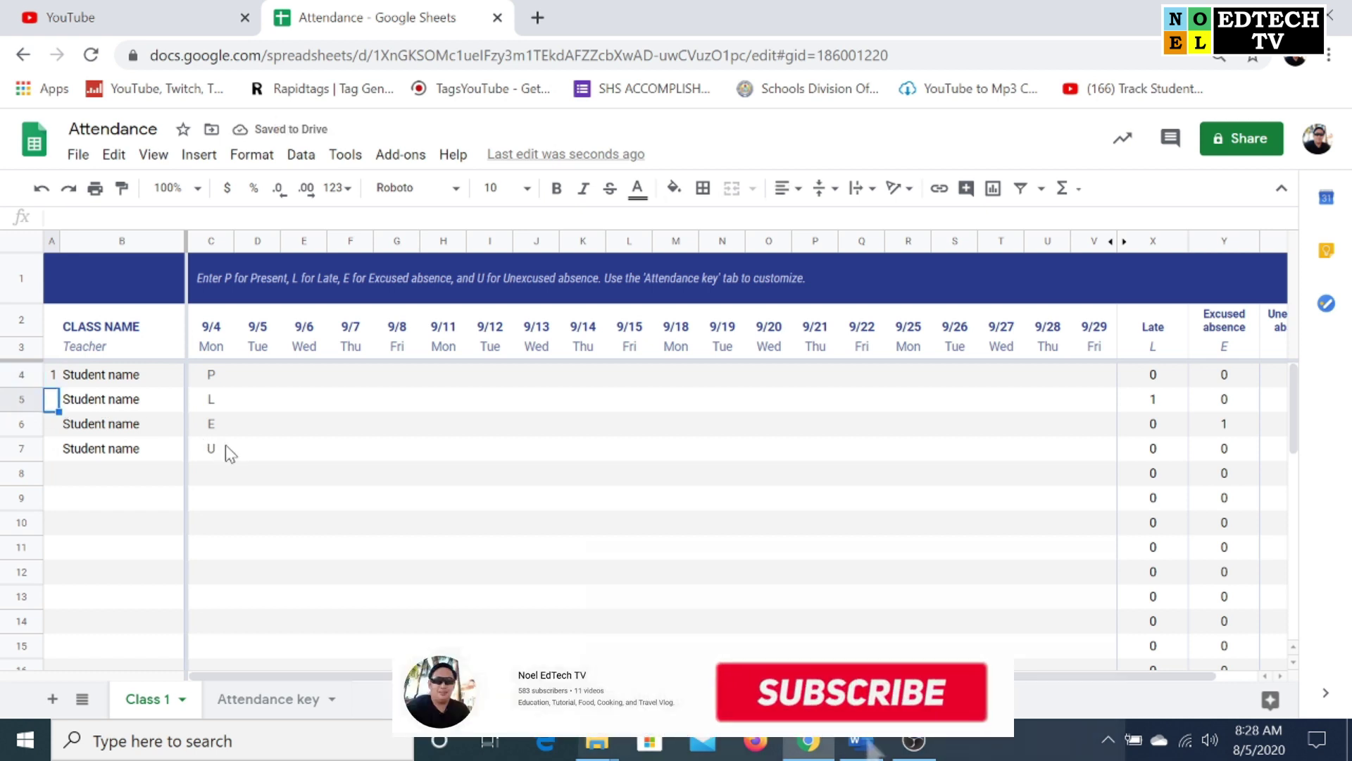
pyautogui.write('2')
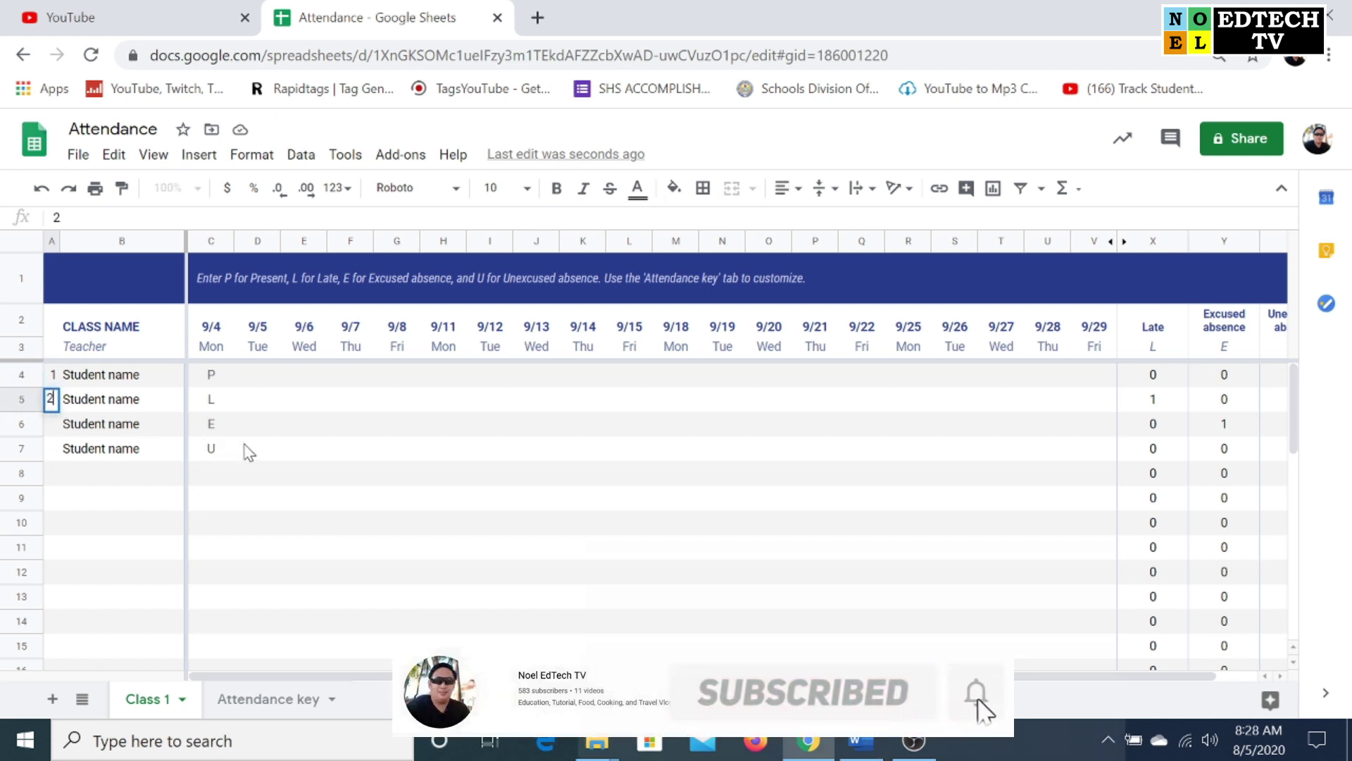
pyautogui.click(247, 450)
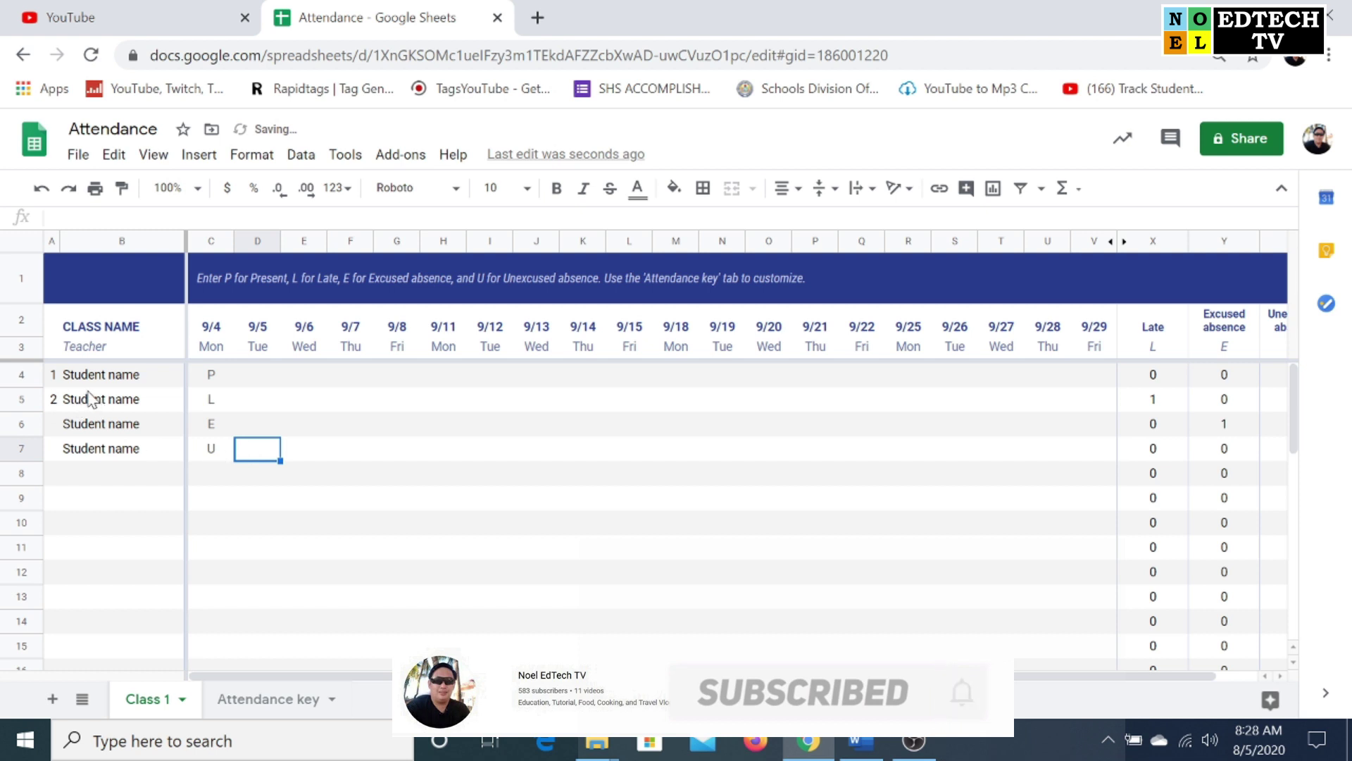
# Extend the number series from A4:A5 down to cell A12, numbering the student rows 1 to 9
pyautogui.click(54, 376)
pyautogui.click(53, 400)
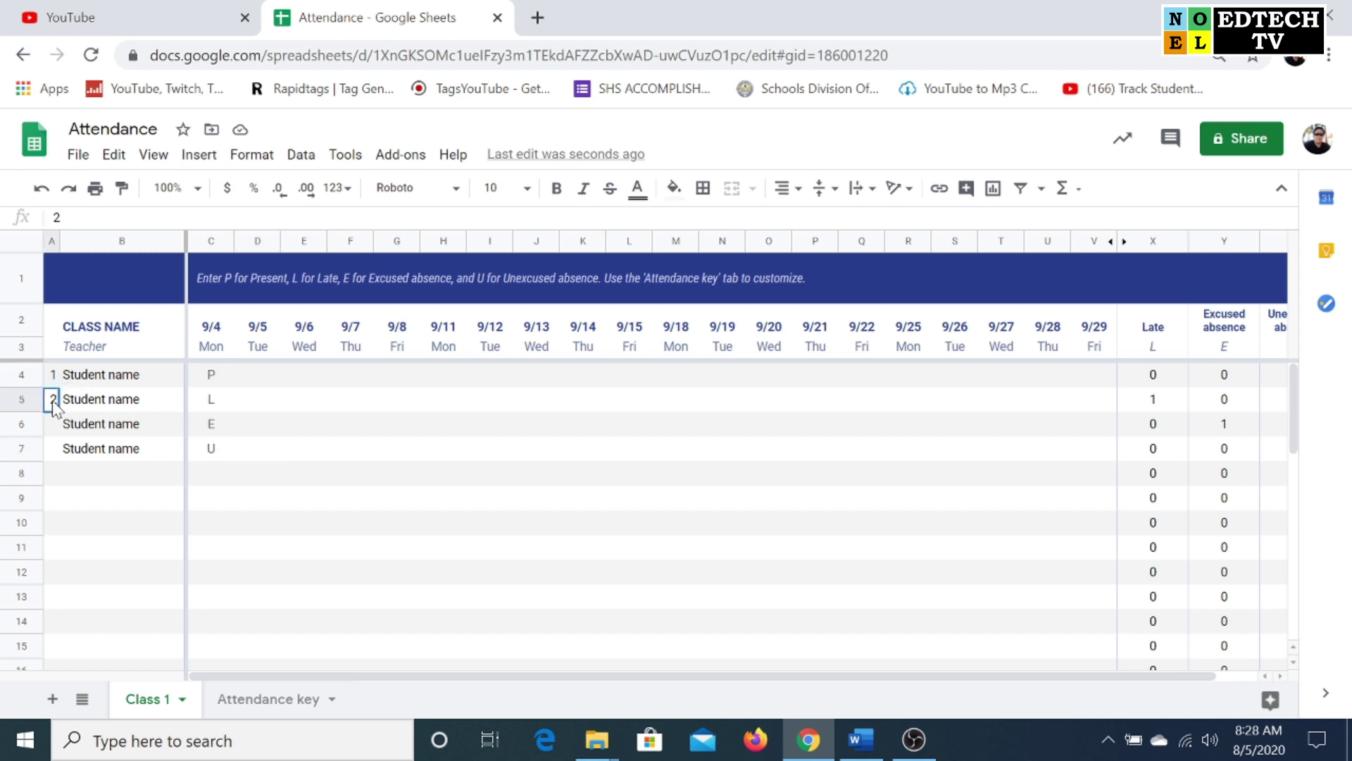
pyautogui.click(338, 456)
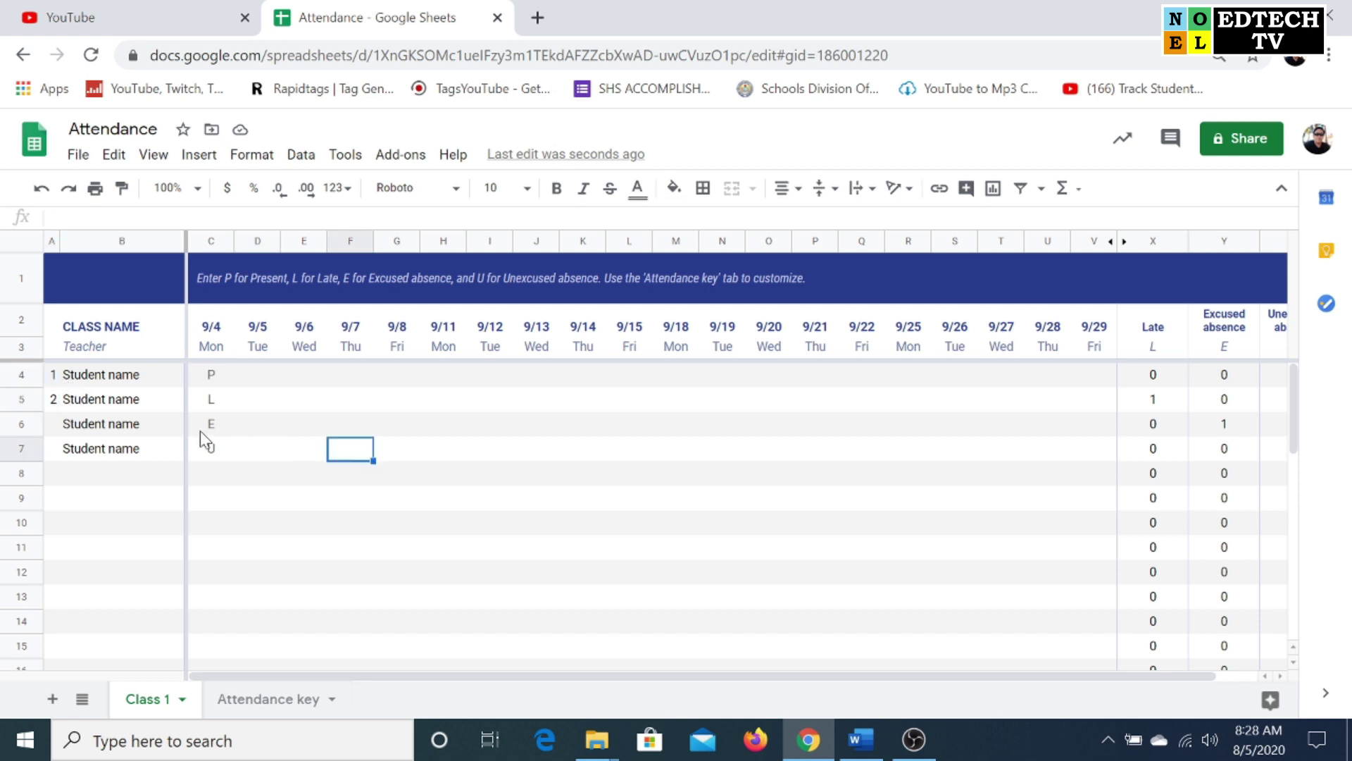
pyautogui.moveTo(55, 375); pyautogui.dragTo(54, 399)
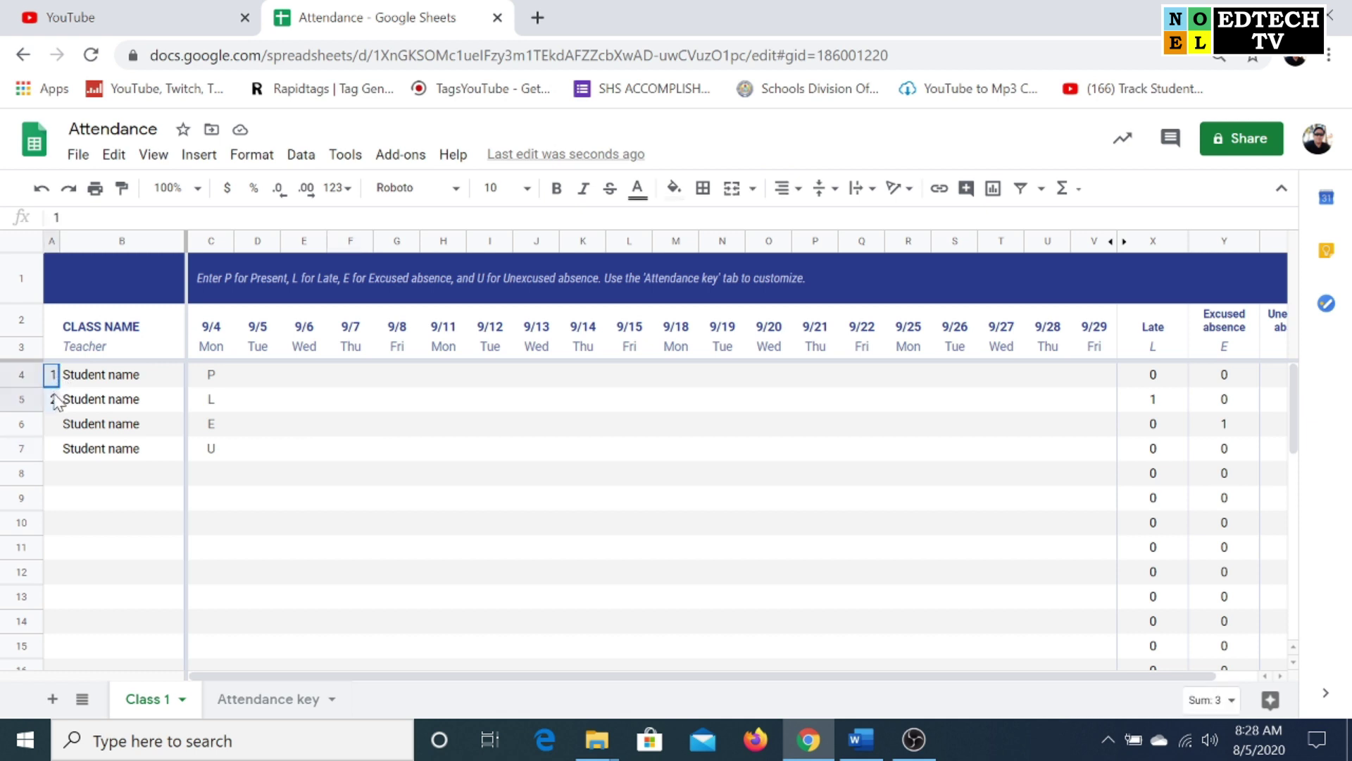
pyautogui.click(259, 427)
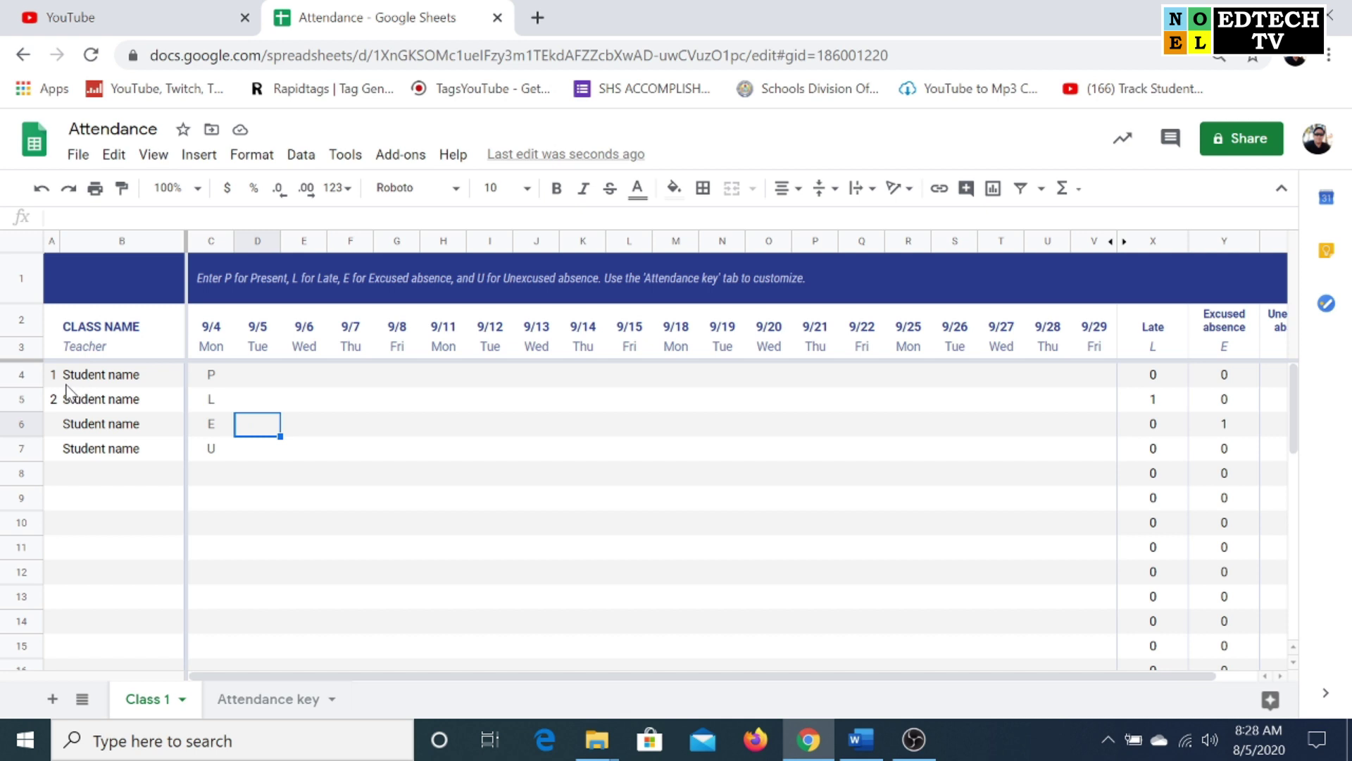
pyautogui.moveTo(55, 377); pyautogui.dragTo(54, 575)
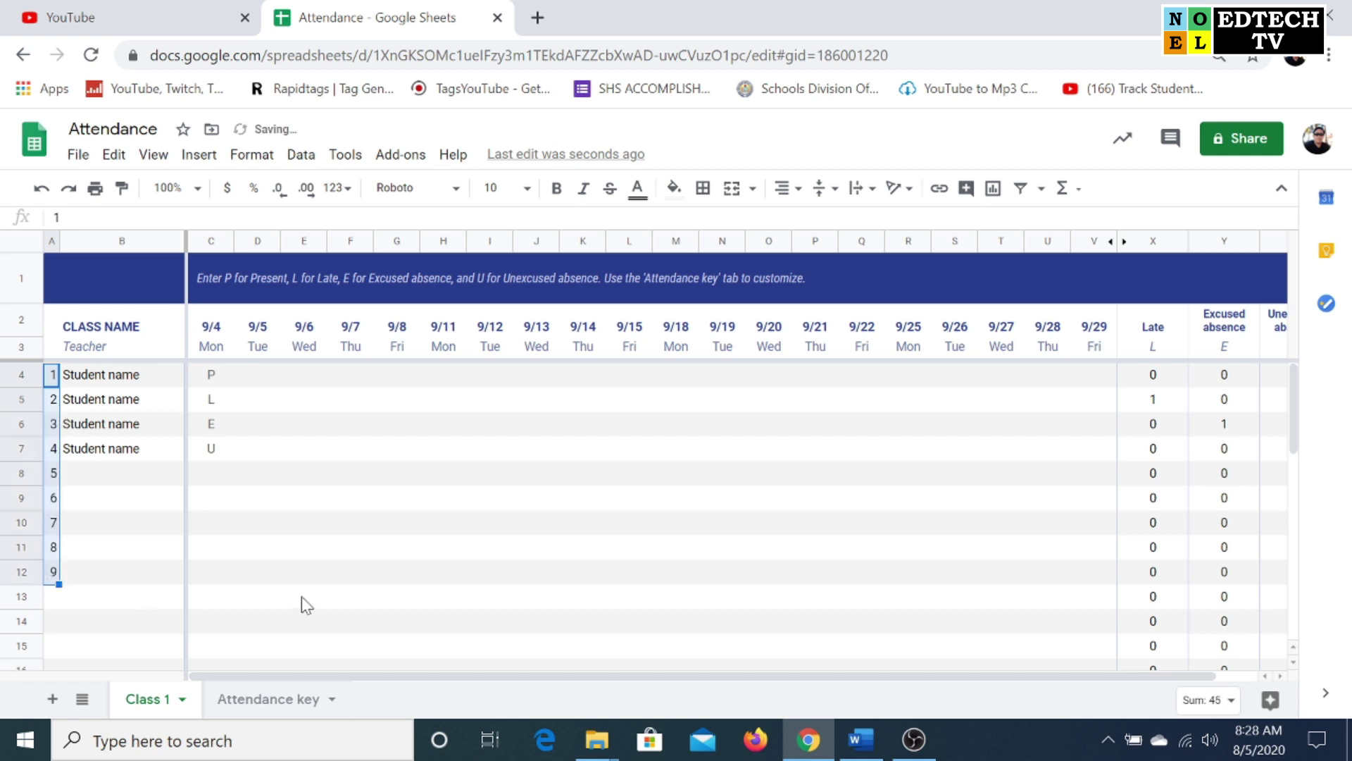
pyautogui.click(367, 527)
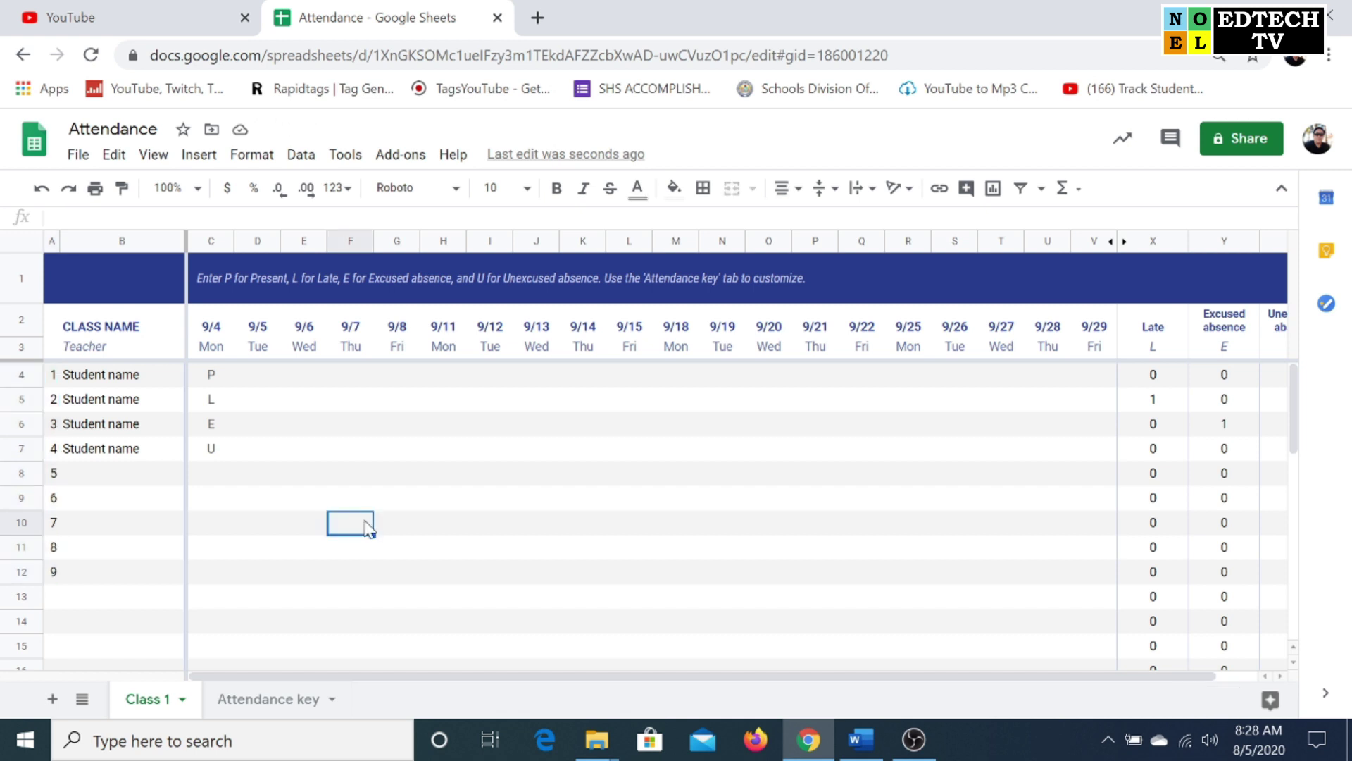
# Look through the student name cells in column B from row 4 to row 12
pyautogui.click(149, 380)
pyautogui.press('Down')
pyautogui.press('Down')
pyautogui.press('Down')
pyautogui.press('Down')
pyautogui.press('Down')
pyautogui.press('Down')
pyautogui.press('Down')
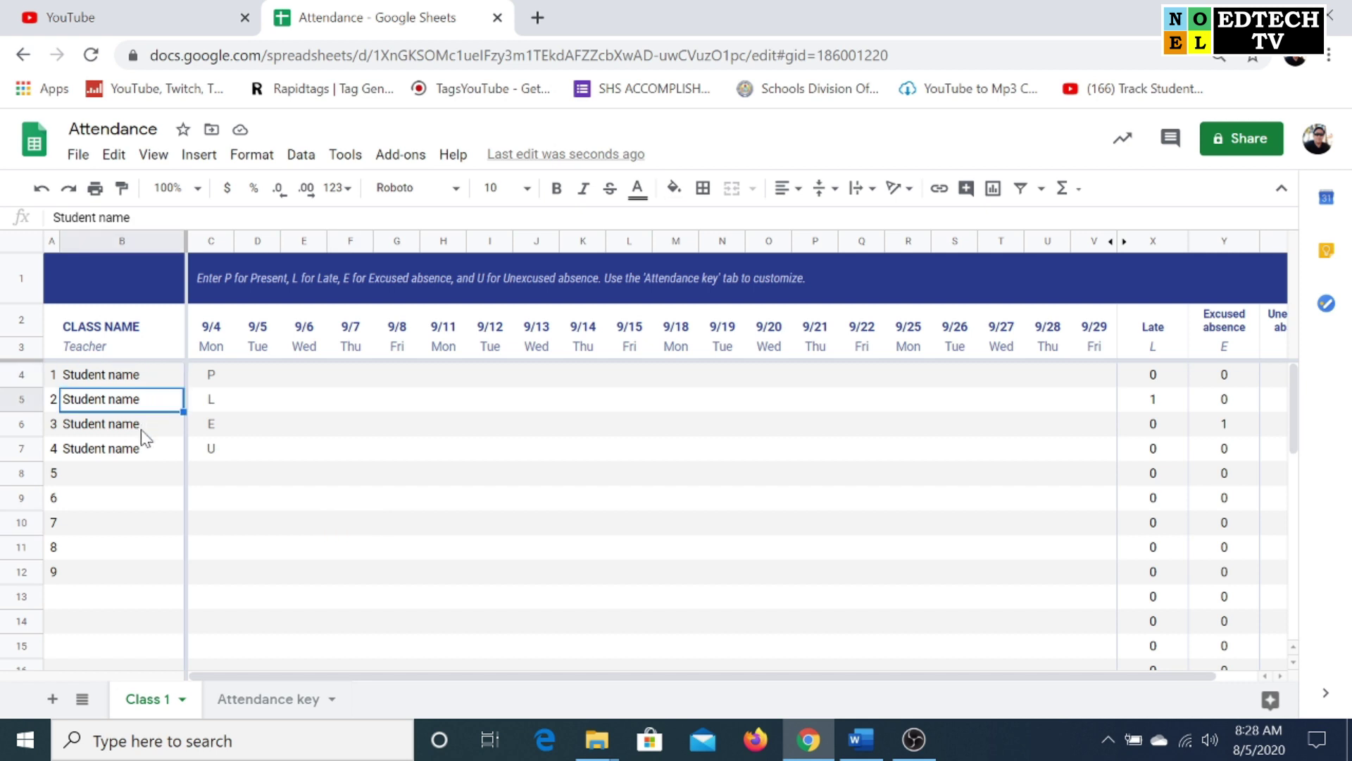
pyautogui.press('Down')
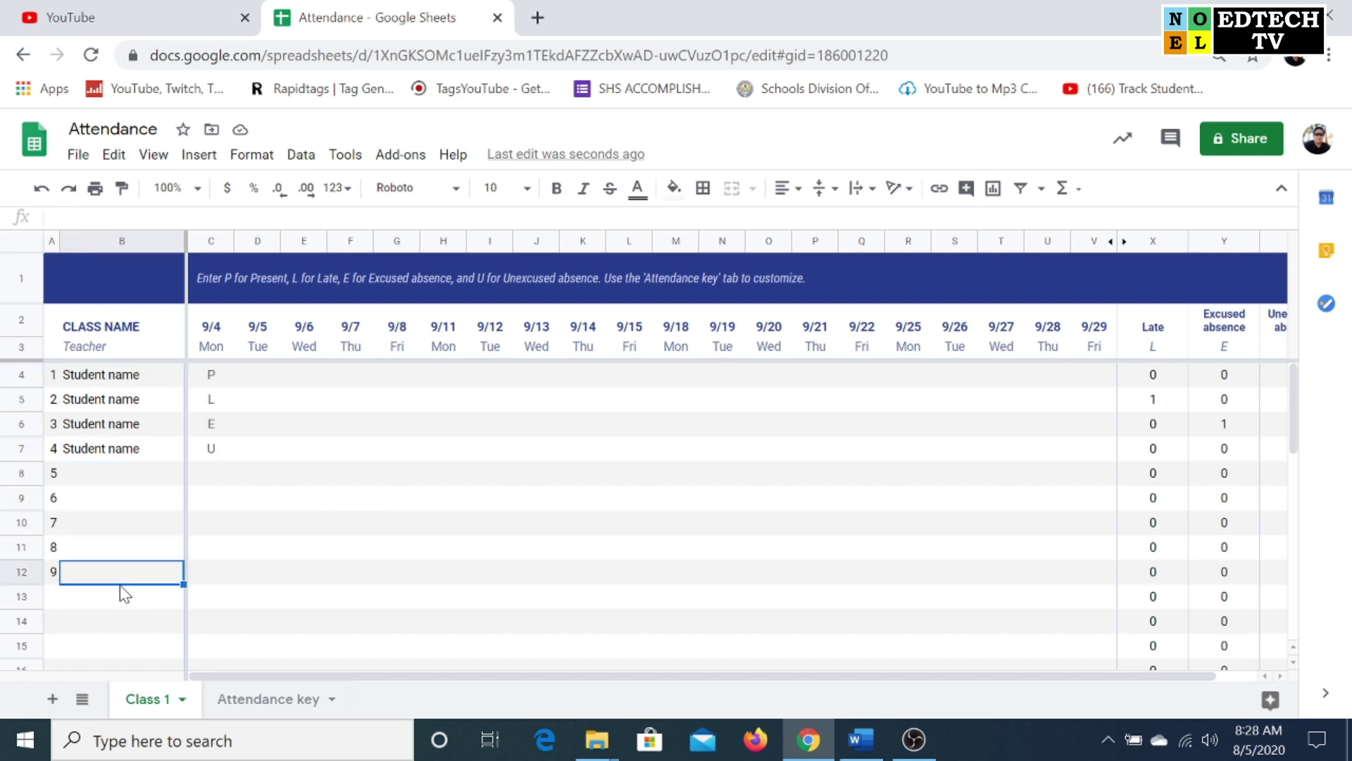
pyautogui.click(145, 478)
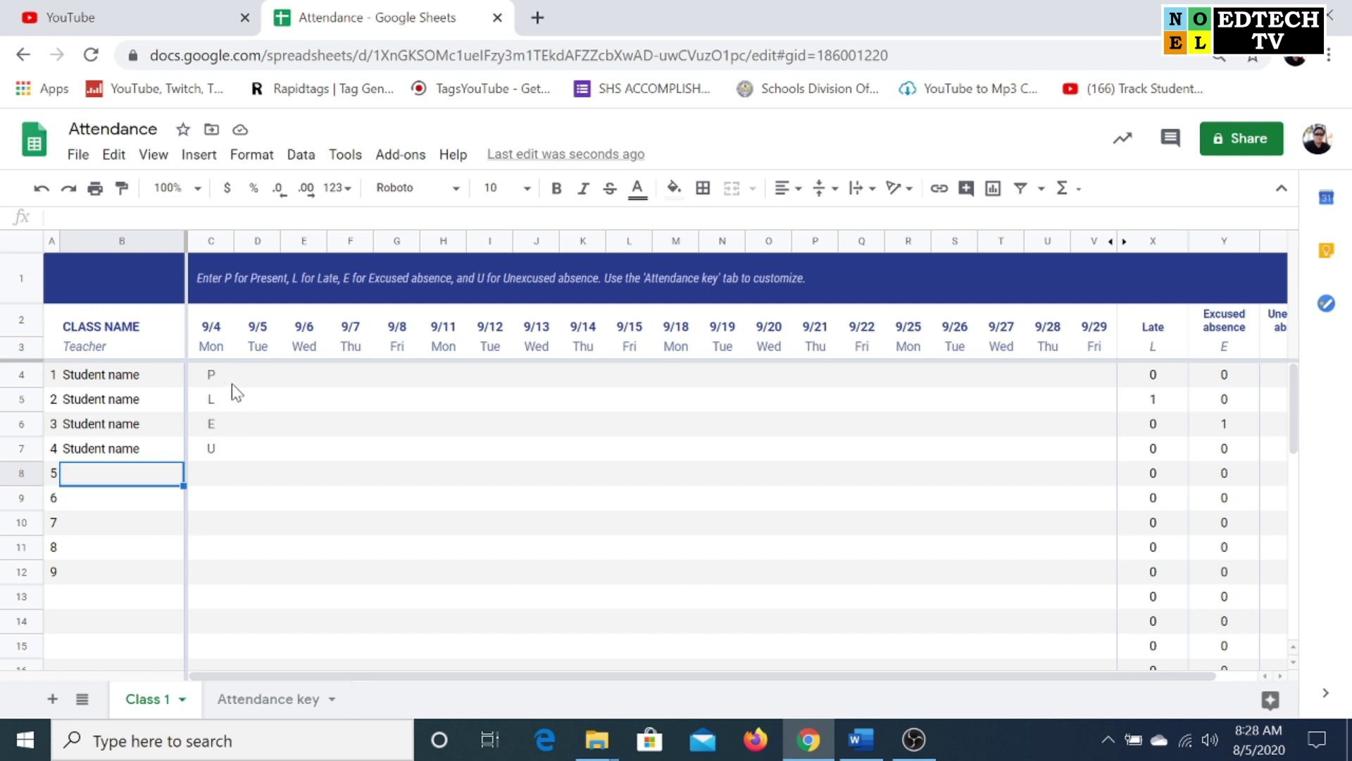
# Widen column B to roughly twice its width to give the student names more room
pyautogui.moveTo(183, 240); pyautogui.dragTo(285, 236)
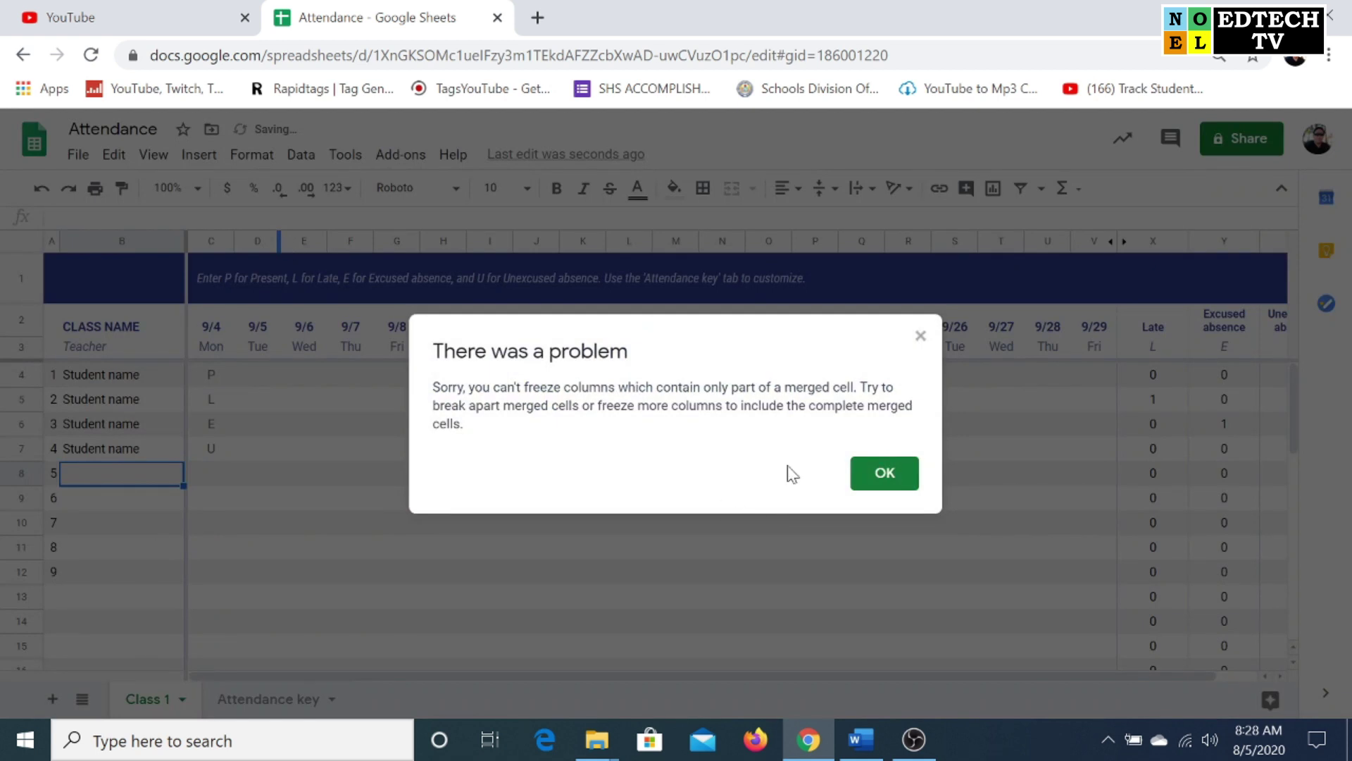
pyautogui.click(920, 336)
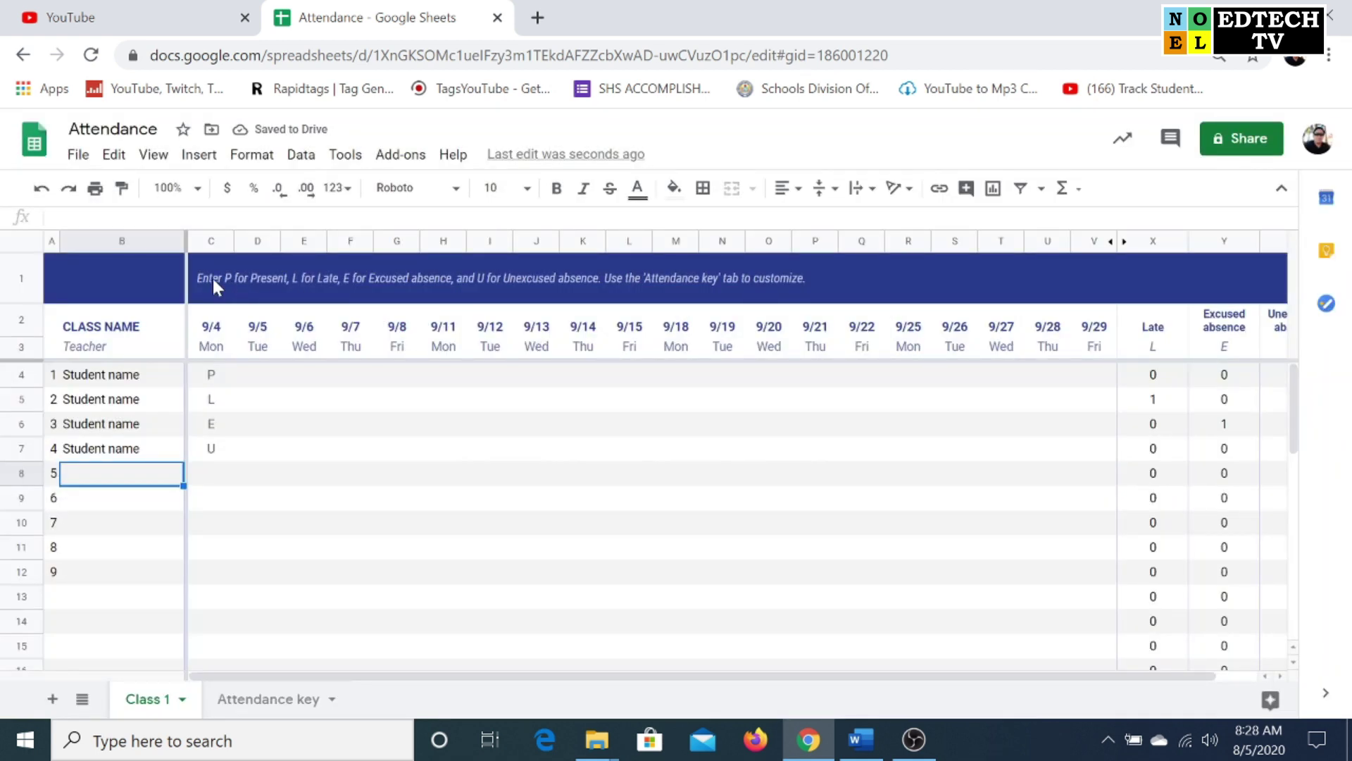
pyautogui.click(185, 270)
pyautogui.moveTo(182, 239); pyautogui.dragTo(309, 239)
pyautogui.click(396, 370)
# Change the first attendance date in cell C2 to 9/1/2020
pyautogui.click(348, 325)
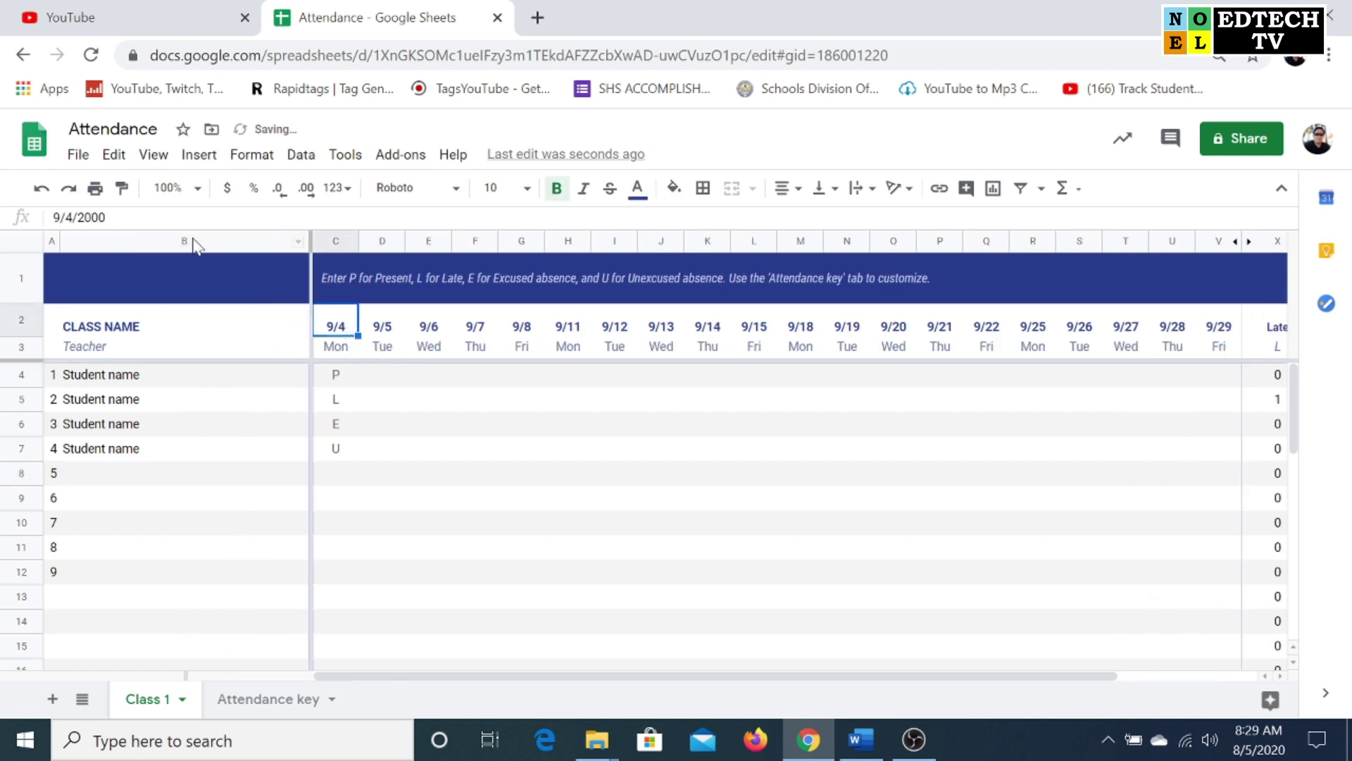
pyautogui.click(107, 217)
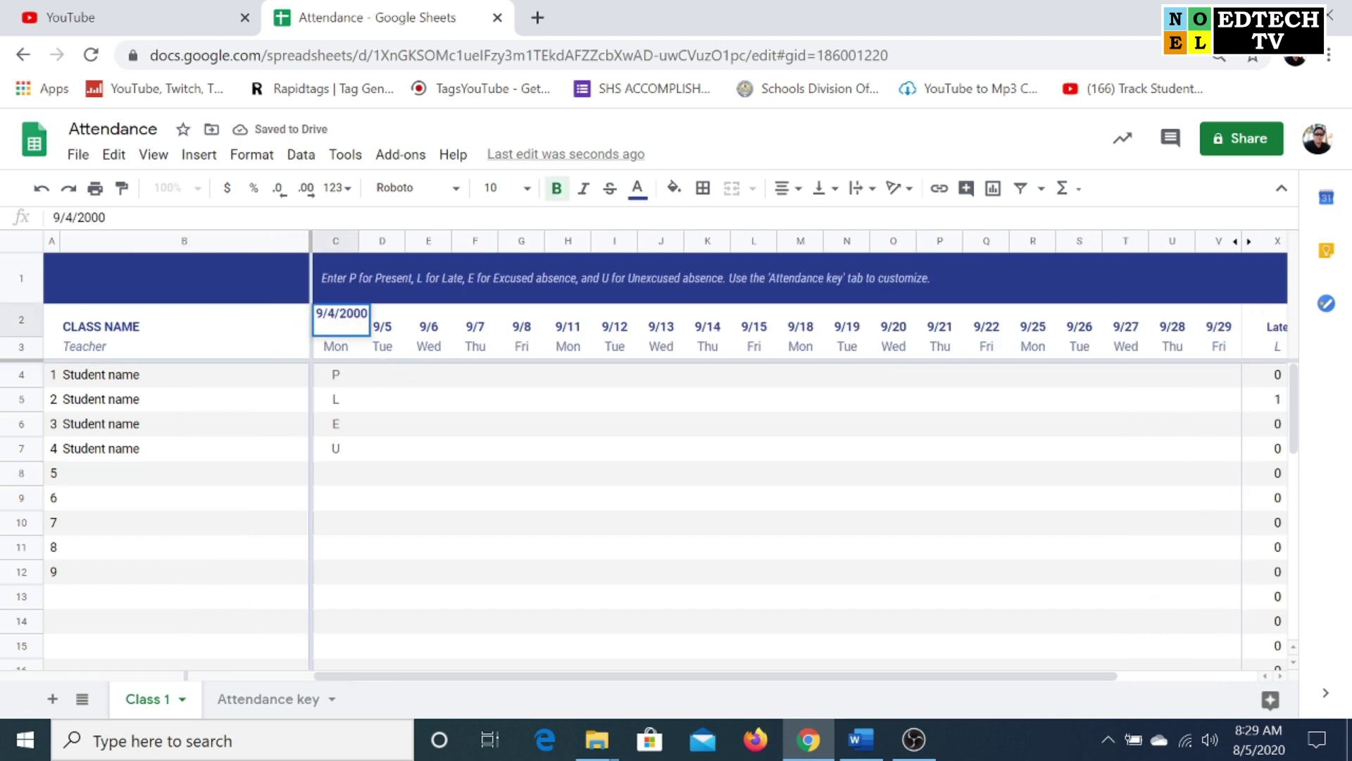
pyautogui.press('BackSpace')
pyautogui.press('BackSpace')
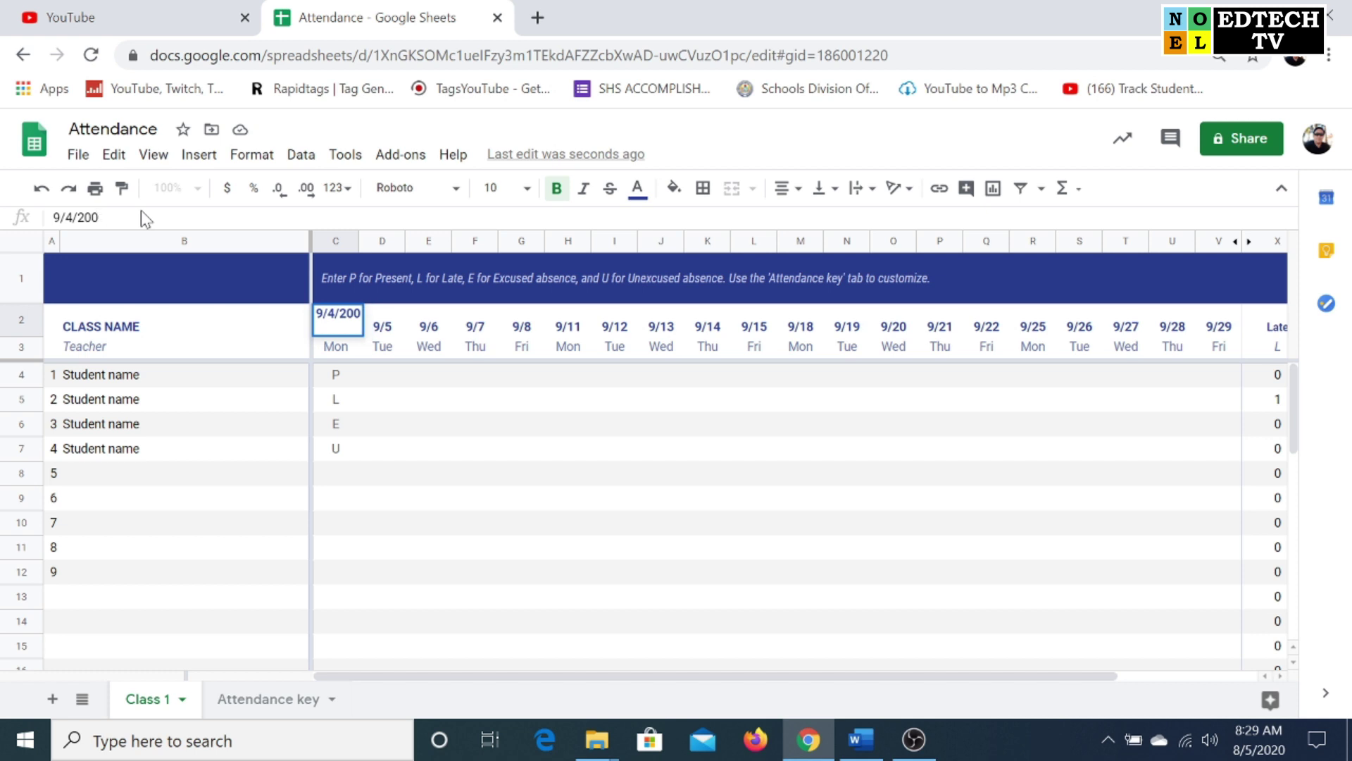
pyautogui.write('20')
pyautogui.press('BackSpace')
pyautogui.write('1')
pyautogui.press('Return')
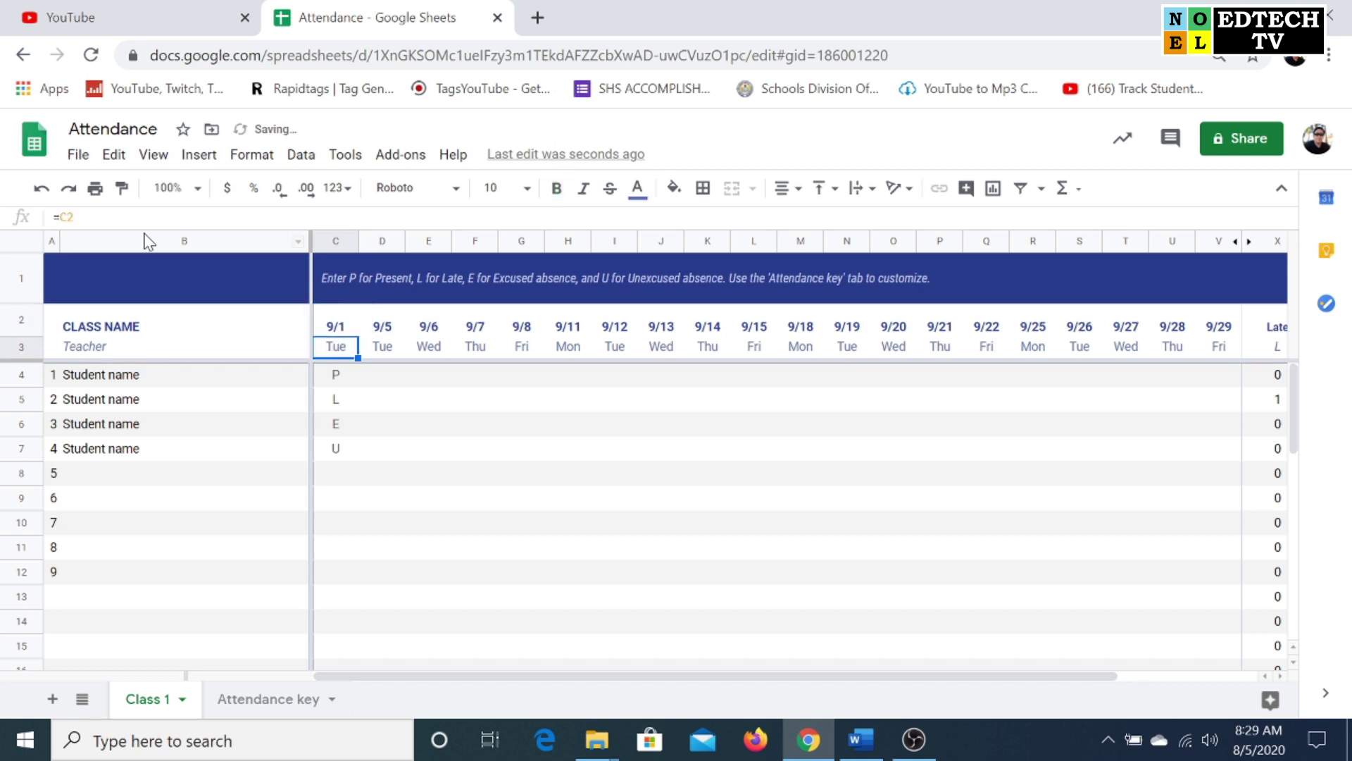
# Fill the date series from cell C2 across row 2 to column V, giving consecutive days from 9/1 to 9/20
pyautogui.click(343, 333)
pyautogui.click(341, 347)
pyautogui.click(340, 328)
pyautogui.click(389, 332)
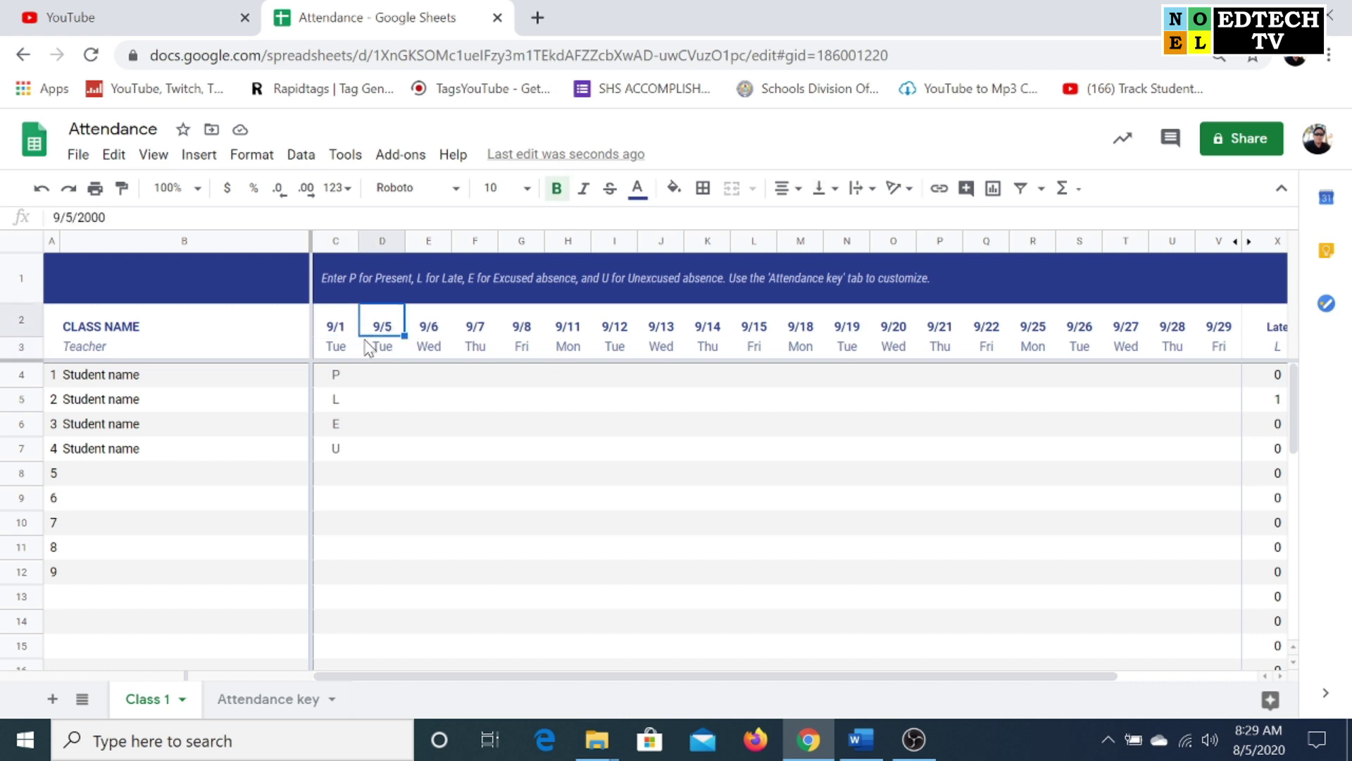
pyautogui.click(330, 331)
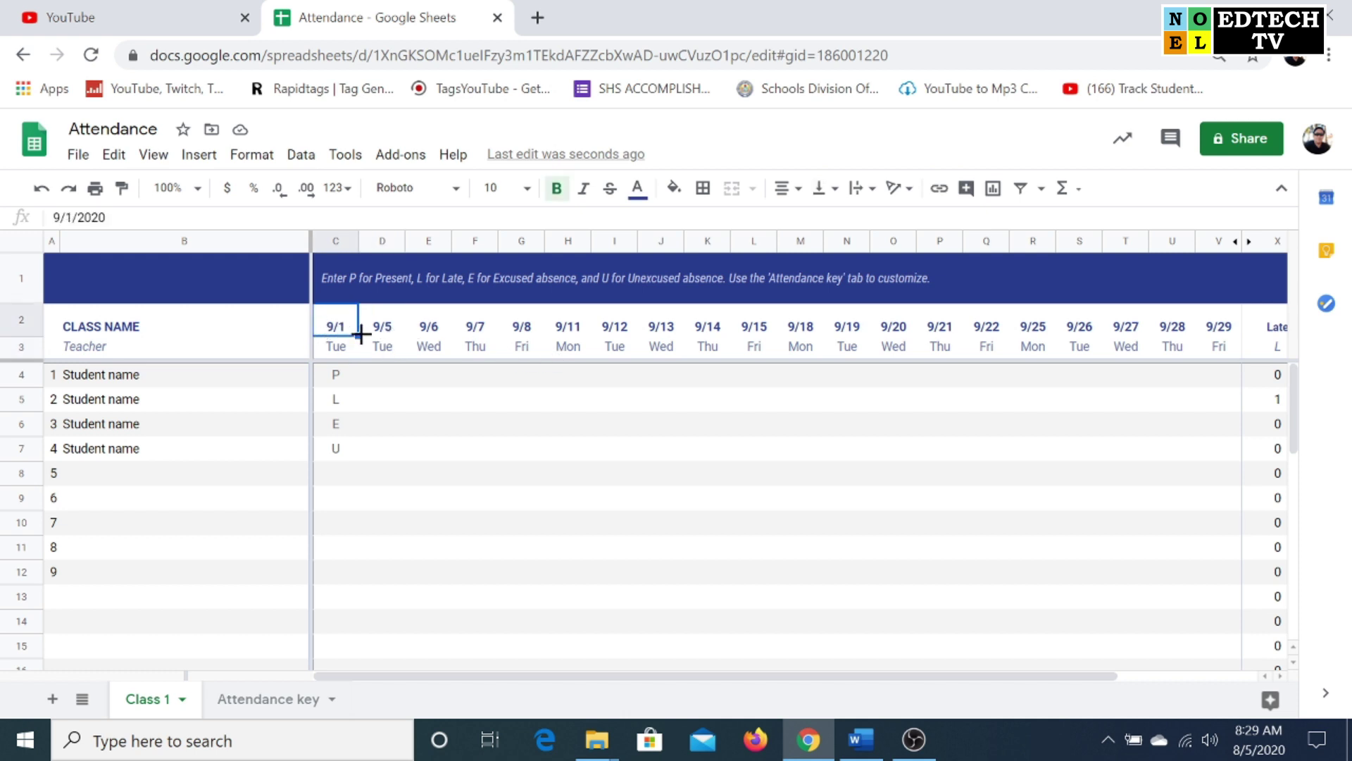
pyautogui.moveTo(359, 337); pyautogui.dragTo(426, 341)
pyautogui.moveTo(612, 336); pyautogui.dragTo(1221, 323)
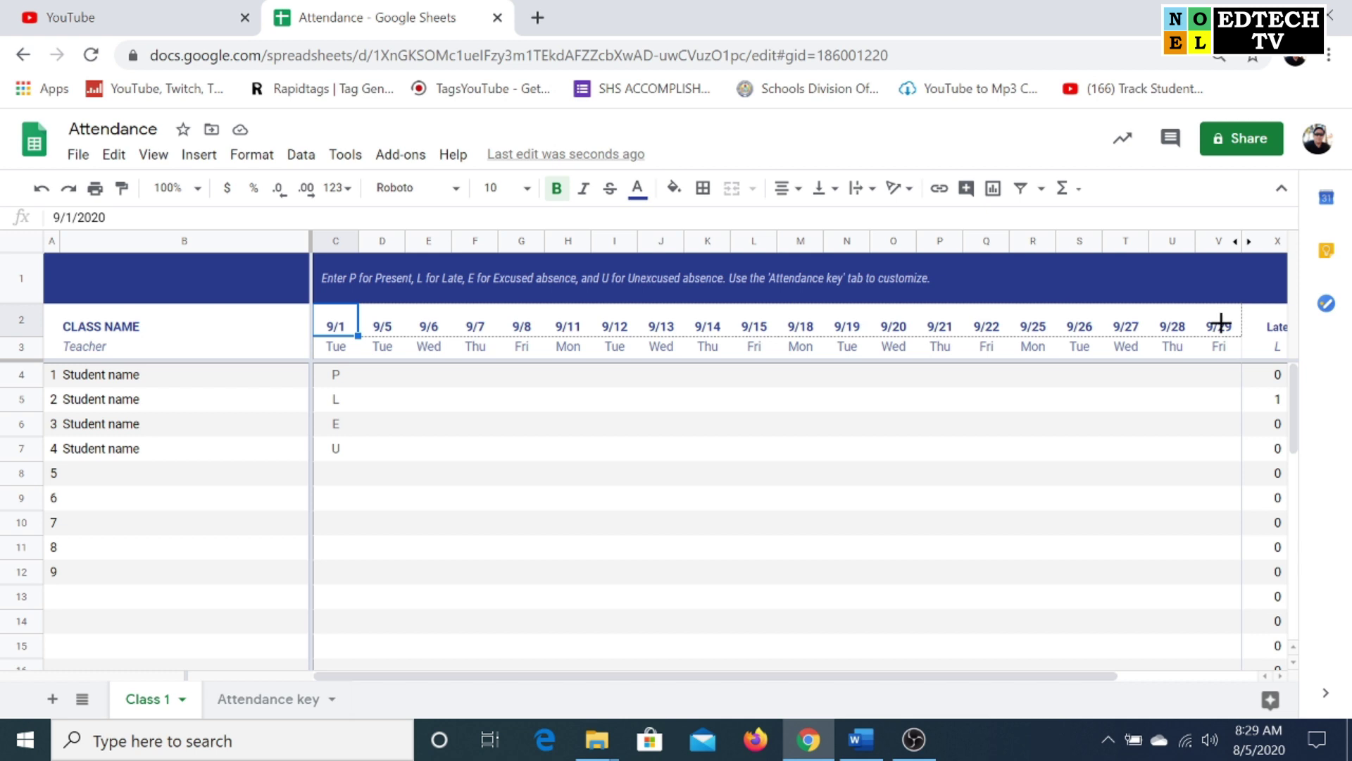
pyautogui.moveTo(1220, 323); pyautogui.dragTo(1220, 322)
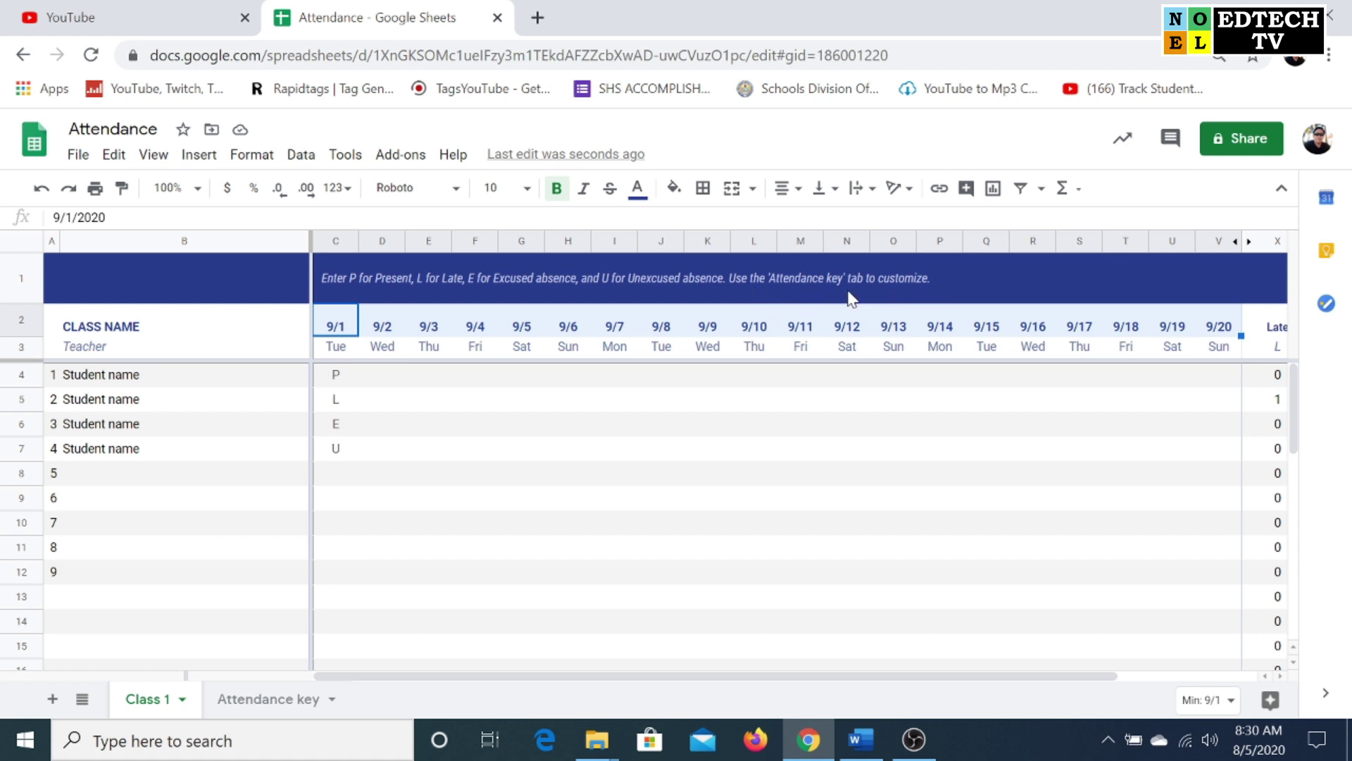
# Open the Attendance key sheet to view the attendance codes
pyautogui.click(378, 592)
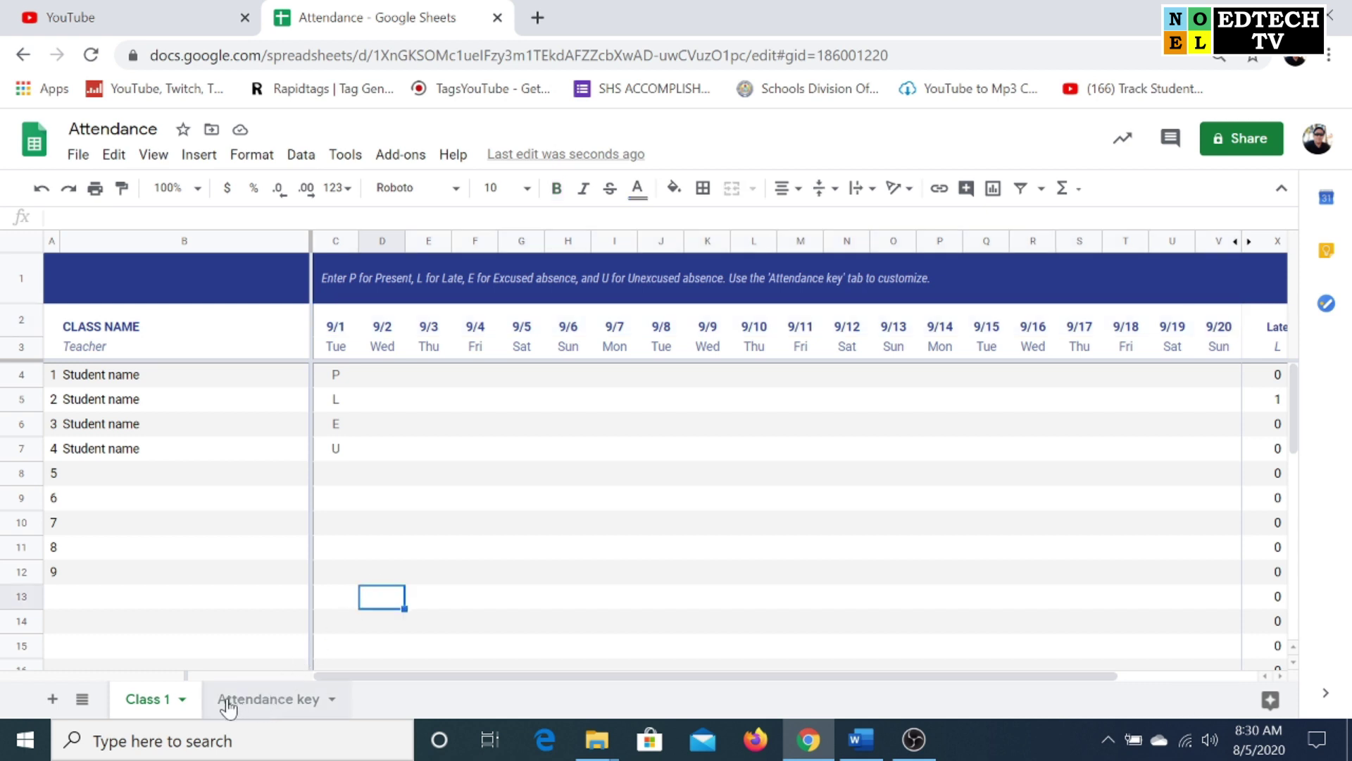
pyautogui.click(279, 705)
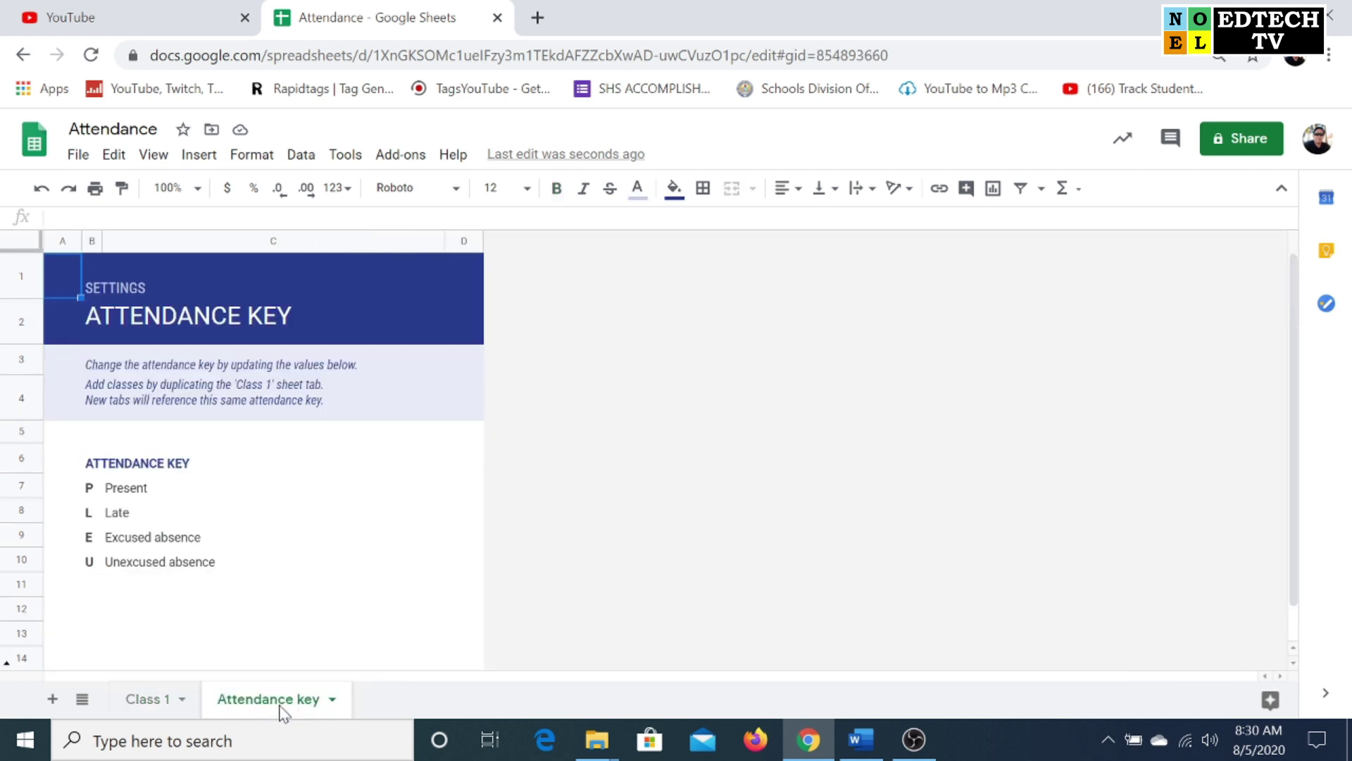
# Examine the attendance codes P, L, E and U and their meanings in rows 7 to 10 of the attendance key
pyautogui.click(90, 487)
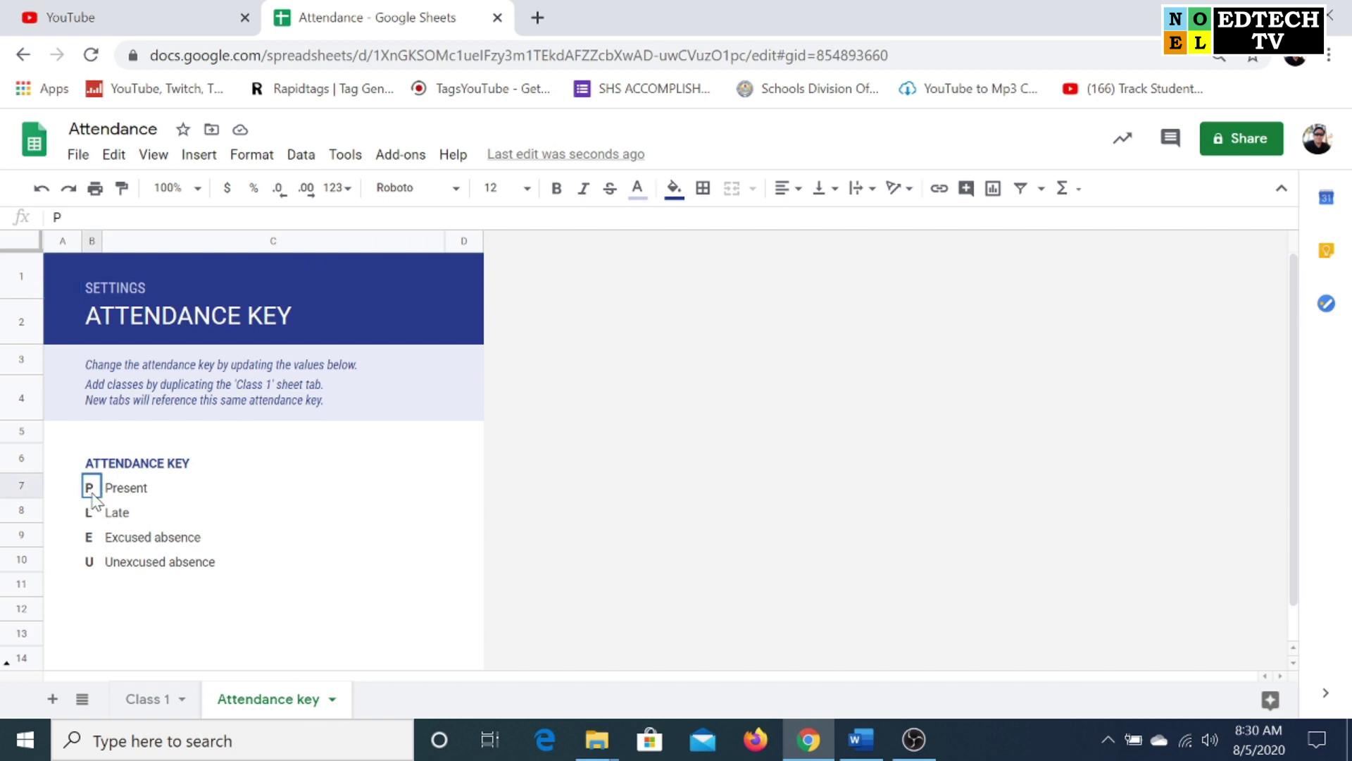
pyautogui.click(94, 513)
pyautogui.click(90, 537)
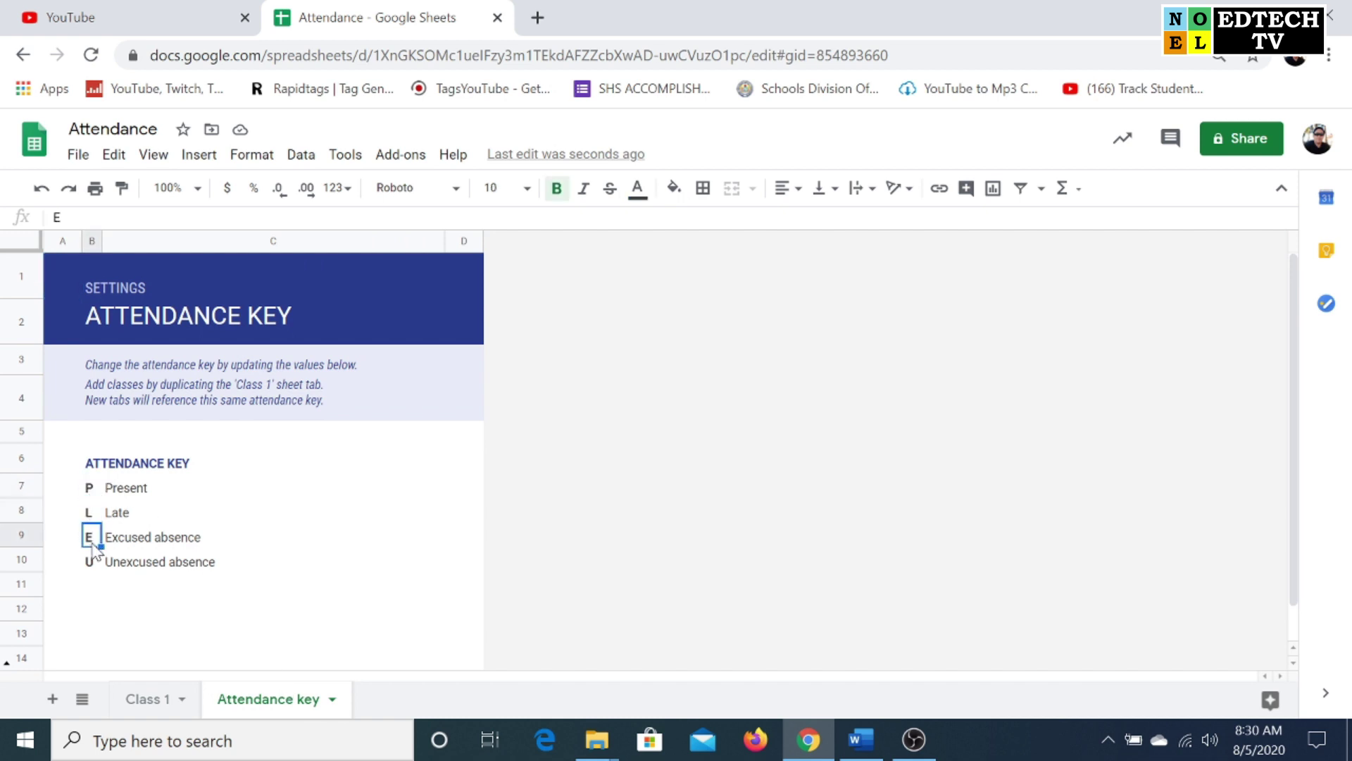
pyautogui.click(90, 563)
pyautogui.click(190, 567)
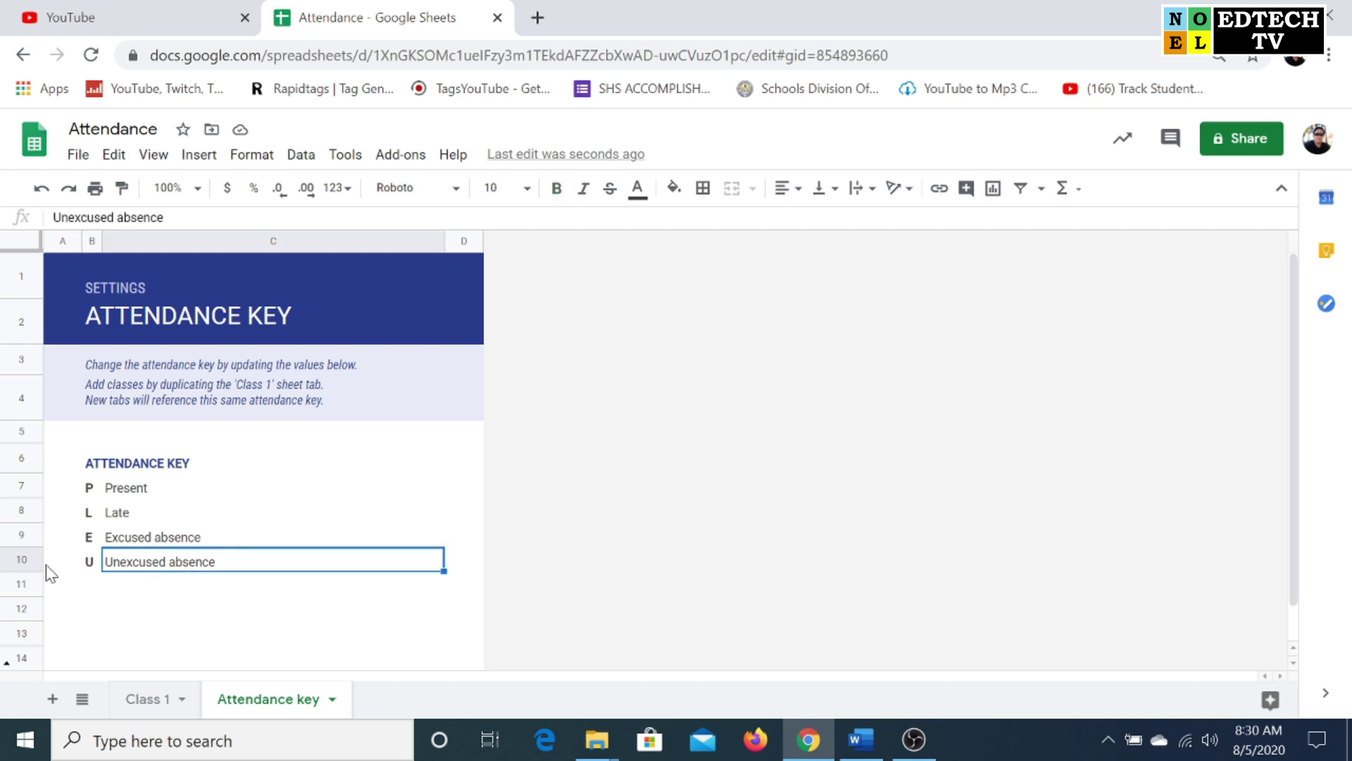
pyautogui.click(152, 539)
pyautogui.click(139, 514)
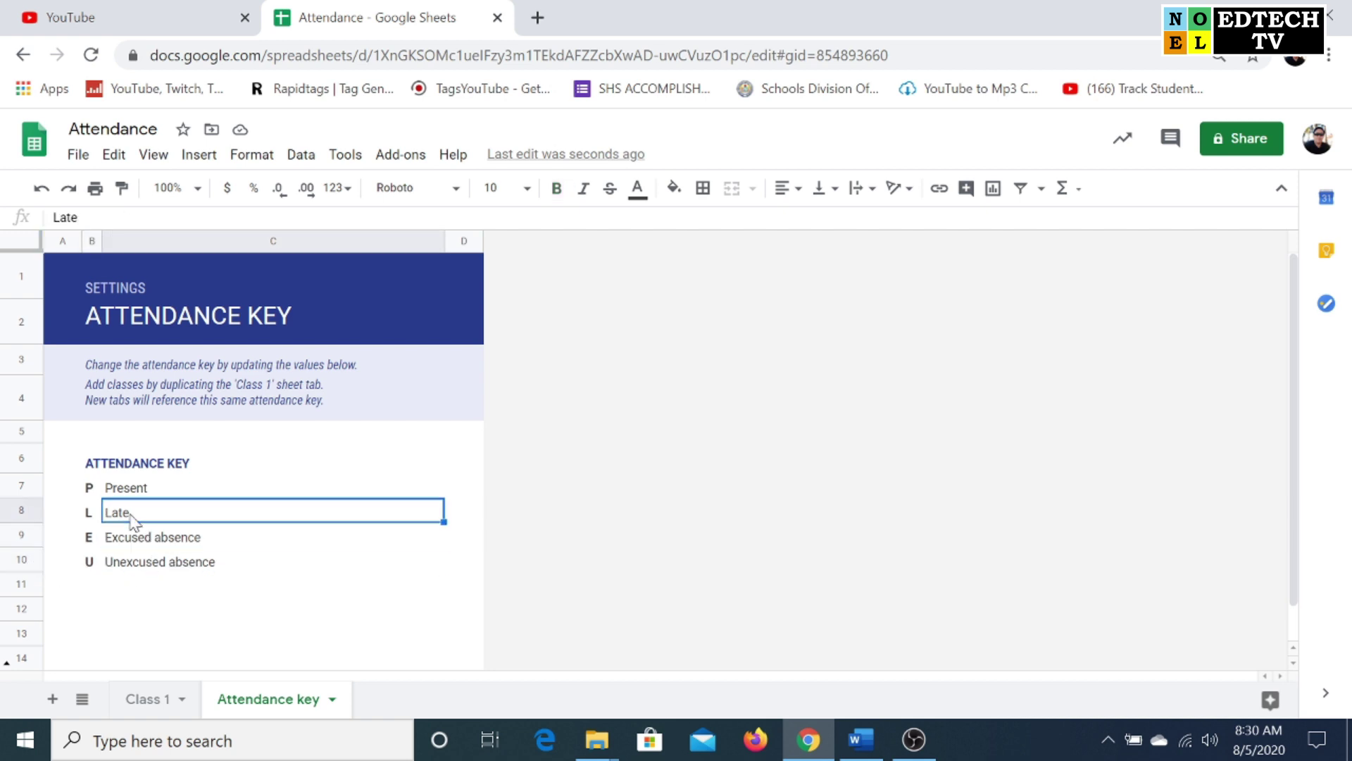
pyautogui.click(142, 493)
pyautogui.click(174, 564)
pyautogui.click(74, 560)
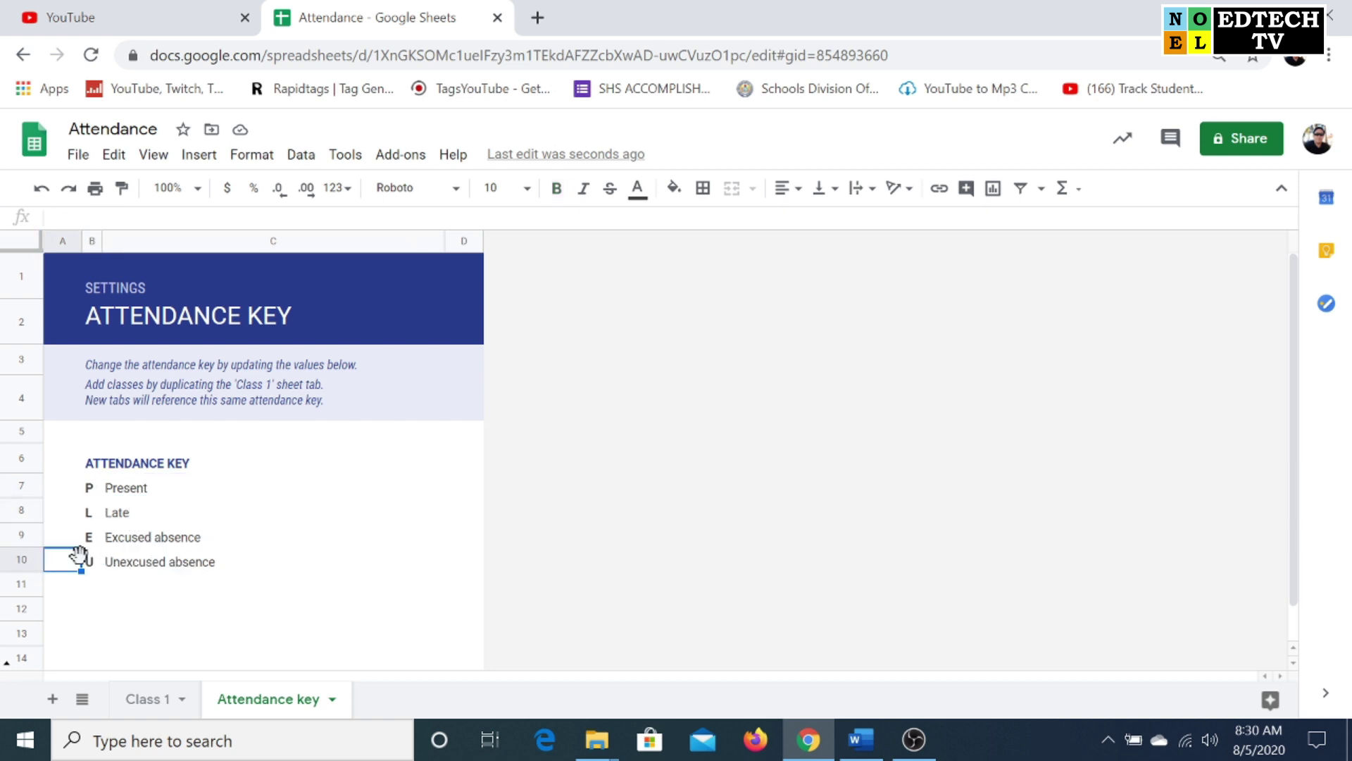
# On the Class 1 sheet, record the codes E, P, L and U for students 1 to 4 on 9/2
pyautogui.click(138, 701)
pyautogui.click(384, 376)
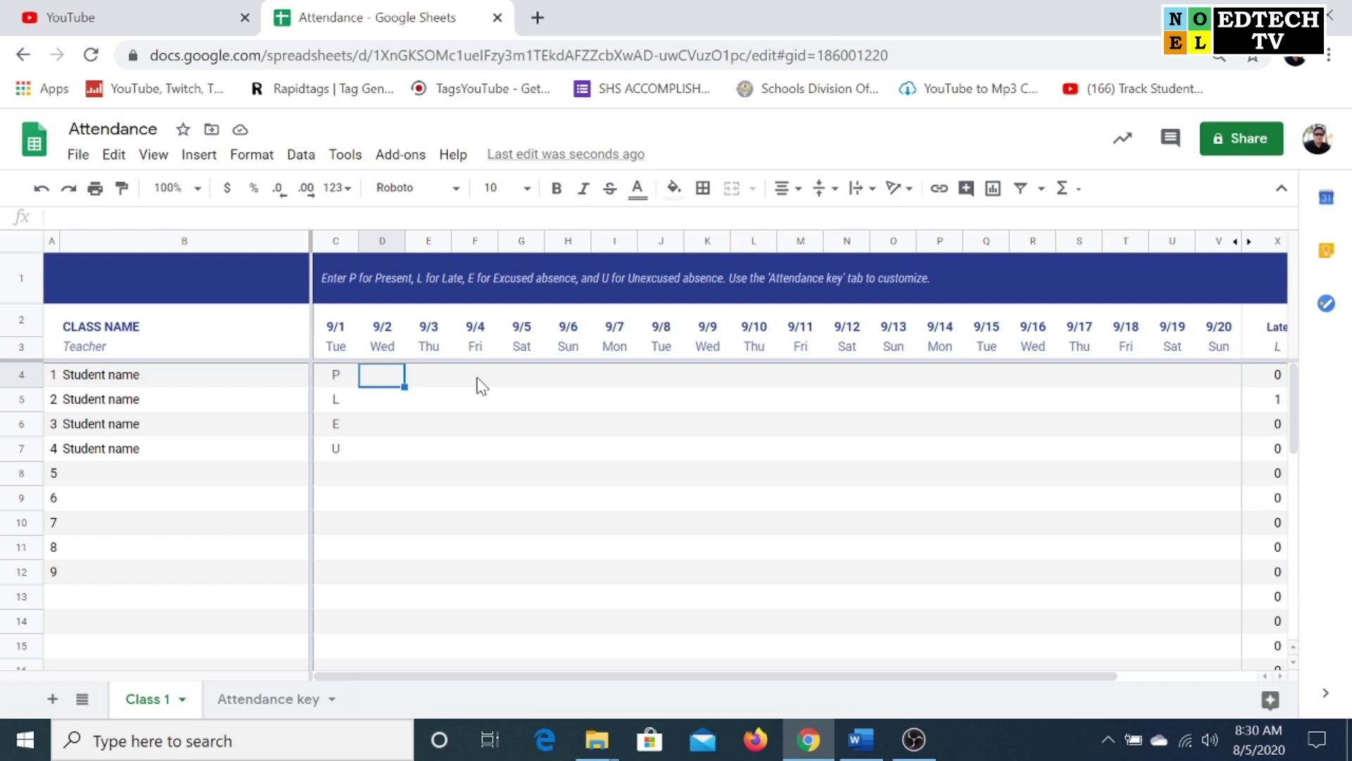
pyautogui.write('E')
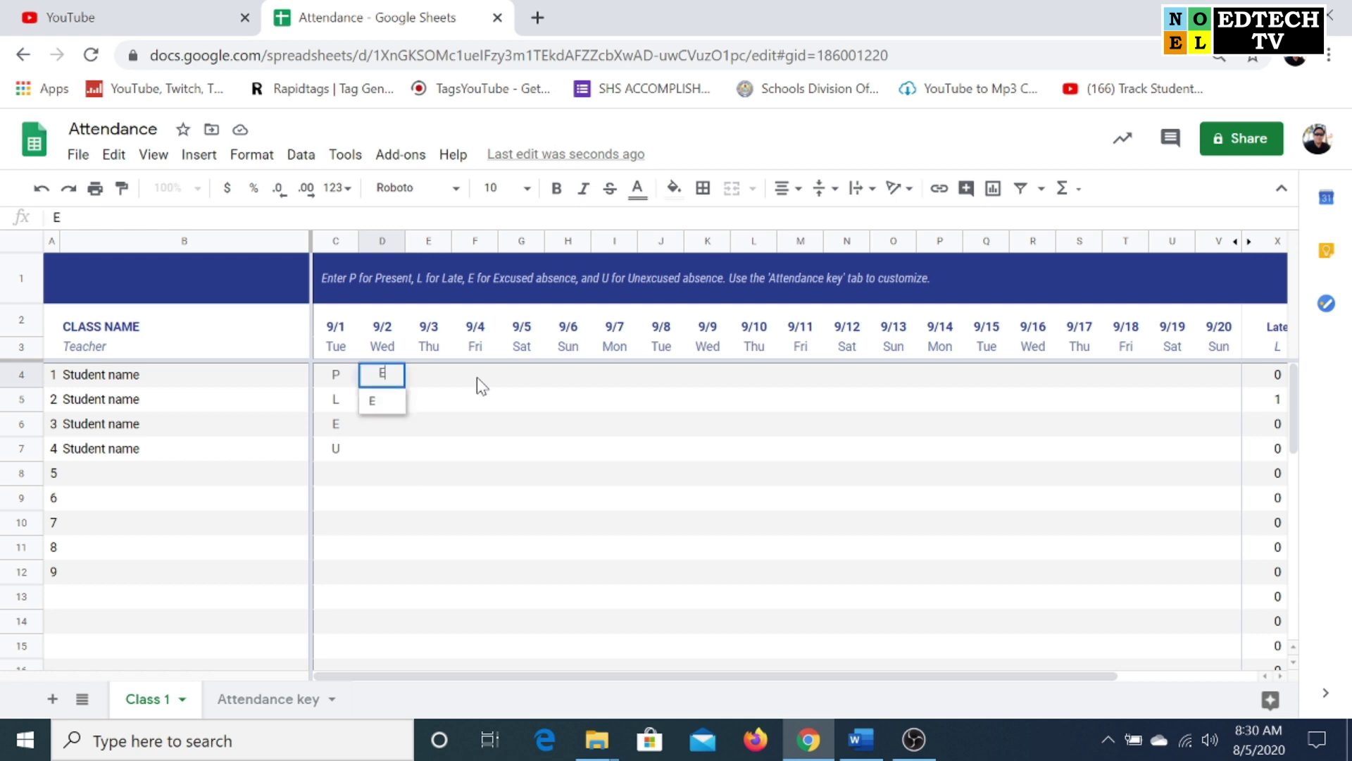
pyautogui.press('Return')
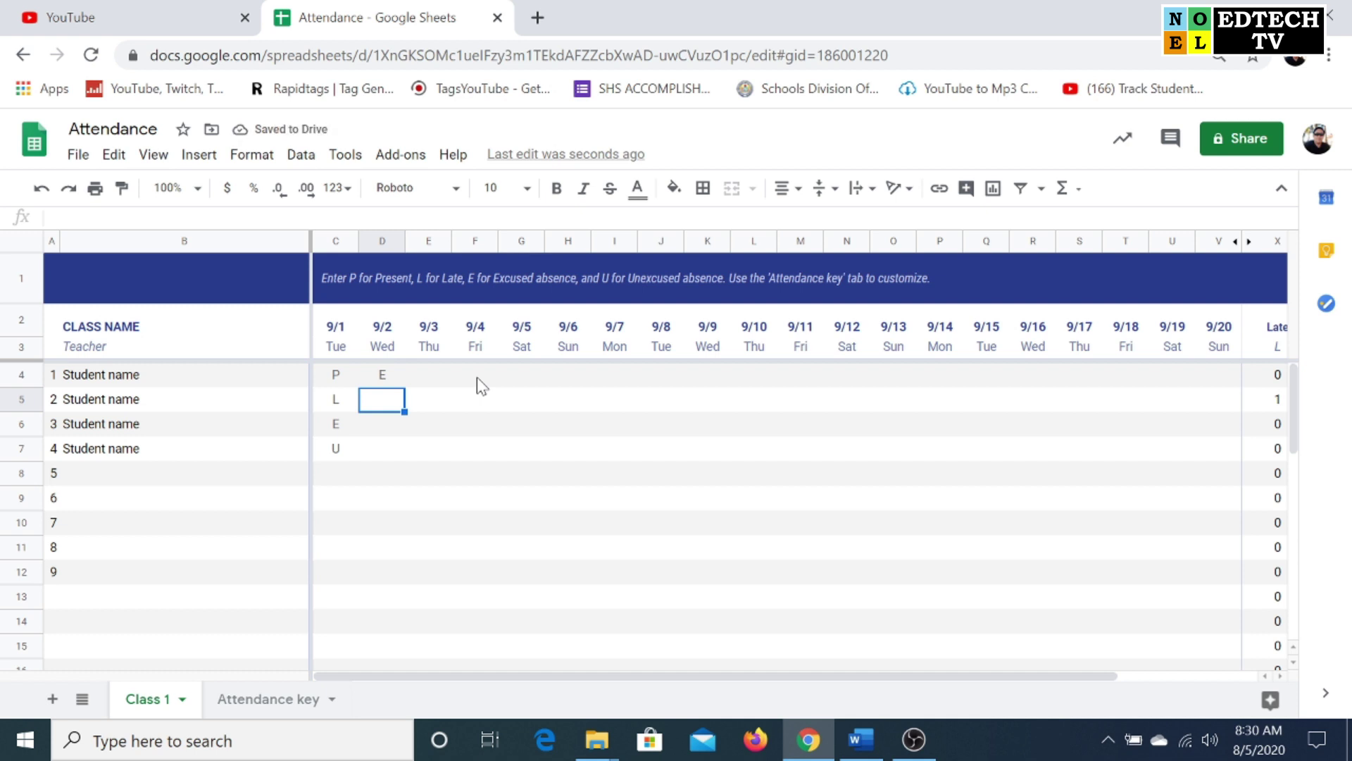
pyautogui.write('P')
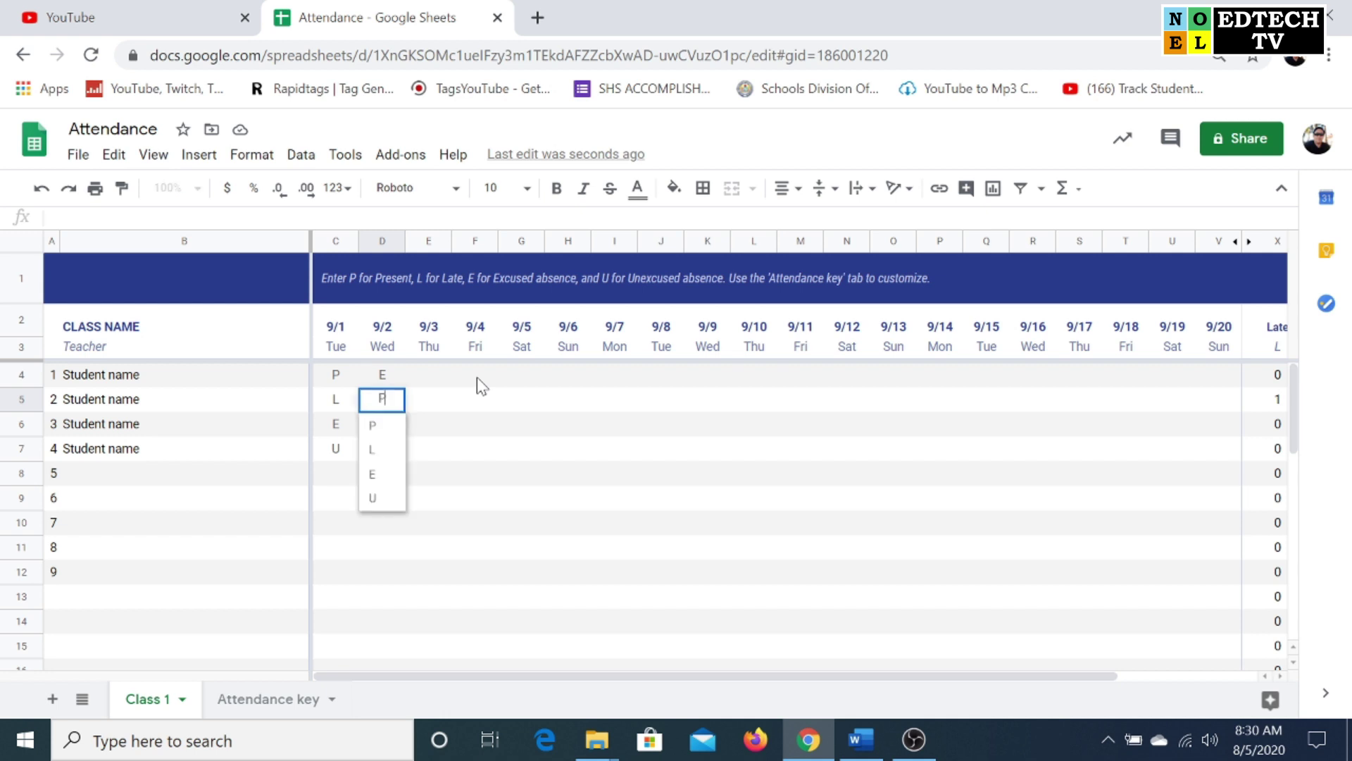
pyautogui.press('Return')
pyautogui.write('L')
pyautogui.press('Return')
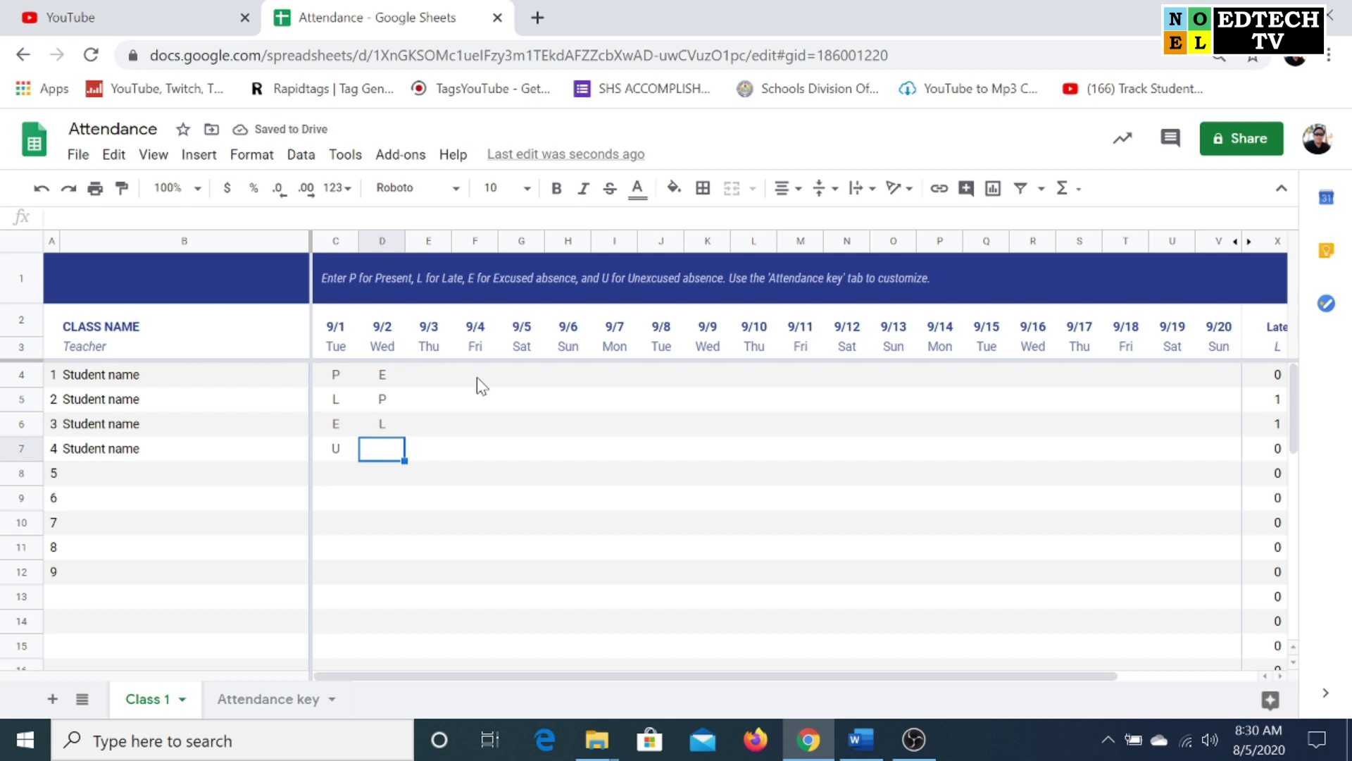
pyautogui.write('U')
pyautogui.press('Return')
# Examine the Late, Excused absence and Unexcused absence totals for the students, beyond the last date column
pyautogui.press('Right')
pyautogui.press('Up')
pyautogui.press('Up')
pyautogui.press('Up')
pyautogui.press('Up')
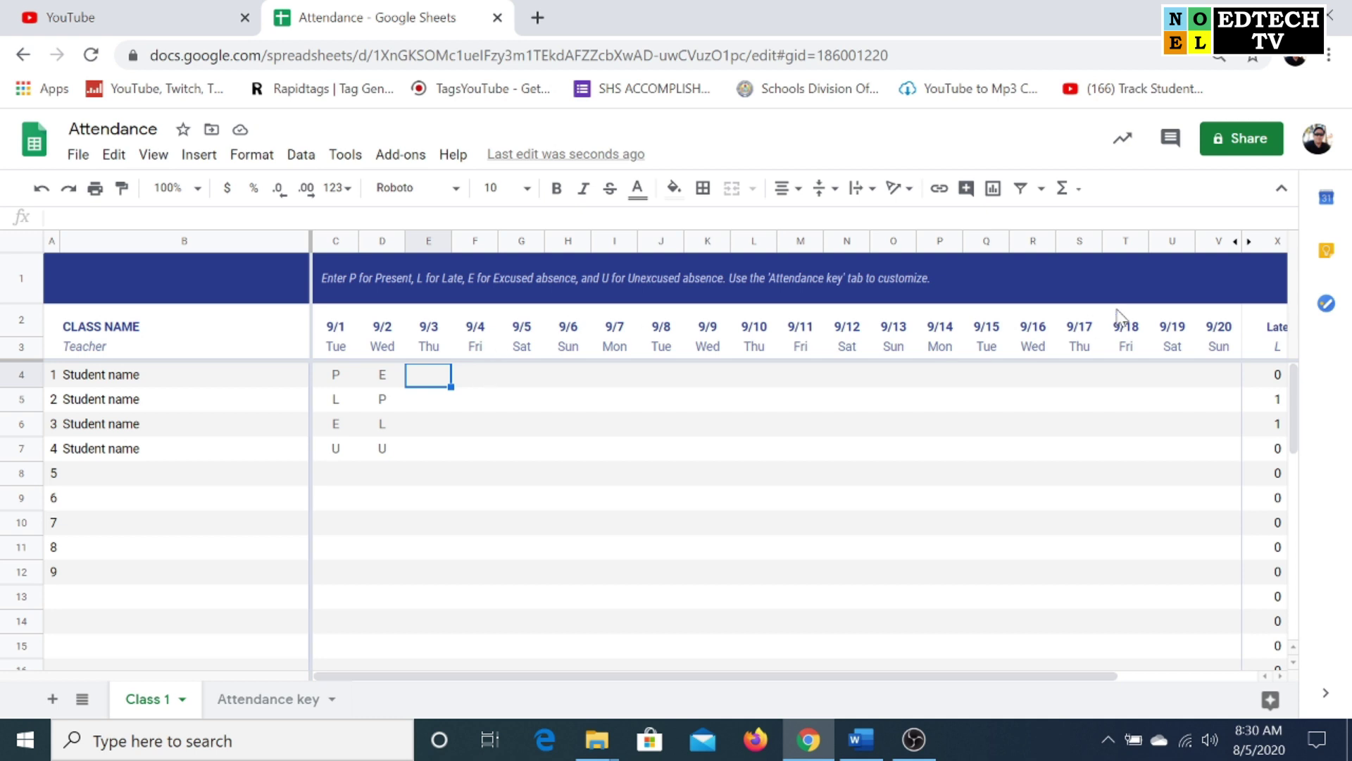
pyautogui.click(1214, 326)
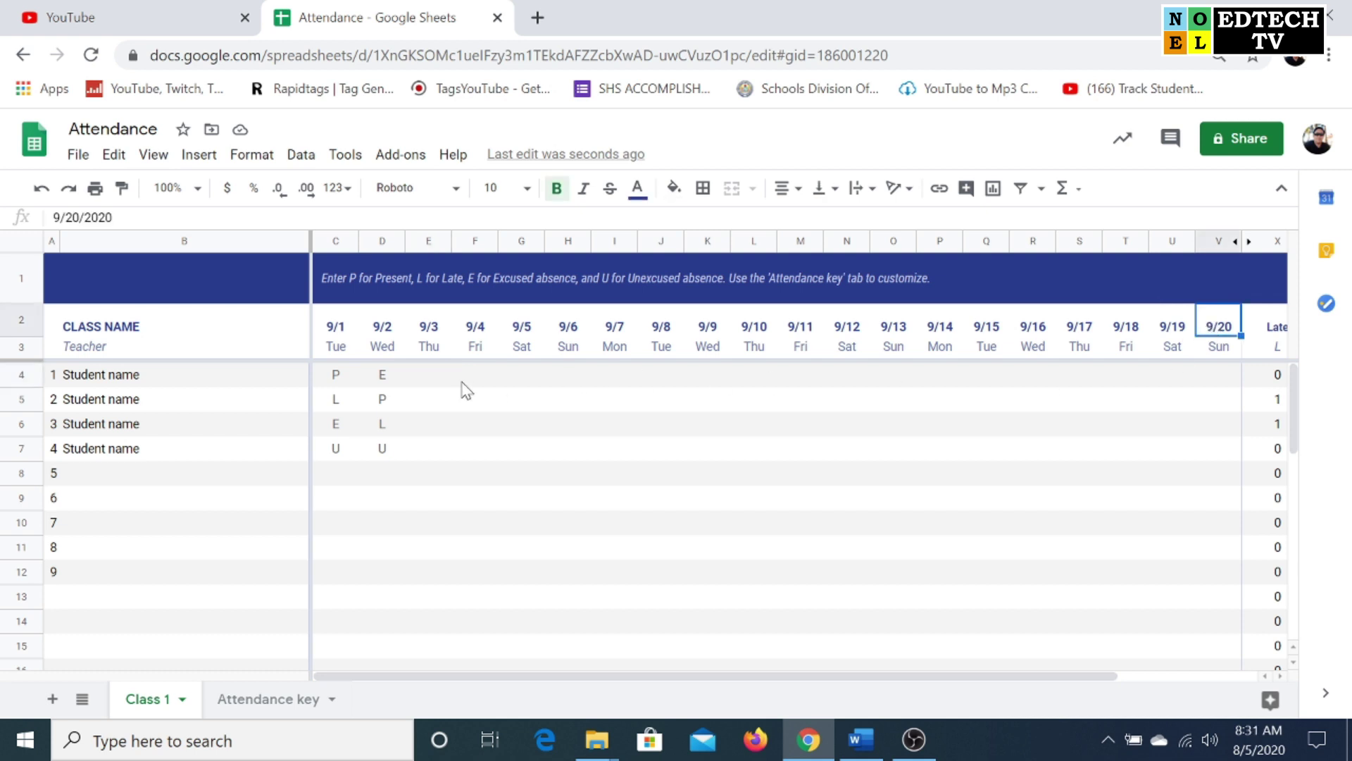
pyautogui.click(431, 380)
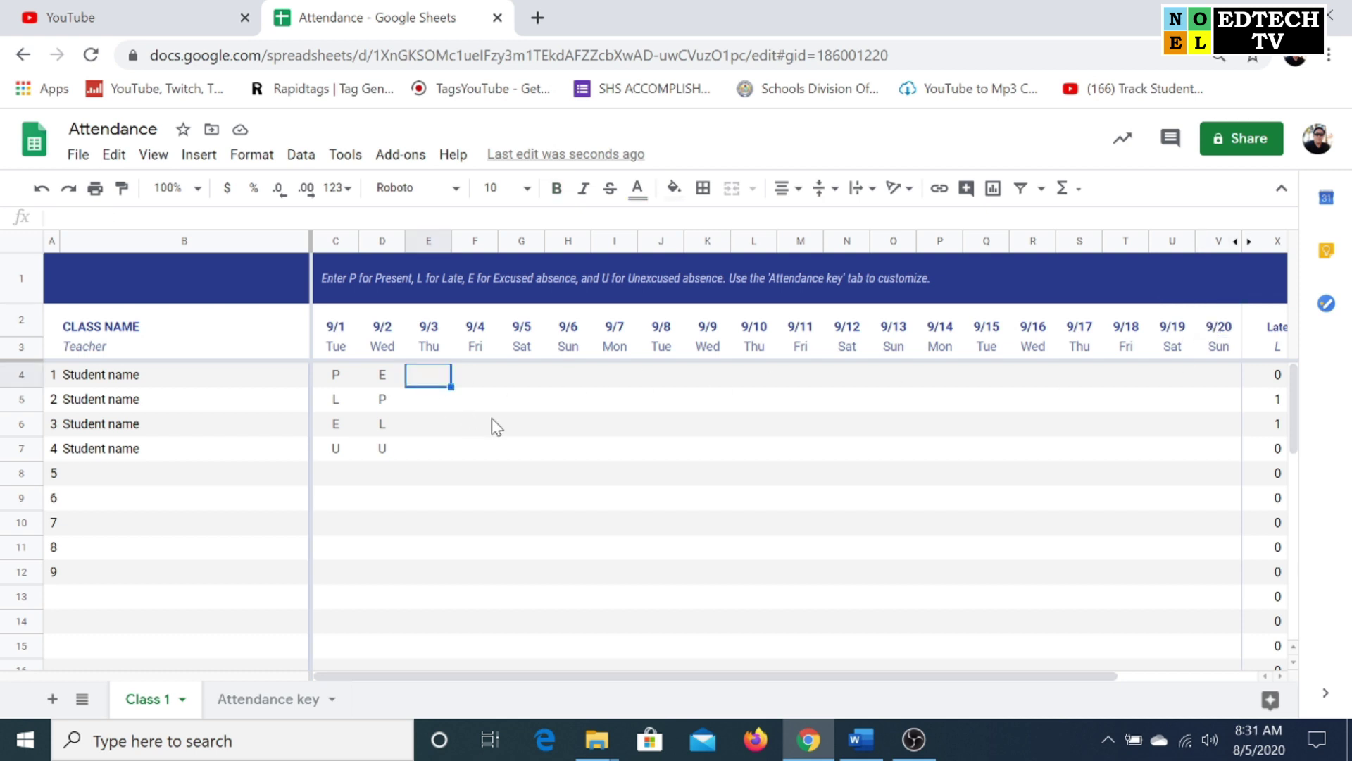
pyautogui.moveTo(825, 673); pyautogui.dragTo(992, 675)
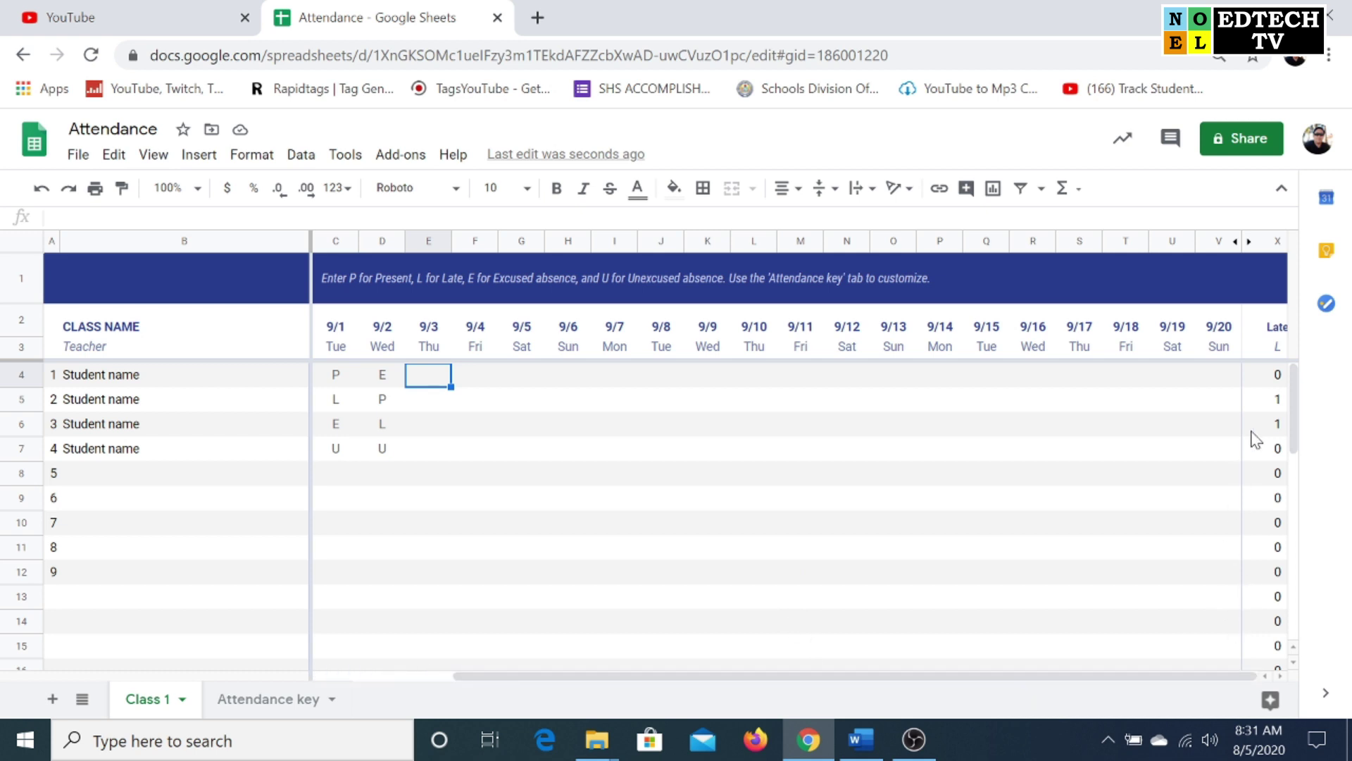
pyautogui.moveTo(1257, 426); pyautogui.dragTo(1260, 400)
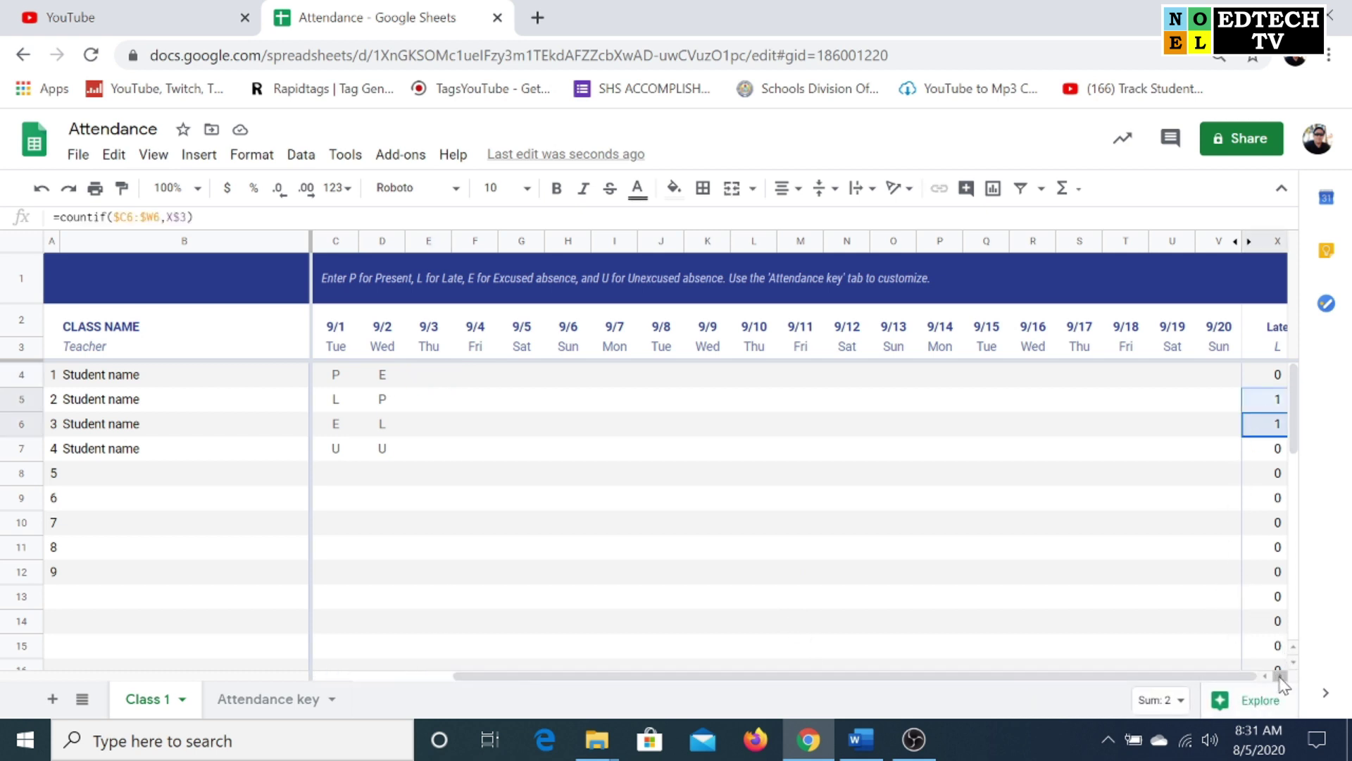
pyautogui.click(1195, 533)
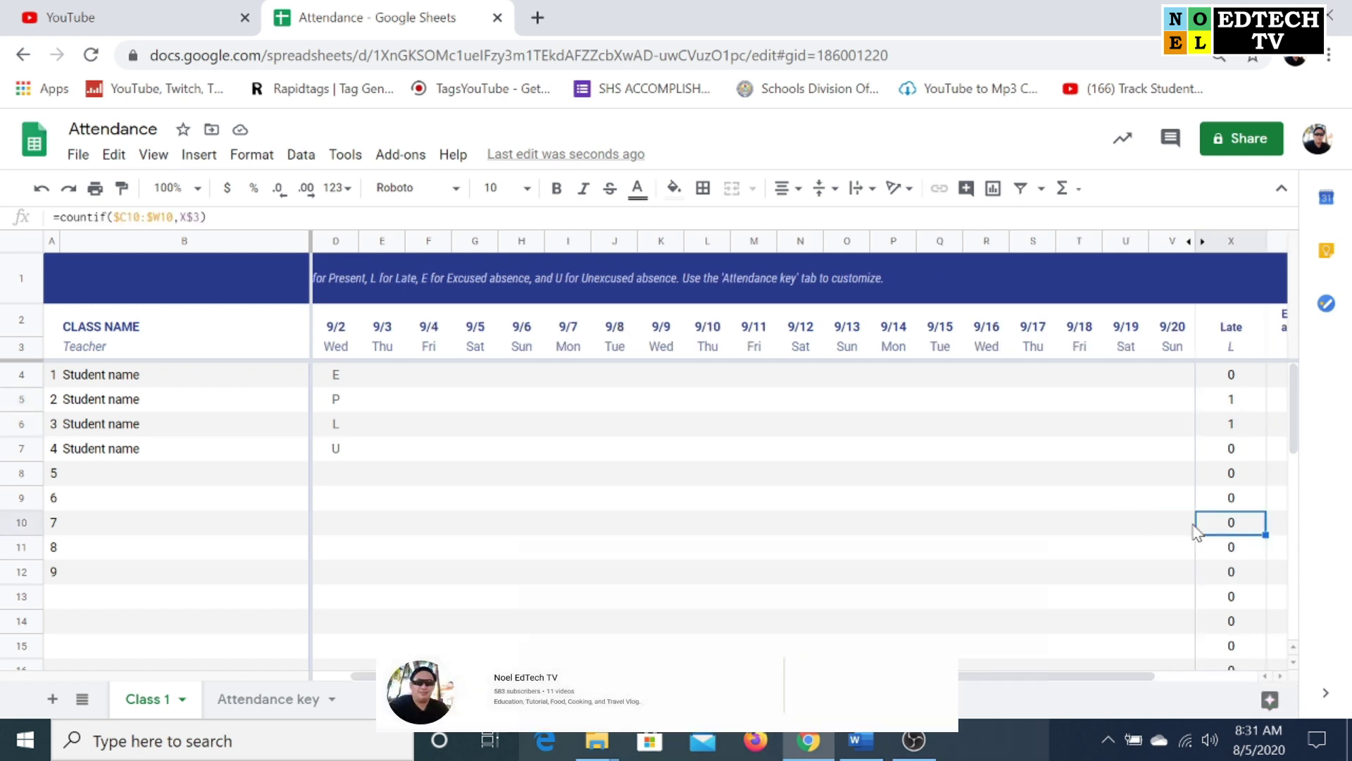
pyautogui.press('Up')
pyautogui.press('Up')
pyautogui.press('Up')
pyautogui.press('Up')
pyautogui.press('Up')
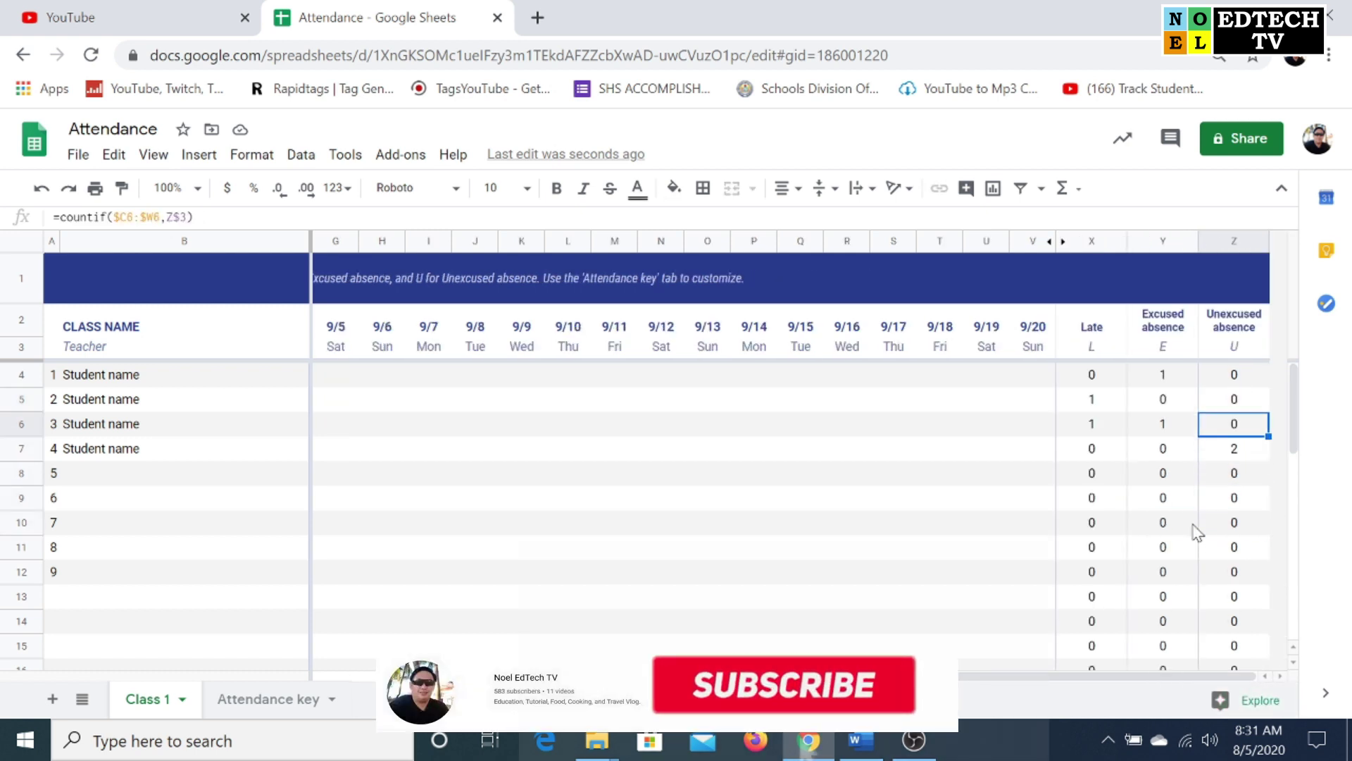
pyautogui.press('Left')
pyautogui.press('Left')
pyautogui.press('Down')
pyautogui.press('Right')
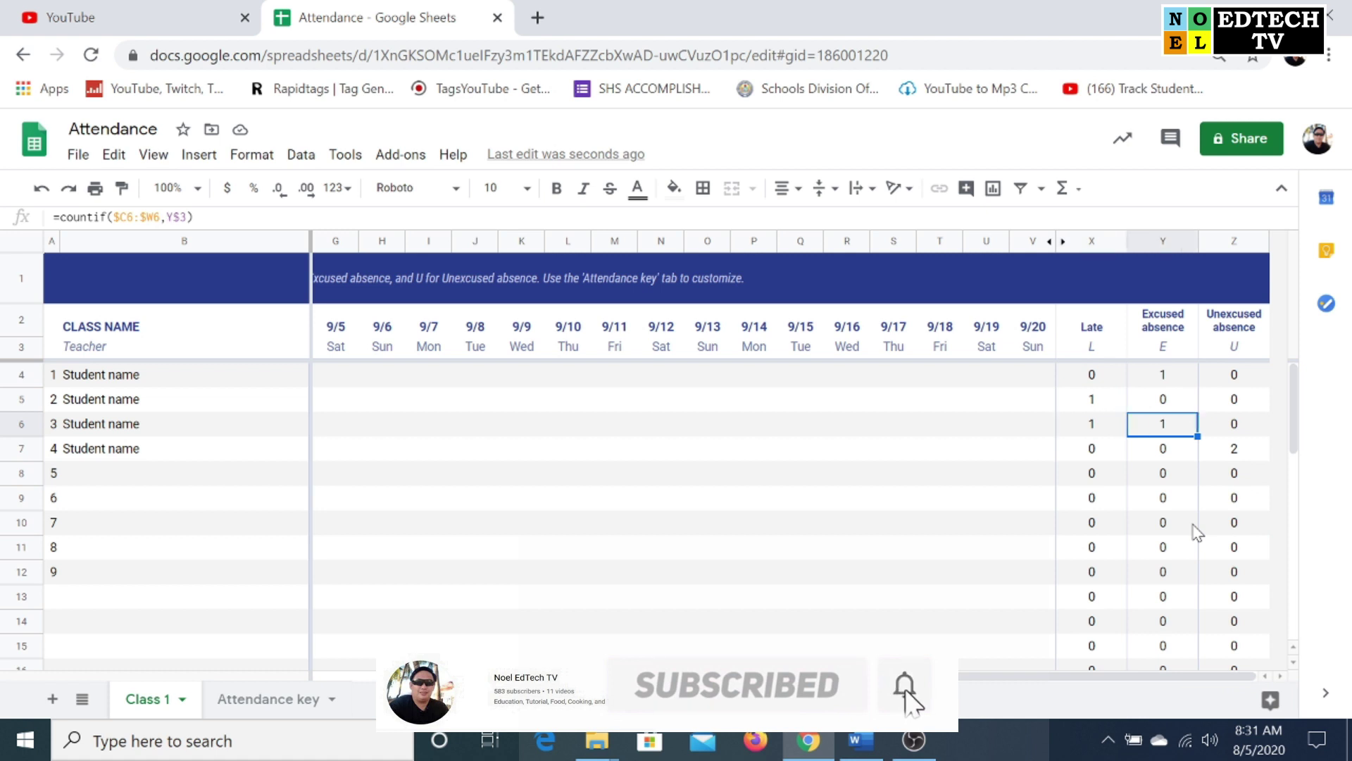
pyautogui.press('Right')
pyautogui.press('Up')
pyautogui.press('Up')
# Record the code L for student 1 on 9/16 in cell R4
pyautogui.press('Left')
pyautogui.press('Left')
pyautogui.press('Left')
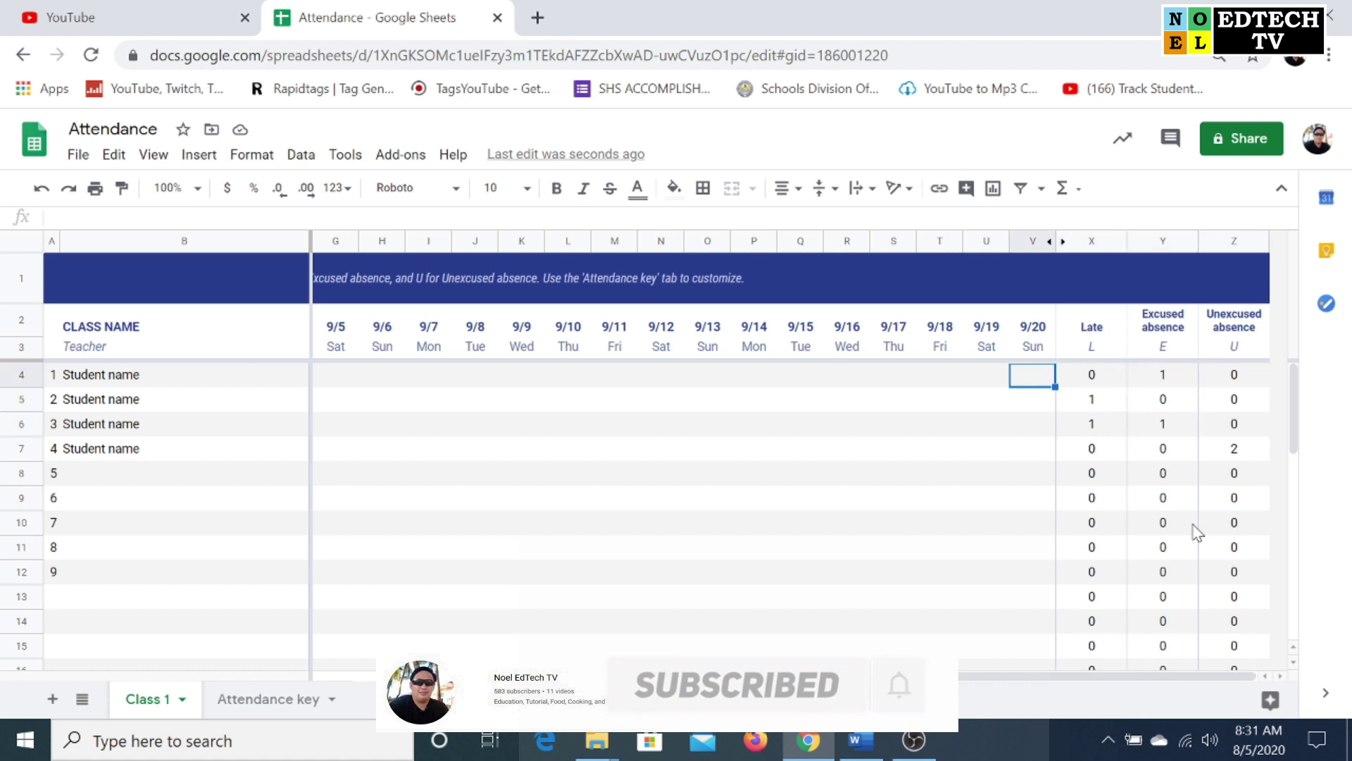
pyautogui.press('Left')
pyautogui.press('Left')
pyautogui.press('Left')
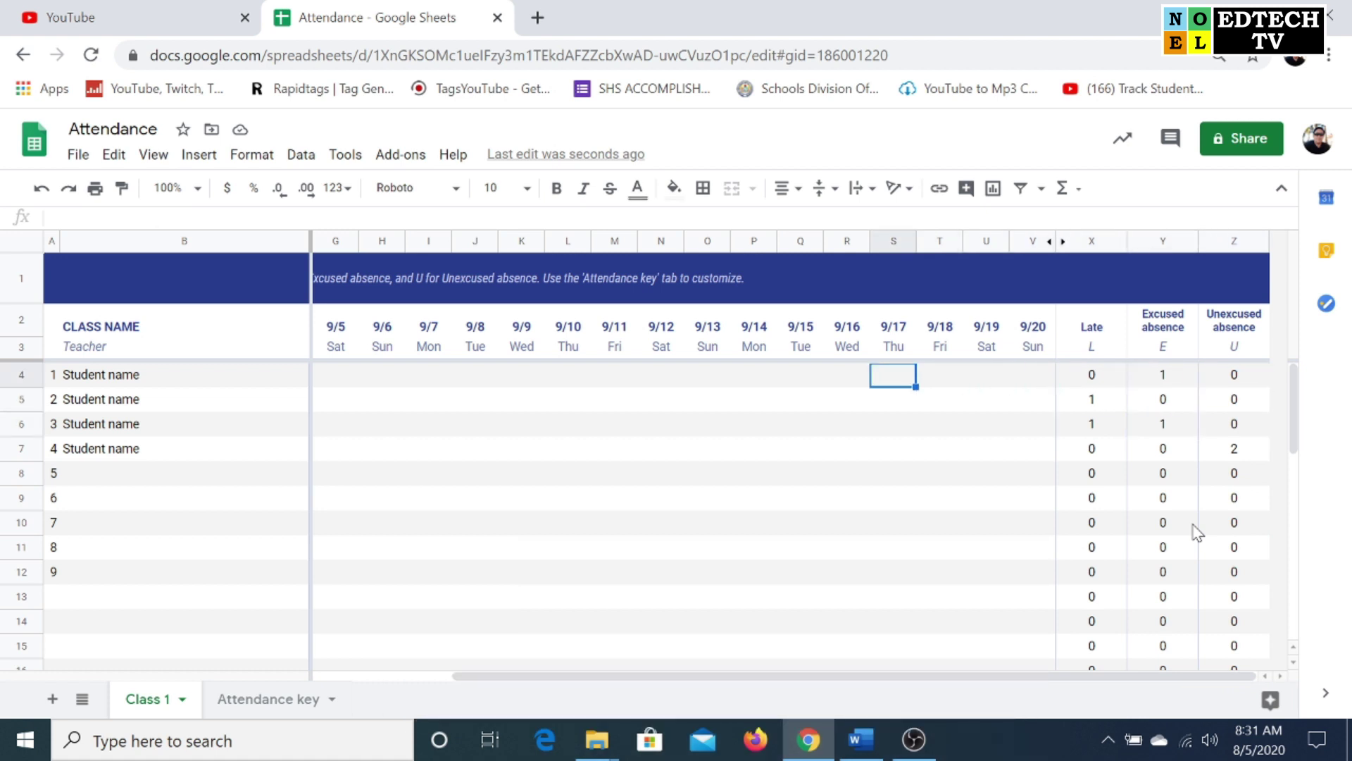
pyautogui.press('Left')
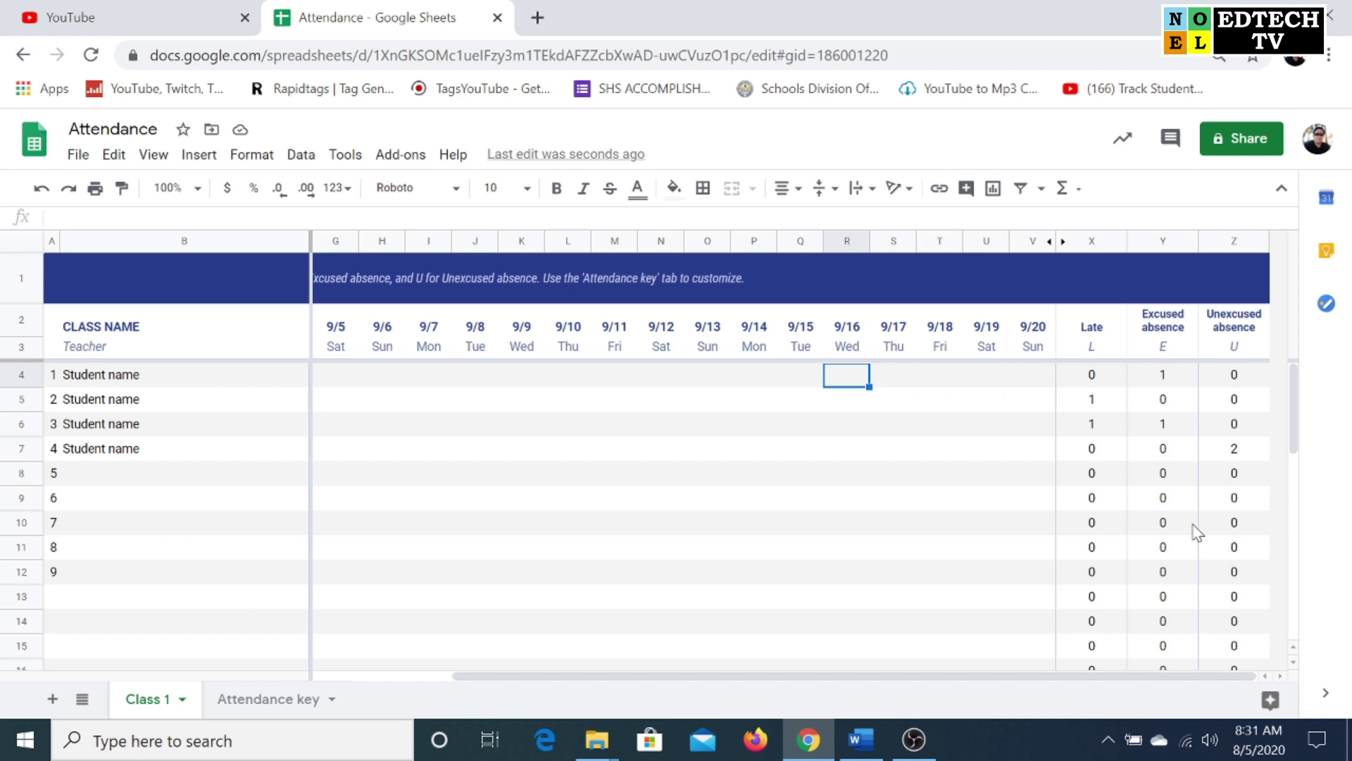
pyautogui.write('L')
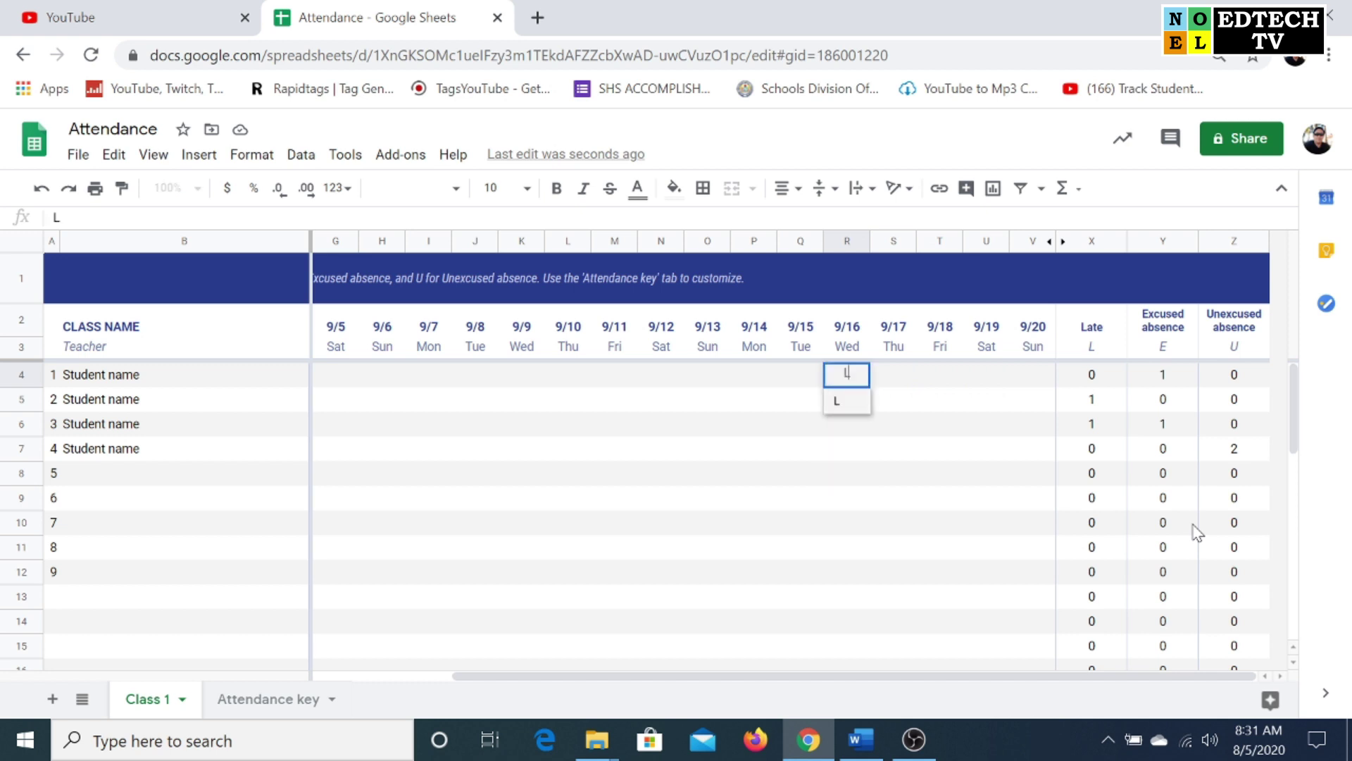
pyautogui.press('Return')
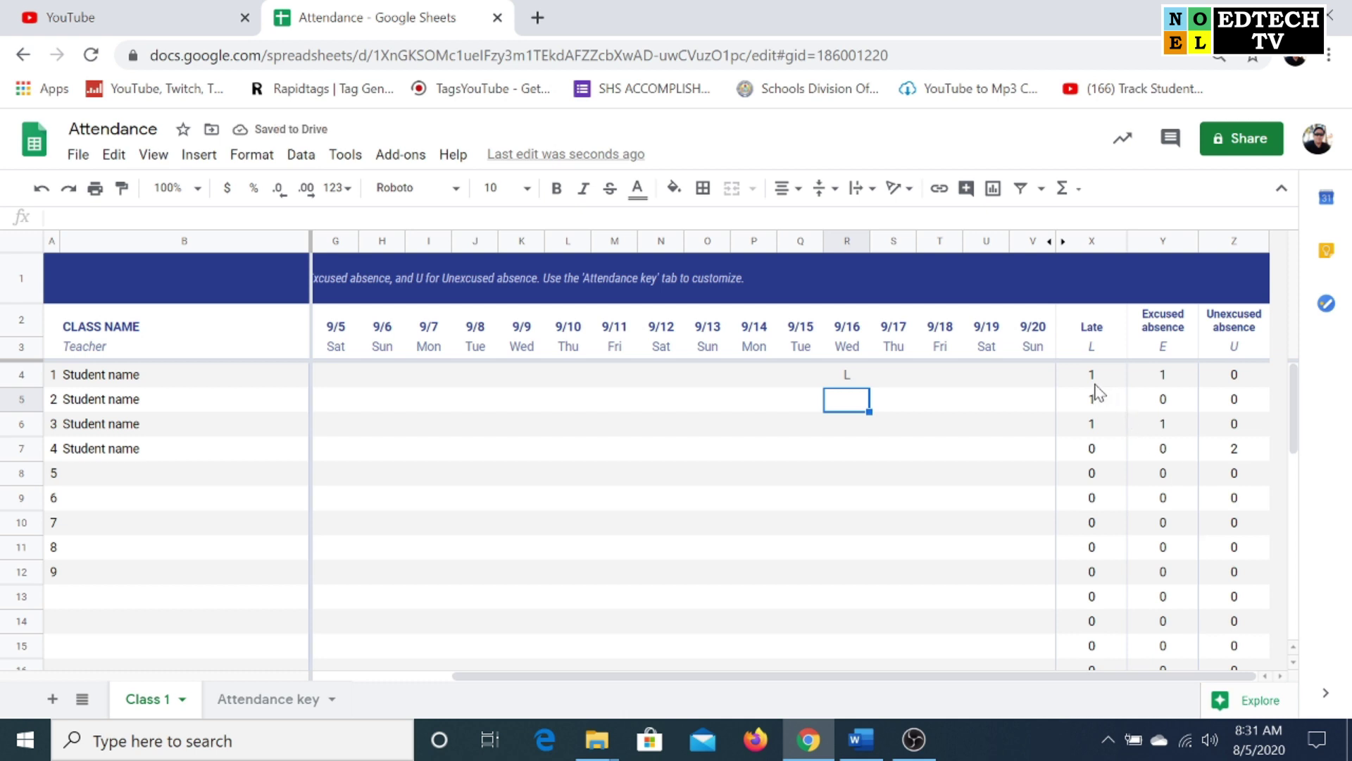
# Record the code U for students 1 to 5 on 9/9 in cells K4 to K8
pyautogui.click(904, 377)
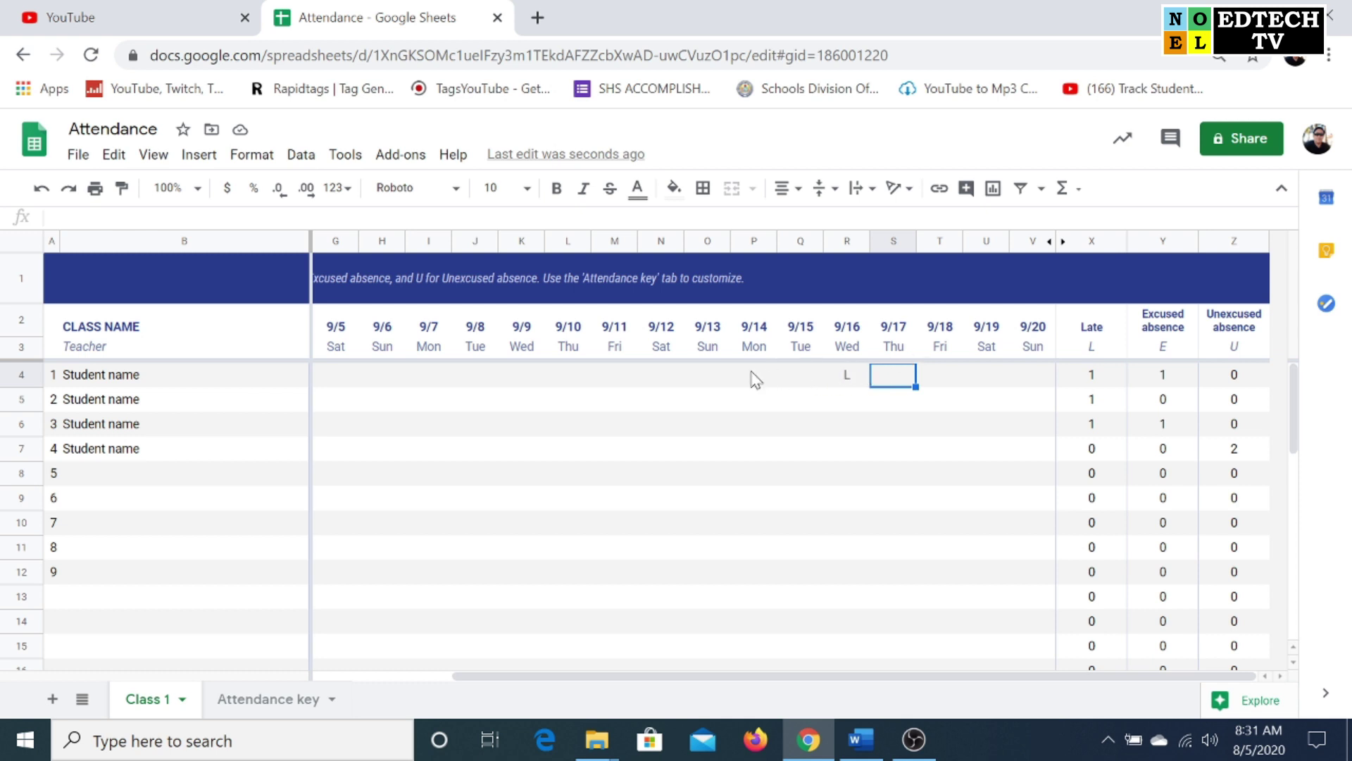
pyautogui.click(521, 375)
pyautogui.write('U')
pyautogui.press('Return')
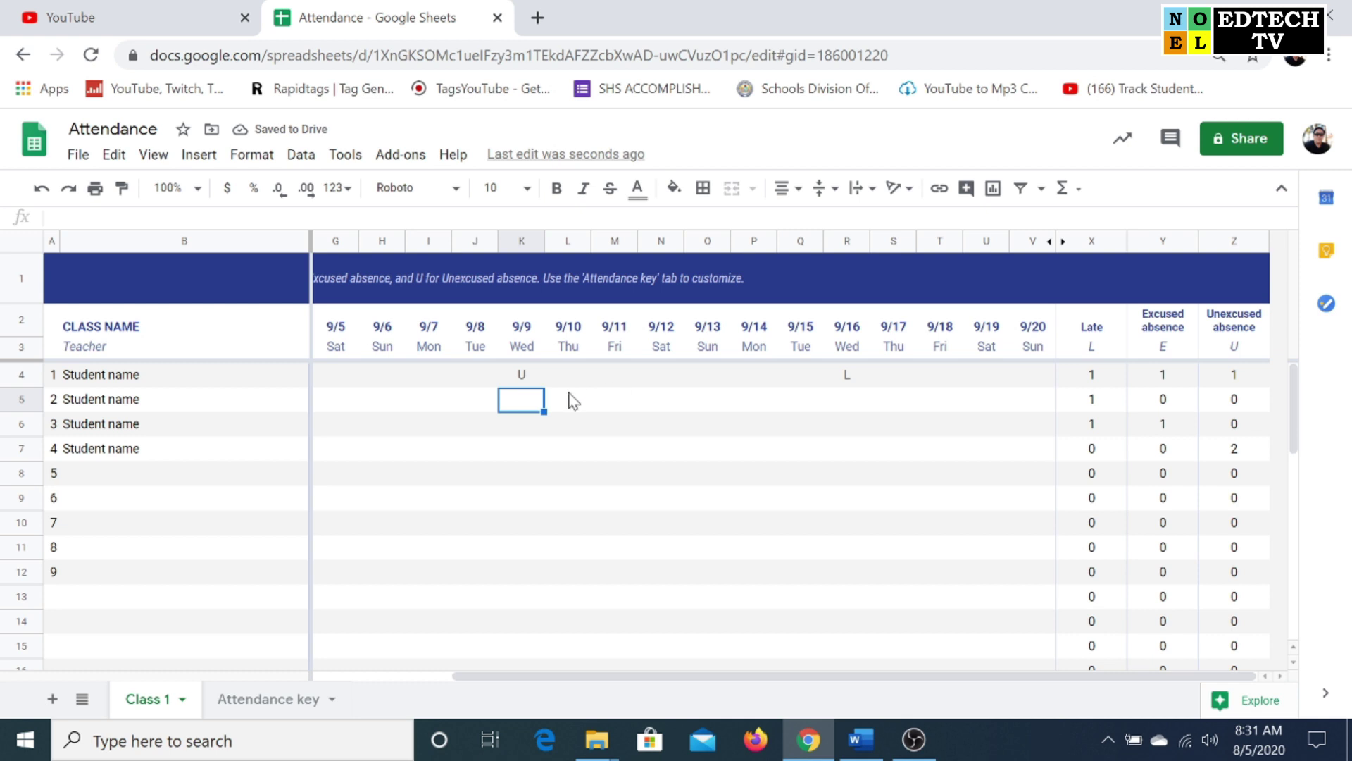
pyautogui.write('U')
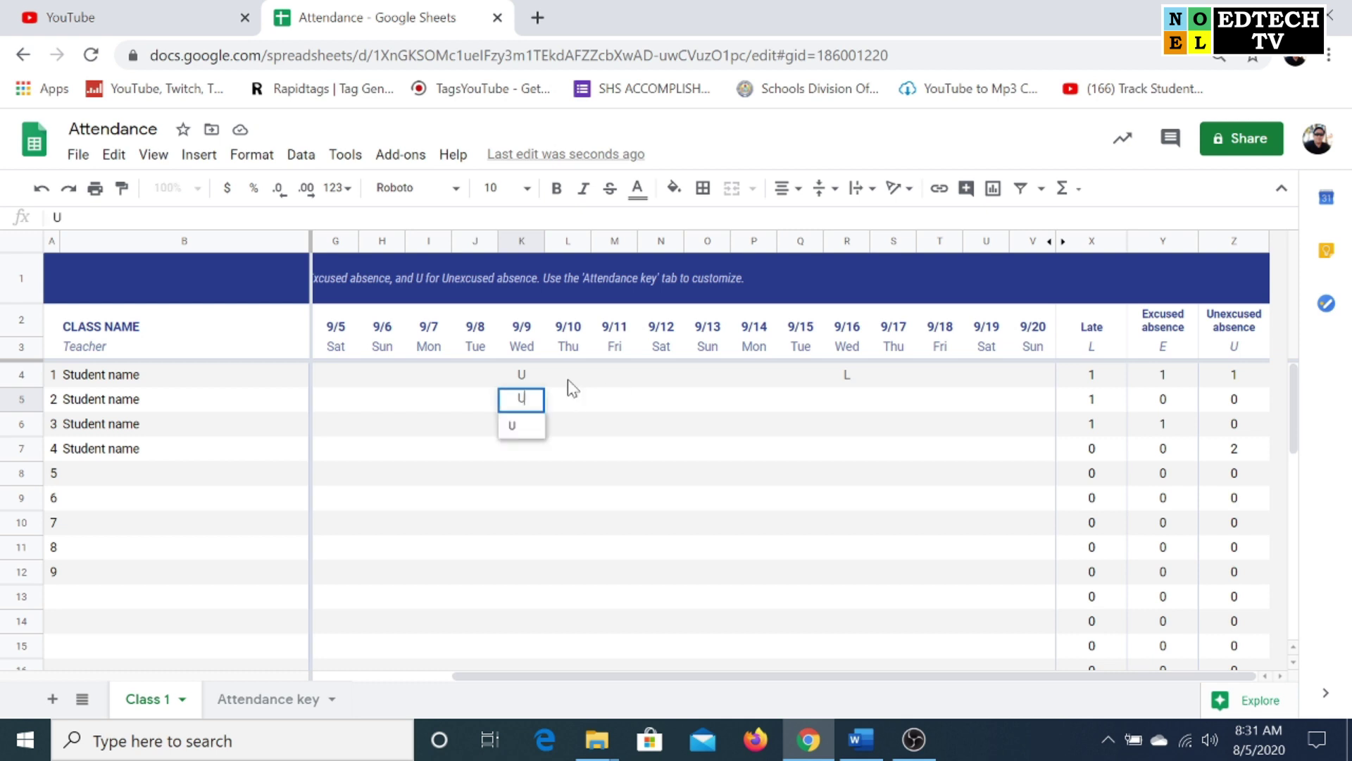
pyautogui.press('Return')
pyautogui.write('U')
pyautogui.press('Return')
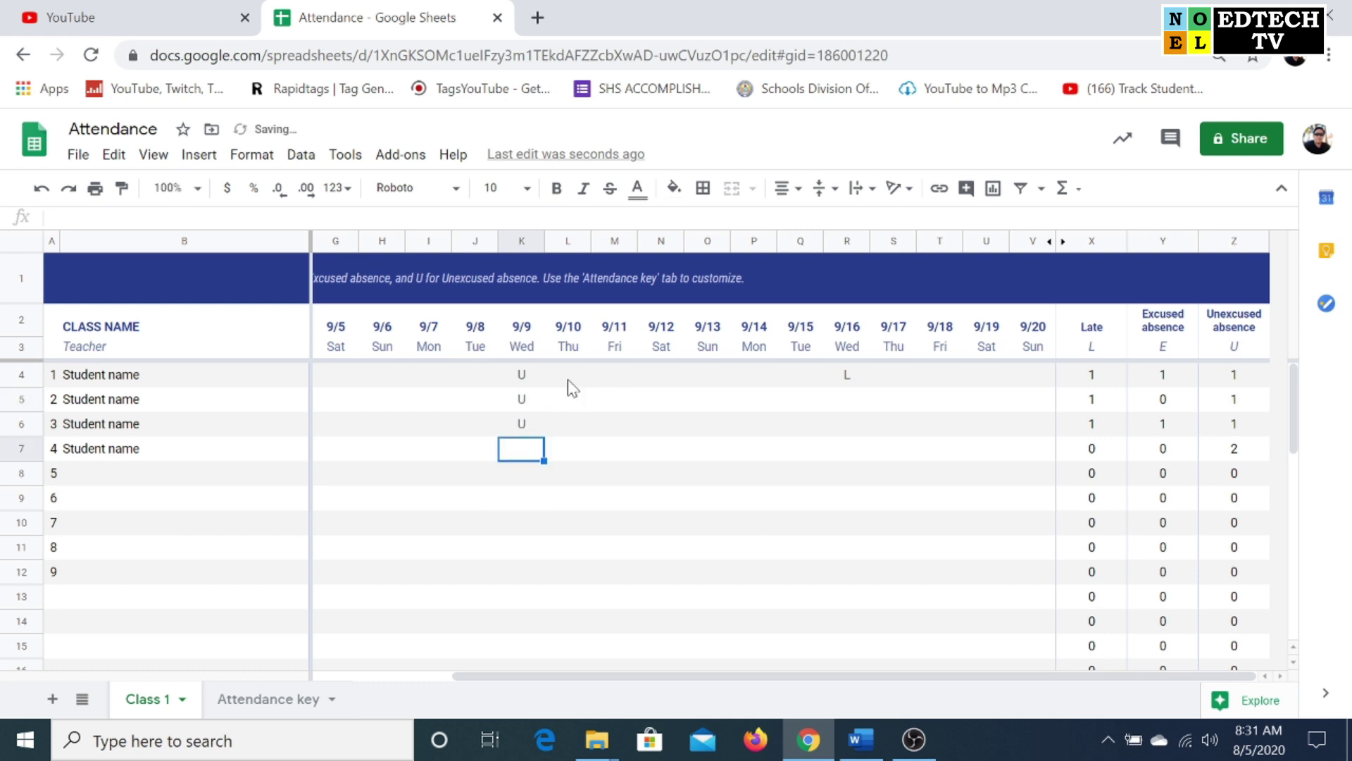
pyautogui.write('U')
pyautogui.press('Return')
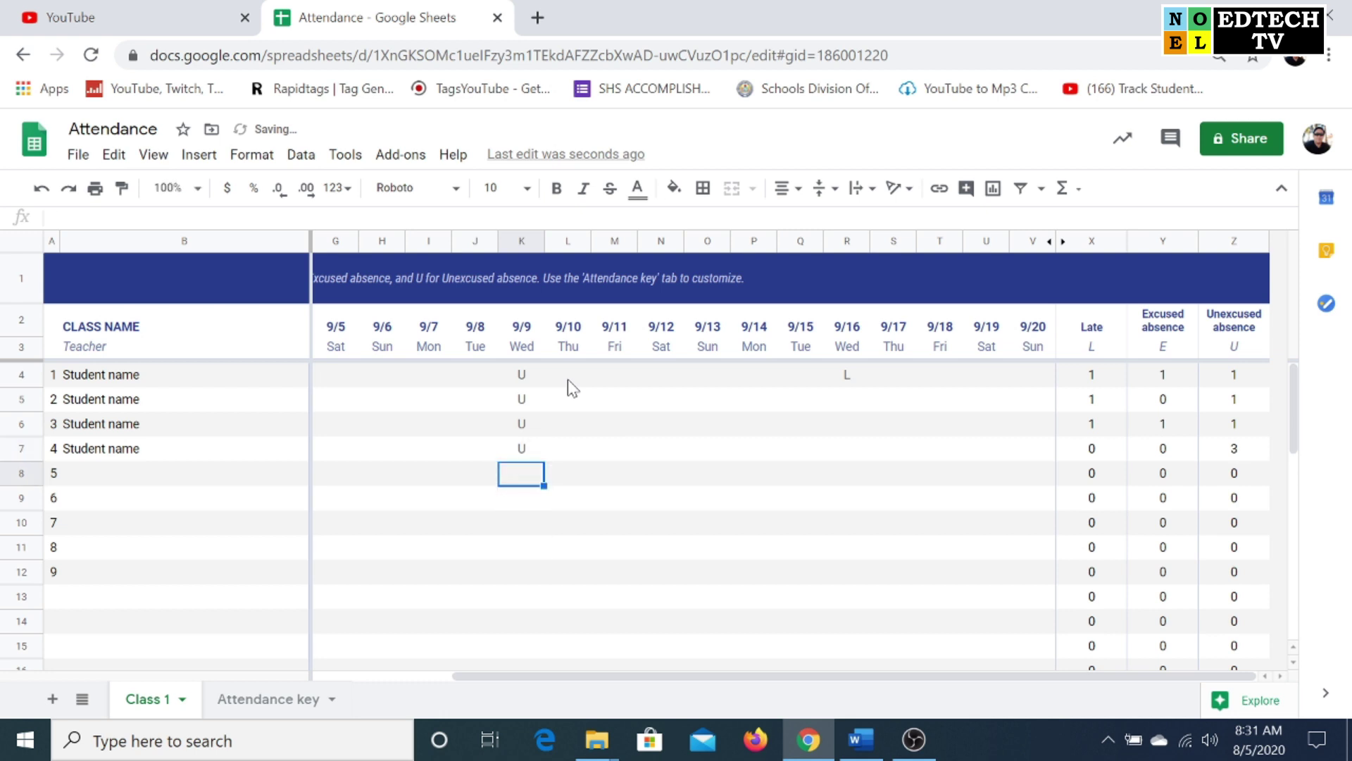
pyautogui.write('U')
pyautogui.press('Return')
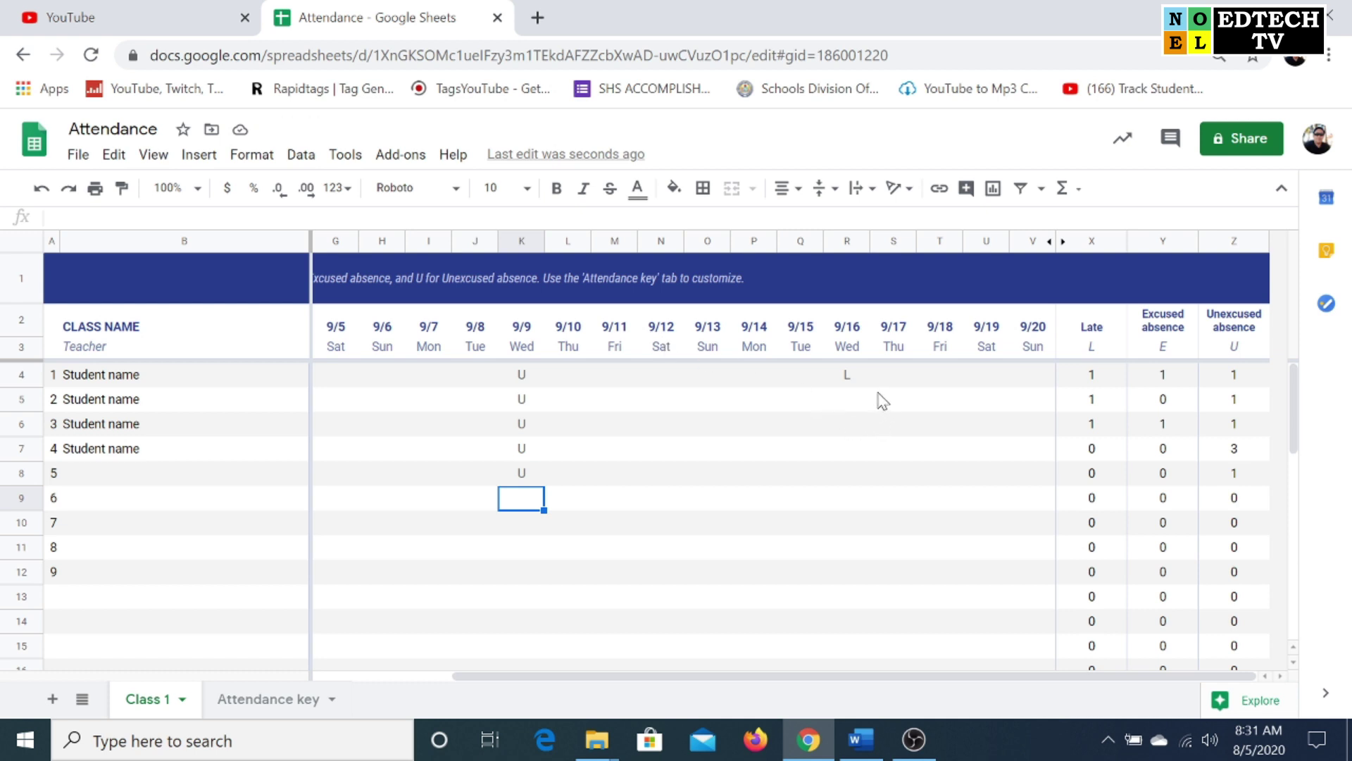
# Insert 10 new columns to the right of date columns M to V
pyautogui.click(1030, 423)
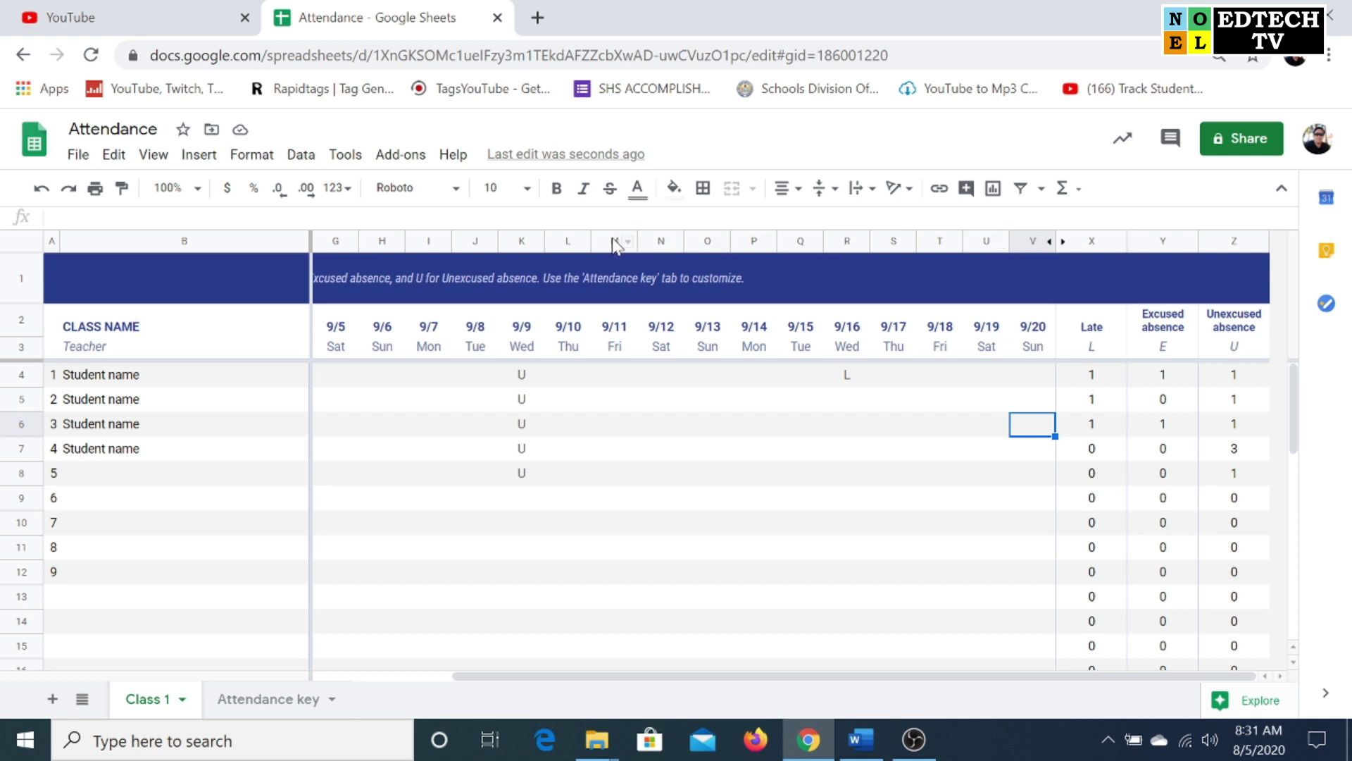
pyautogui.moveTo(612, 238); pyautogui.dragTo(1030, 252)
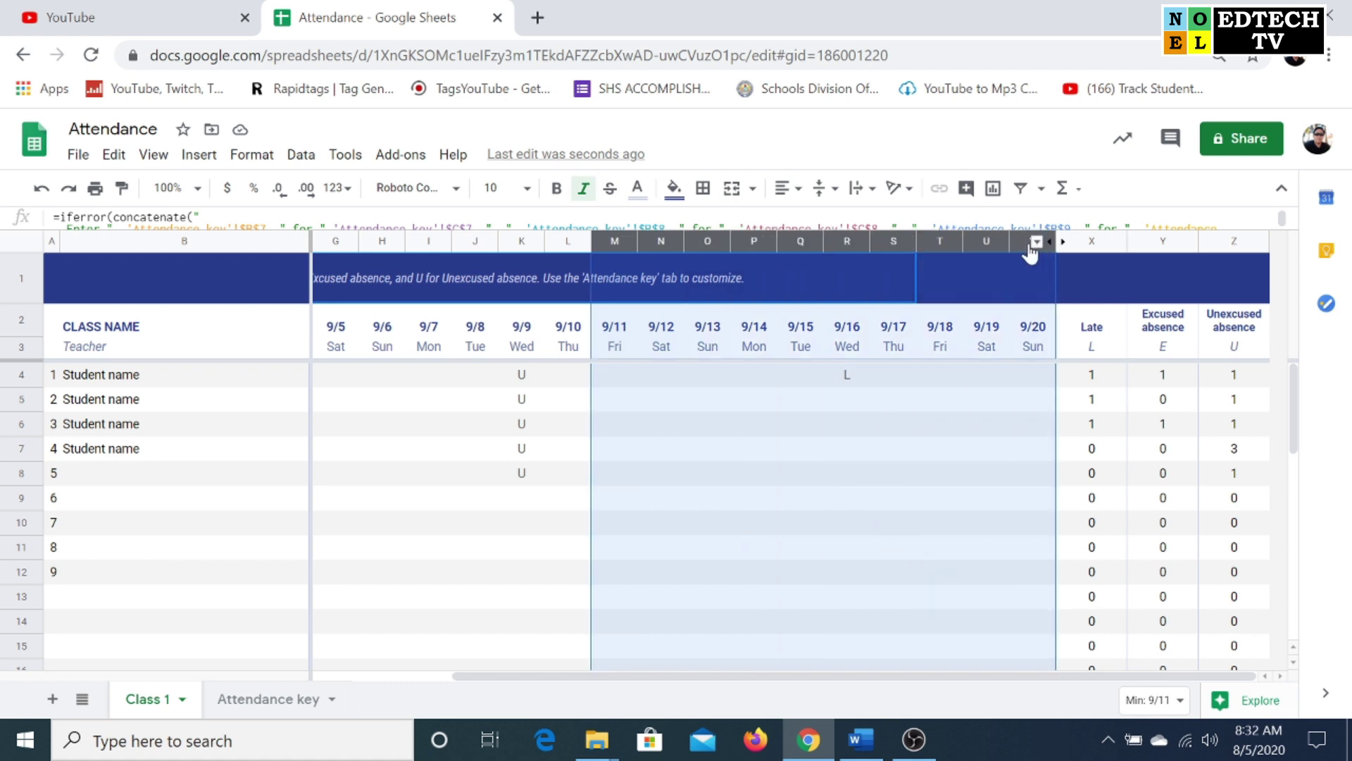
pyautogui.rightClick(611, 241)
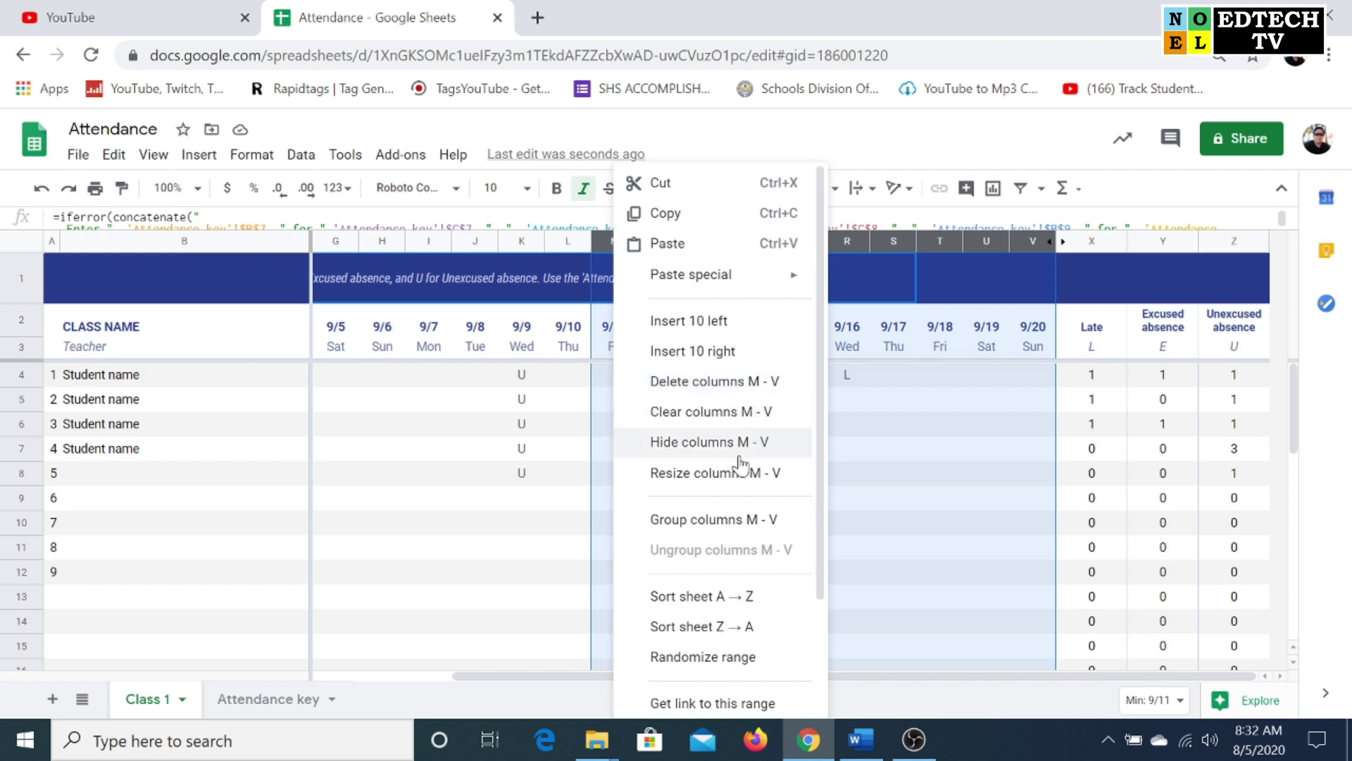
pyautogui.click(733, 352)
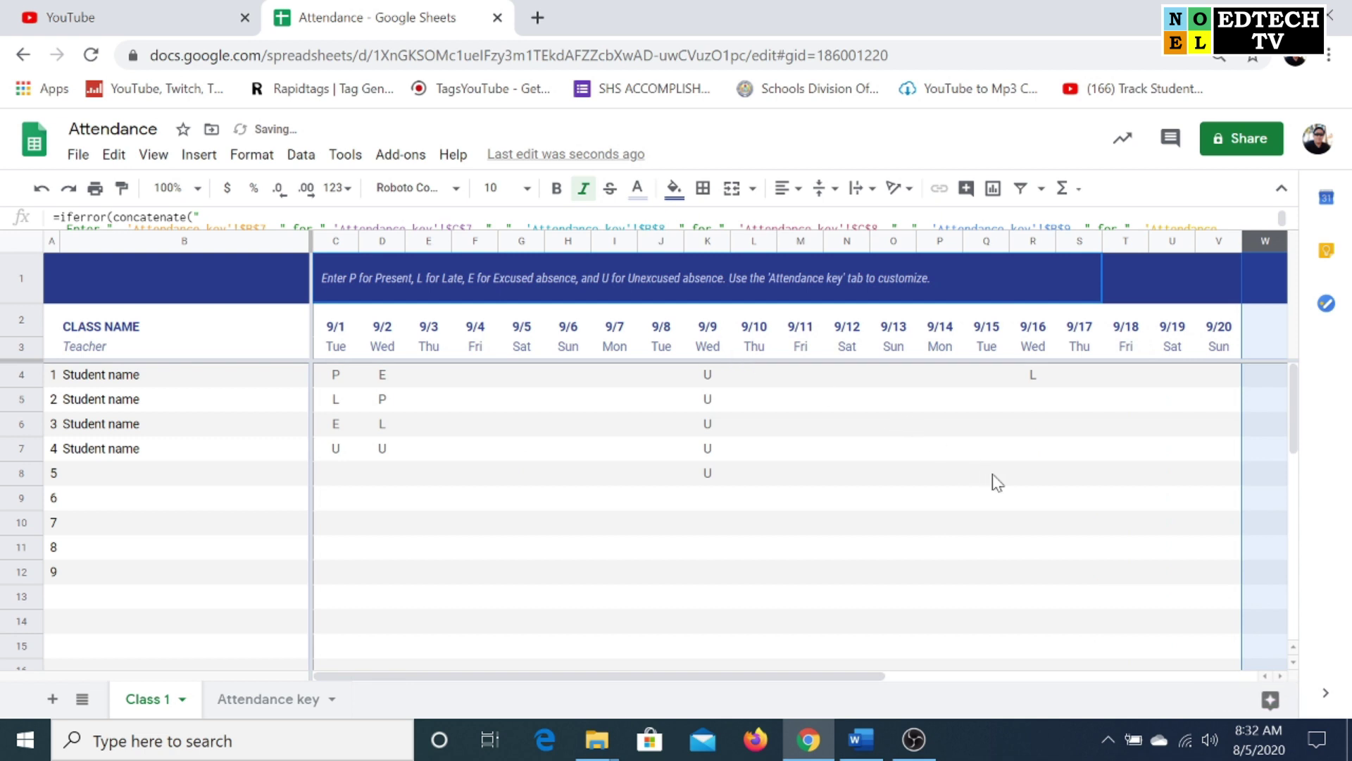
# Extend the date and weekday headers from 9/20 in column V across the new columns W to AF, through 9/30
pyautogui.moveTo(872, 680); pyautogui.dragTo(1239, 680)
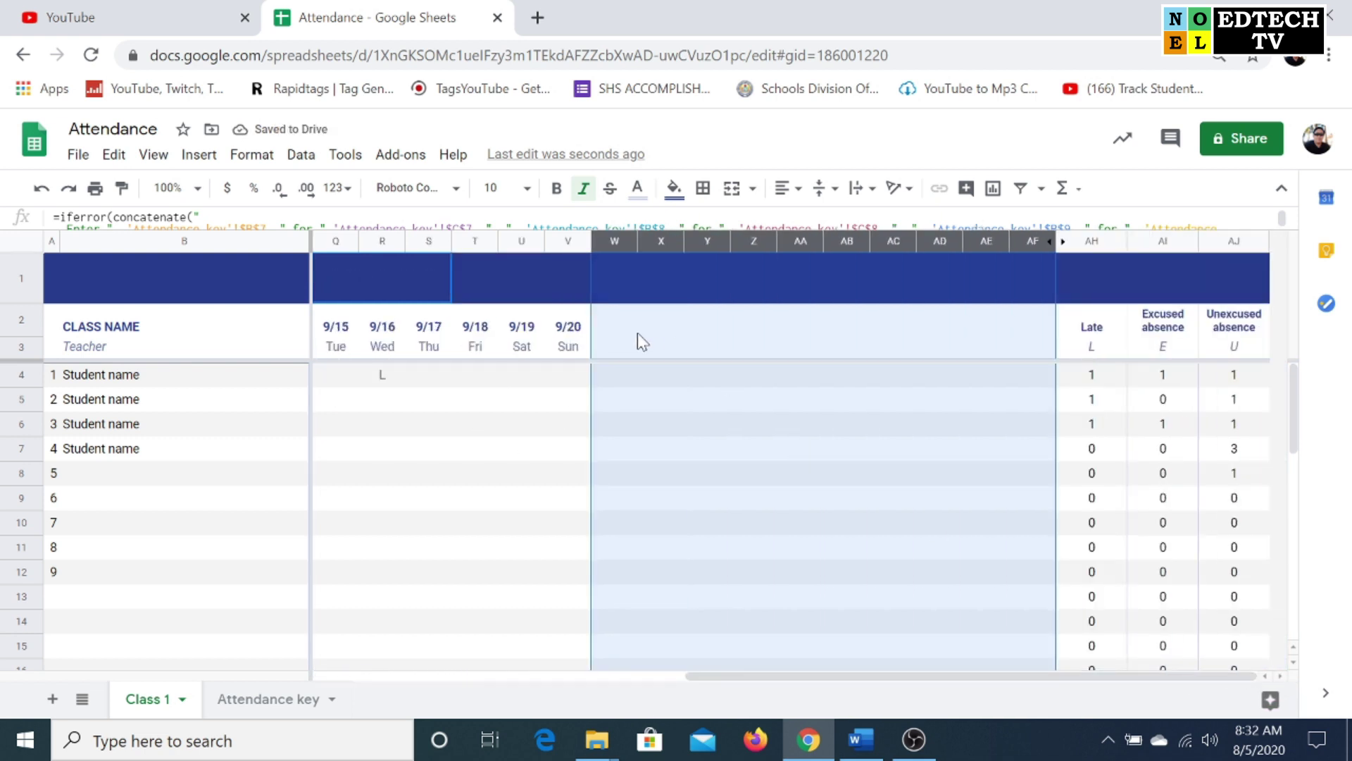
pyautogui.click(593, 331)
pyautogui.click(576, 332)
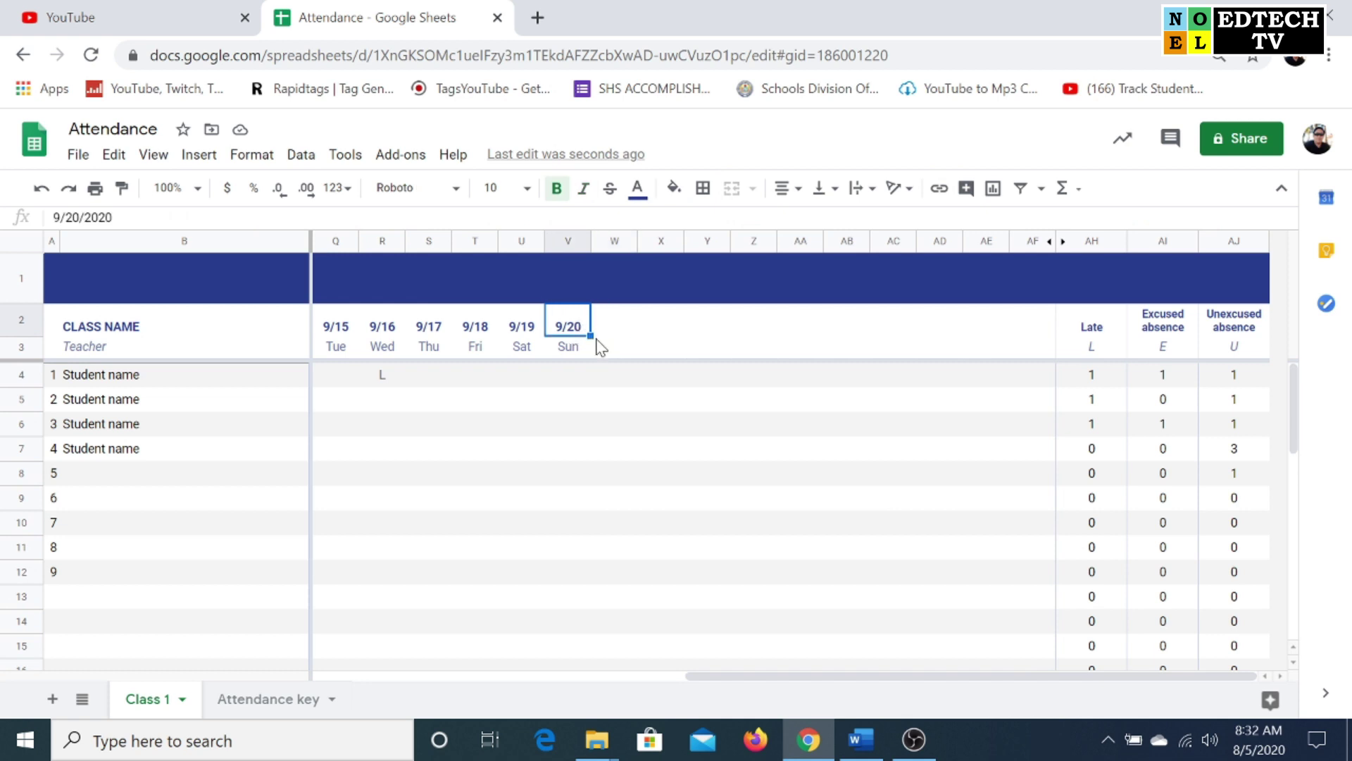
pyautogui.moveTo(591, 336); pyautogui.dragTo(1039, 328)
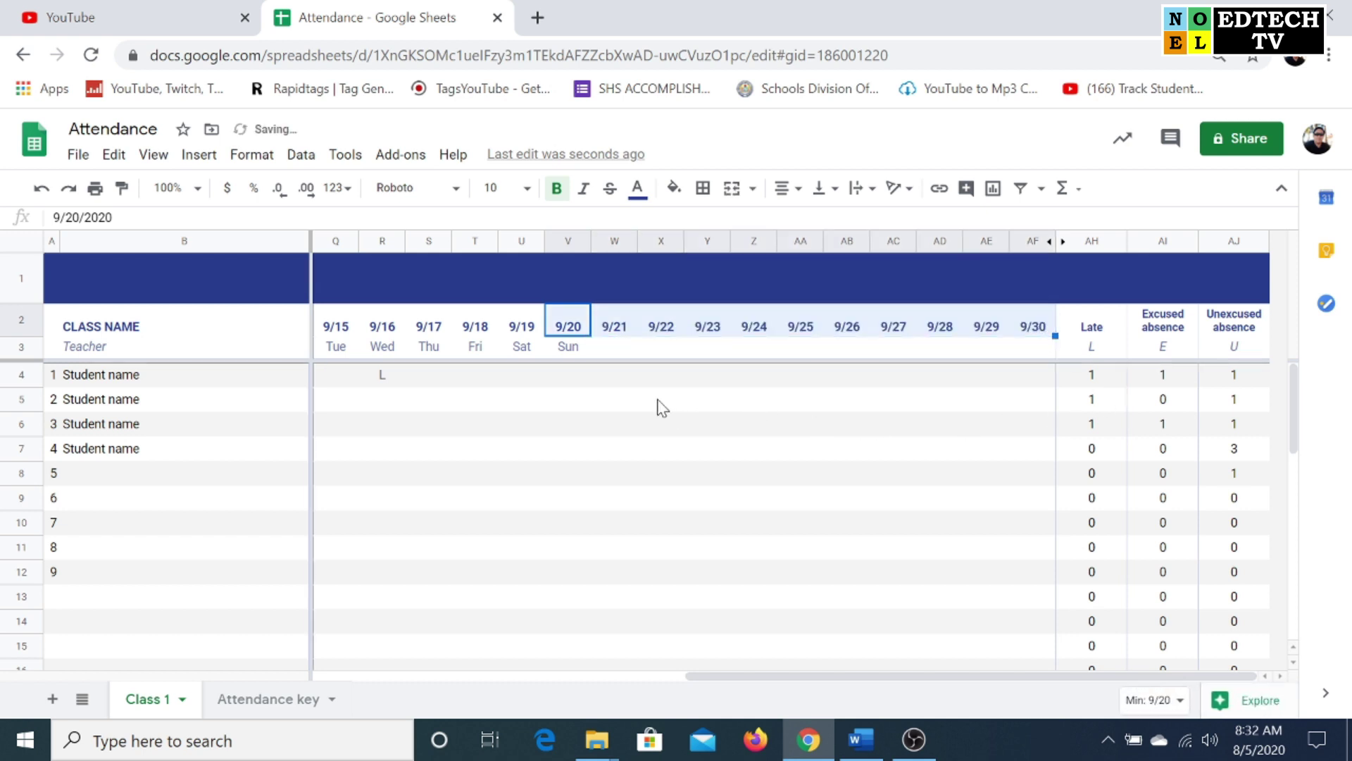
pyautogui.click(574, 348)
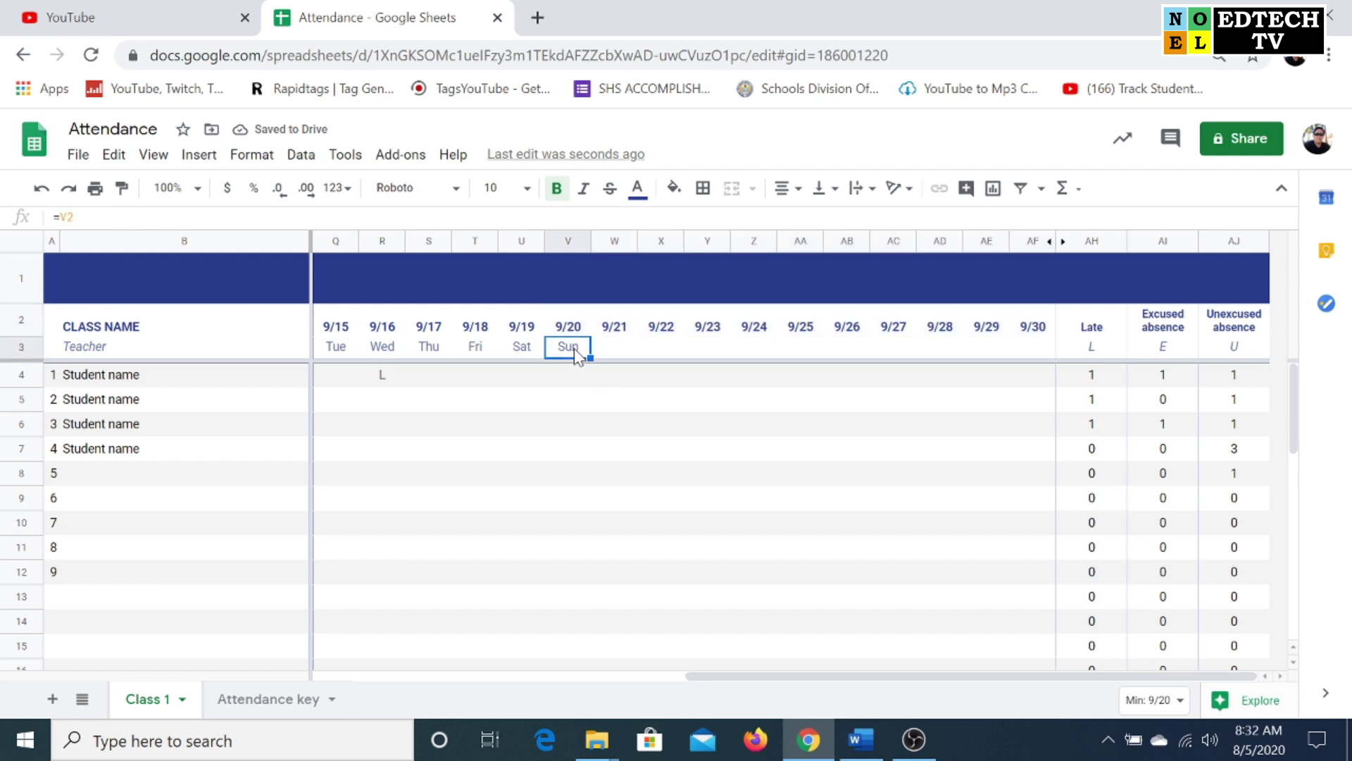
pyautogui.moveTo(593, 357); pyautogui.dragTo(1040, 357)
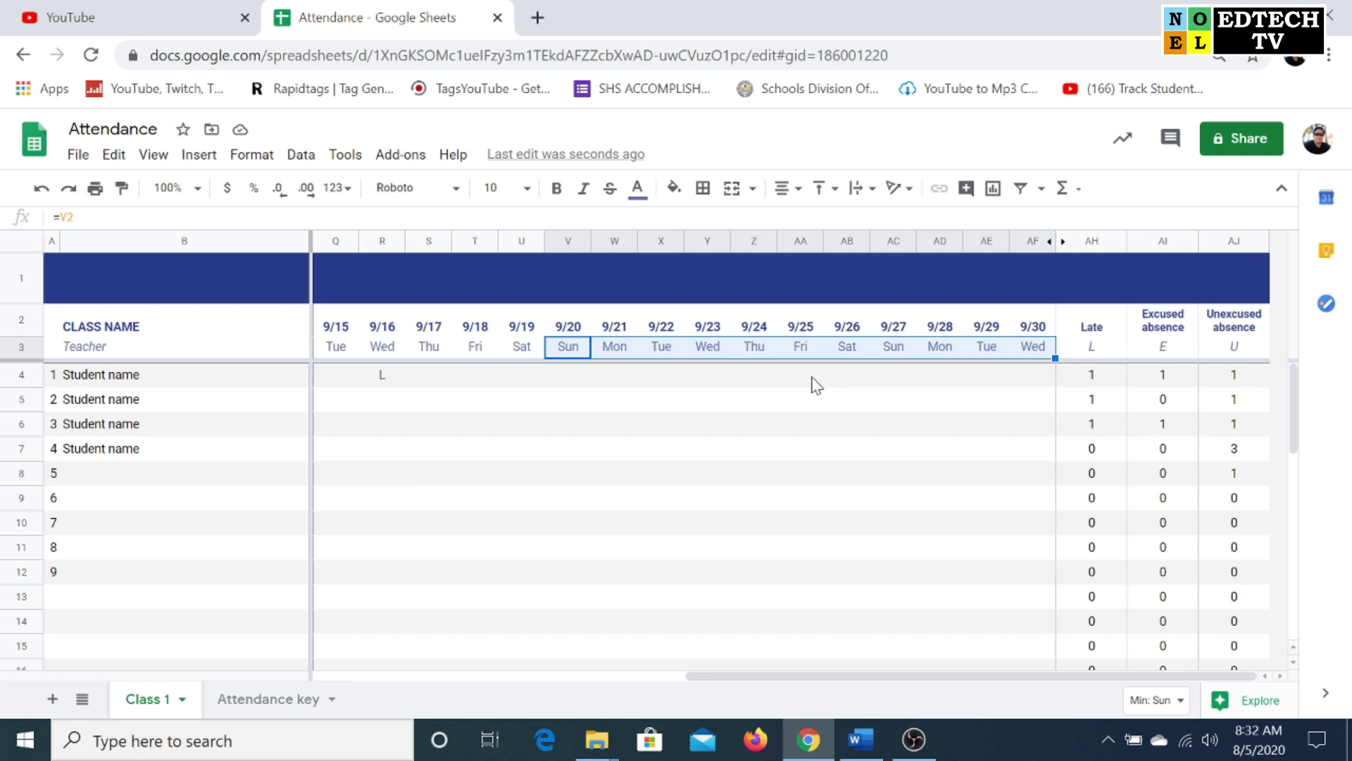
# Record the codes U on 9/25 and L on 9/26 for student 1 in cells AA4 and AB4
pyautogui.click(816, 384)
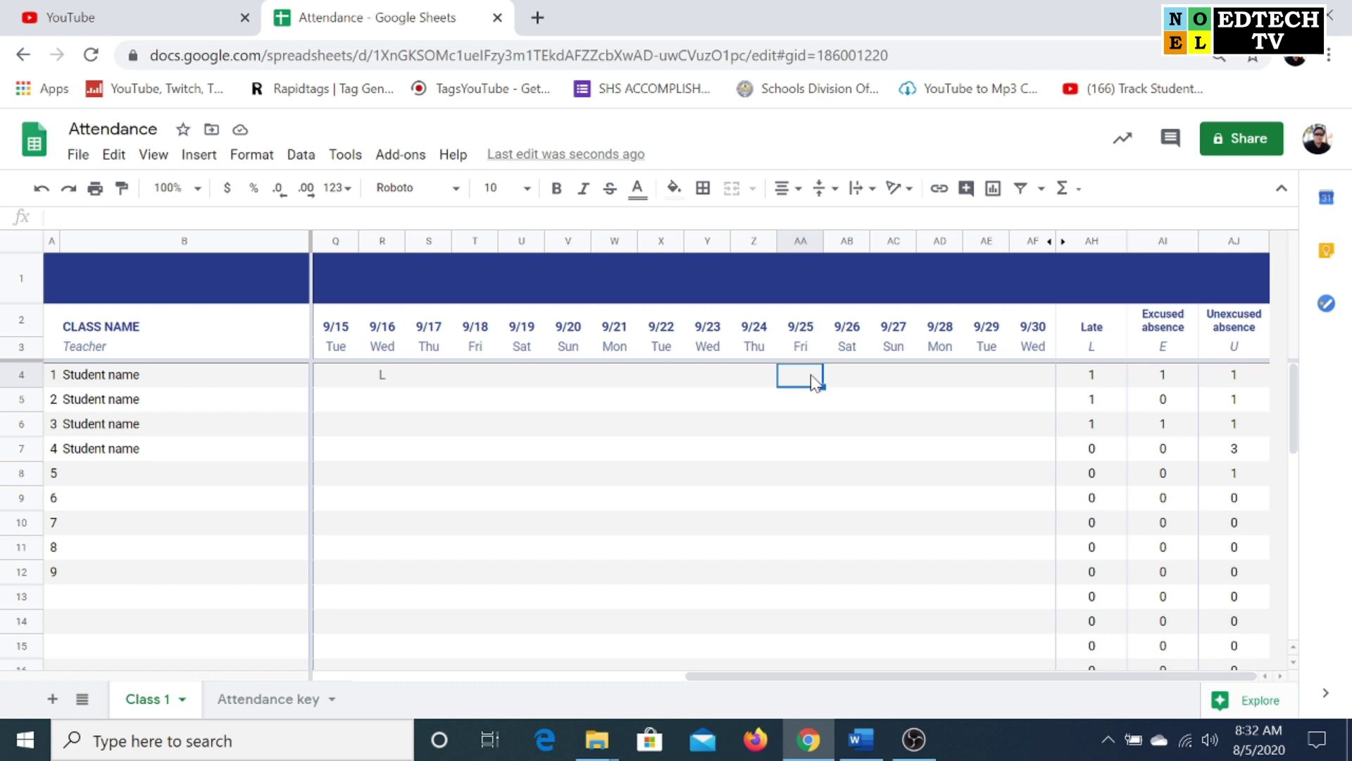
pyautogui.write('U')
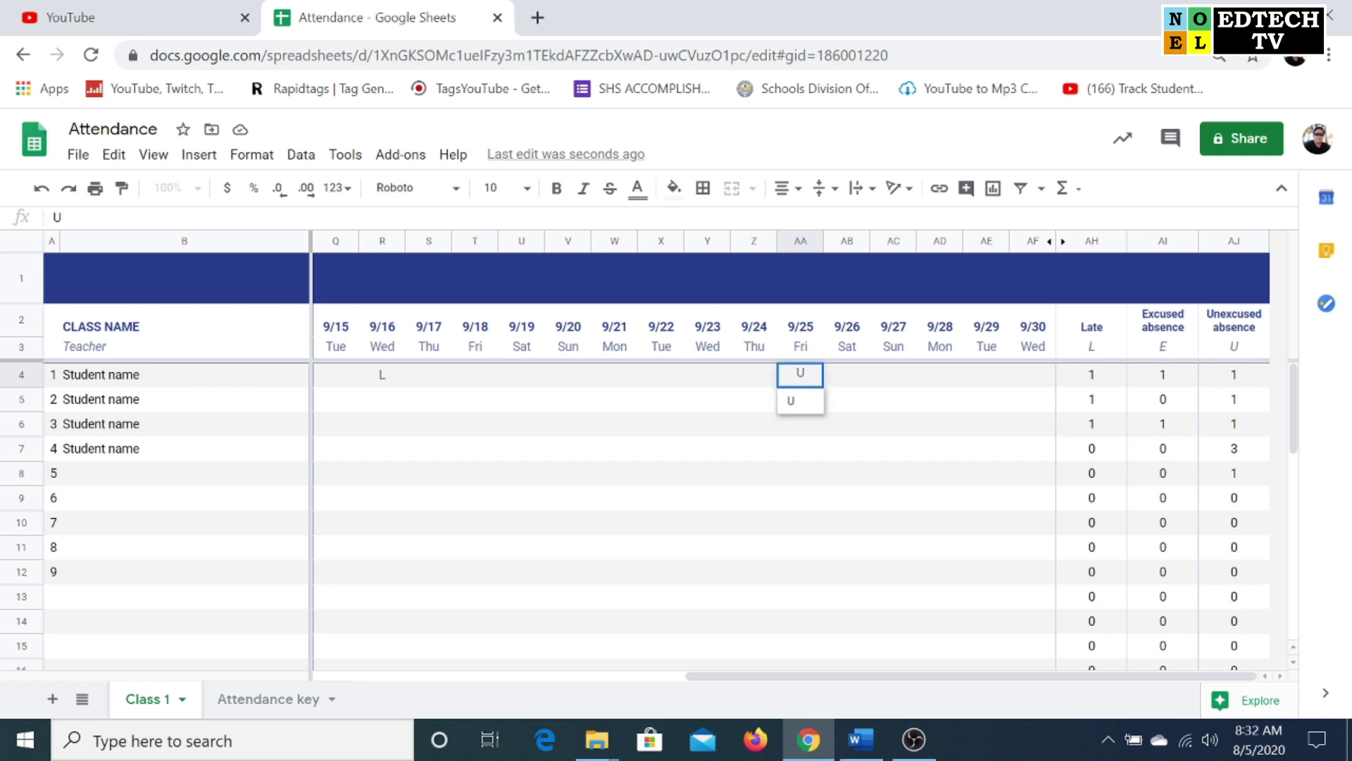
pyautogui.press('Return')
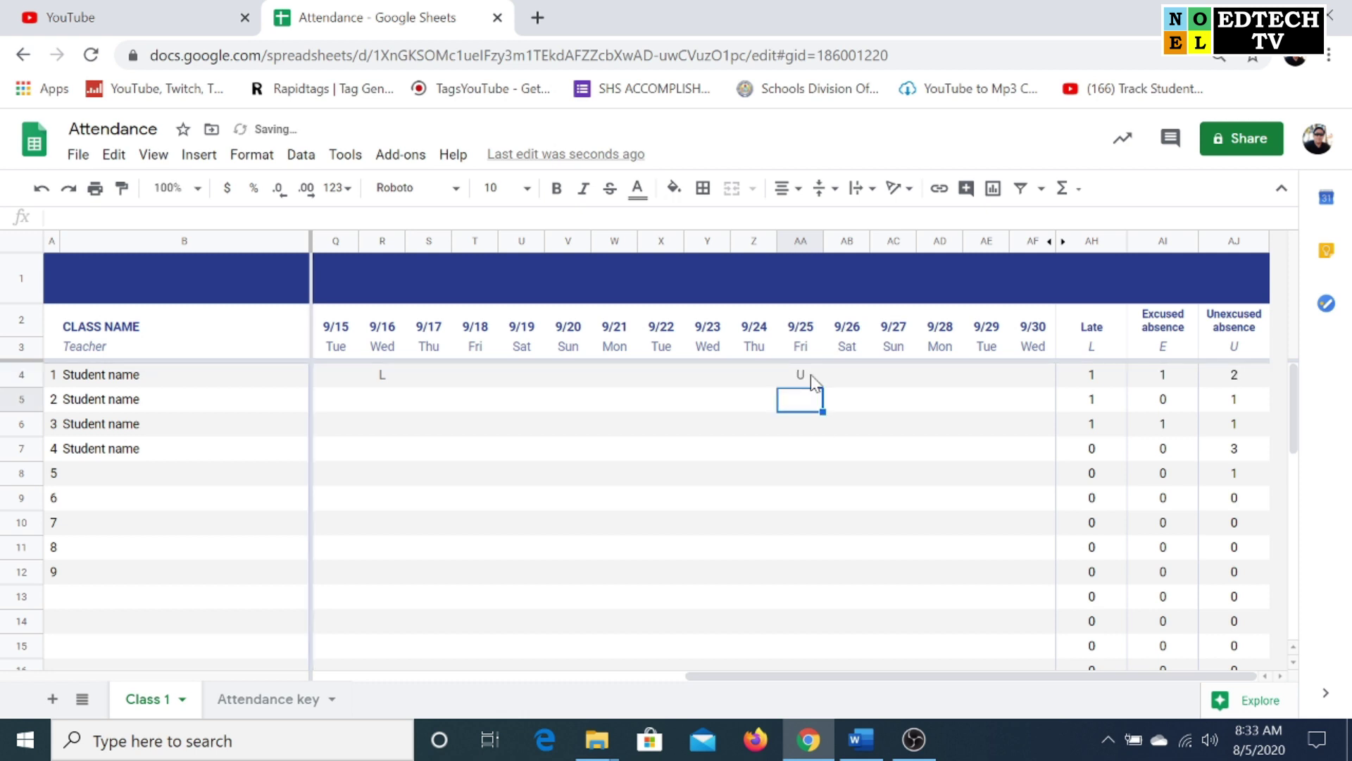
pyautogui.click(813, 380)
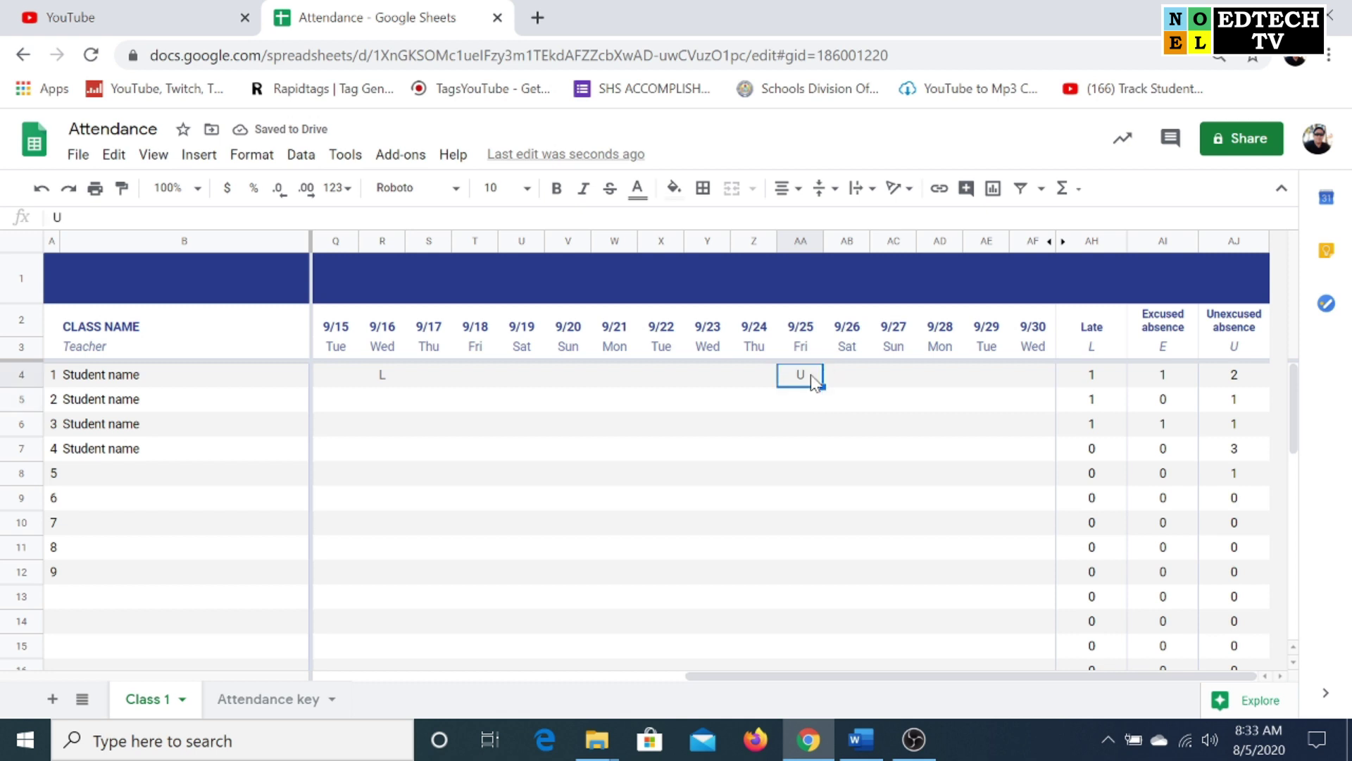
pyautogui.press('Right')
pyautogui.write('L')
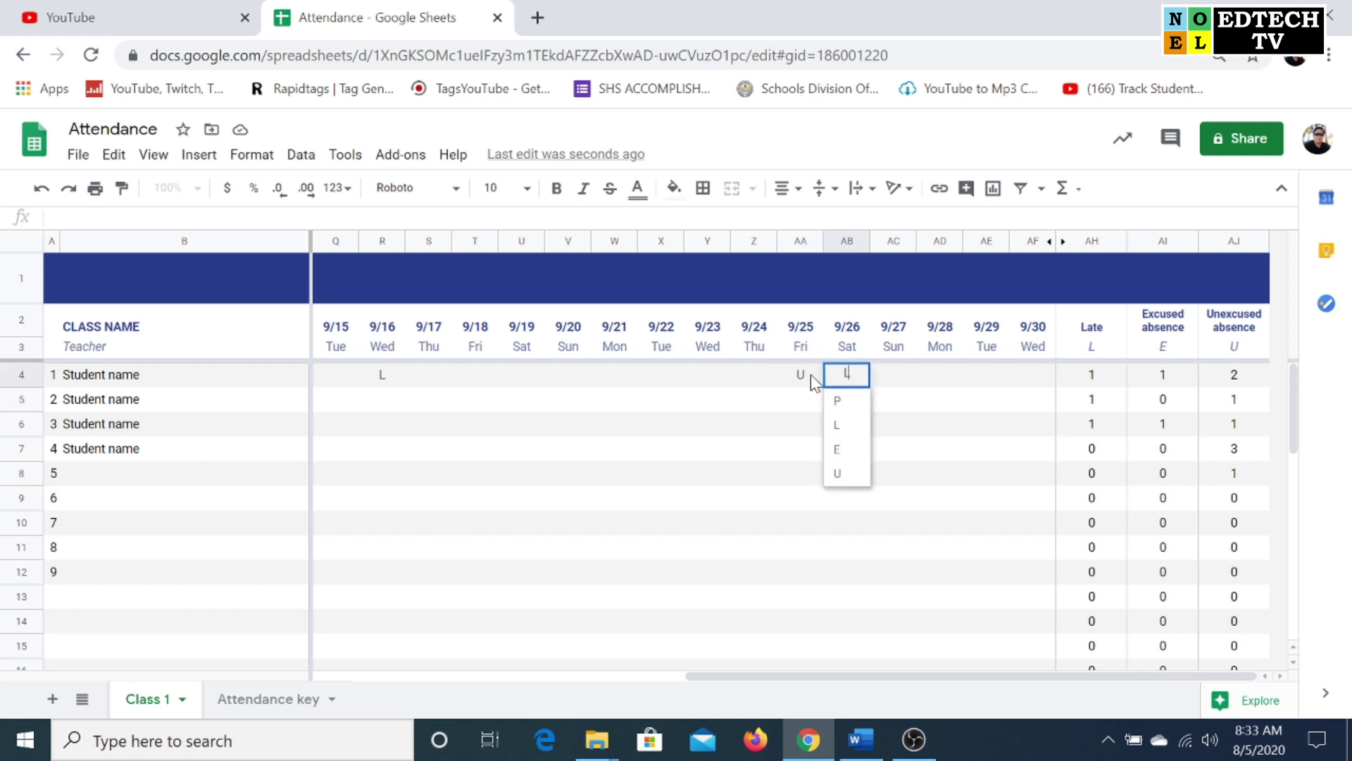
pyautogui.press('Return')
# Record the code U for student 1 on 9/23 and 9/21 in cells Y4 and W4
pyautogui.click(813, 380)
pyautogui.press('Left')
pyautogui.press('Left')
pyautogui.write('U')
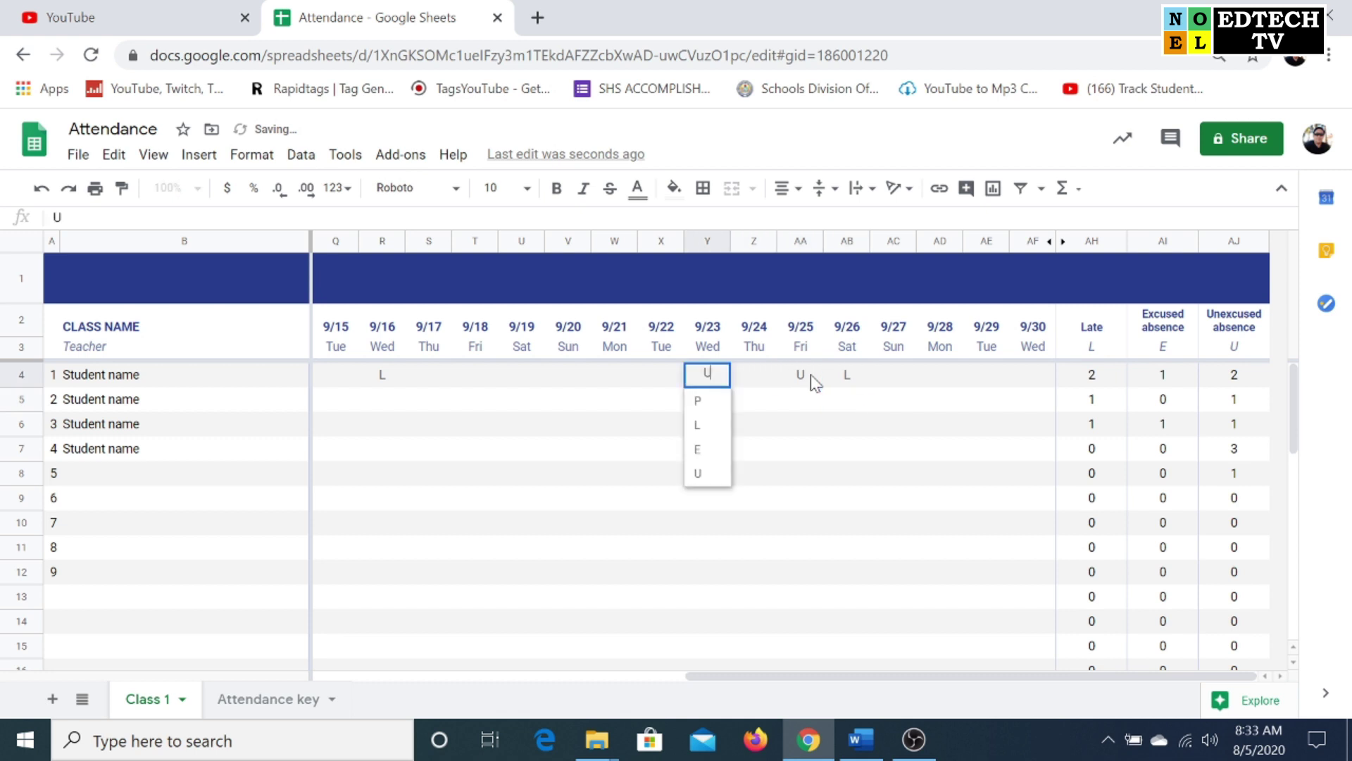
pyautogui.press('Return')
pyautogui.press('Left')
pyautogui.press('Left')
pyautogui.press('Up')
pyautogui.write('U')
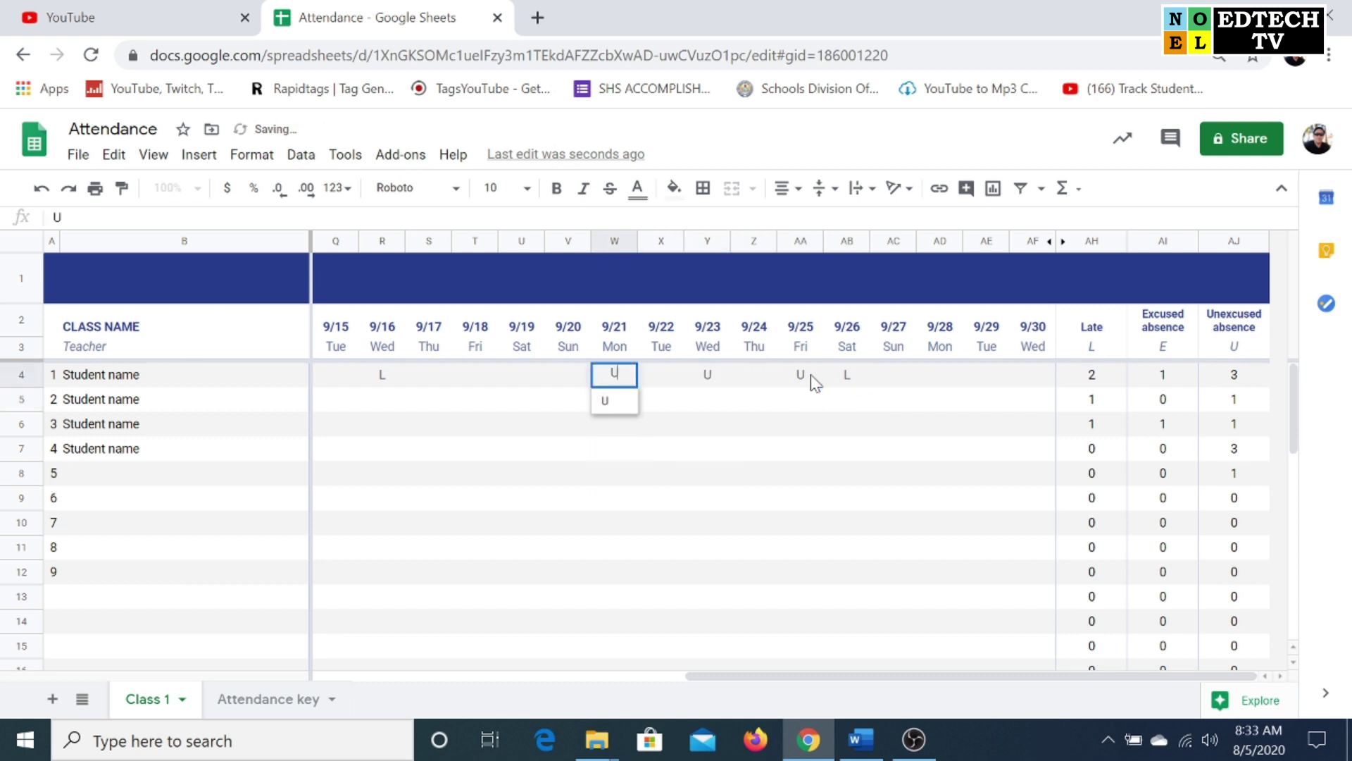
pyautogui.press('Return')
# Record the codes E on 9/27 and U on 9/24 for student 1 in cells AC4 and Z4
pyautogui.press('Up')
pyautogui.press('Right')
pyautogui.press('Right')
pyautogui.press('Right')
pyautogui.press('Right')
pyautogui.press('Right')
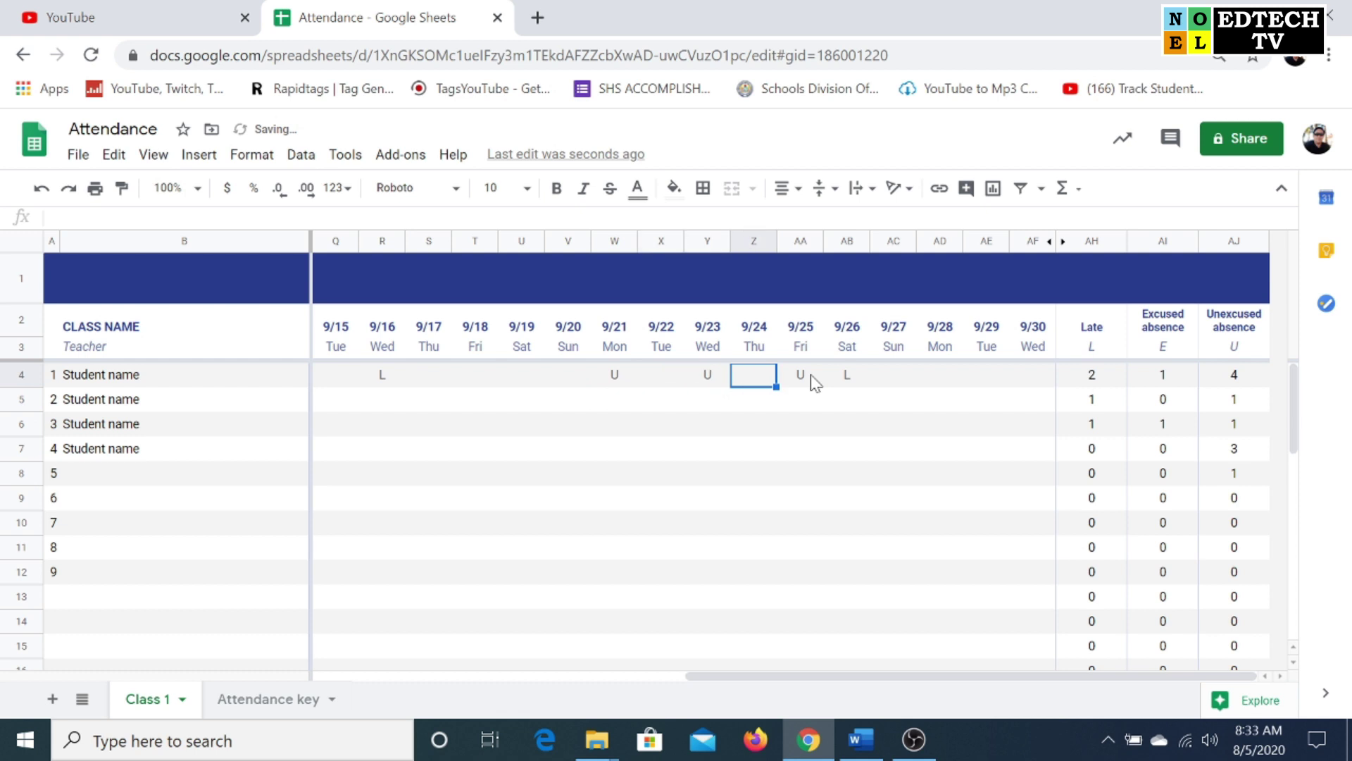
pyautogui.press('Right')
pyautogui.write('E')
pyautogui.press('Return')
pyautogui.press('Up')
pyautogui.press('Left')
pyautogui.press('Left')
pyautogui.press('Left')
pyautogui.write('U')
pyautogui.press('Return')
pyautogui.press('Down')
pyautogui.press('Down')
pyautogui.press('Up')
# Open the print settings and set a custom paper size with a height of 8.5 inches and a width of 13 inches
pyautogui.hotkey('ctrl', 'p')
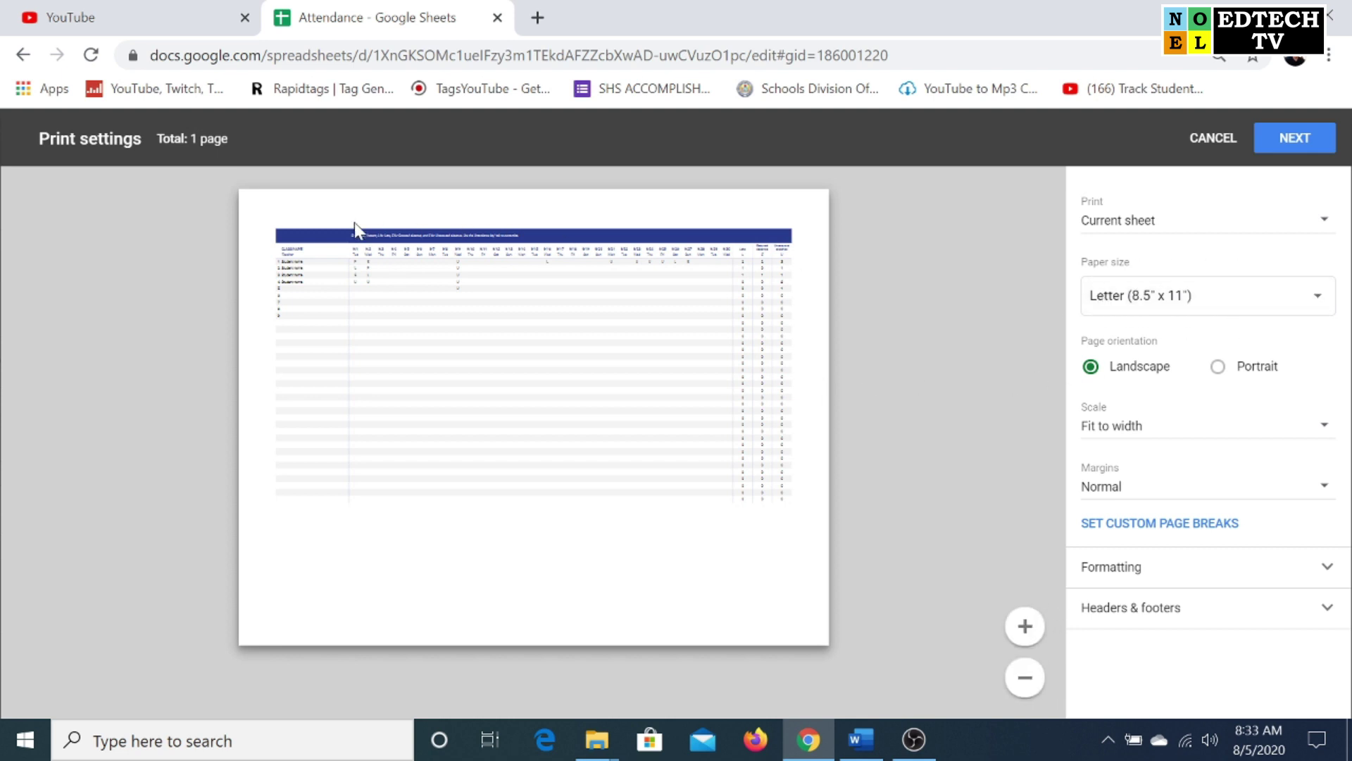
pyautogui.click(1321, 302)
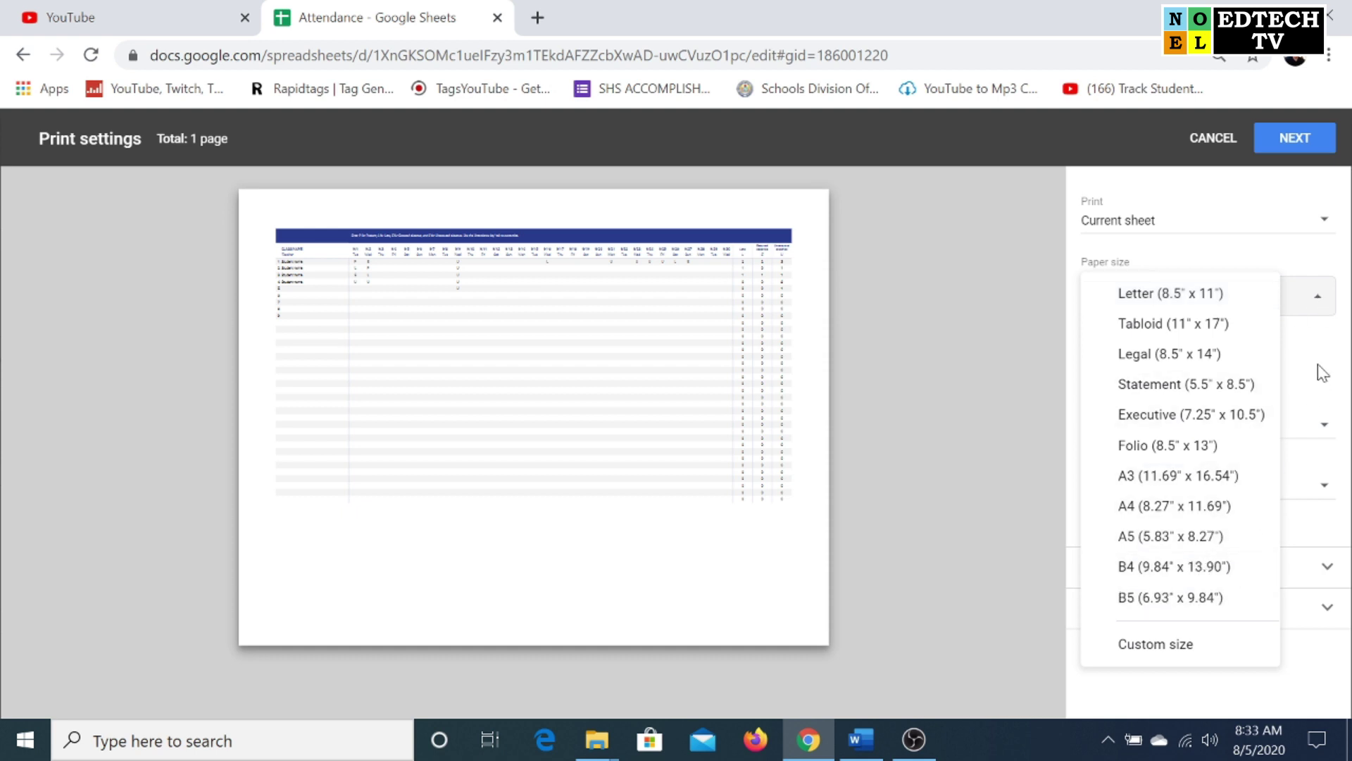
pyautogui.click(1169, 644)
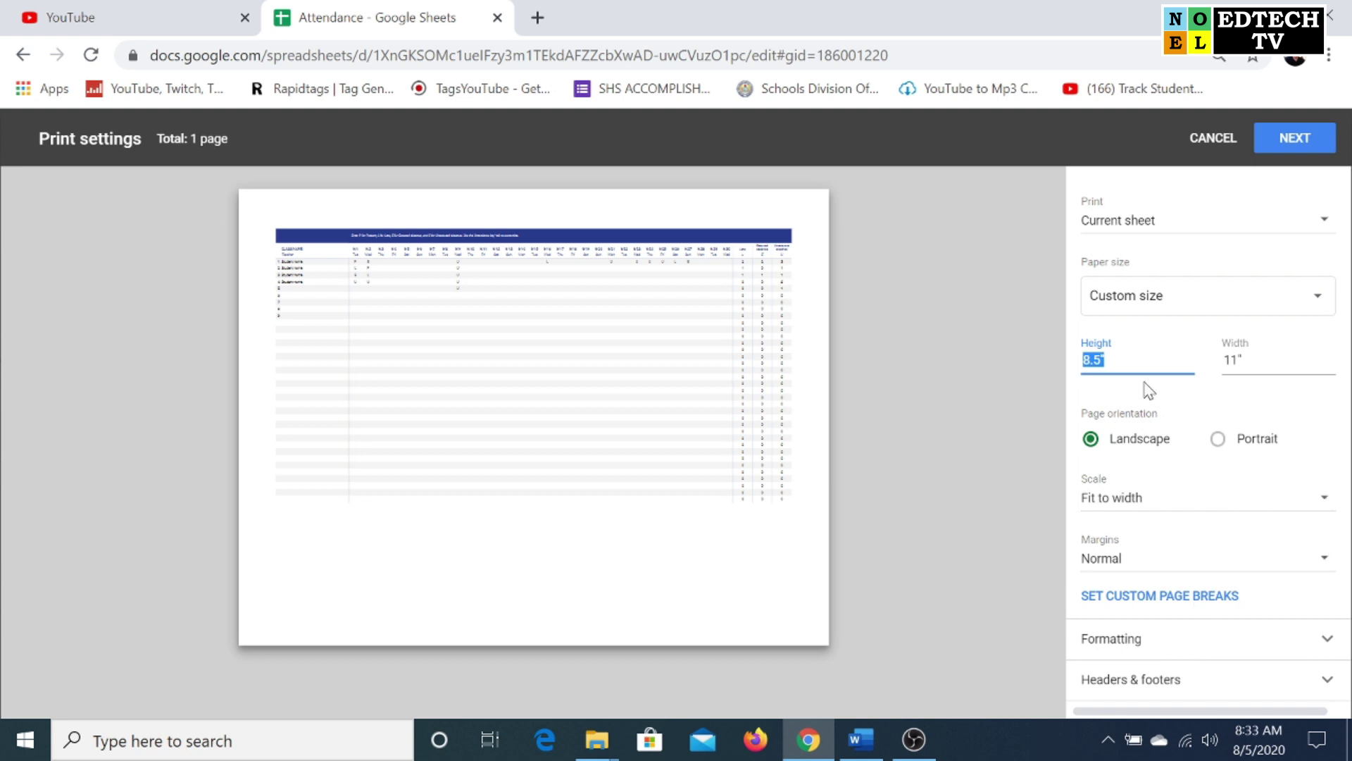
pyautogui.press('Tab')
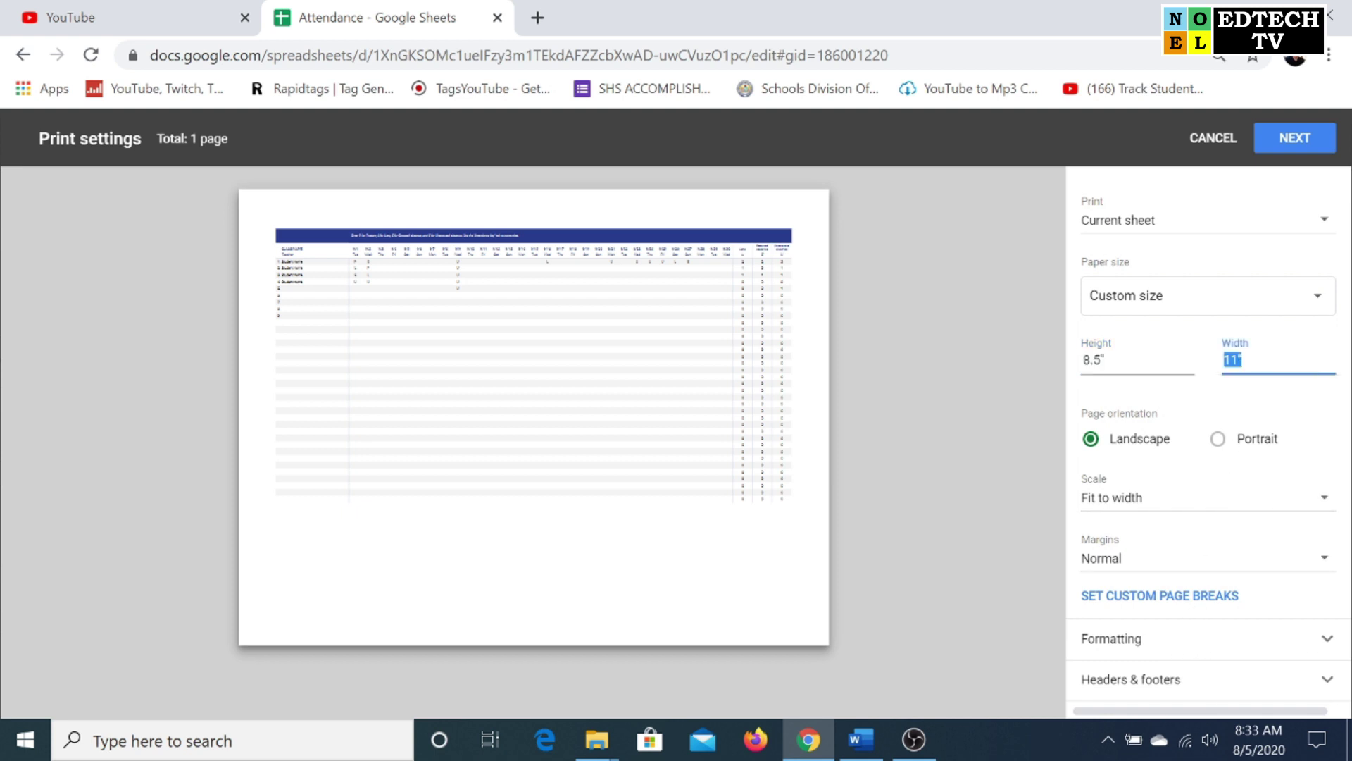
pyautogui.write('13')
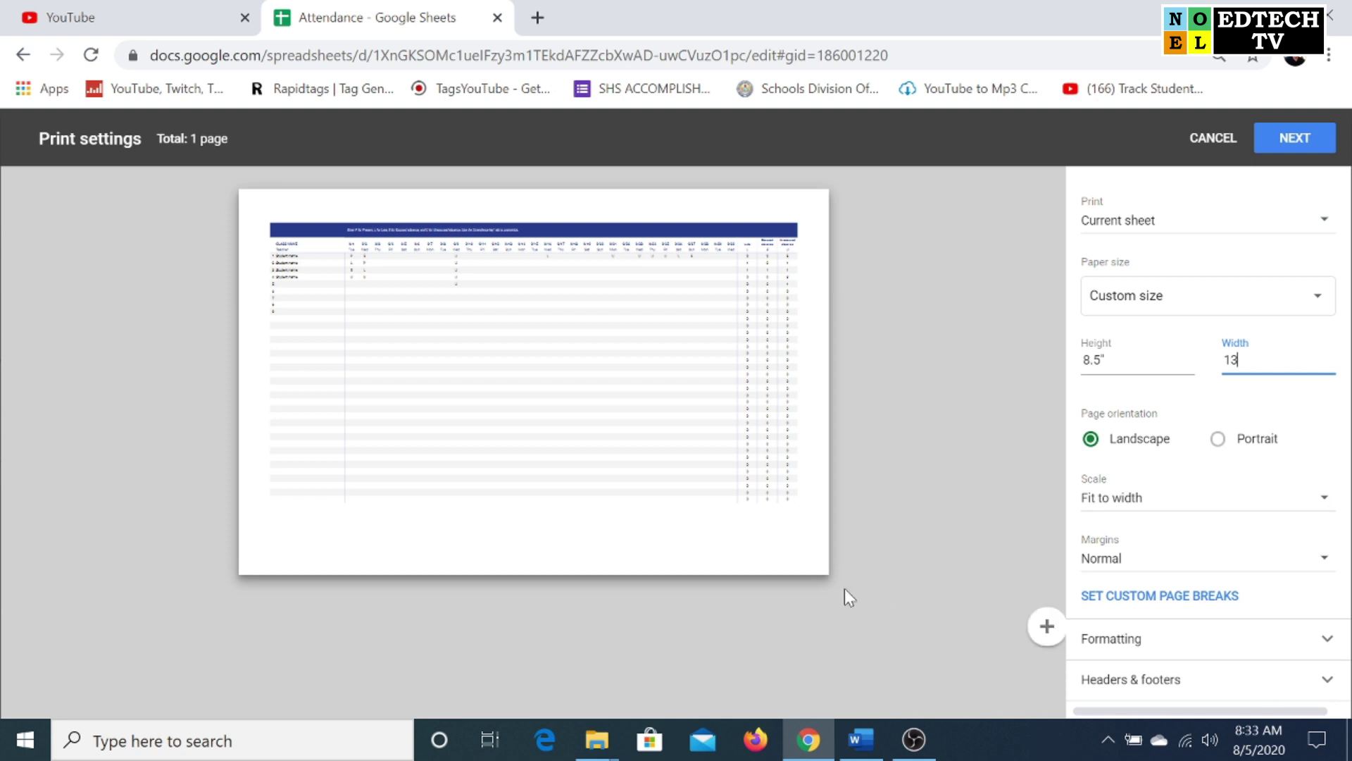
# Turn on page numbers, try the current date and current time options, and leave the print settings without printing
pyautogui.click(1303, 679)
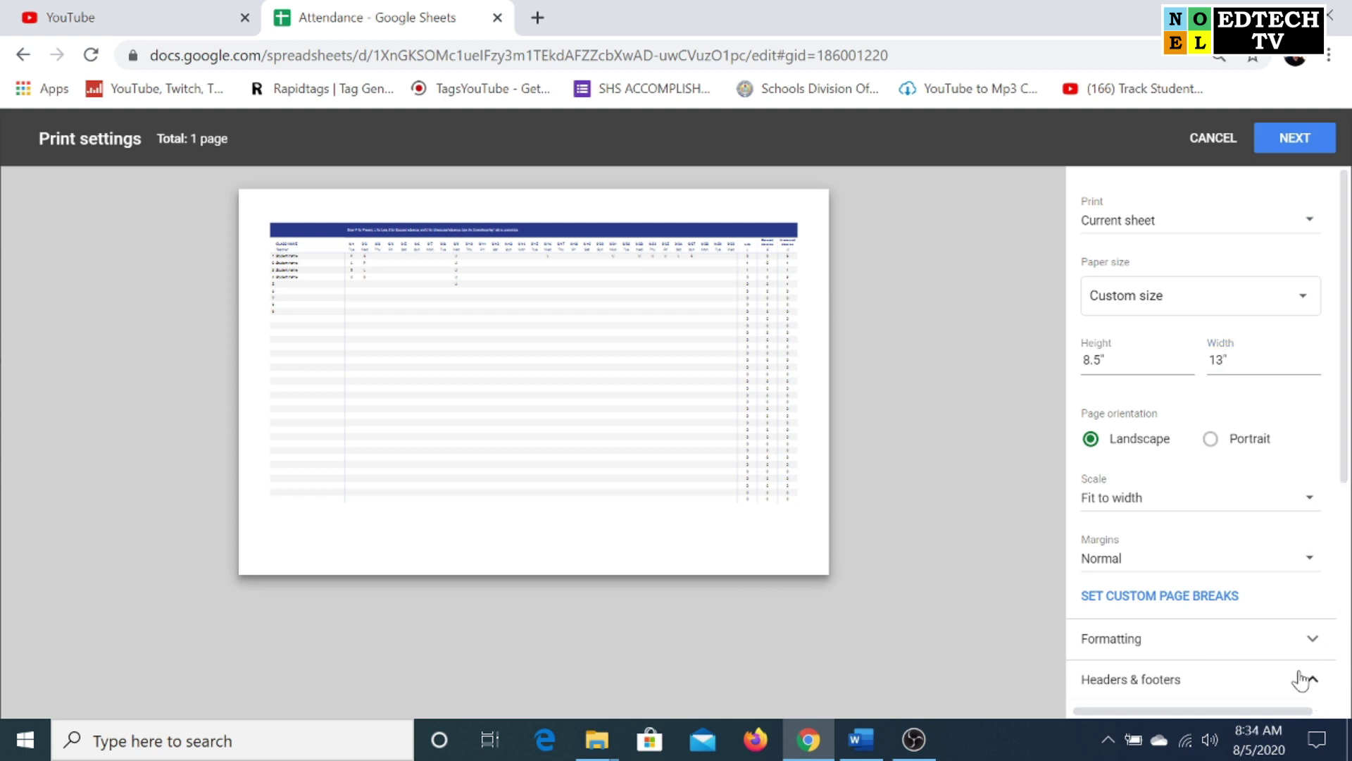
pyautogui.scroll(-5, 1239, 563)
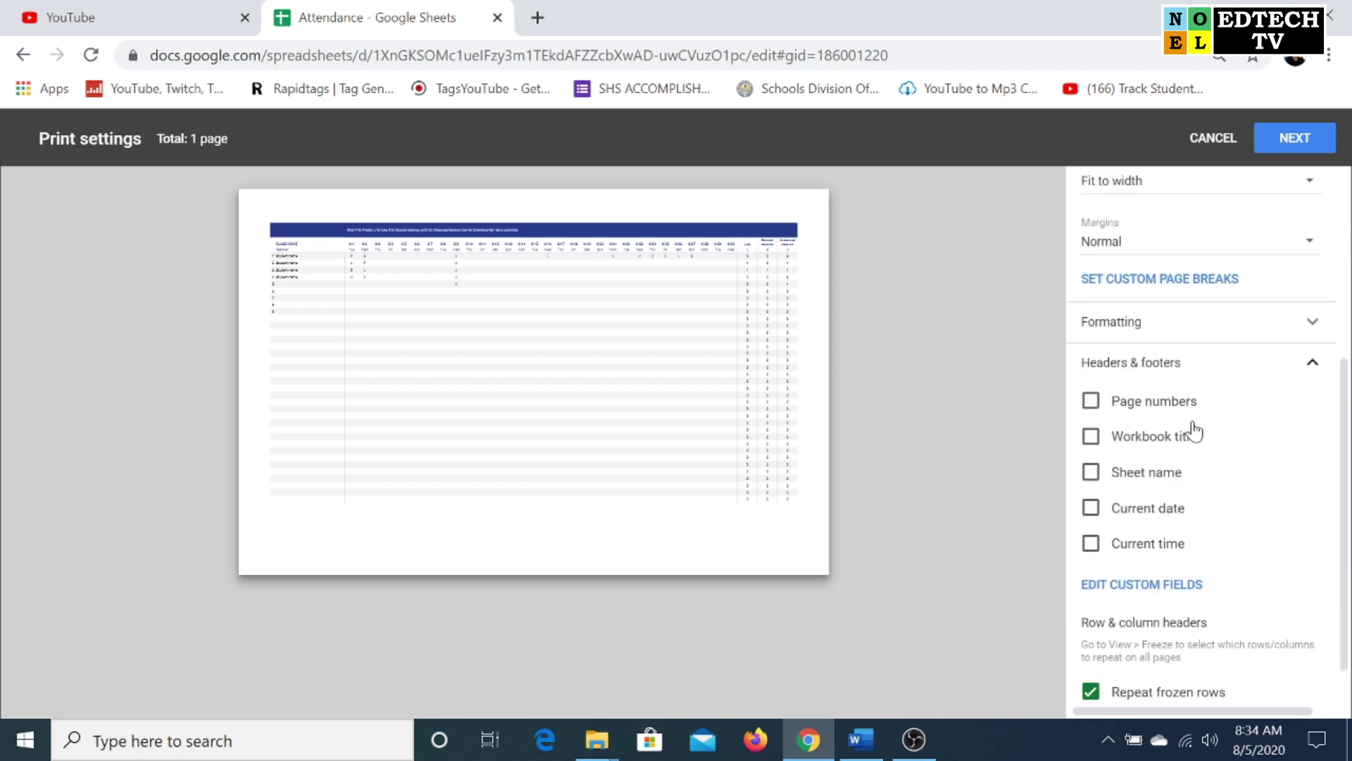
pyautogui.click(1091, 405)
pyautogui.click(1091, 405)
pyautogui.click(1092, 406)
pyautogui.click(1092, 509)
pyautogui.click(1091, 544)
pyautogui.click(1093, 546)
pyautogui.click(1091, 509)
pyautogui.scroll(5, 1189, 412)
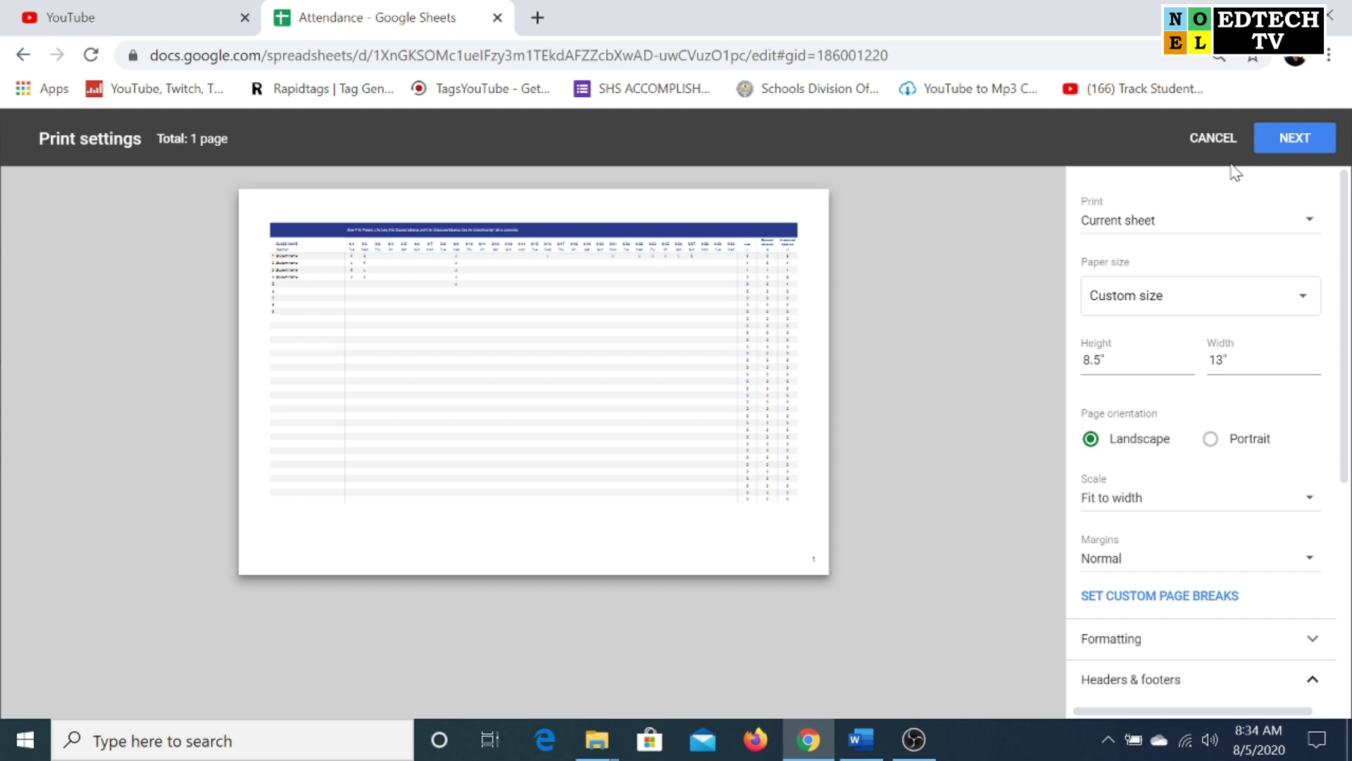
pyautogui.click(24, 55)
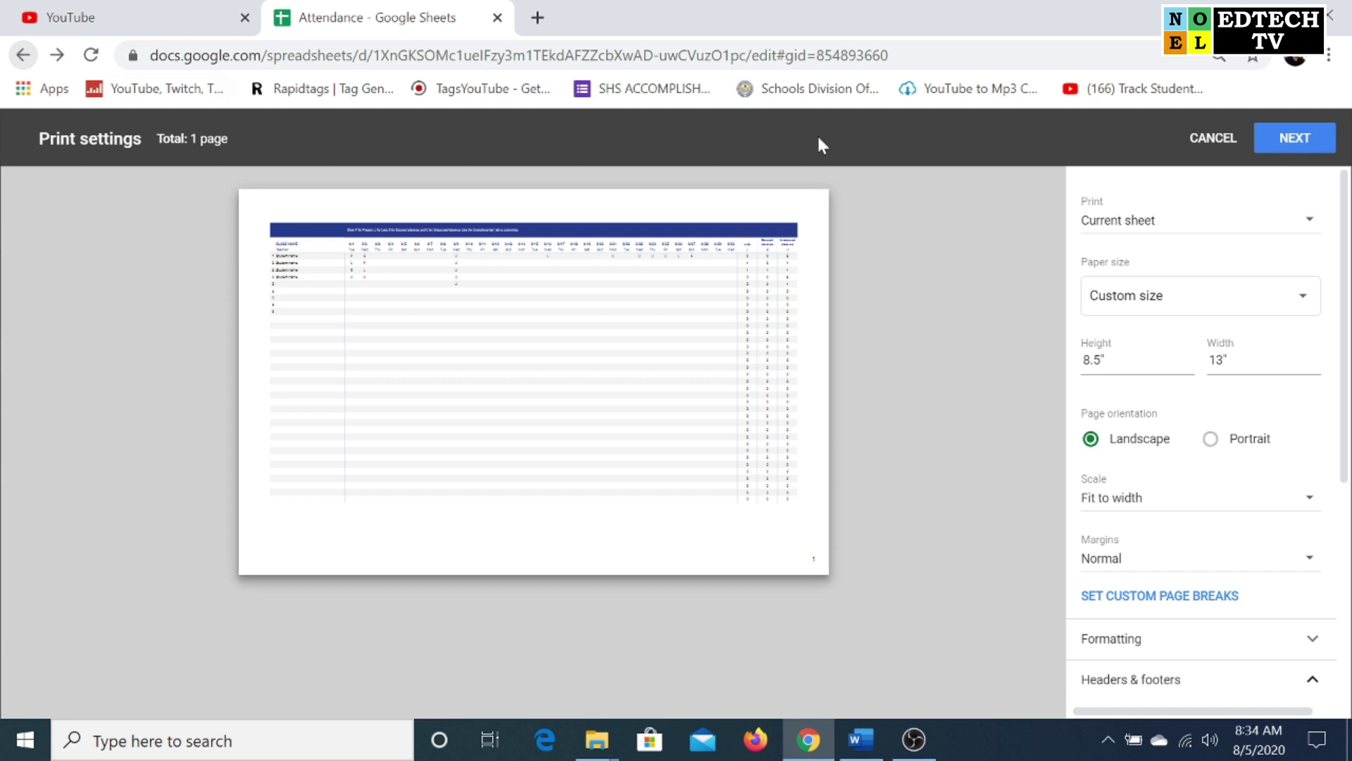
pyautogui.click(24, 57)
pyautogui.click(1215, 138)
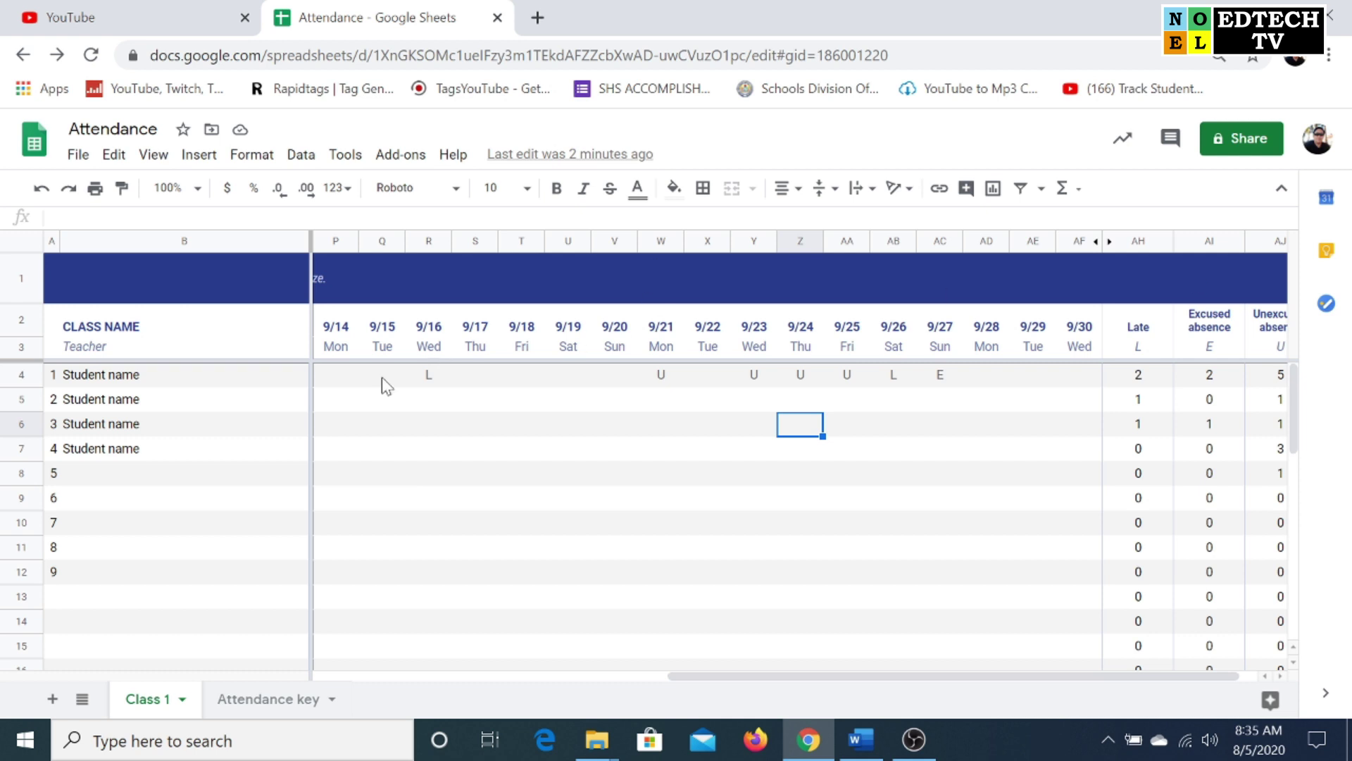
# Insert 8 rows above rows 1 to 8 of the attendance sheet
pyautogui.click(23, 278)
pyautogui.moveTo(24, 279)
pyautogui.mouseDown()
pyautogui.moveTo(23, 385)
pyautogui.moveTo(24, 282)
pyautogui.mouseUp()
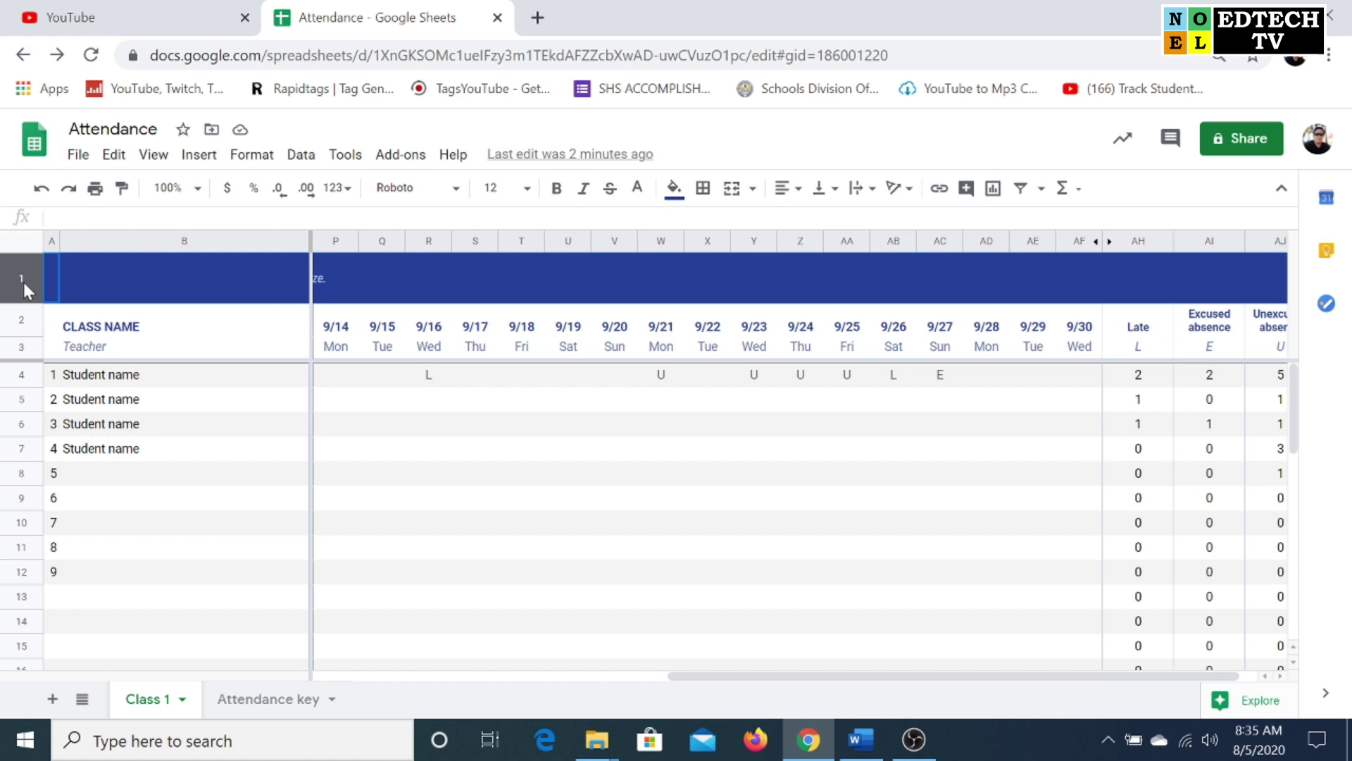
pyautogui.moveTo(23, 472); pyautogui.dragTo(31, 285)
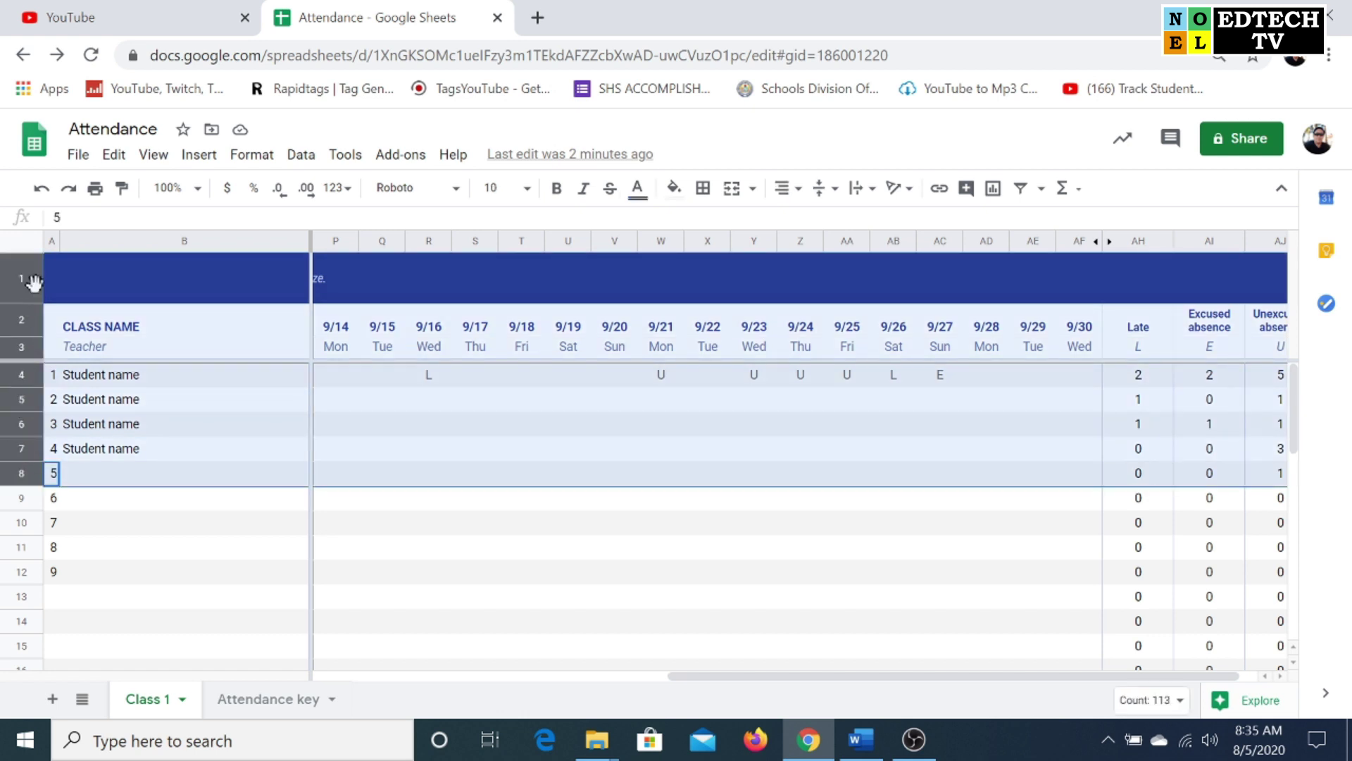
pyautogui.rightClick(31, 286)
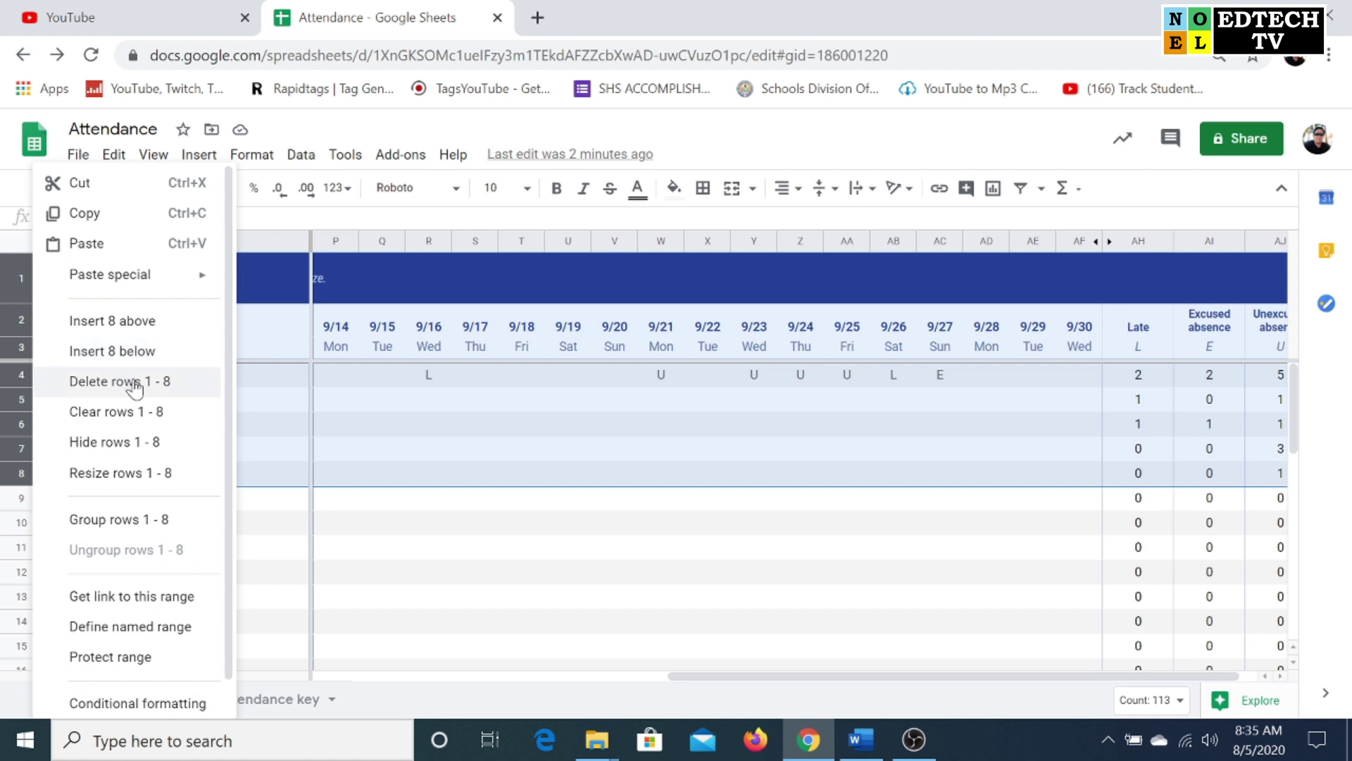
pyautogui.click(161, 322)
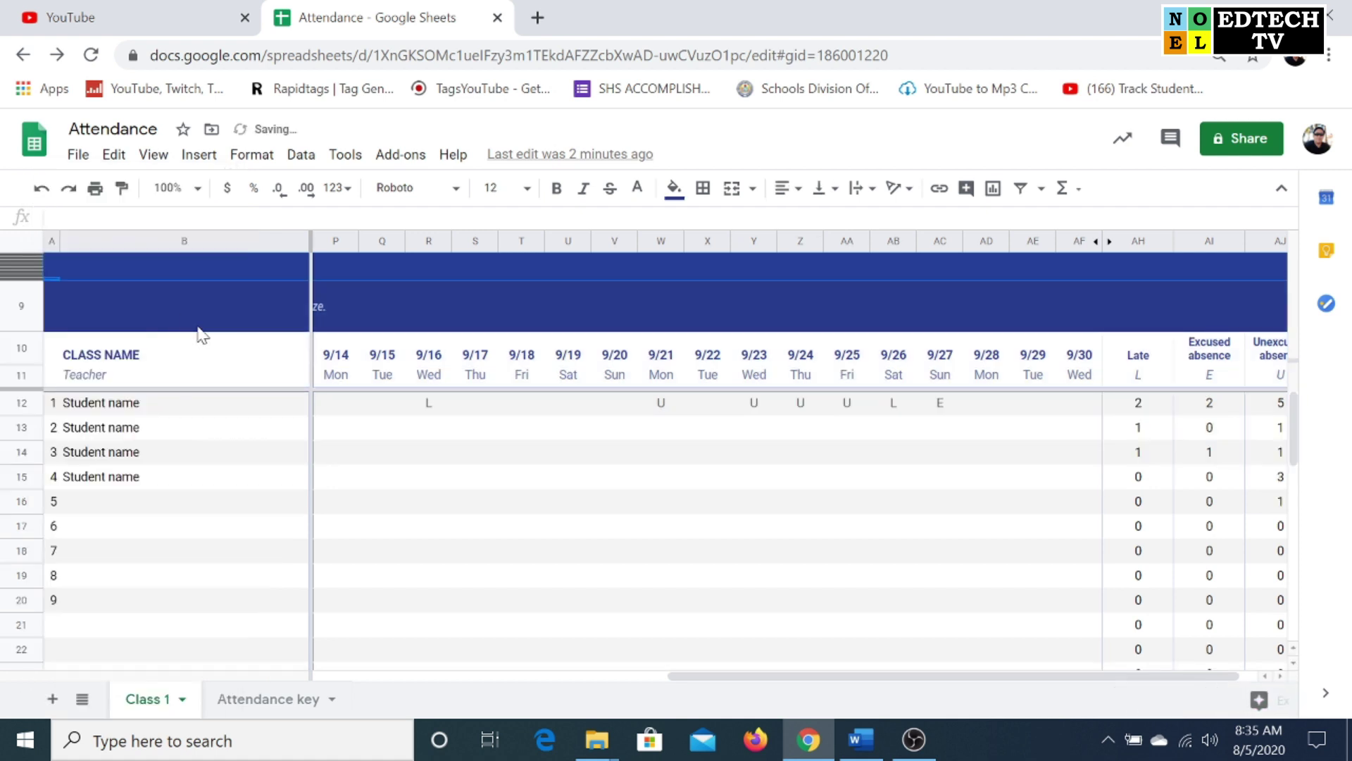
# Set the height of the new rows 1 to 8 to 25 pixels
pyautogui.rightClick(32, 259)
pyautogui.moveTo(34, 269)
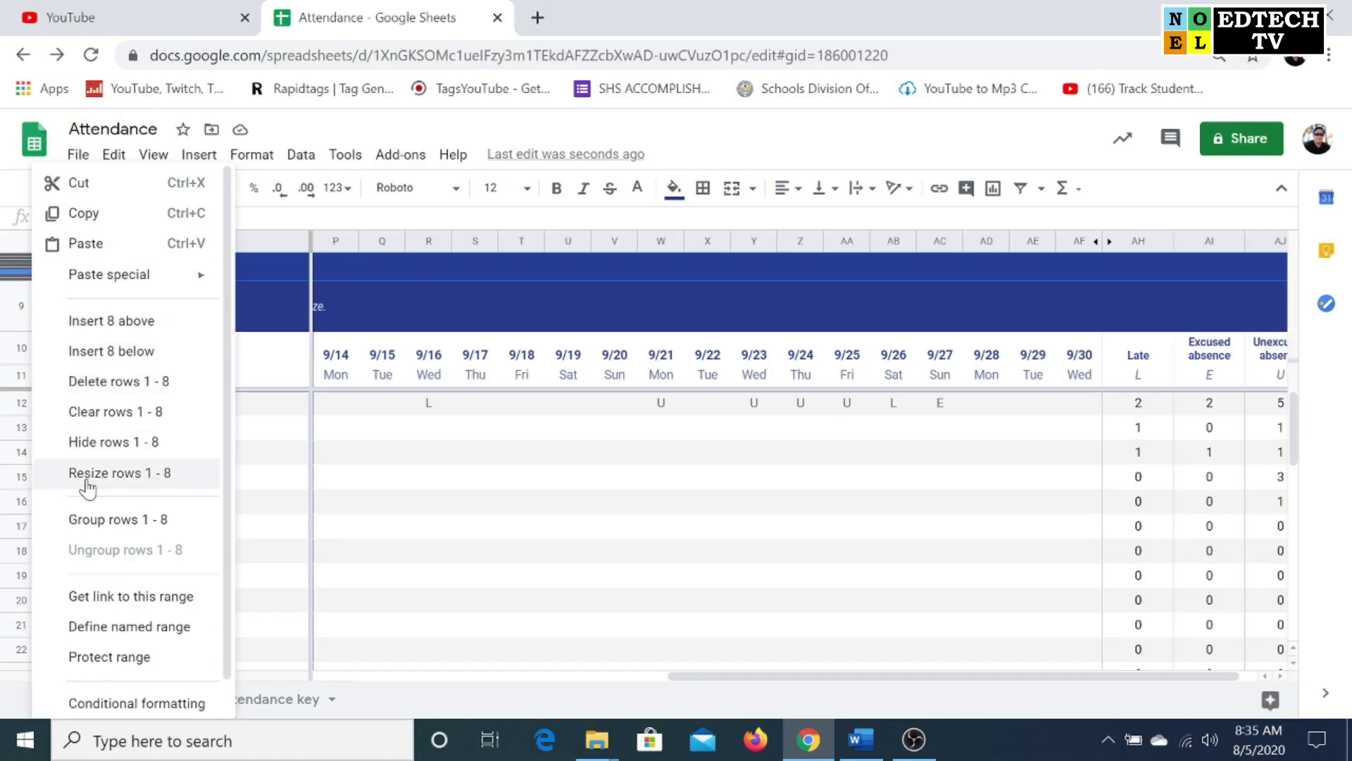
pyautogui.click(144, 485)
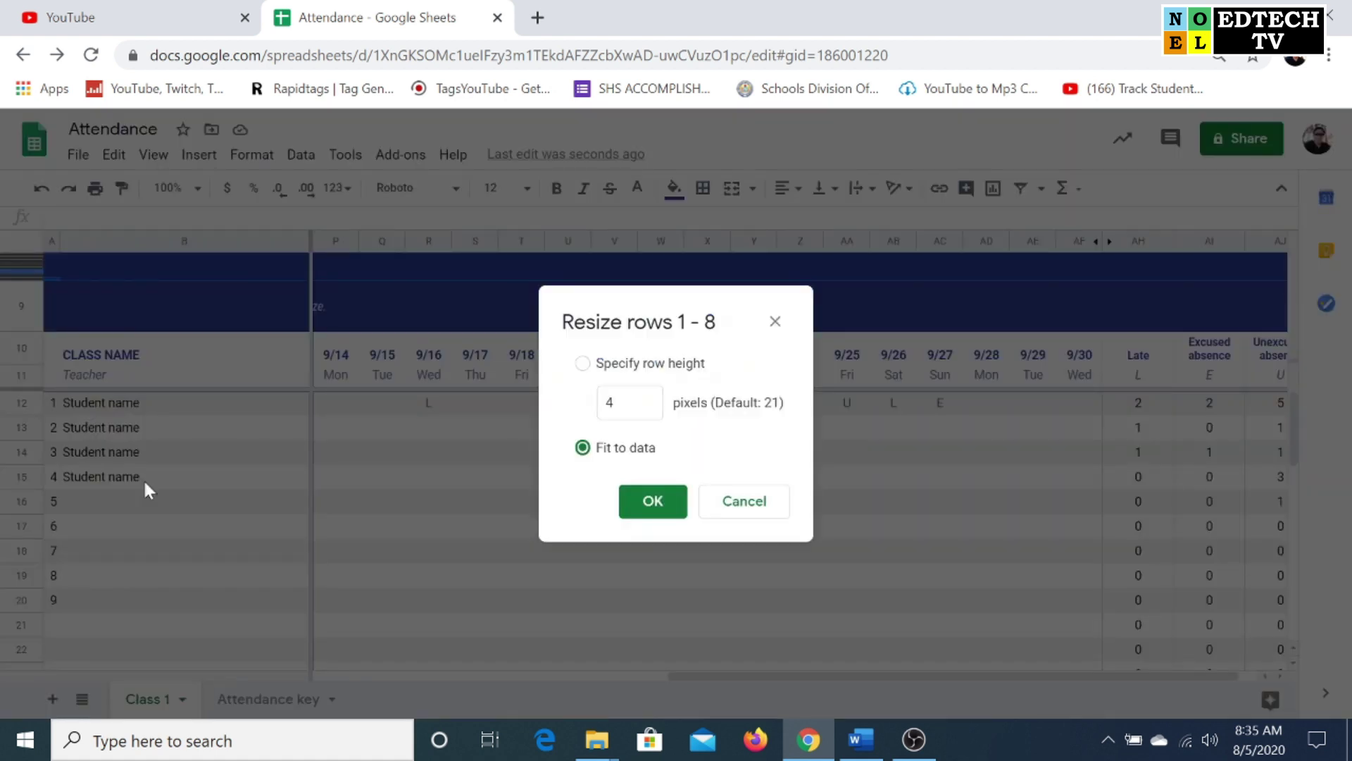
pyautogui.click(600, 410)
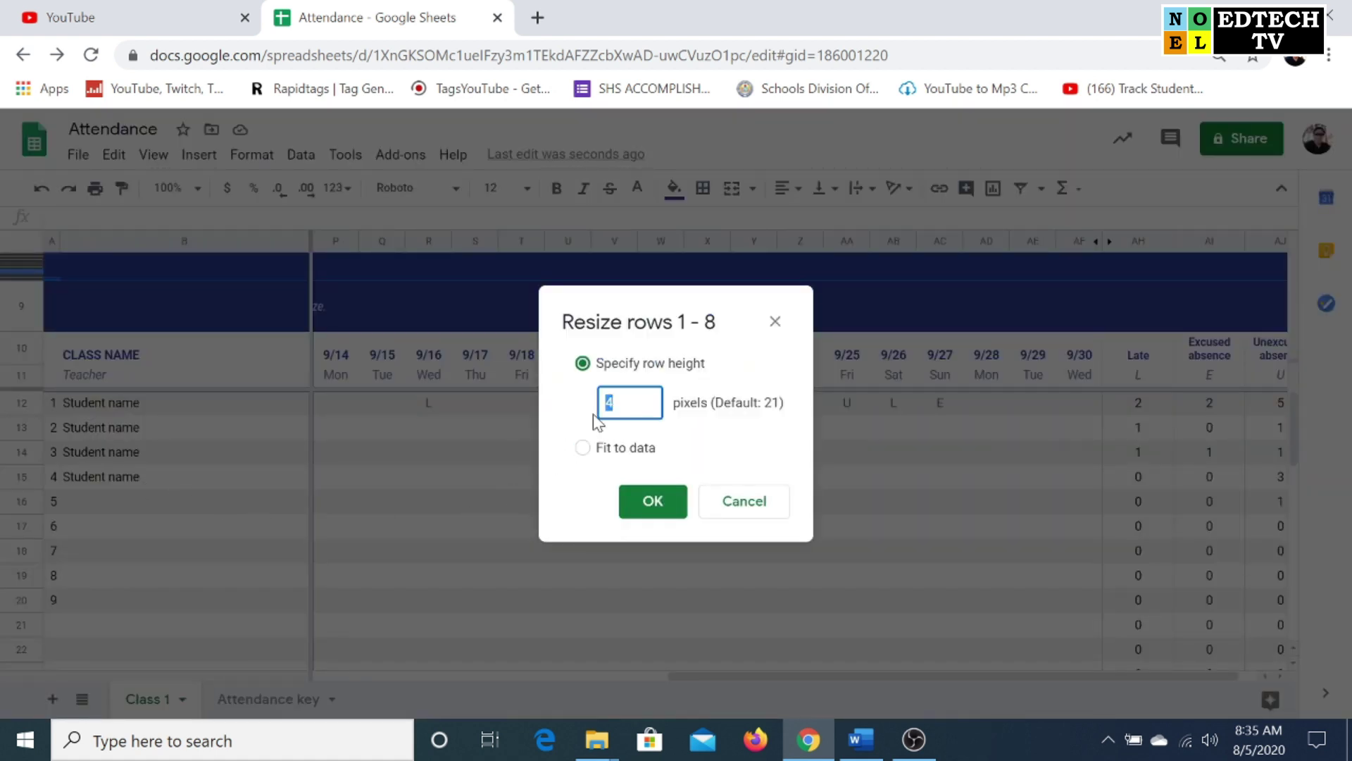
pyautogui.write('25')
pyautogui.click(669, 511)
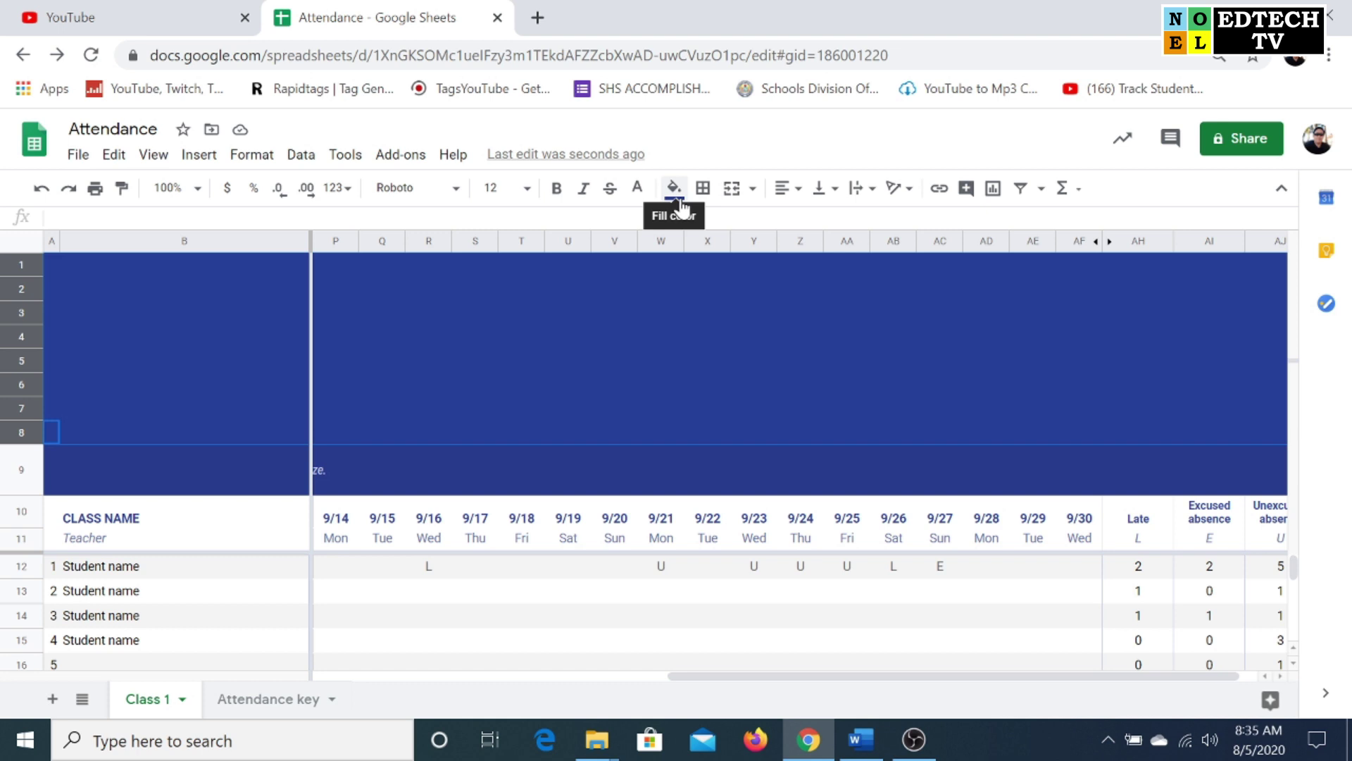
# Fill rows 1 to 8 with white
pyautogui.click(674, 188)
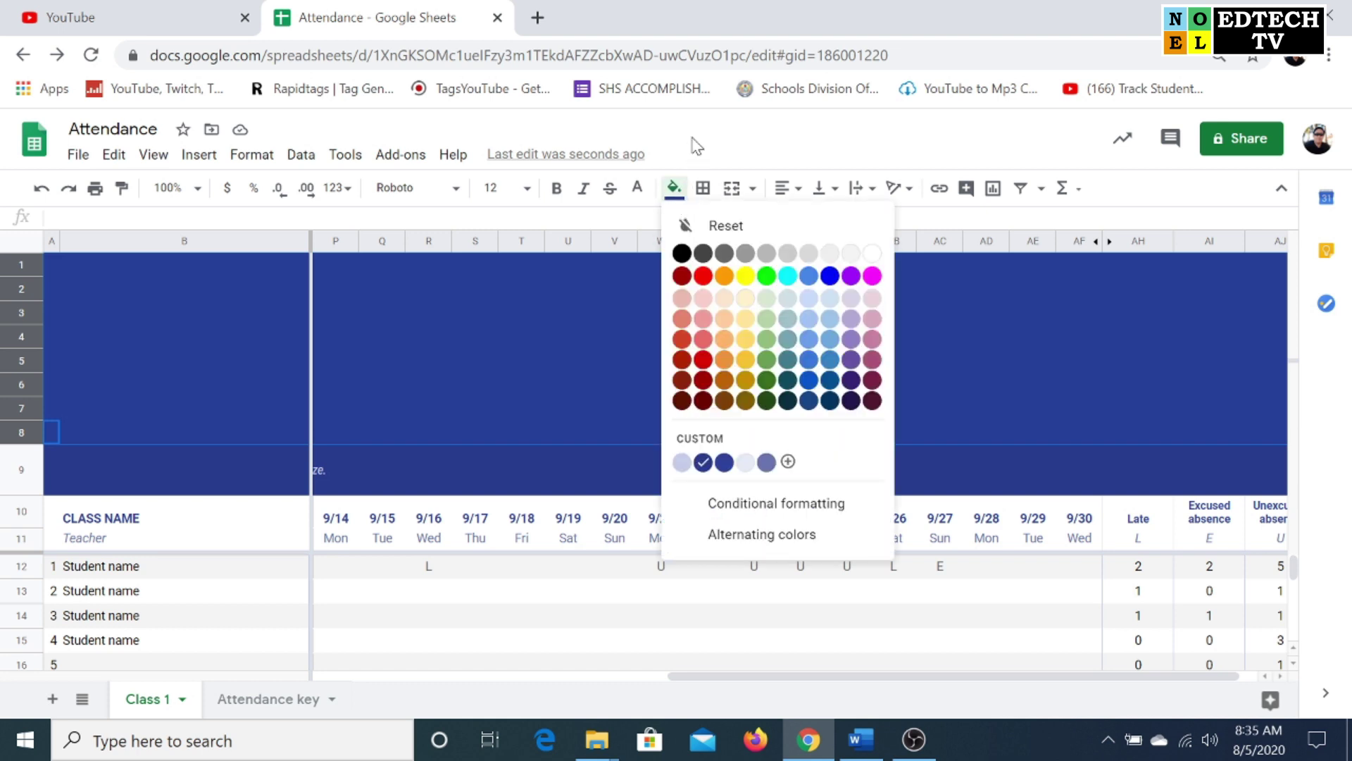
pyautogui.click(874, 253)
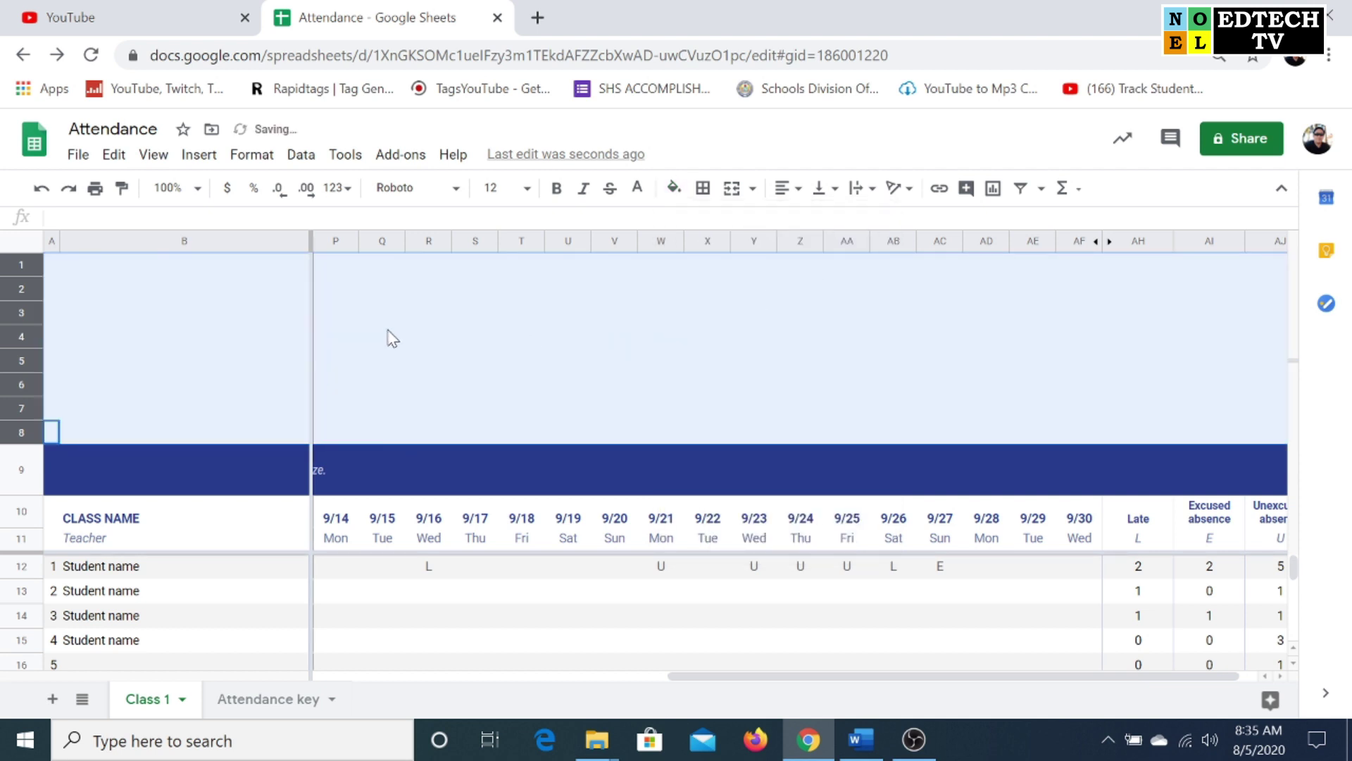
pyautogui.click(366, 287)
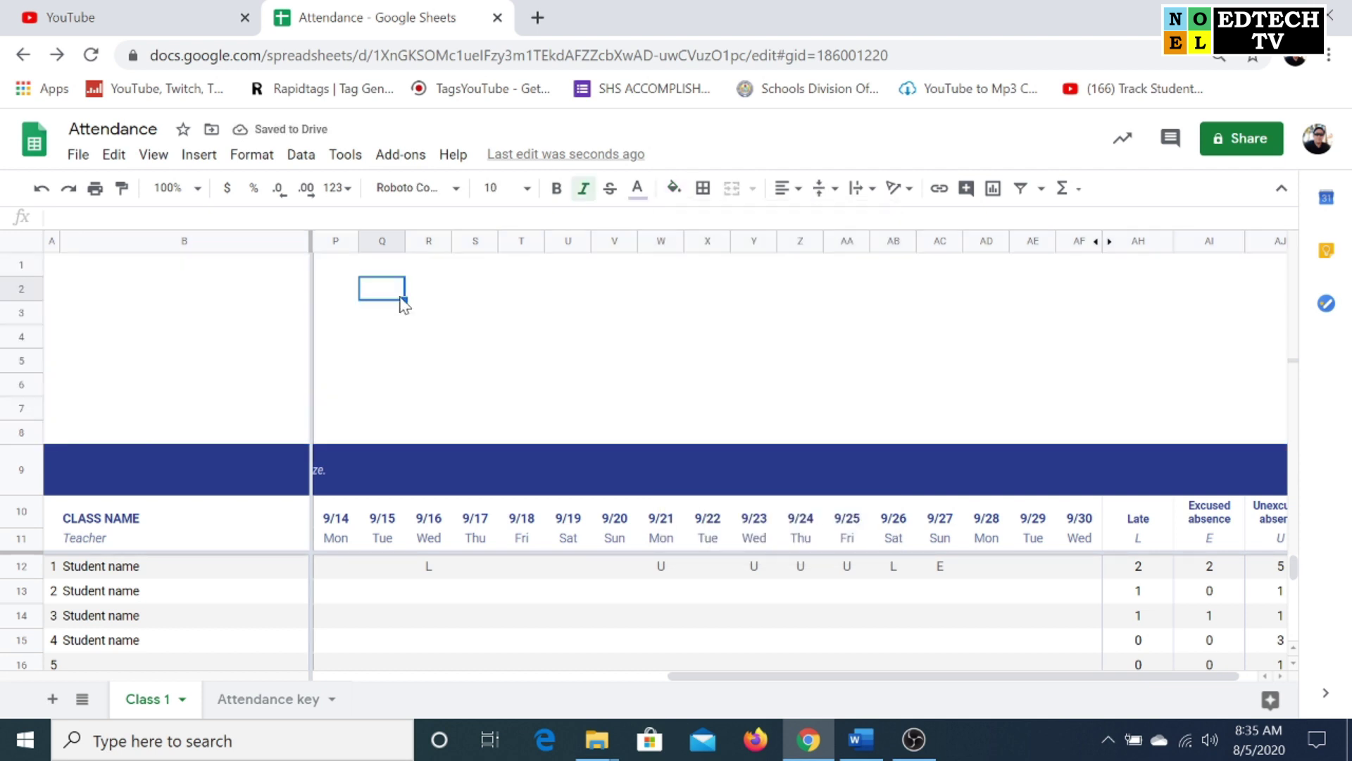
pyautogui.click(334, 258)
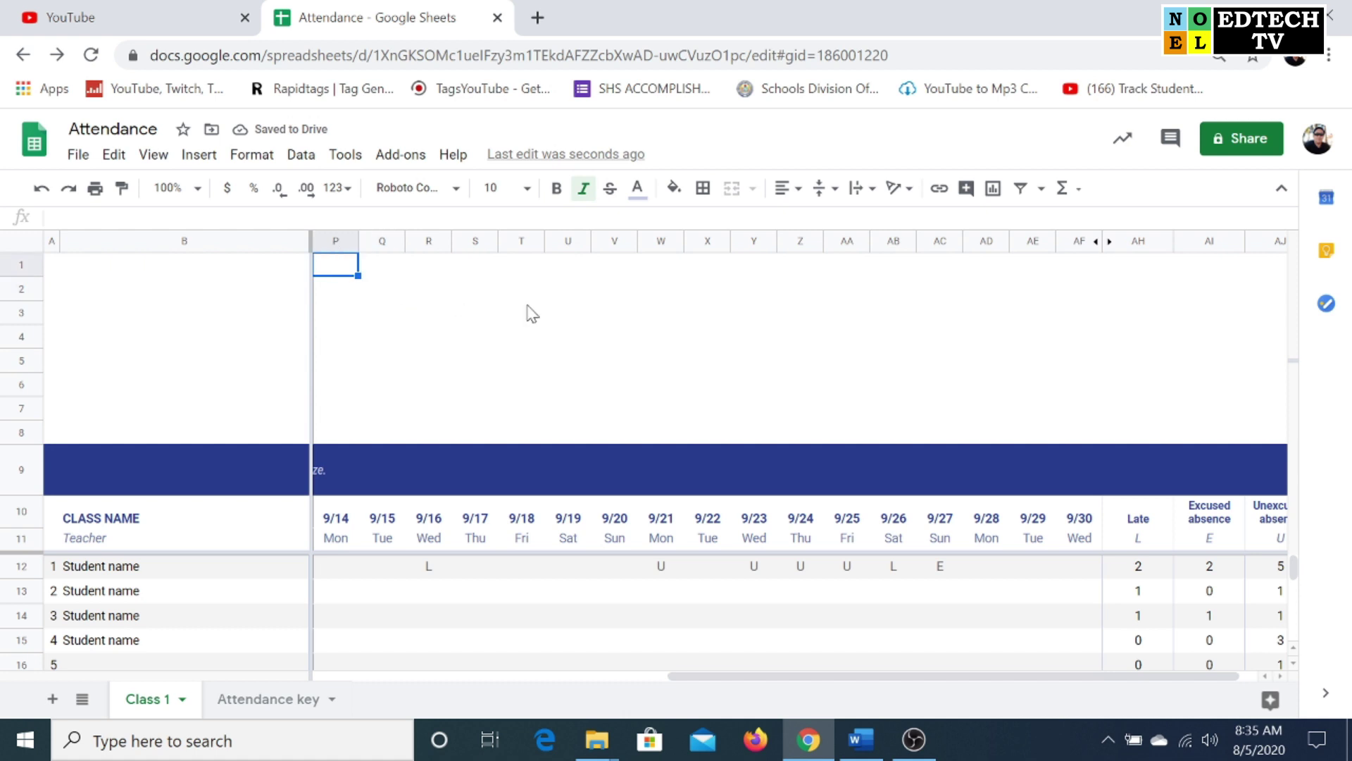
# Enter "Republick of the Philippines" in cell P1
pyautogui.write('r')
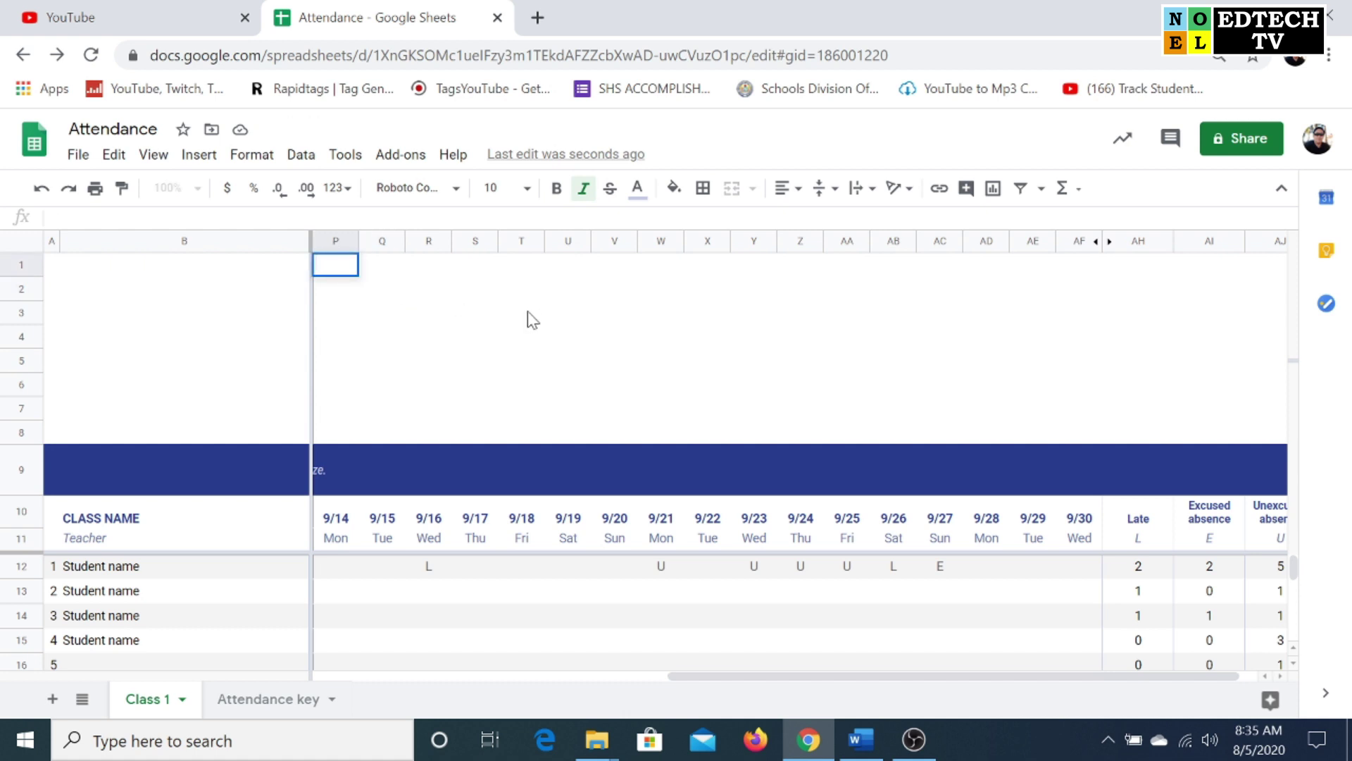
pyautogui.write('Repu')
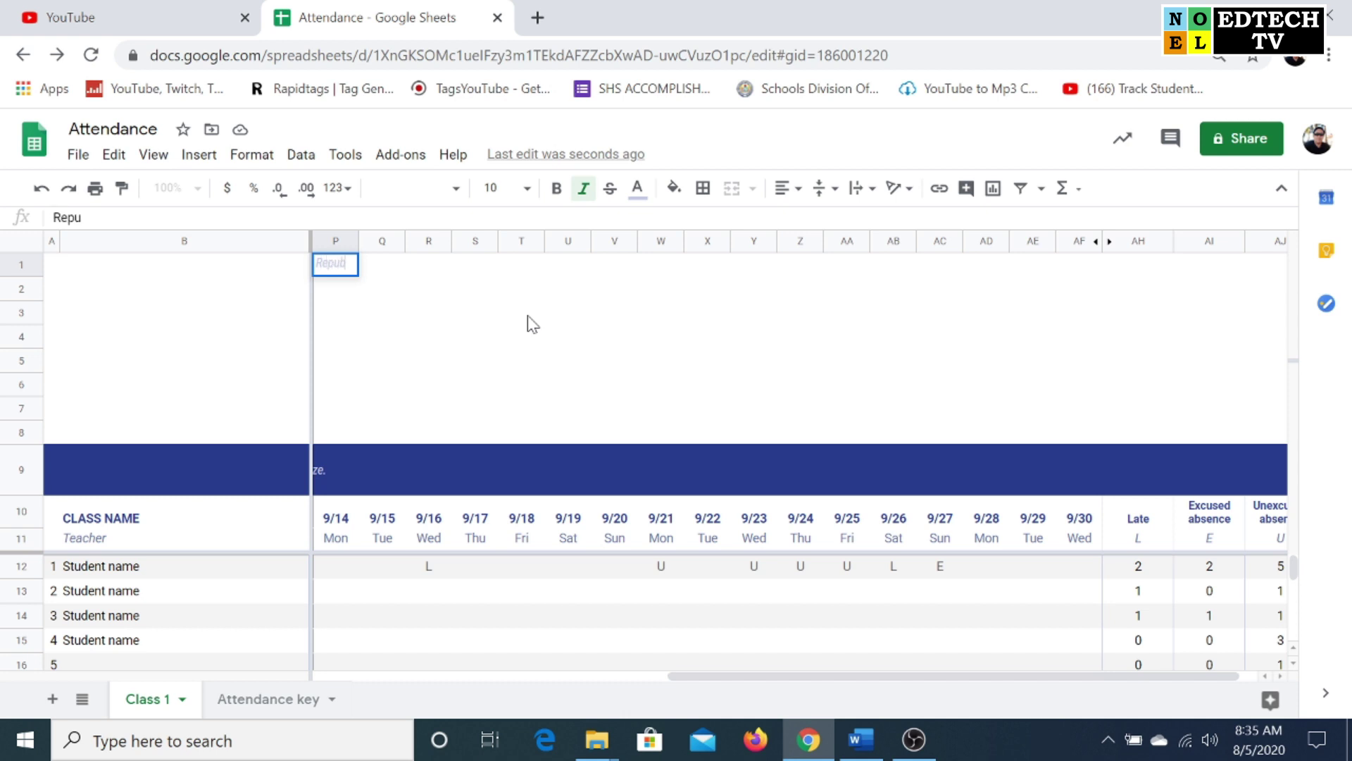
pyautogui.write('blick of the Philippines')
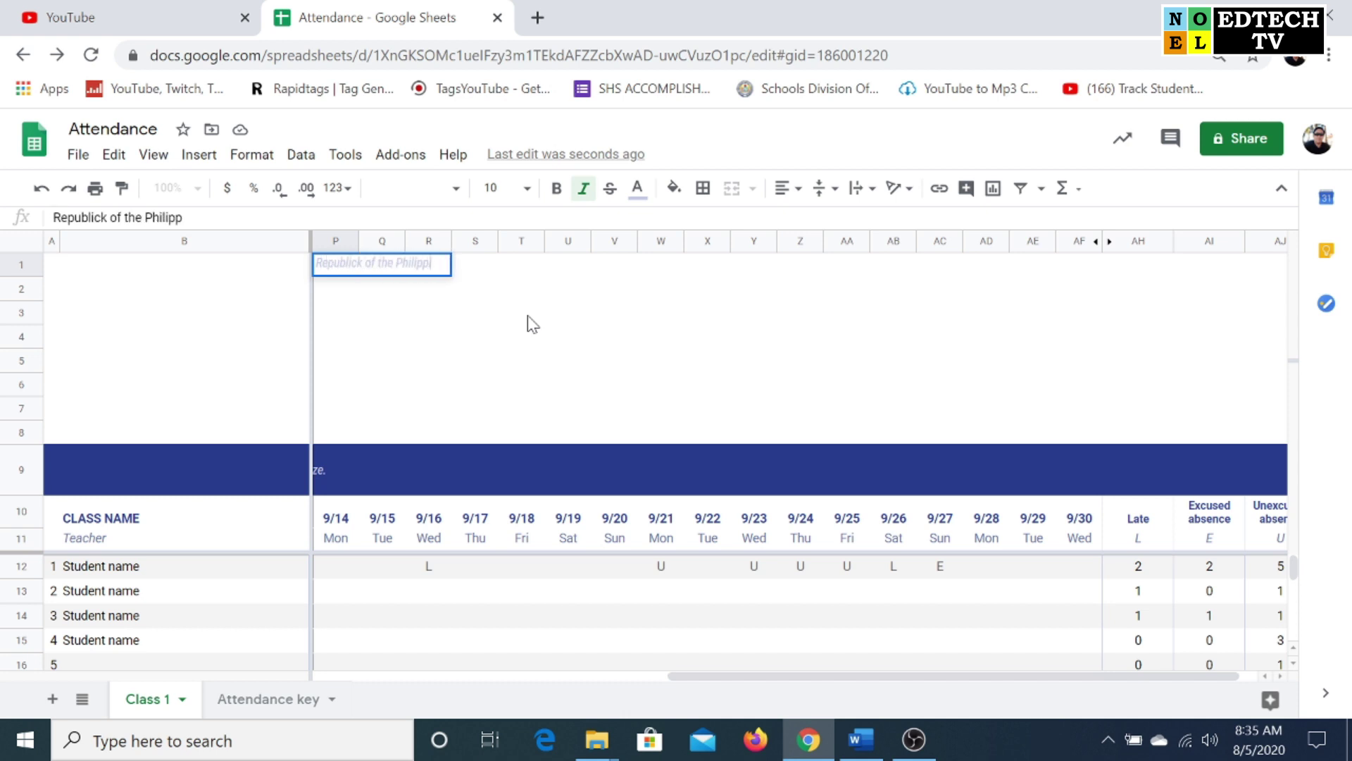
pyautogui.press('Return')
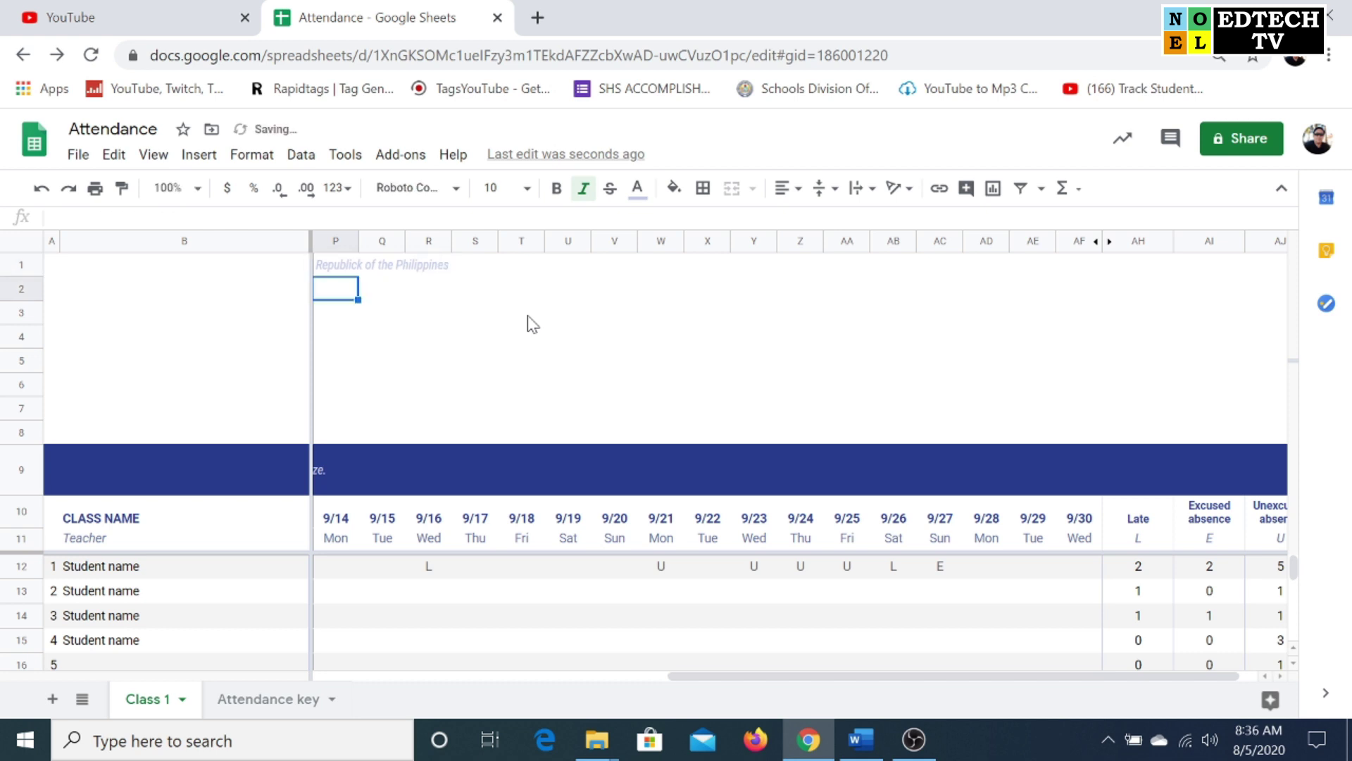
# Try a black fill on rows 1 to 8 and restore their white fill
pyautogui.click(338, 270)
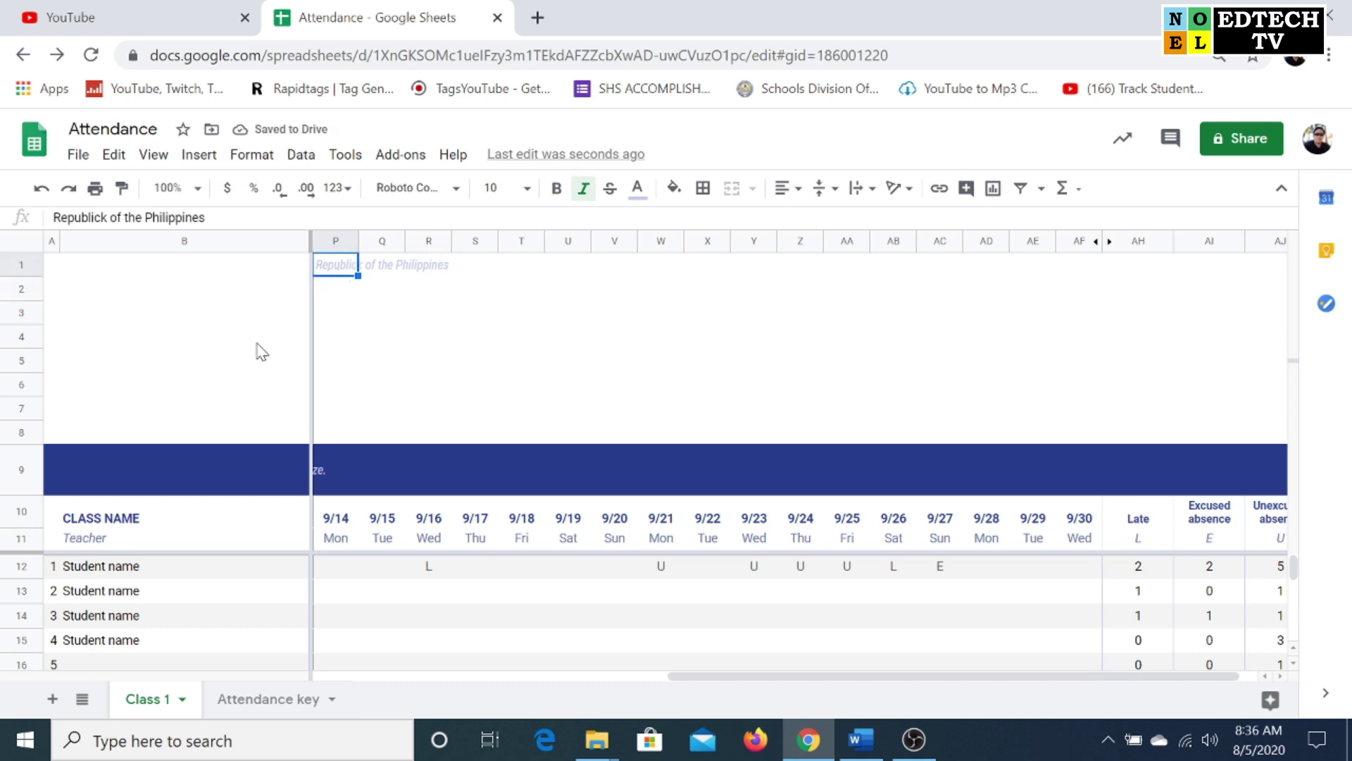
pyautogui.click(19, 262)
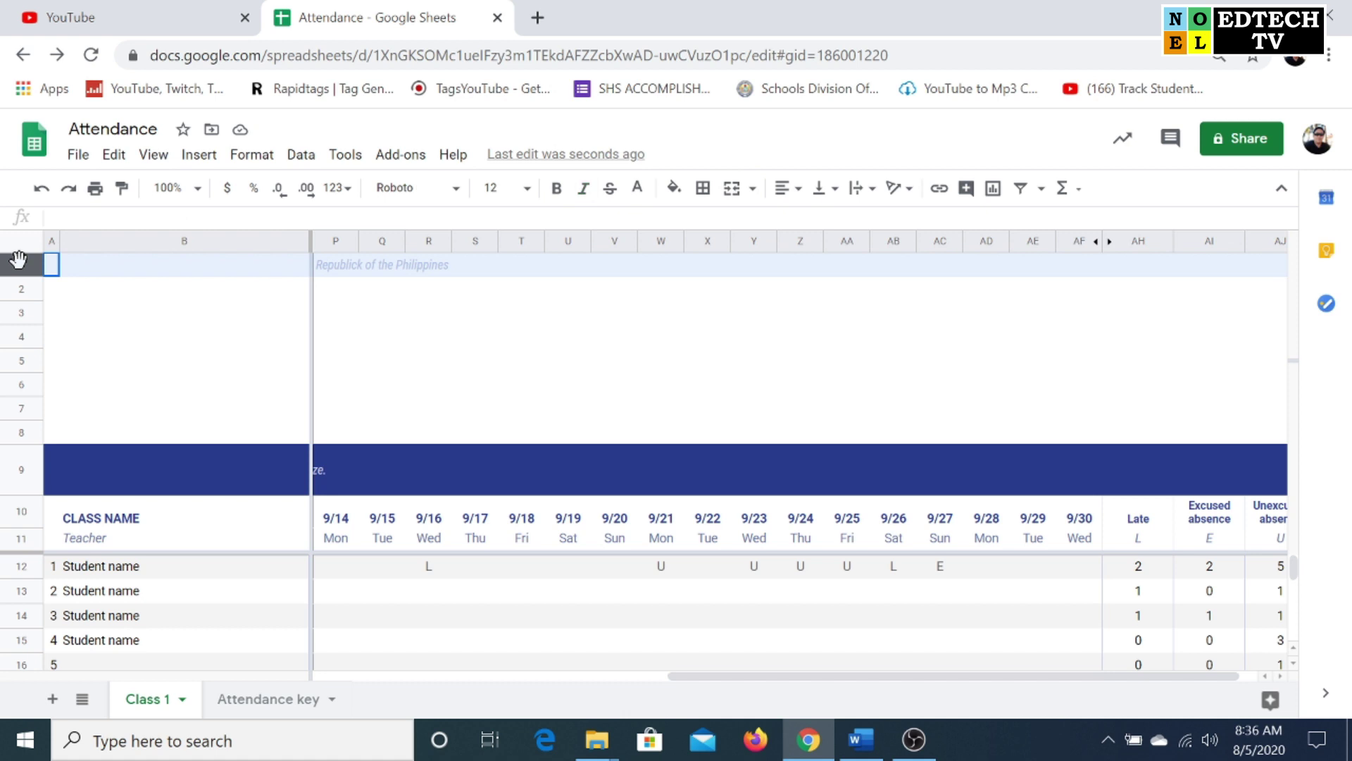
pyautogui.click(354, 319)
pyautogui.click(25, 267)
pyautogui.moveTo(25, 267); pyautogui.dragTo(69, 425)
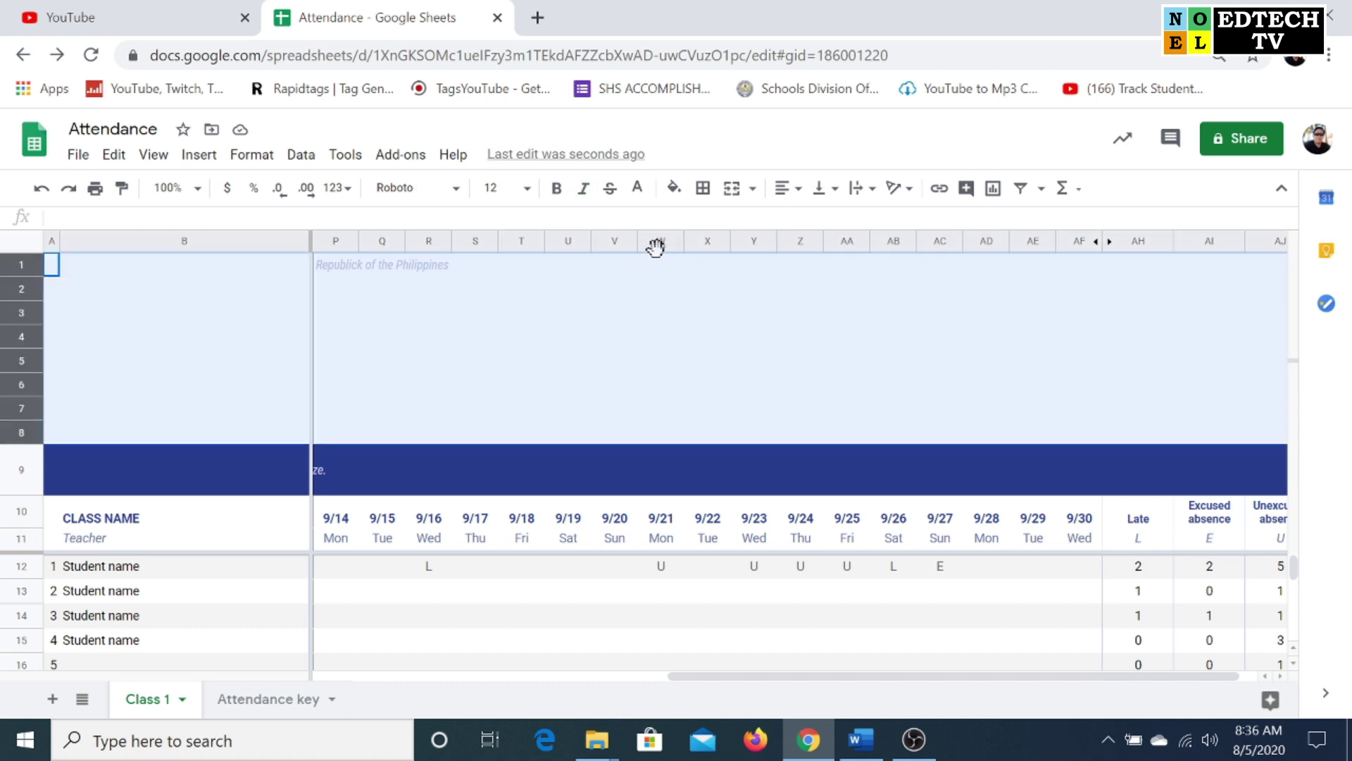
pyautogui.click(681, 197)
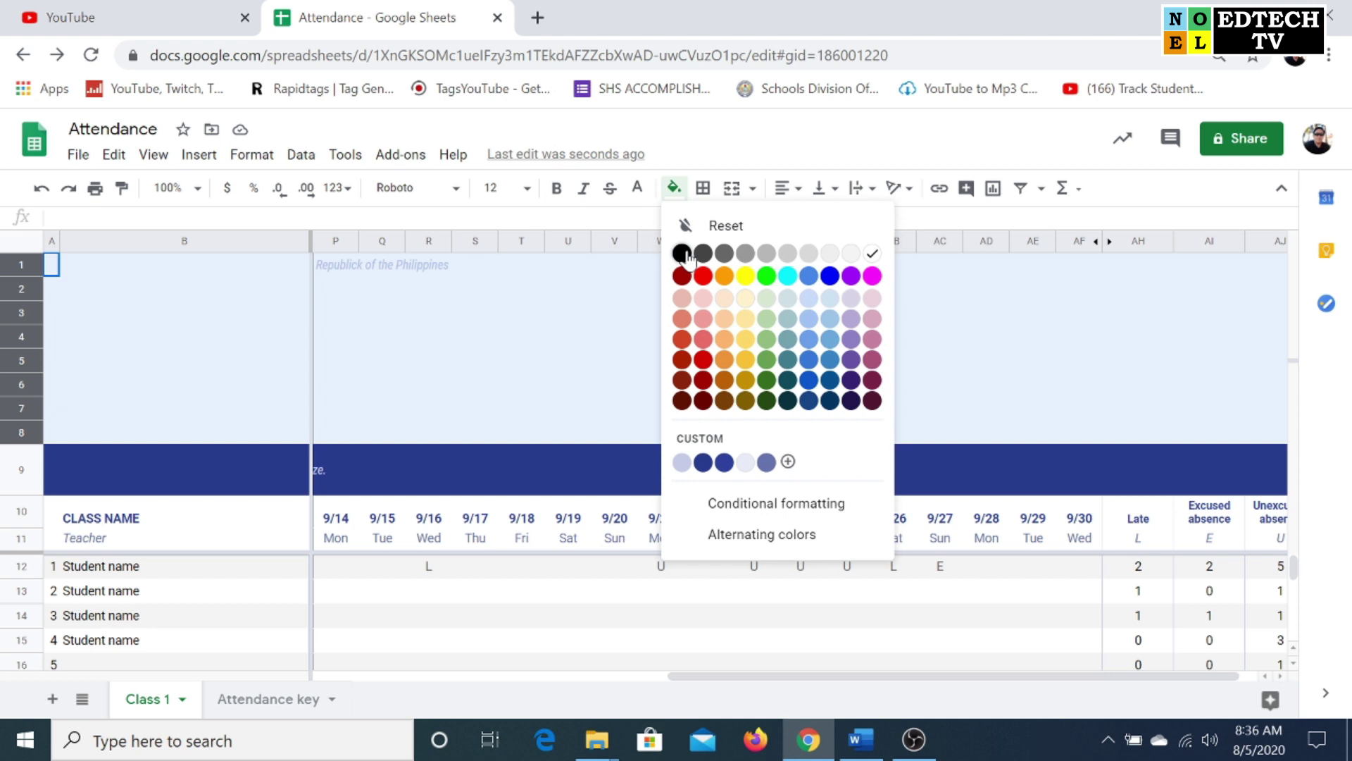
pyautogui.click(682, 253)
pyautogui.click(672, 189)
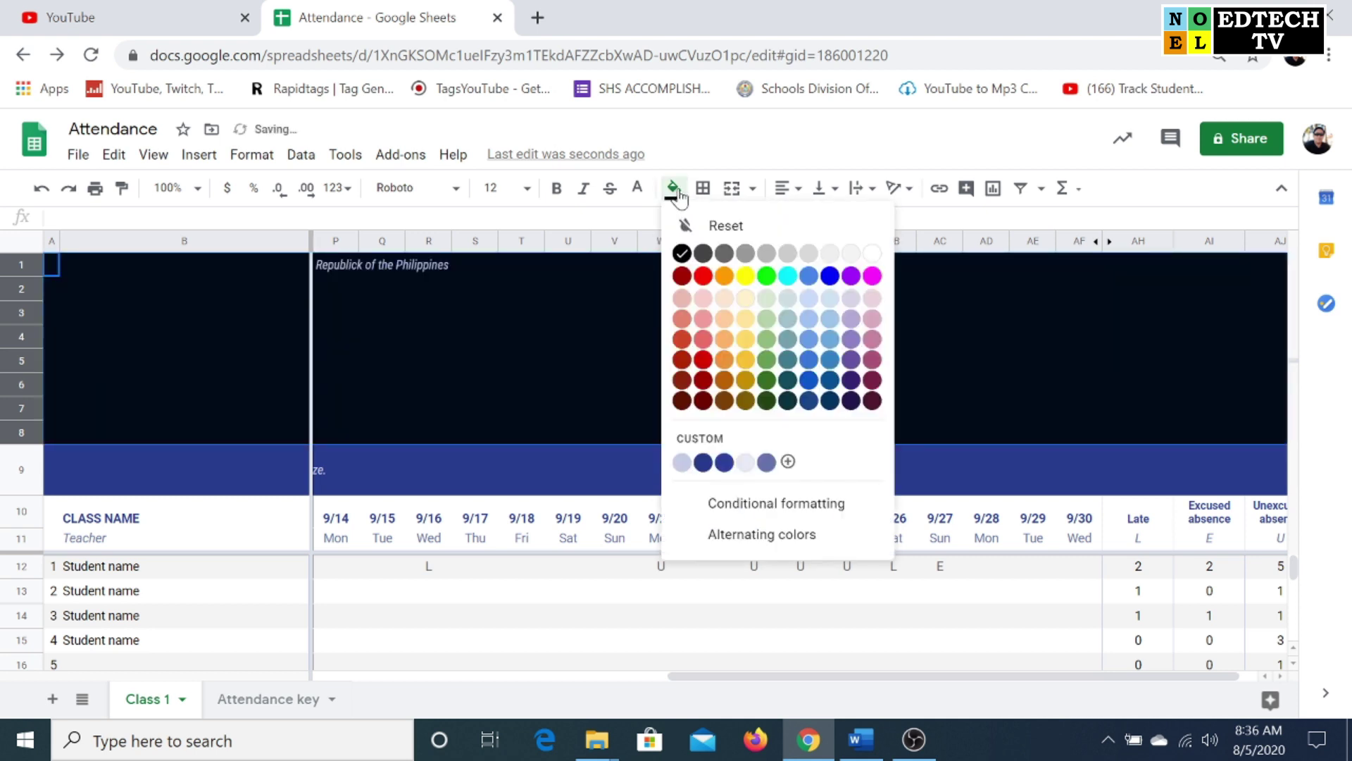
pyautogui.click(871, 255)
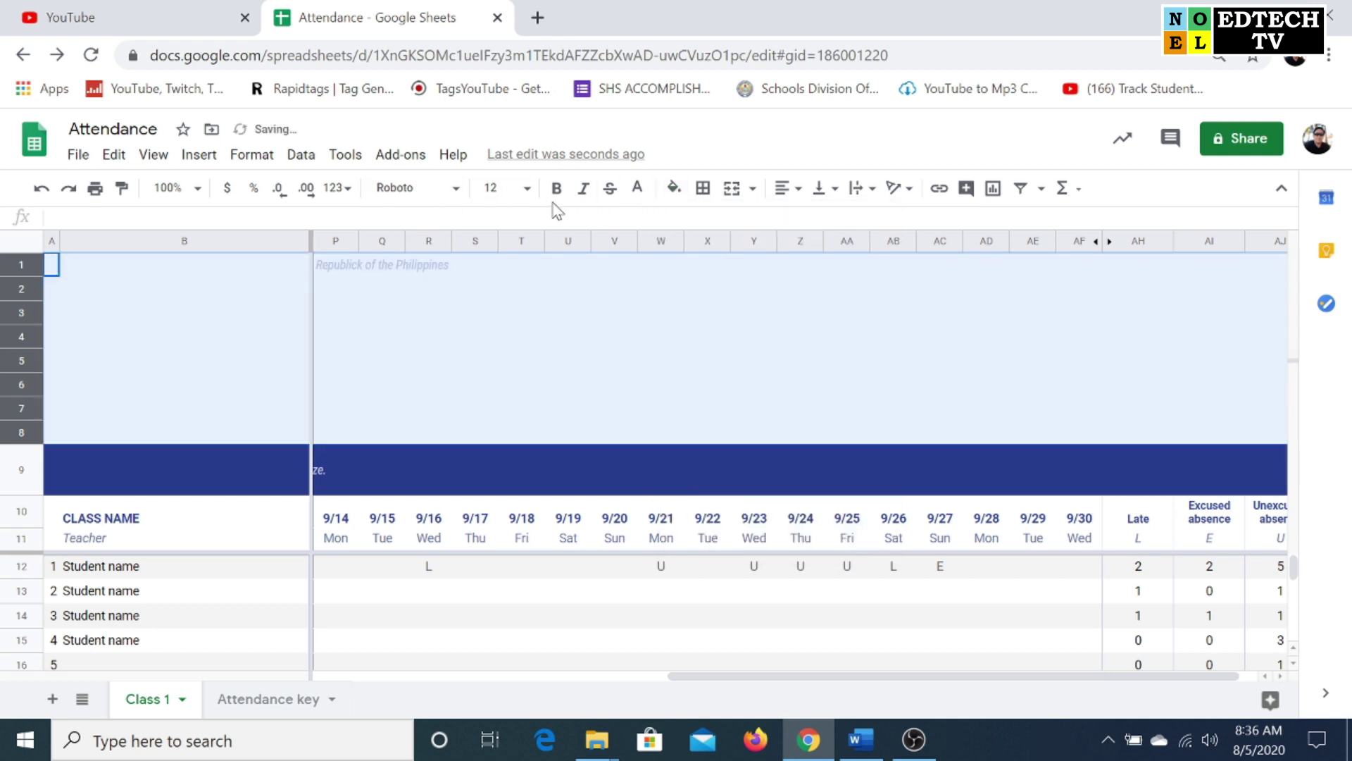
# Set the text color of rows 1 to 8 to black
pyautogui.click(637, 188)
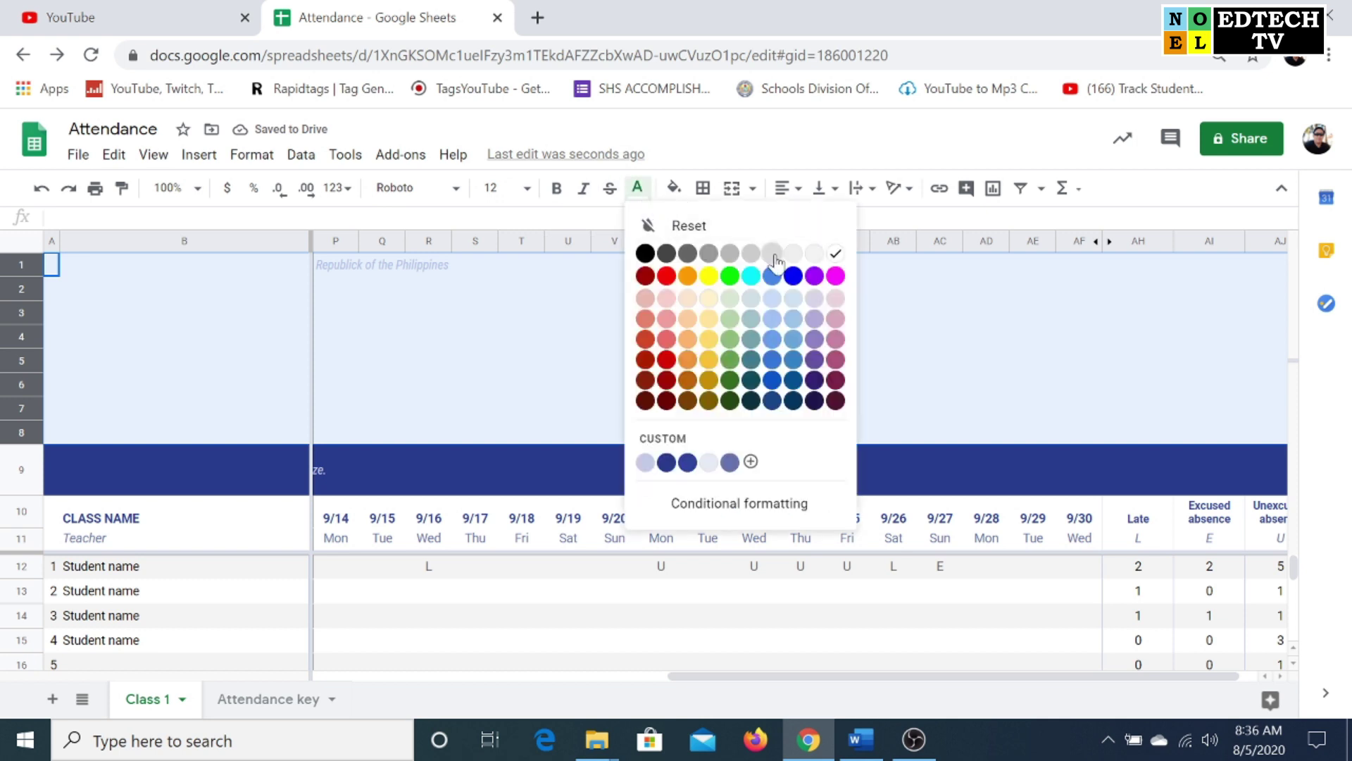
pyautogui.click(645, 253)
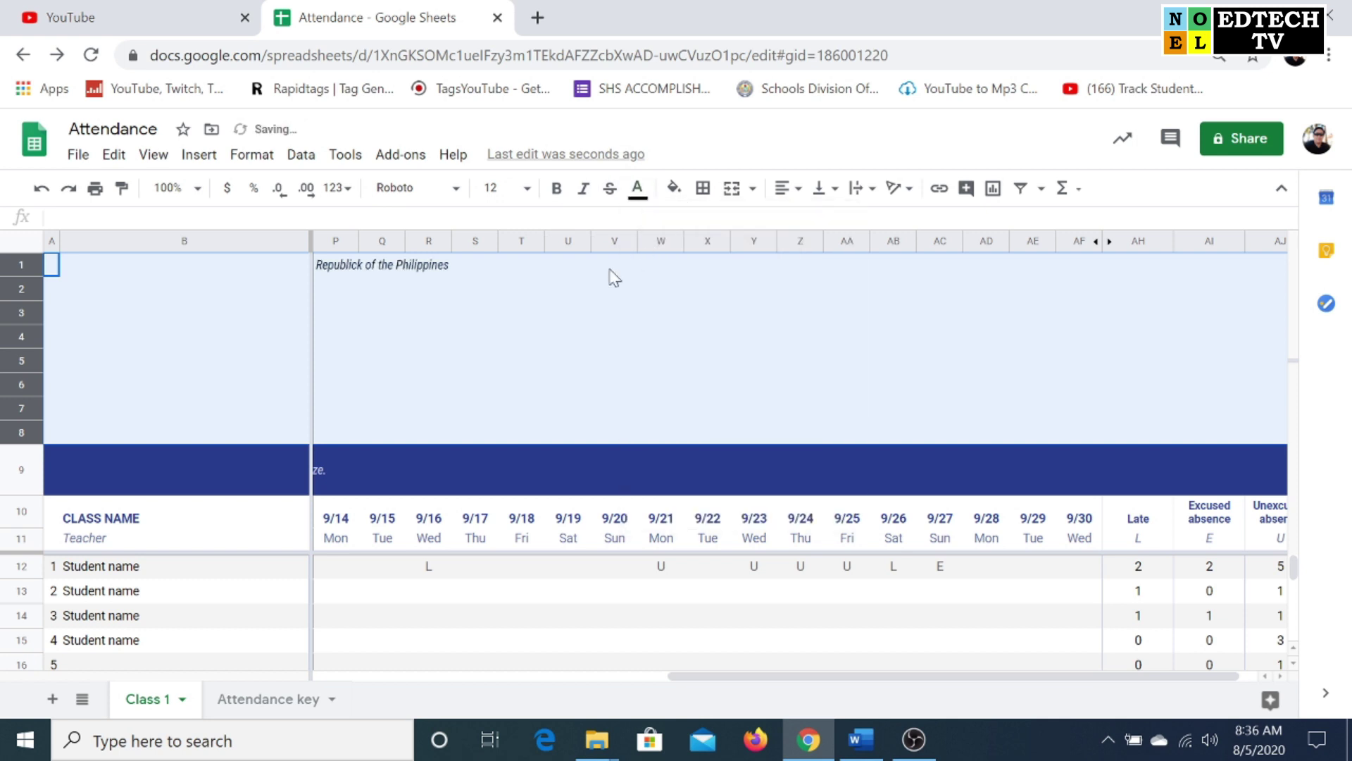
# Enter "Region I" in P2 and "Schools Division Office I Pangasinan" in P3
pyautogui.click(333, 282)
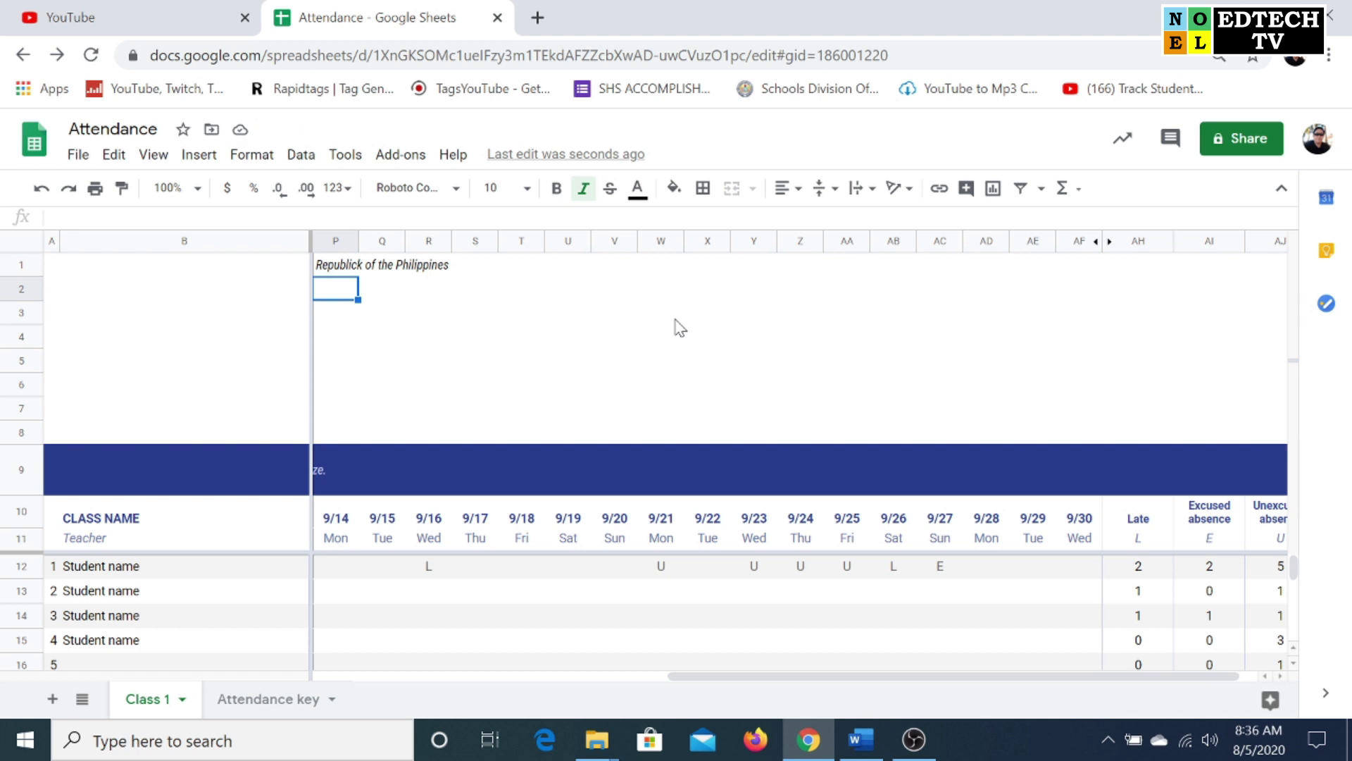
pyautogui.write('Region I')
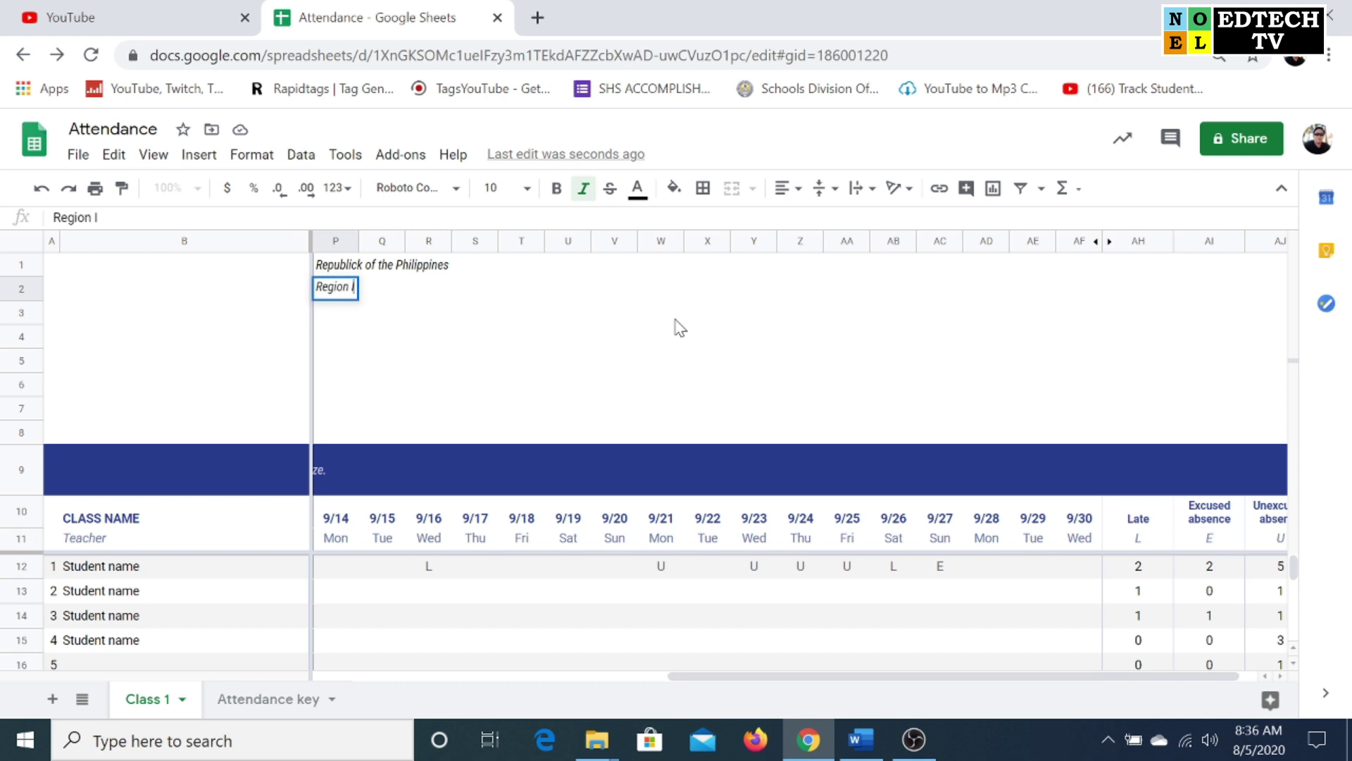
pyautogui.press('Return')
pyautogui.write('Schools Division')
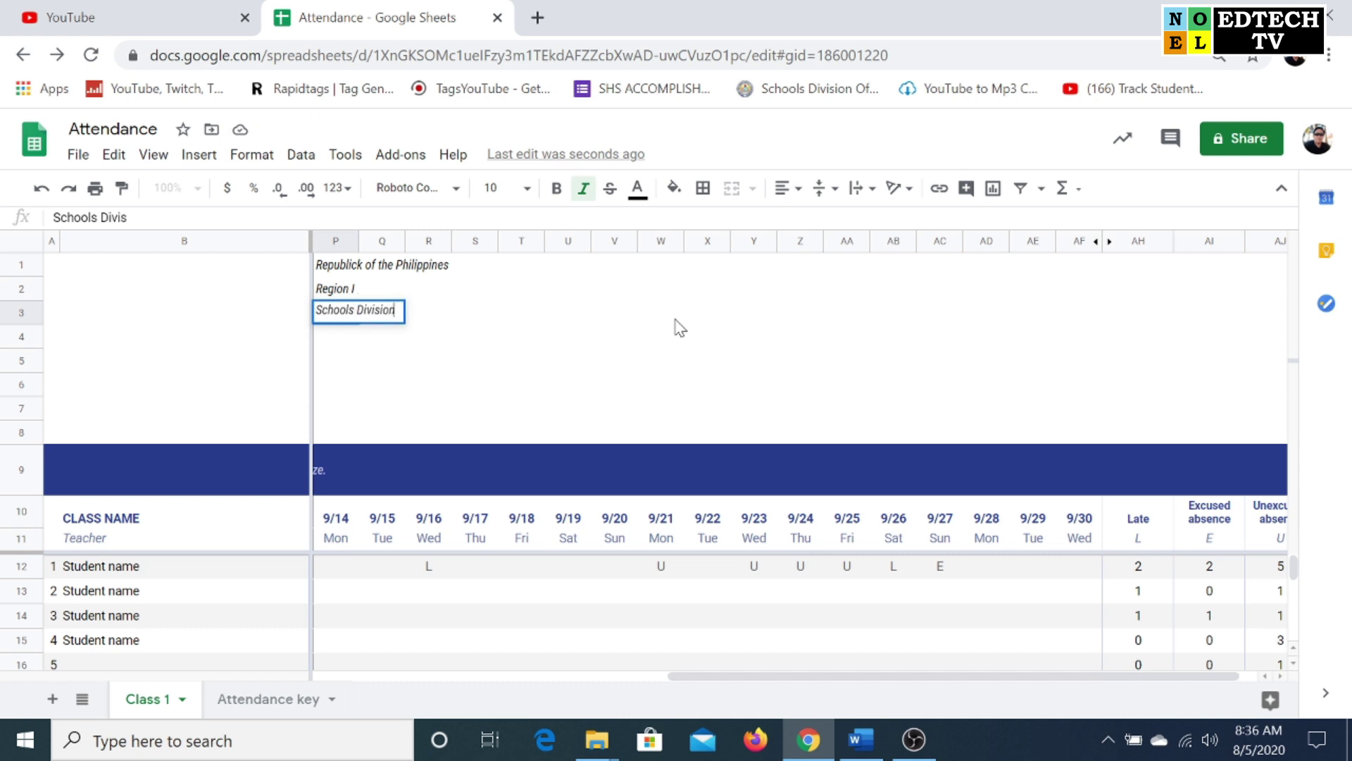
pyautogui.write(' Office I Pangasinan')
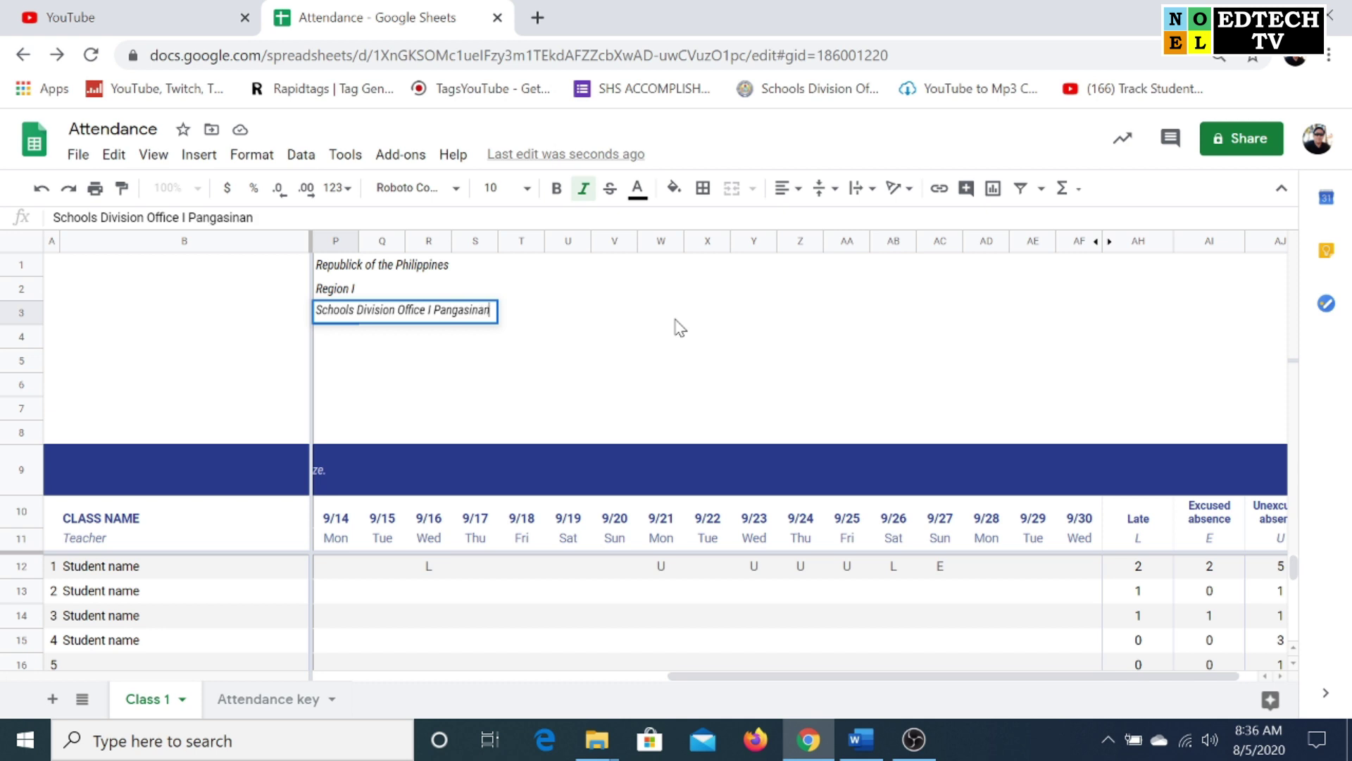
pyautogui.press('Return')
# Enter "Binmaley School of Fisheries" in P4 and "Binmaley, Pangasinan" in P5
pyautogui.write('Bin')
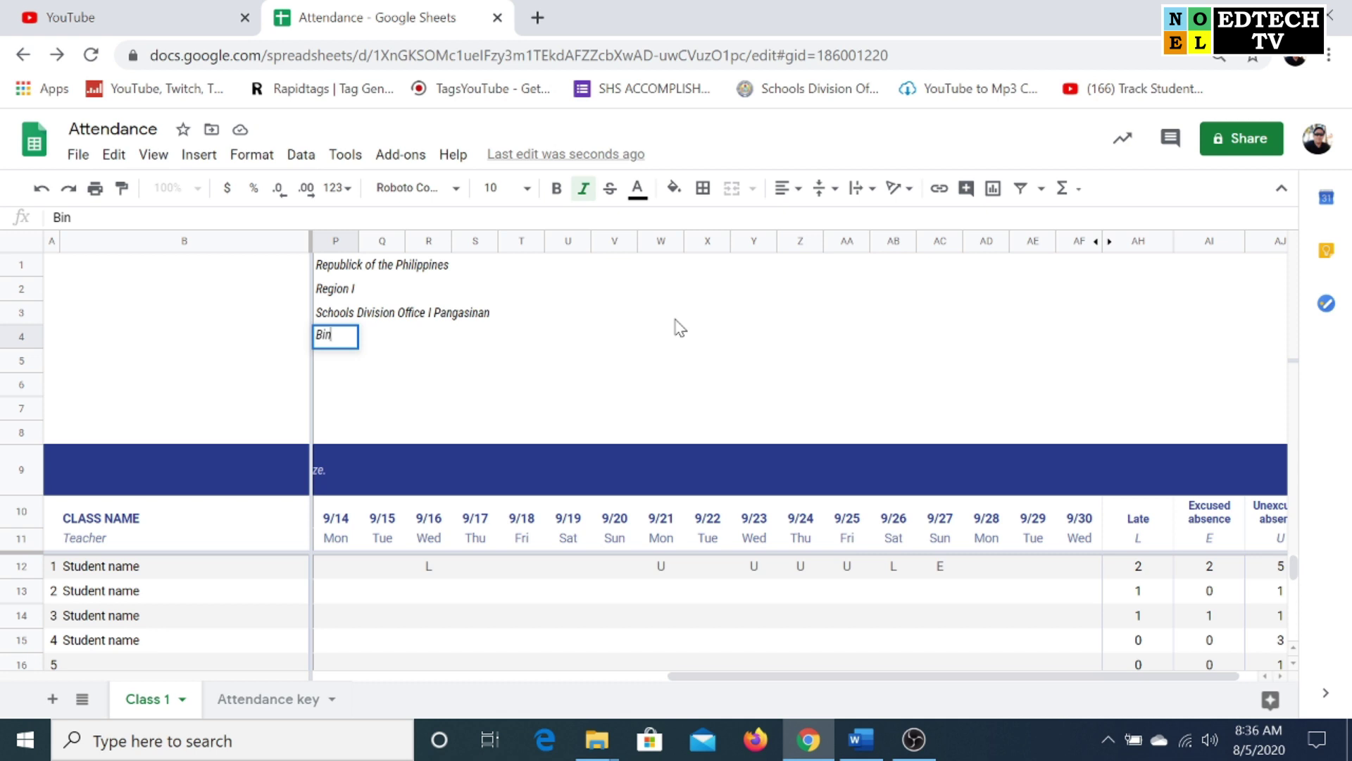
pyautogui.write('maley S')
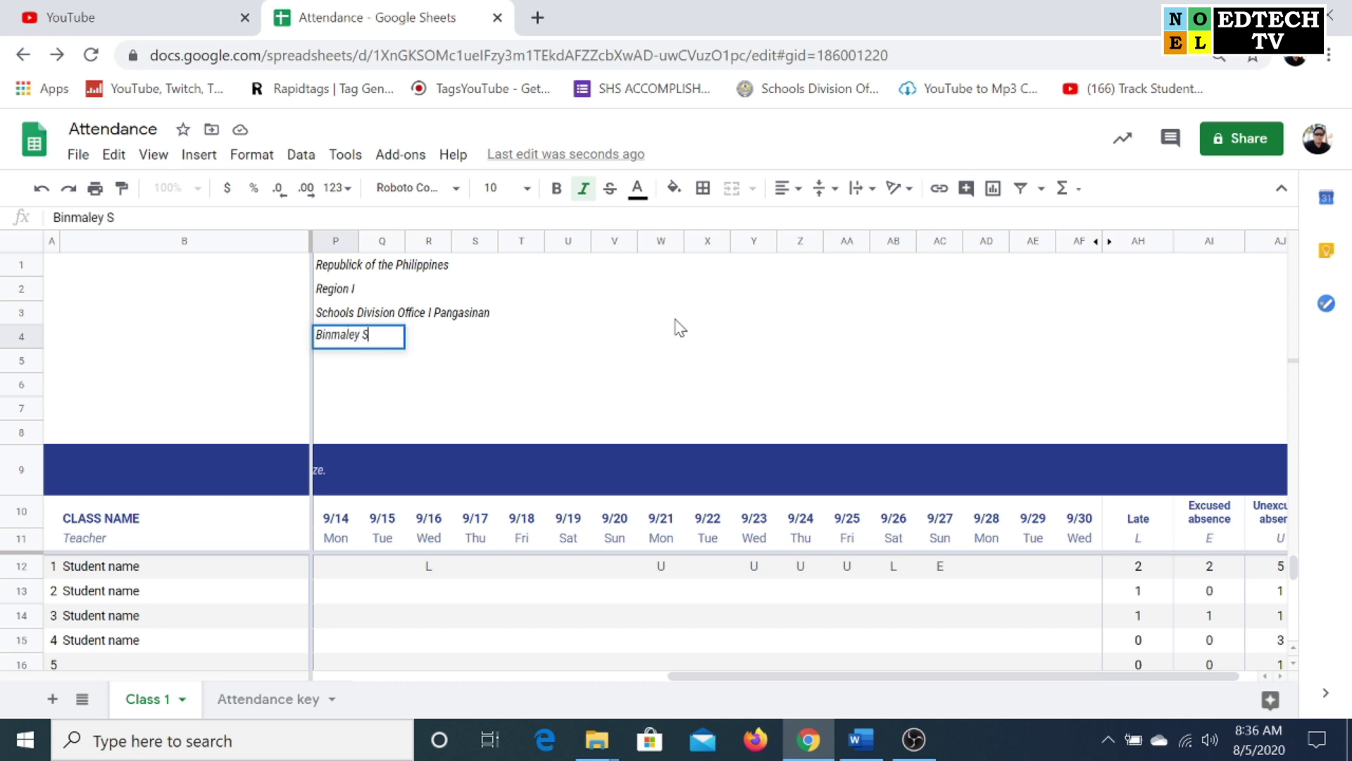
pyautogui.write('chool of F')
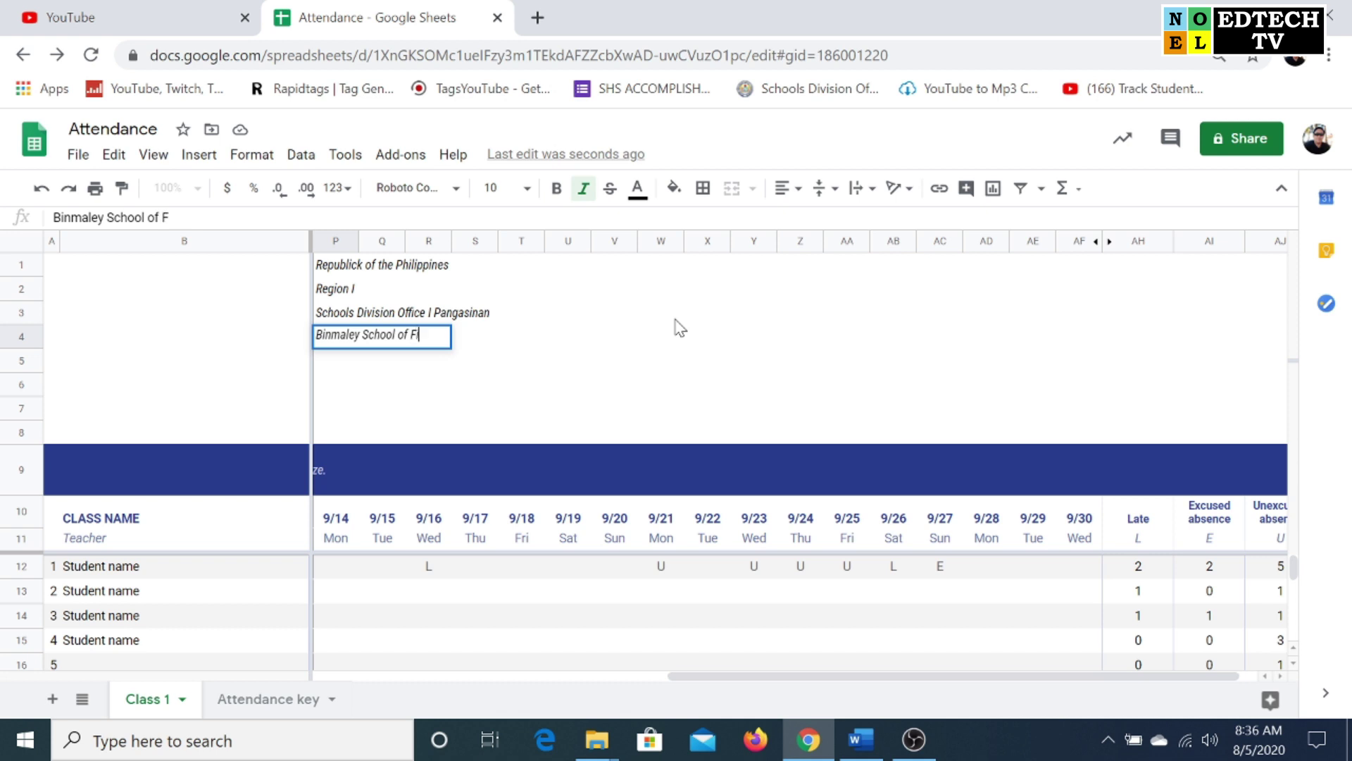
pyautogui.write('isheries')
pyautogui.press('Return')
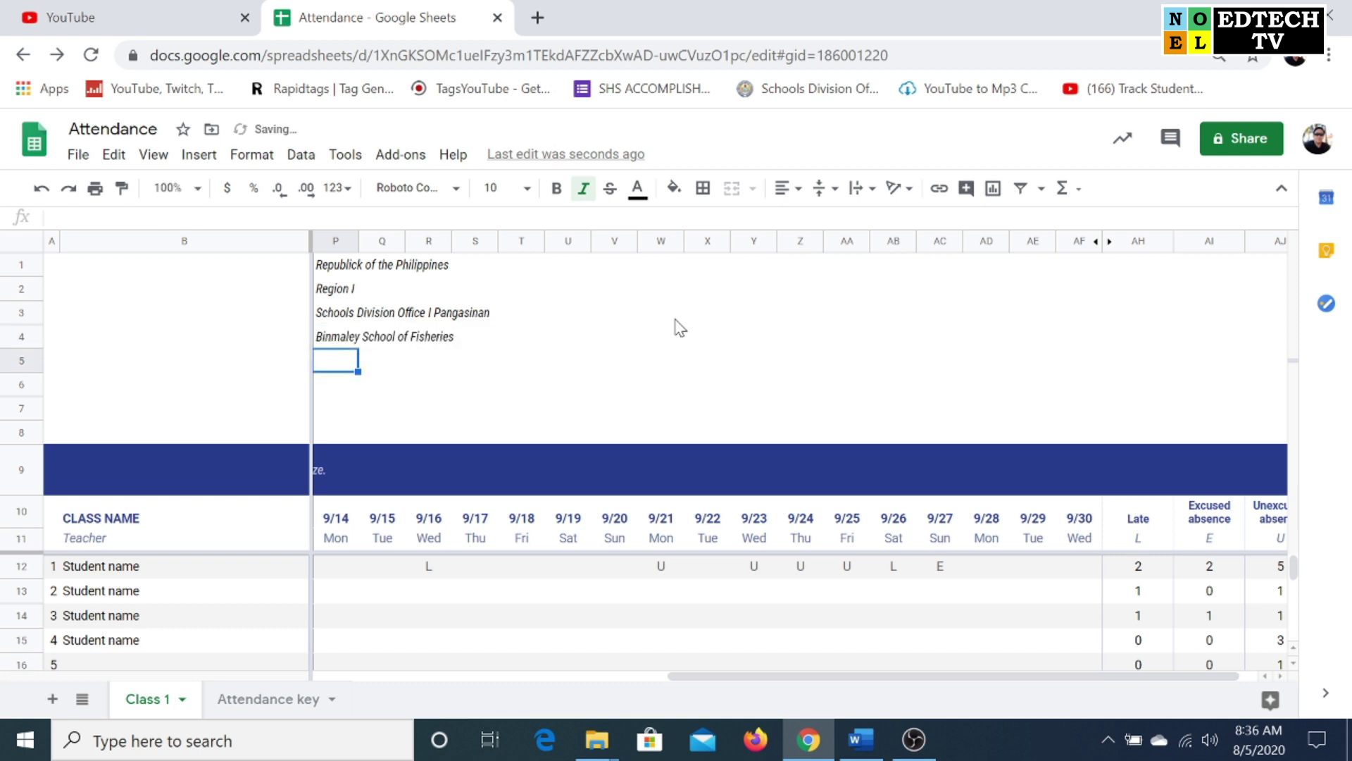
pyautogui.write('Binmaley,')
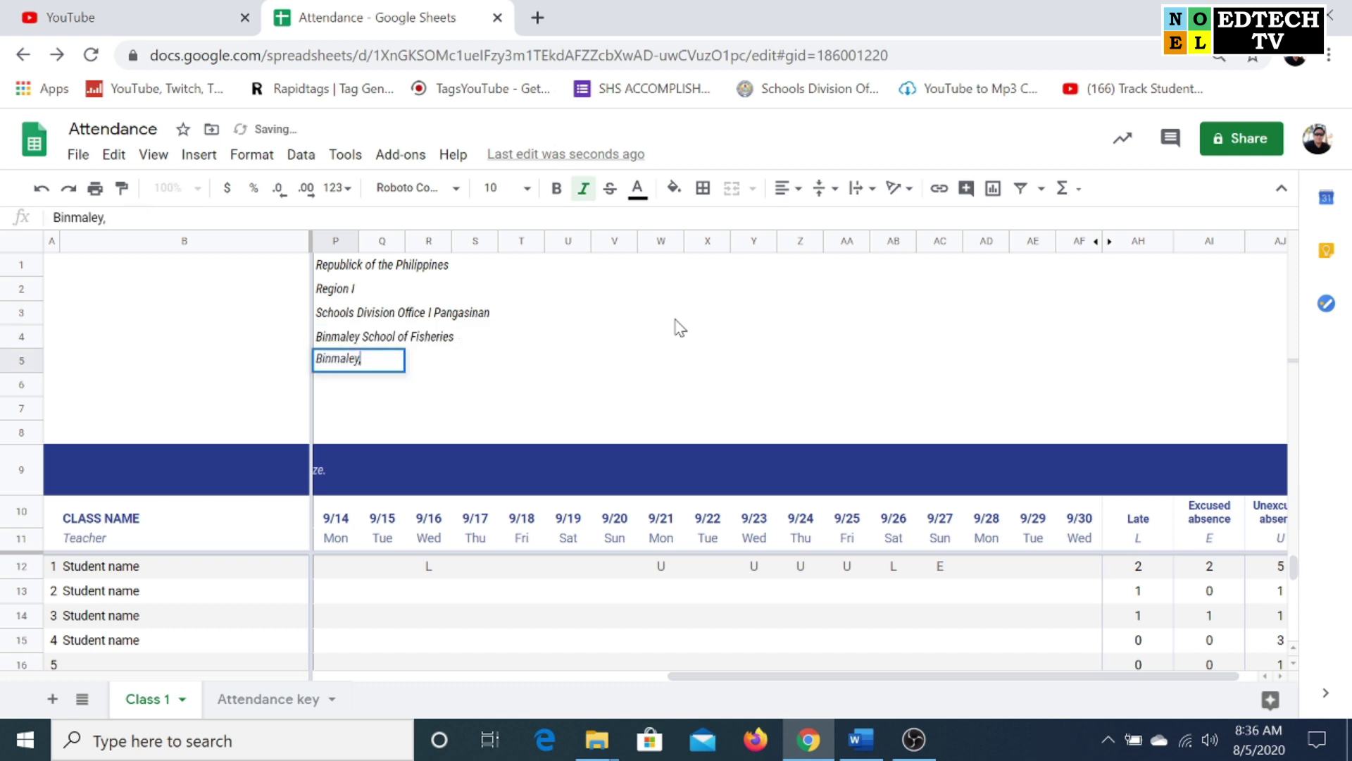
pyautogui.write(' Pangasinan')
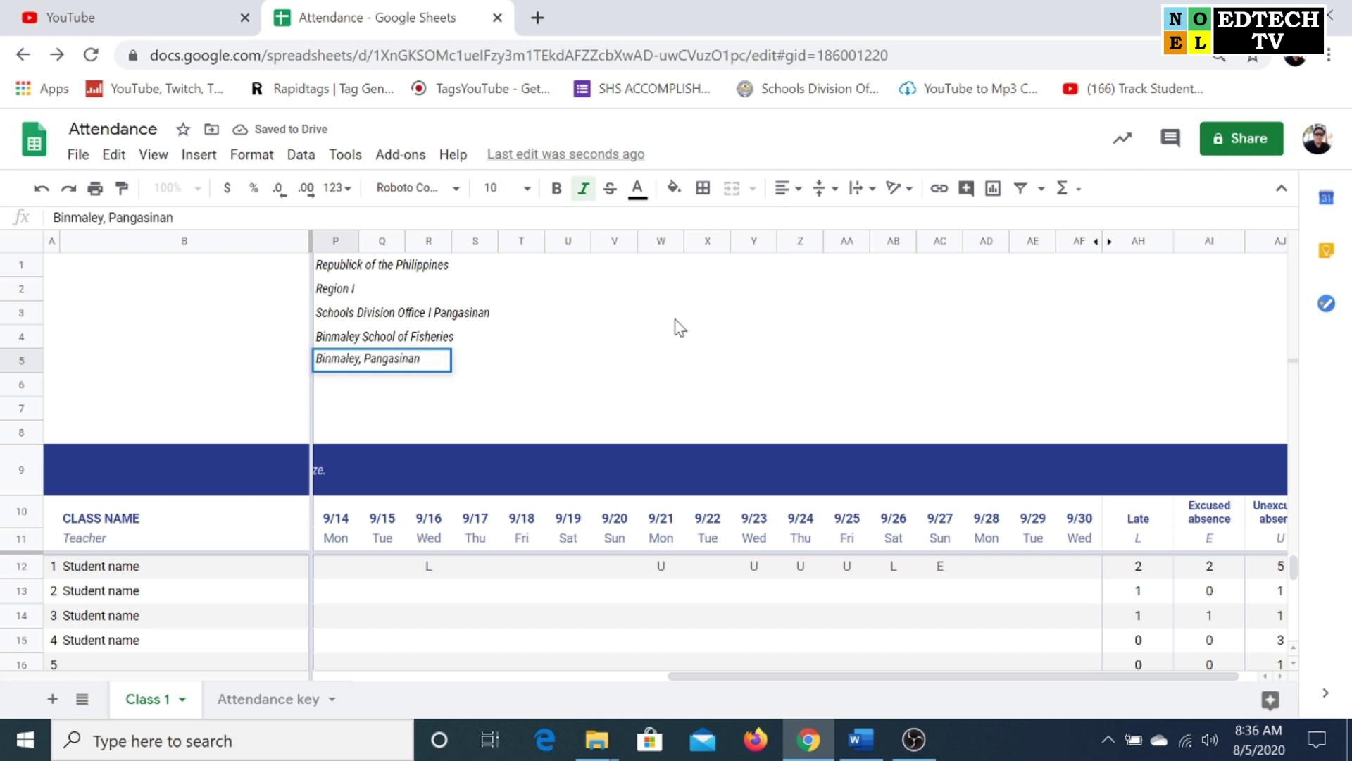
pyautogui.press('Return')
pyautogui.click(643, 386)
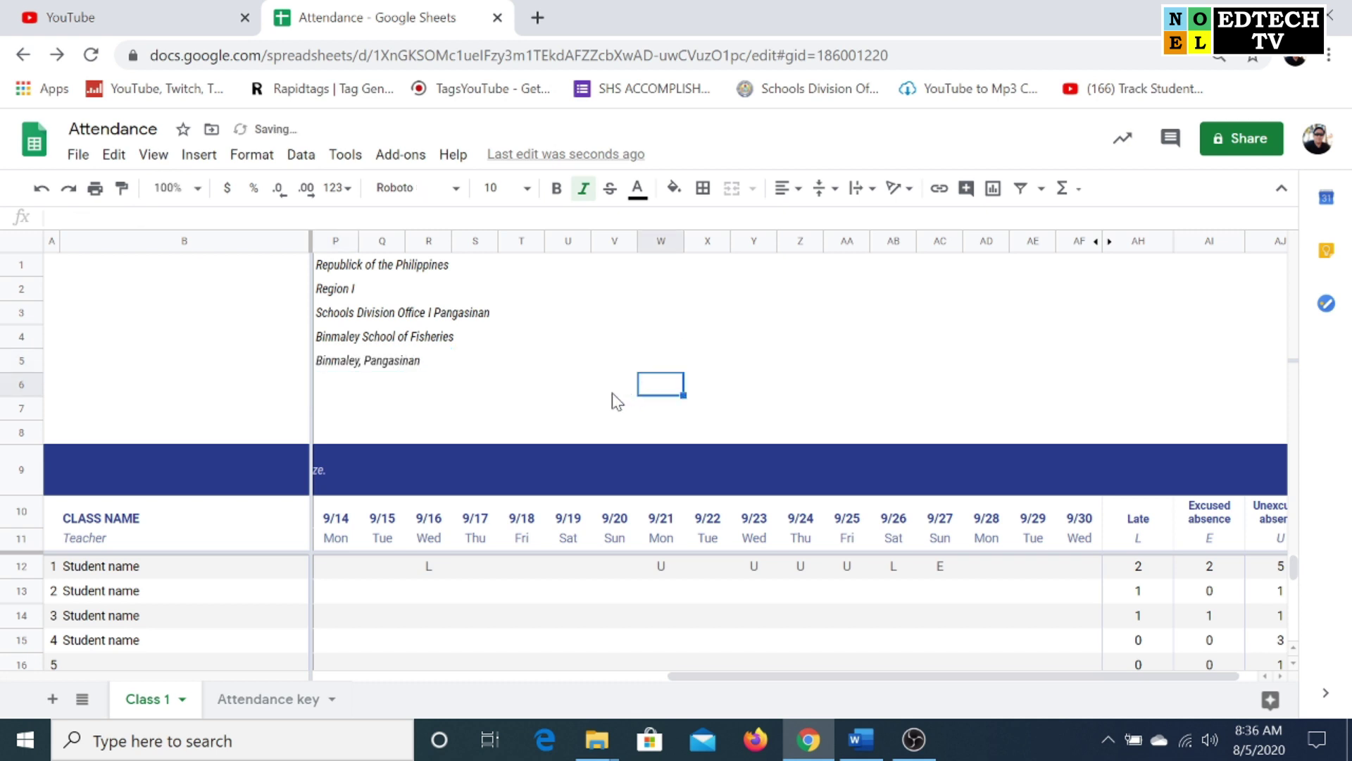
# Move the five header lines from P1:P5 to C1:C5
pyautogui.click(343, 270)
pyautogui.moveTo(680, 677); pyautogui.dragTo(626, 693)
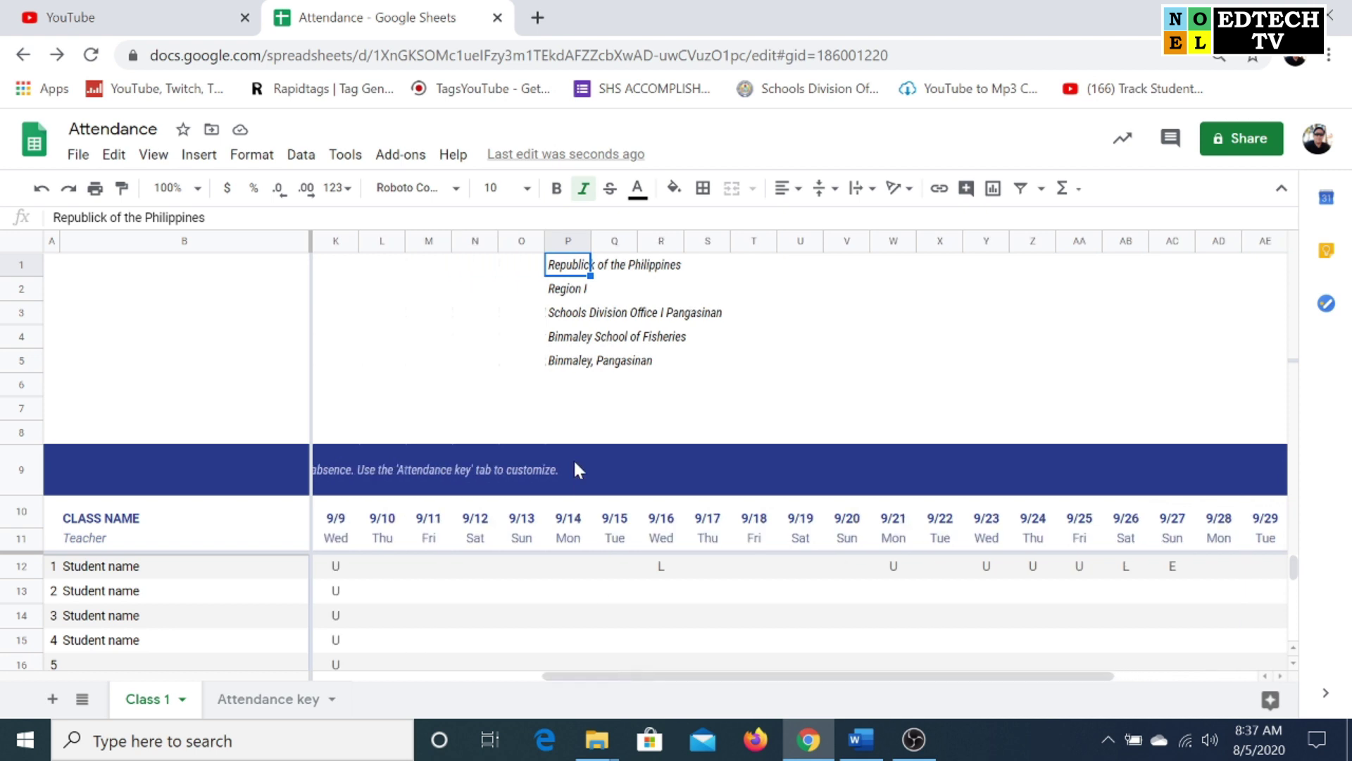
pyautogui.keyDown('shift'); pyautogui.click(567, 367); pyautogui.keyUp('shift')
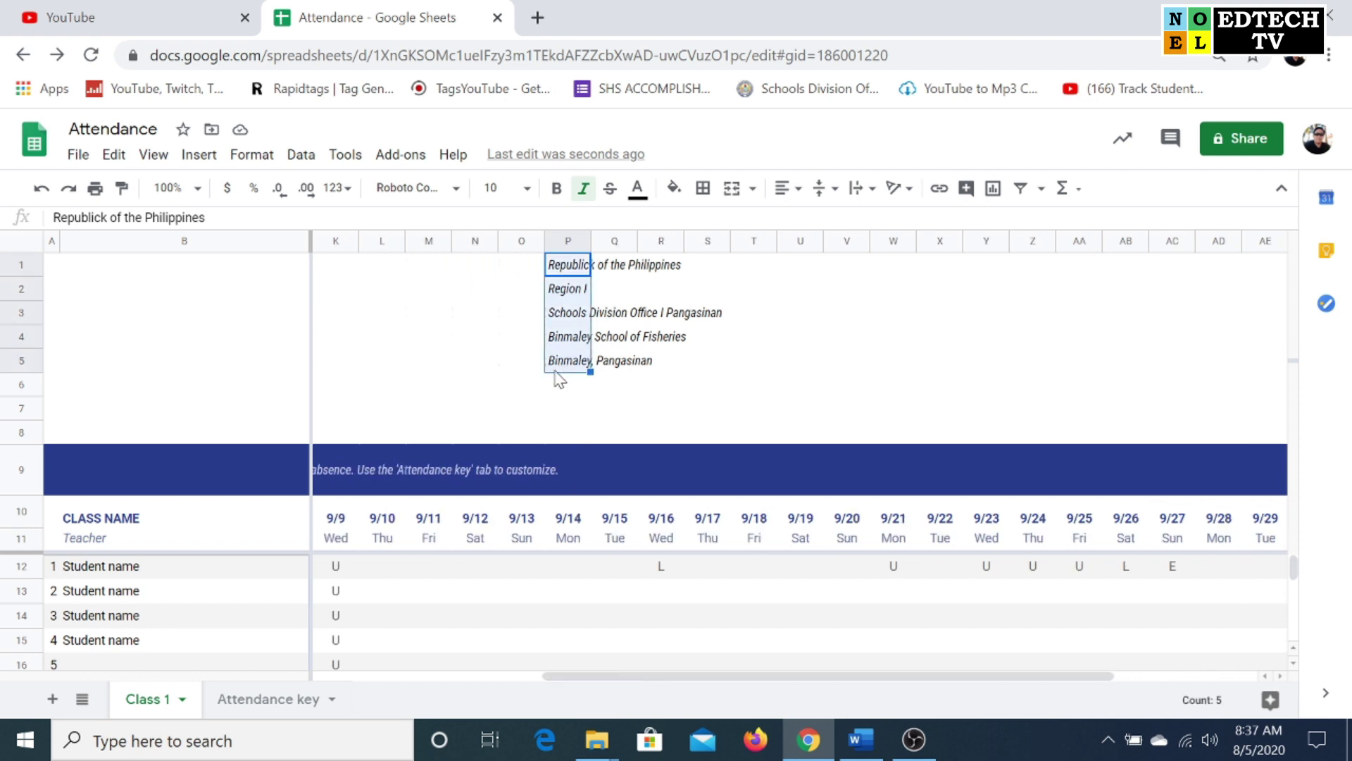
pyautogui.hotkey('ctrl', 'c')
pyautogui.moveTo(430, 677); pyautogui.dragTo(319, 632)
pyautogui.click(327, 271)
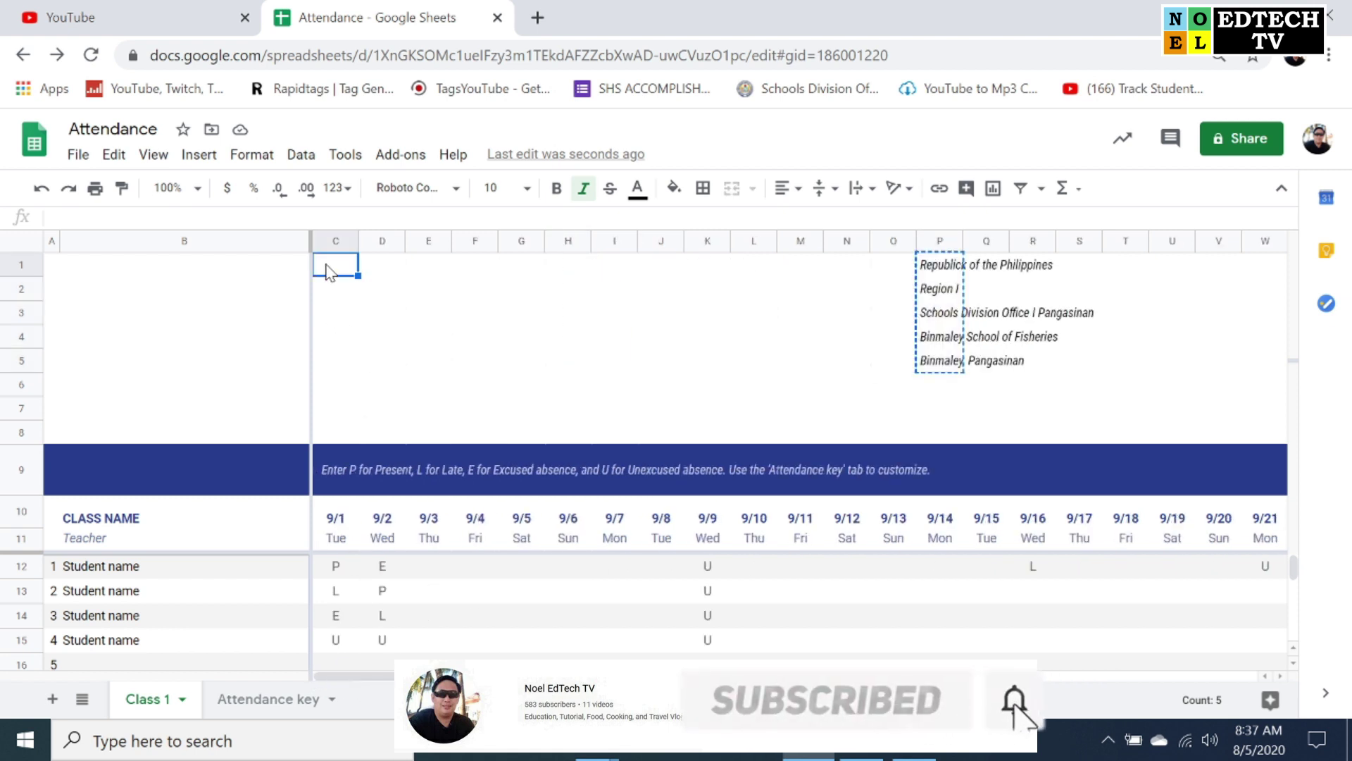
pyautogui.hotkey('ctrl', 'v')
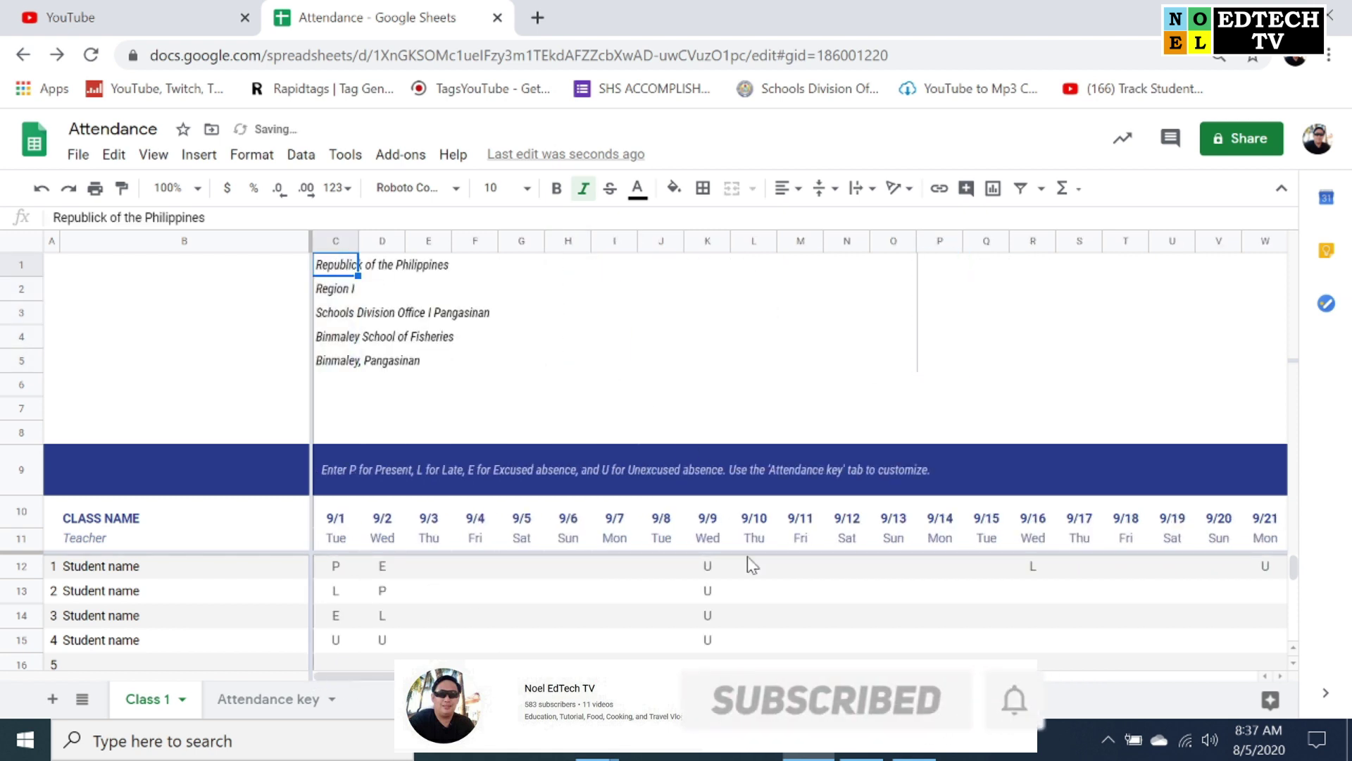
# Merge cells C1 through AJ1 into one cell and center its text horizontally
pyautogui.moveTo(752, 674); pyautogui.dragTo(1113, 669)
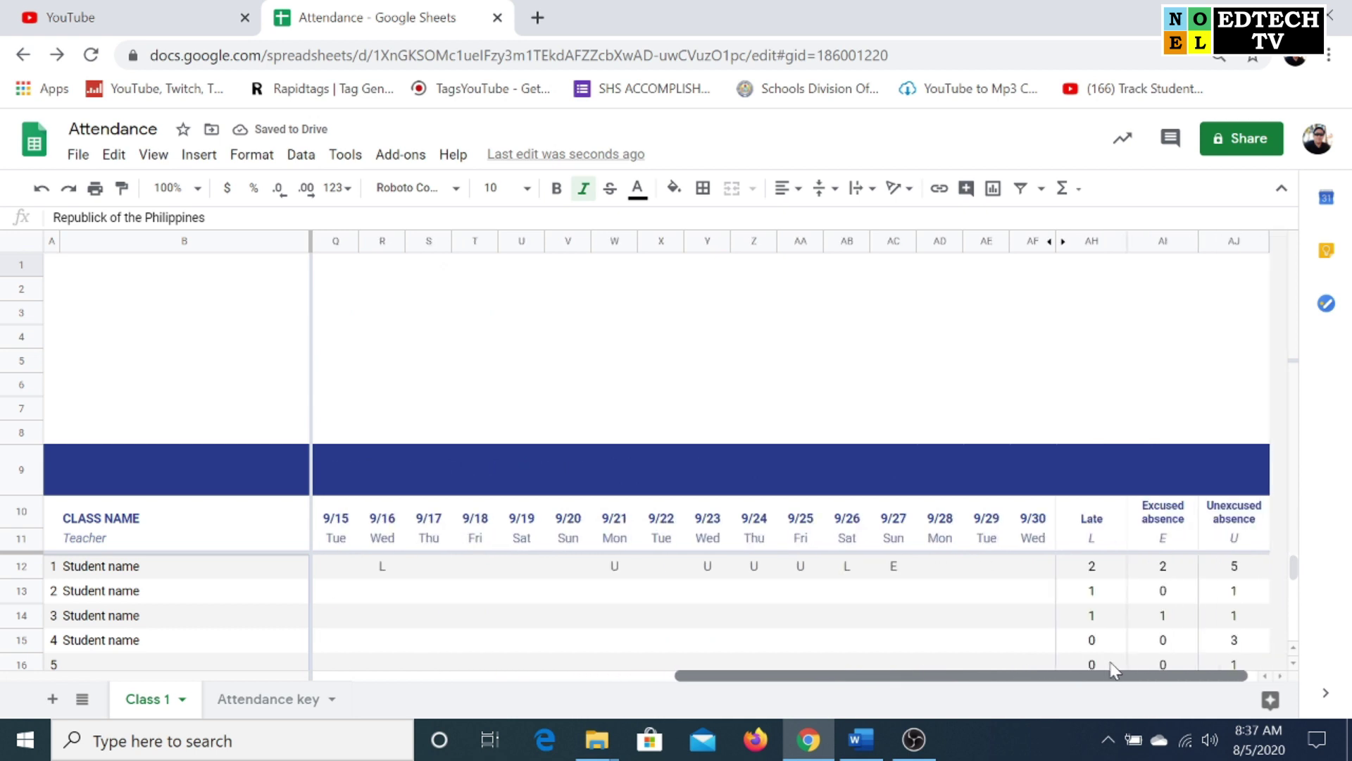
pyautogui.click(1250, 271)
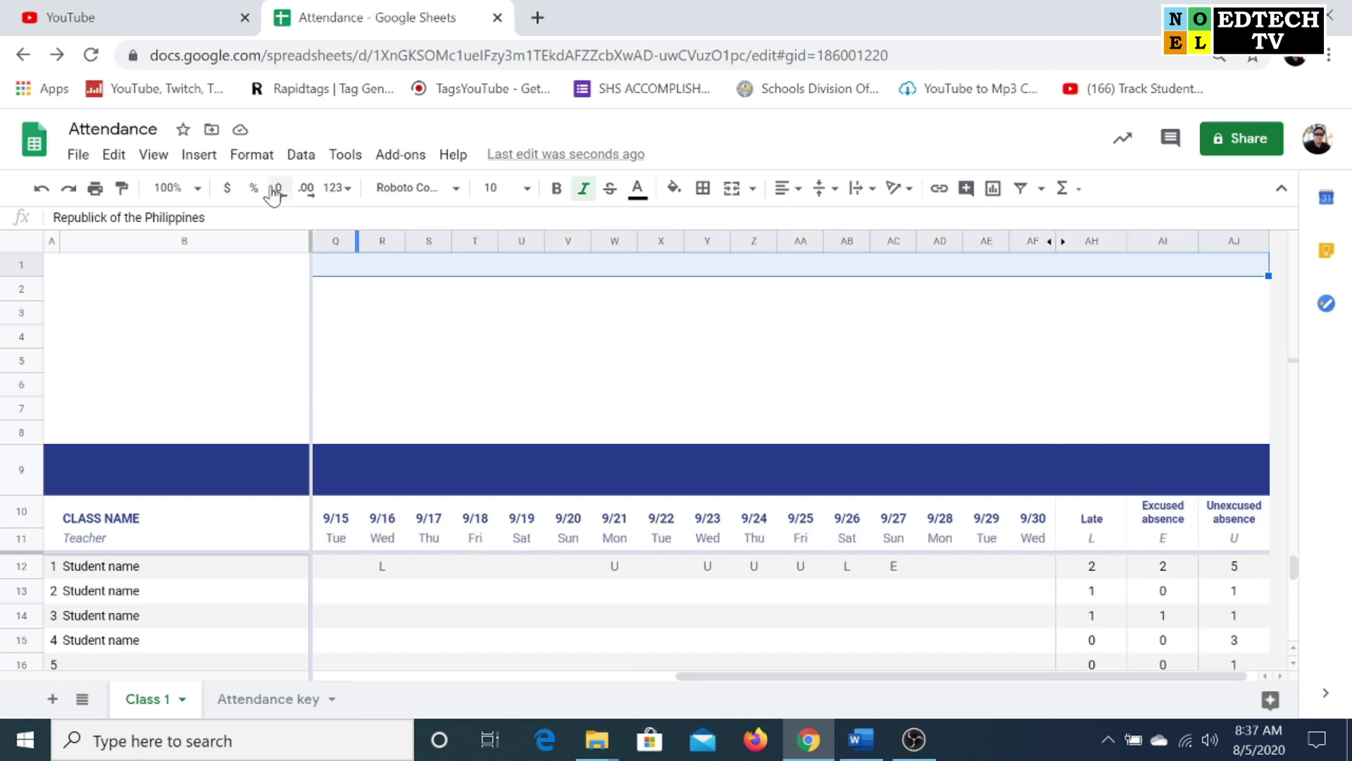
pyautogui.click(260, 157)
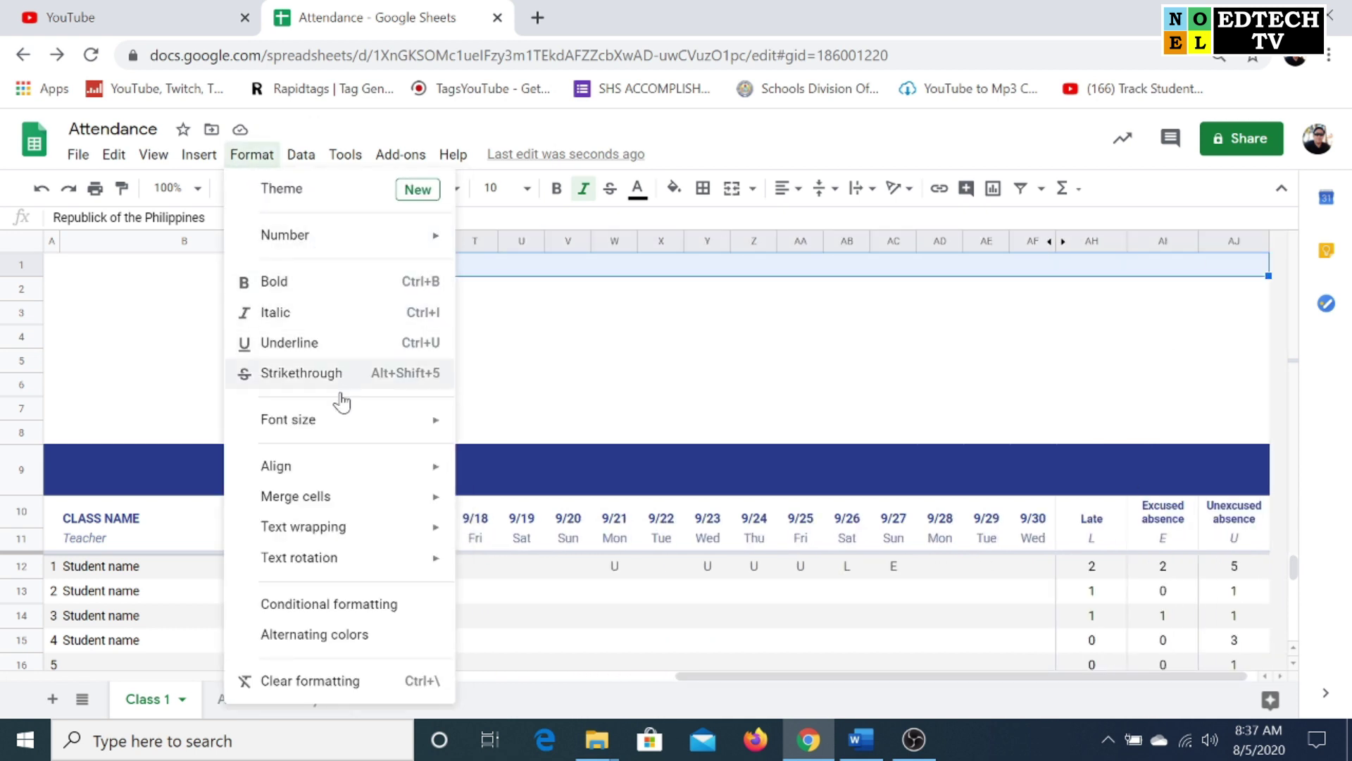
pyautogui.moveTo(371, 498)
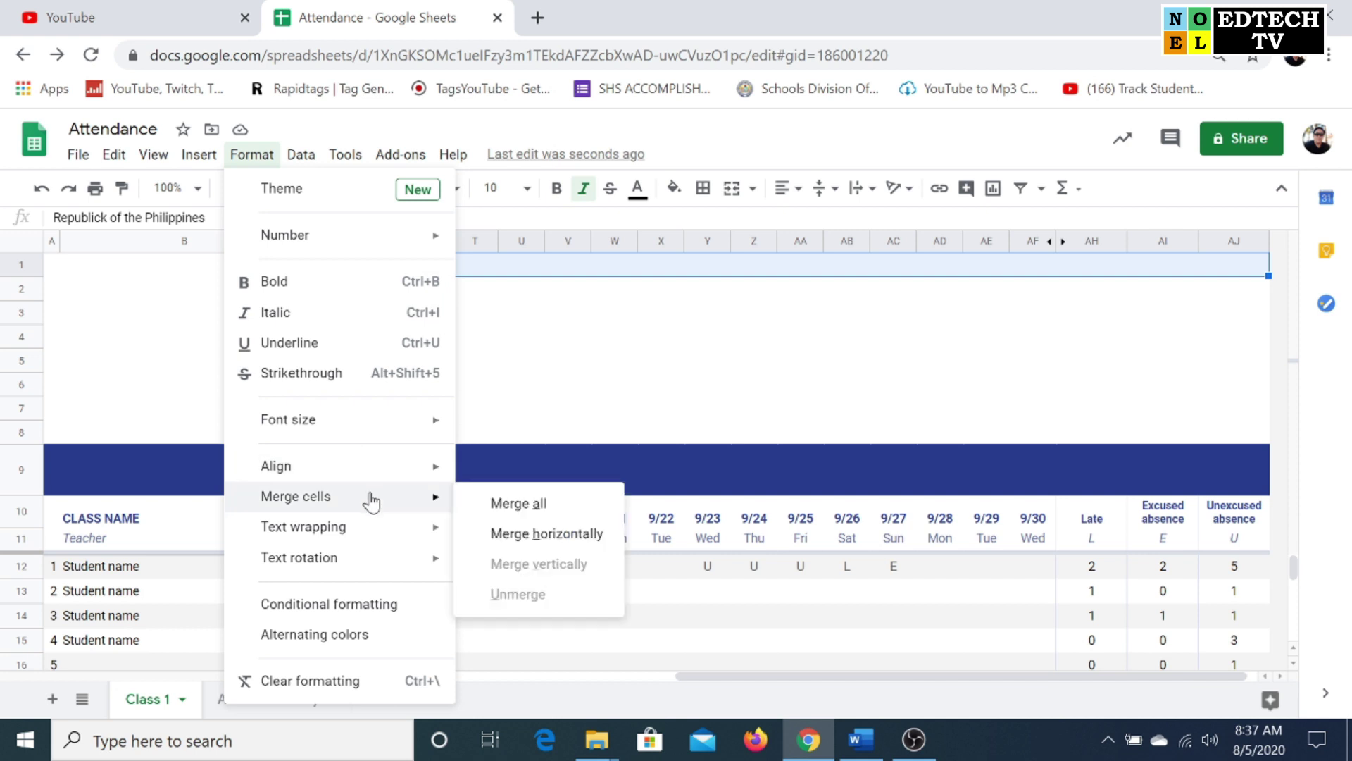
pyautogui.click(543, 505)
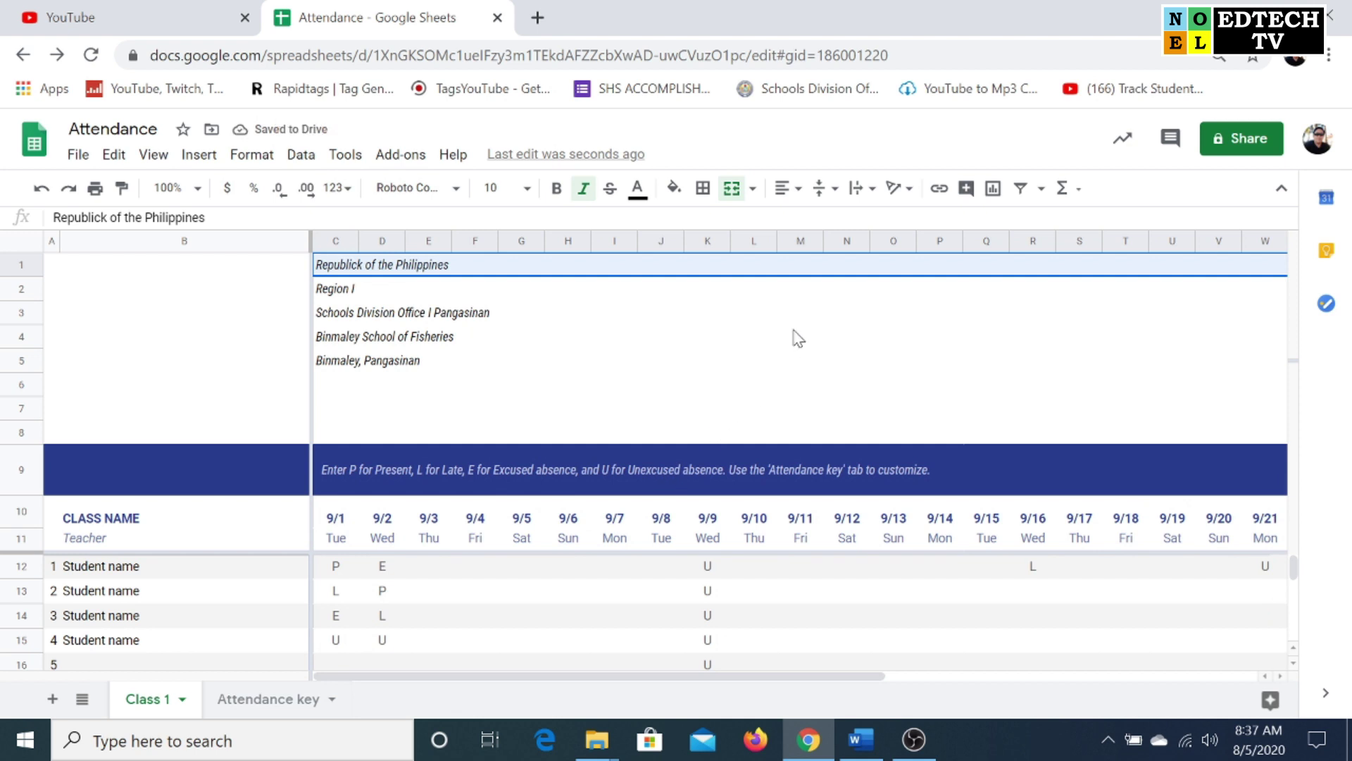
pyautogui.click(784, 188)
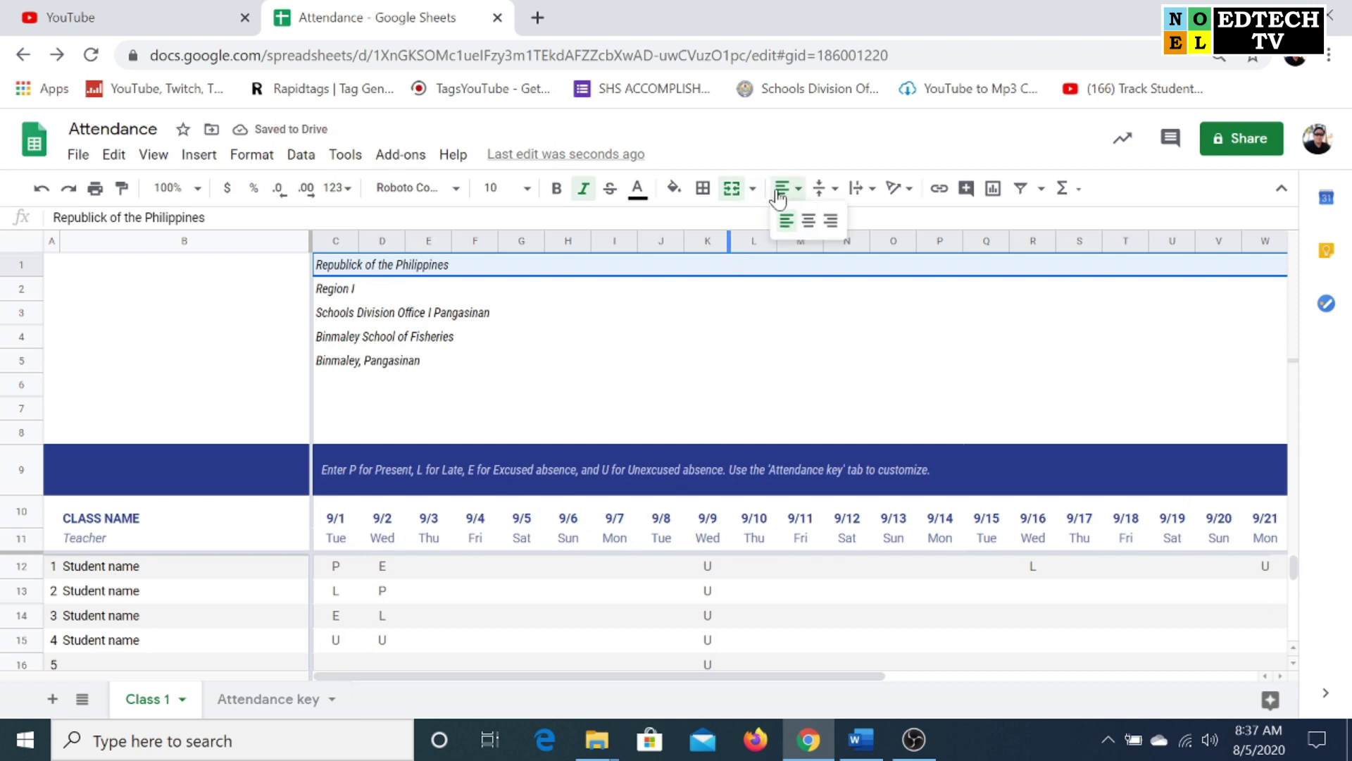
pyautogui.click(809, 222)
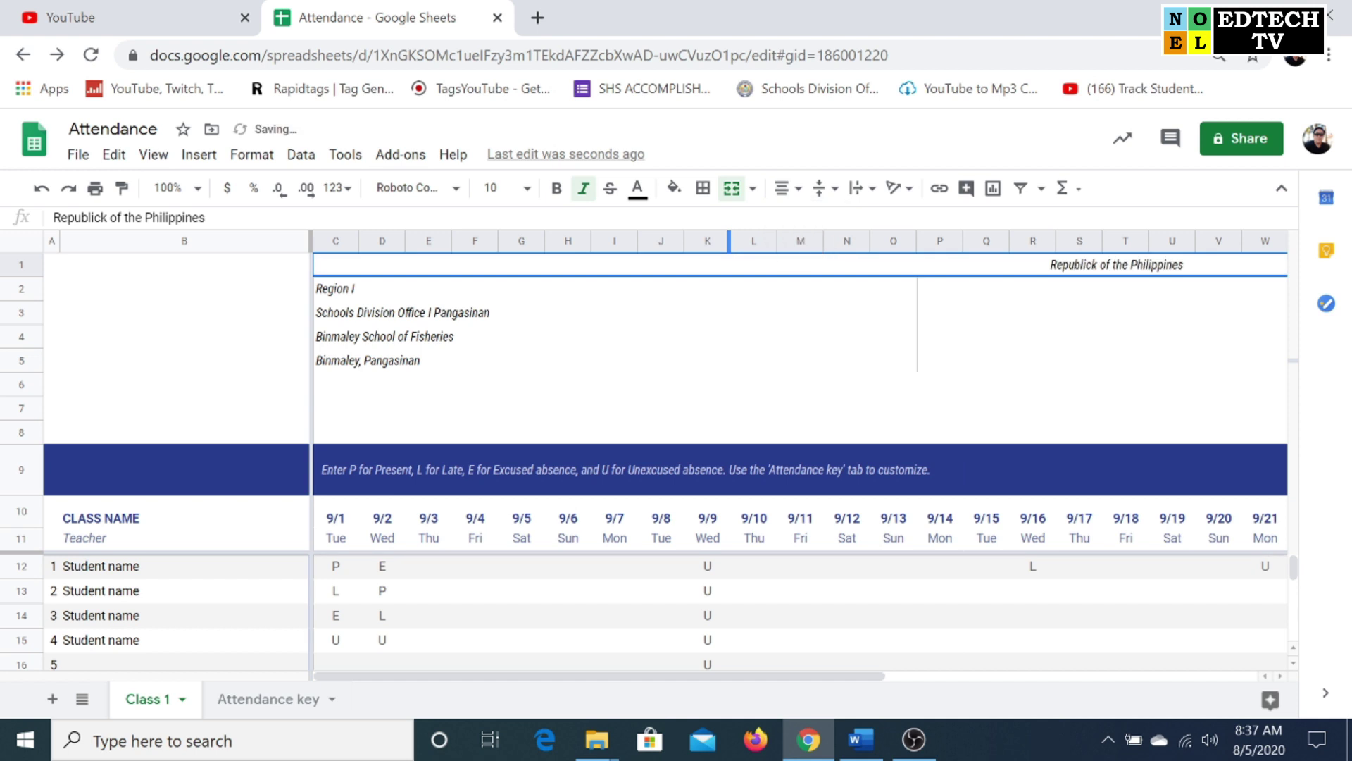
# Center the "Region I" text horizontally in cell C2
pyautogui.click(349, 290)
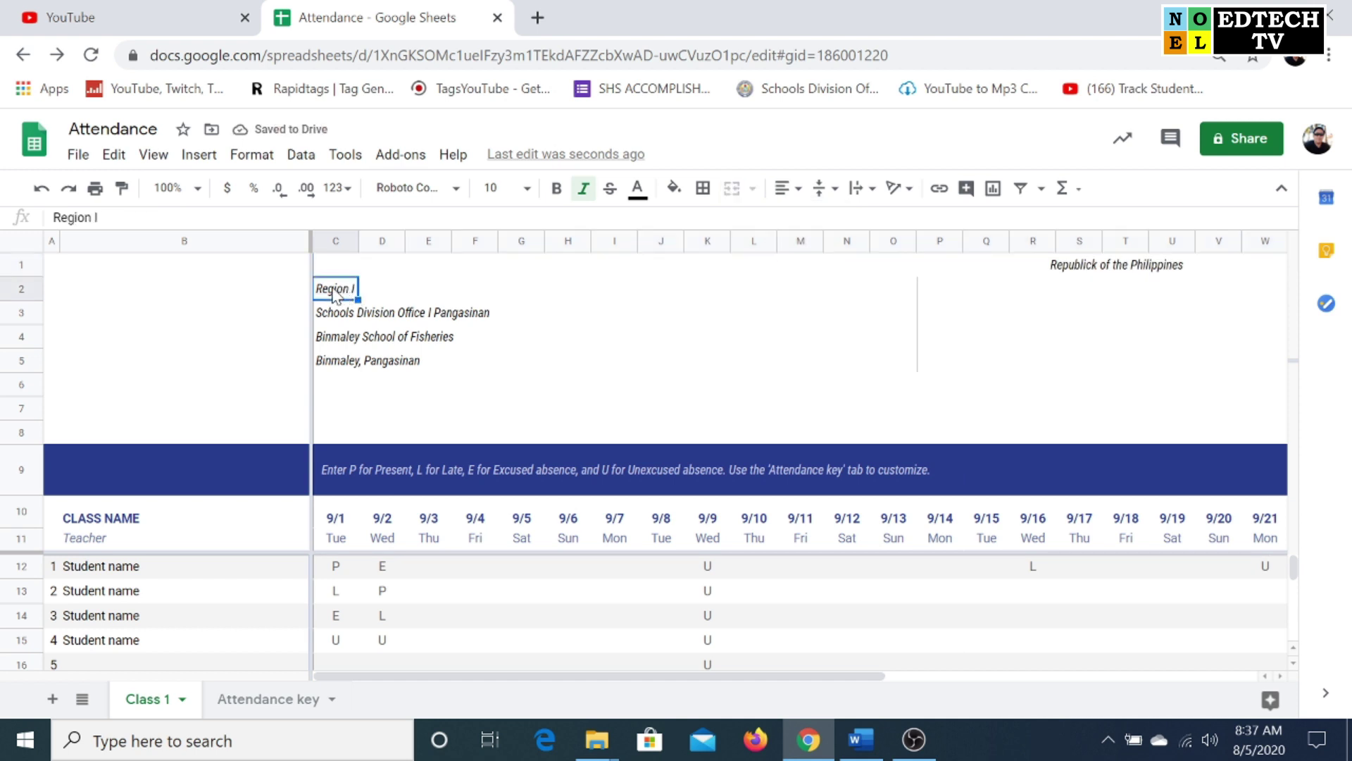
pyautogui.click(782, 188)
pyautogui.click(810, 224)
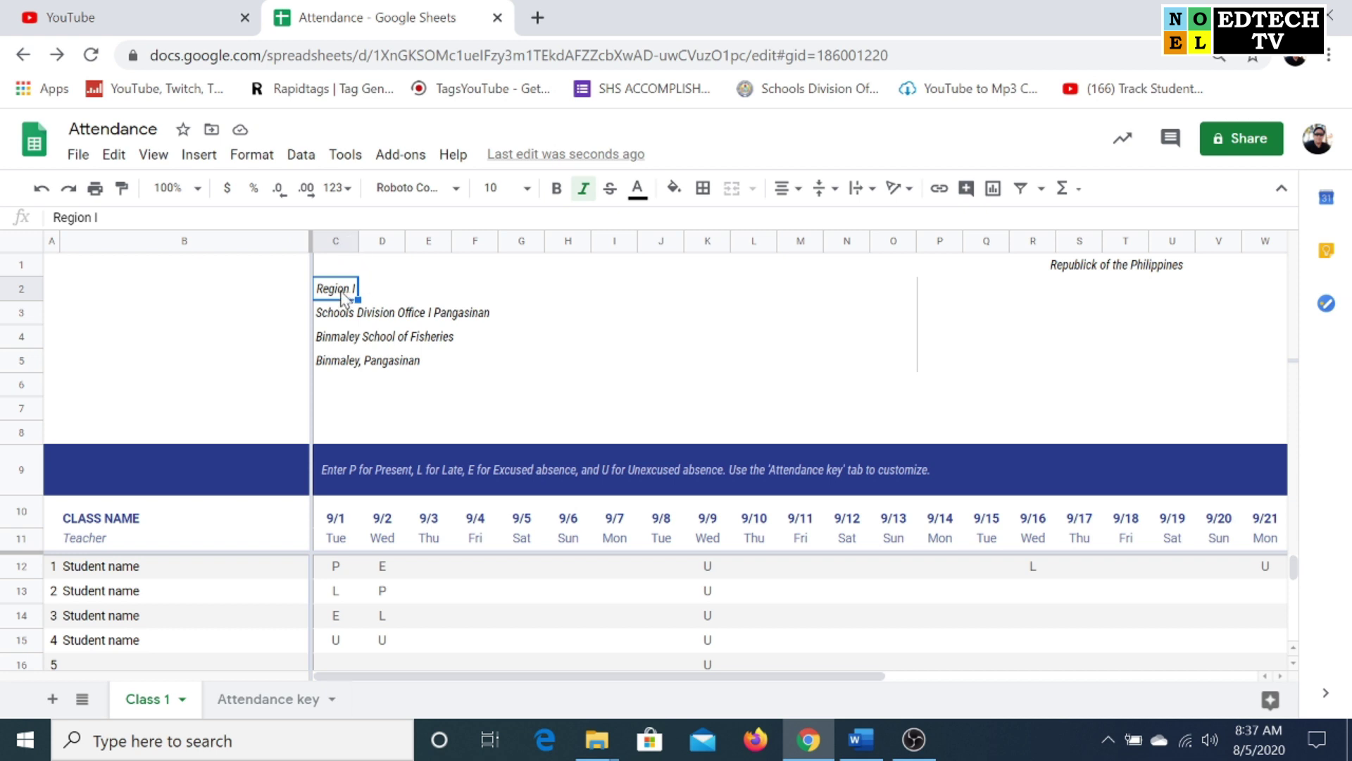
pyautogui.keyDown('shift'); pyautogui.click(1224, 315); pyautogui.keyUp('shift')
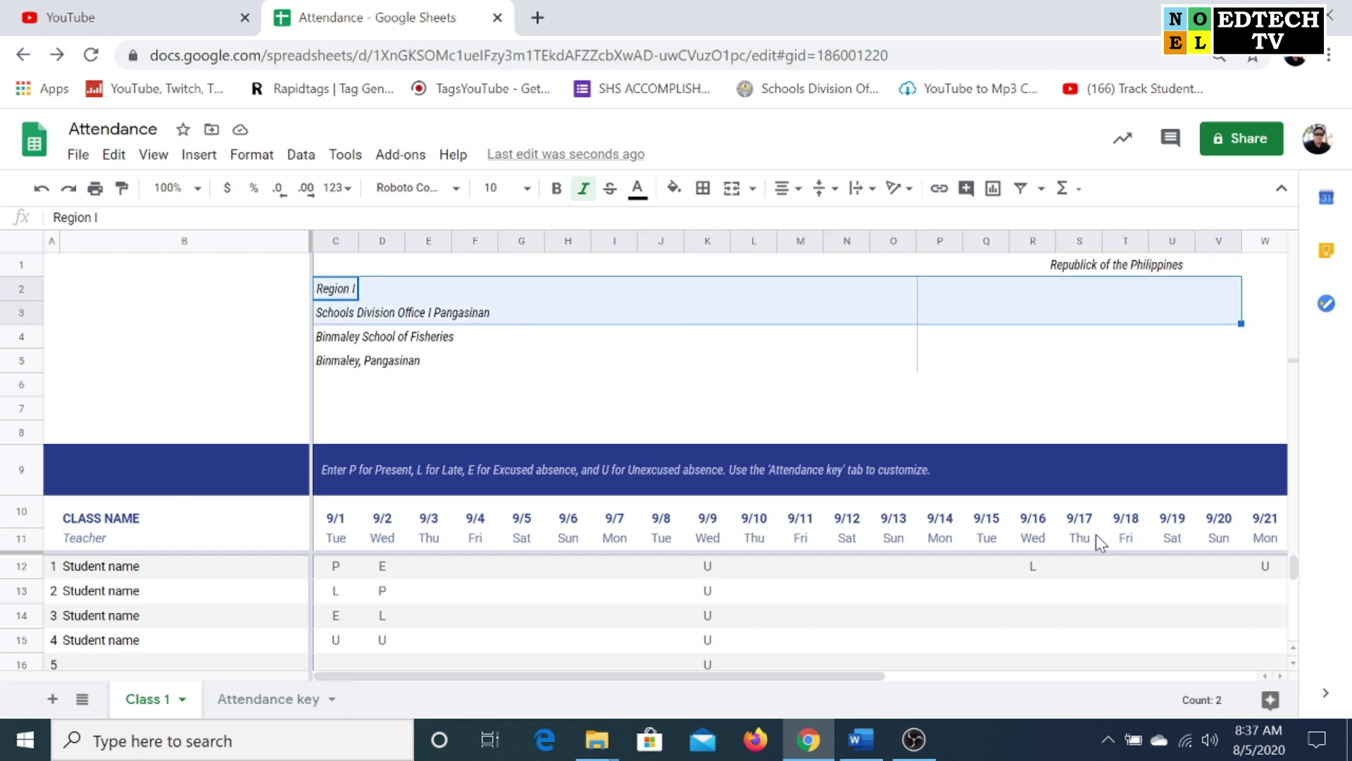
pyautogui.moveTo(847, 663); pyautogui.dragTo(1048, 665)
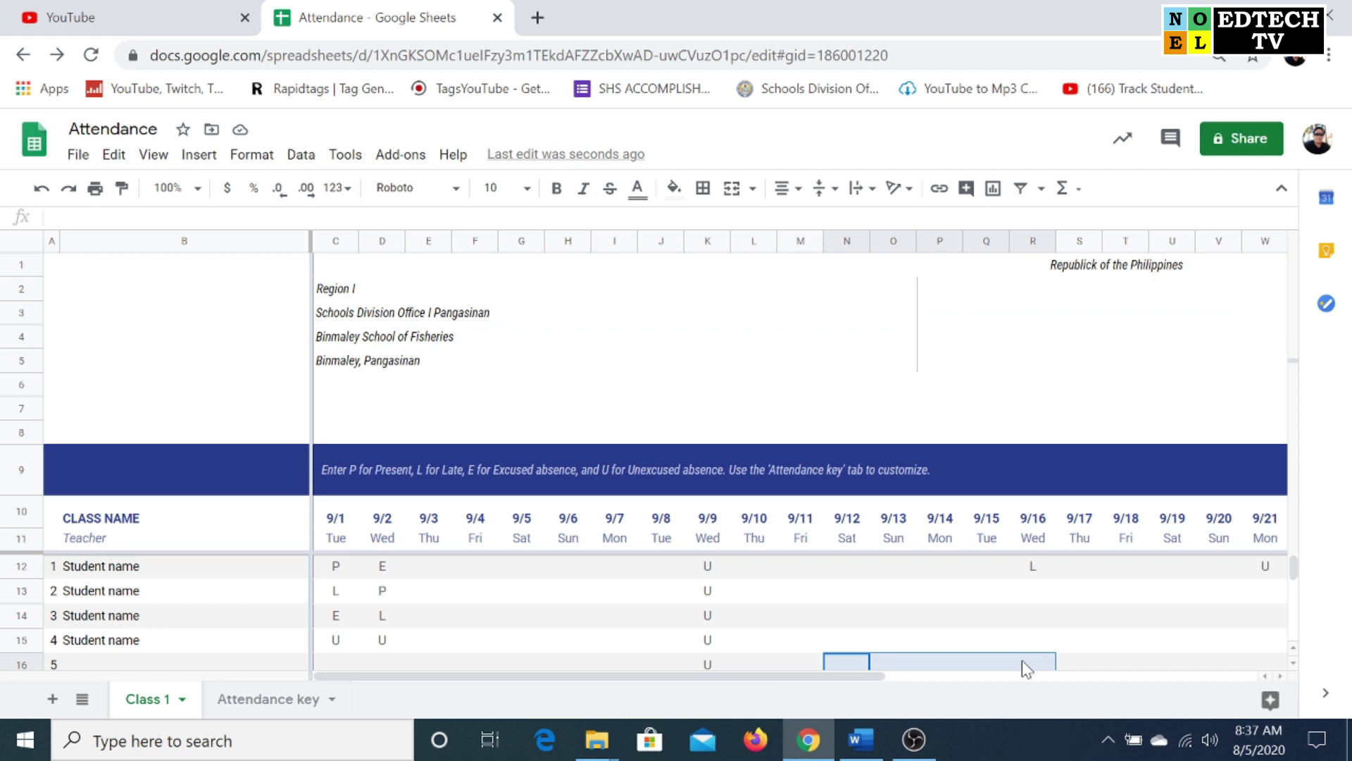
pyautogui.hscroll(1, 1035, 669)
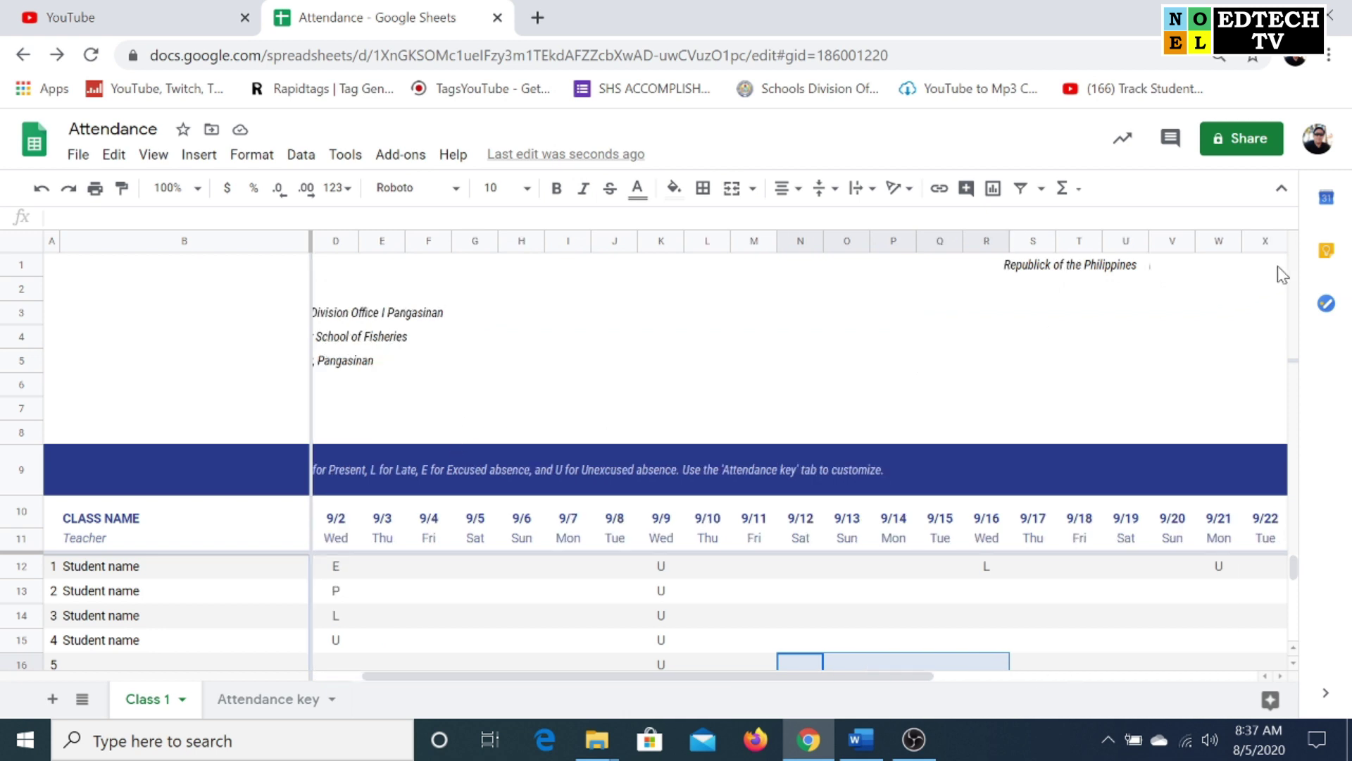
pyautogui.keyDown('shift'); pyautogui.click(1277, 300); pyautogui.keyUp('shift')
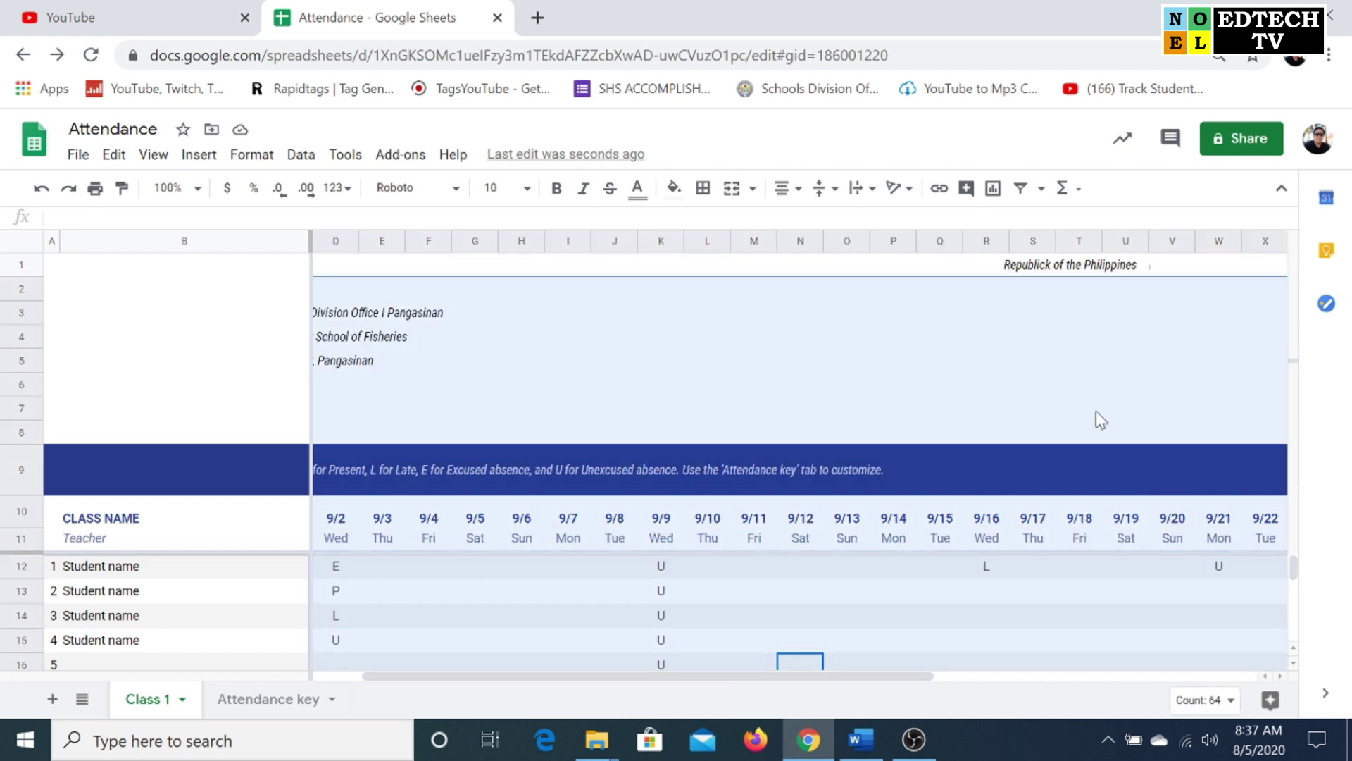
pyautogui.hscroll(-1, 779, 682)
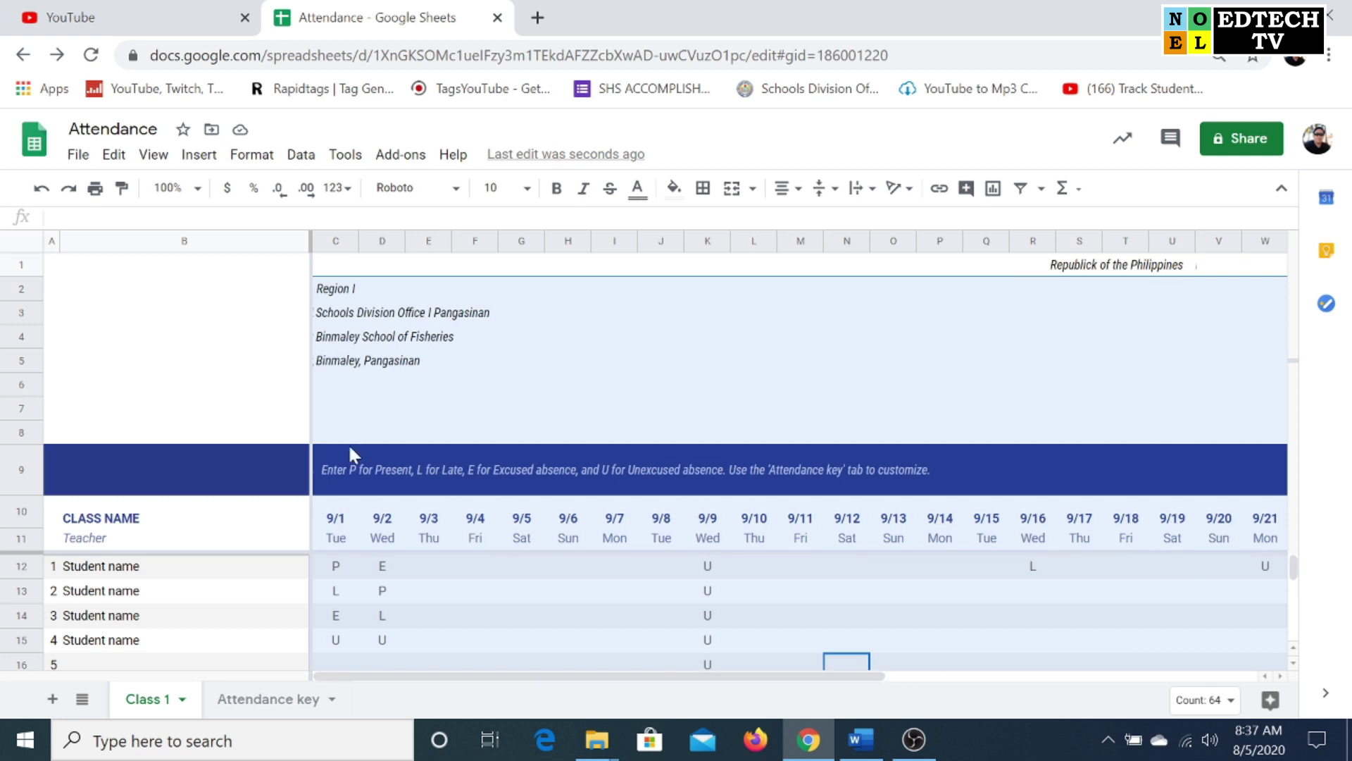
# Merge cells C2 through AJ2 into one cell for the "Region I" line
pyautogui.click(340, 303)
pyautogui.moveTo(577, 676); pyautogui.dragTo(1115, 664)
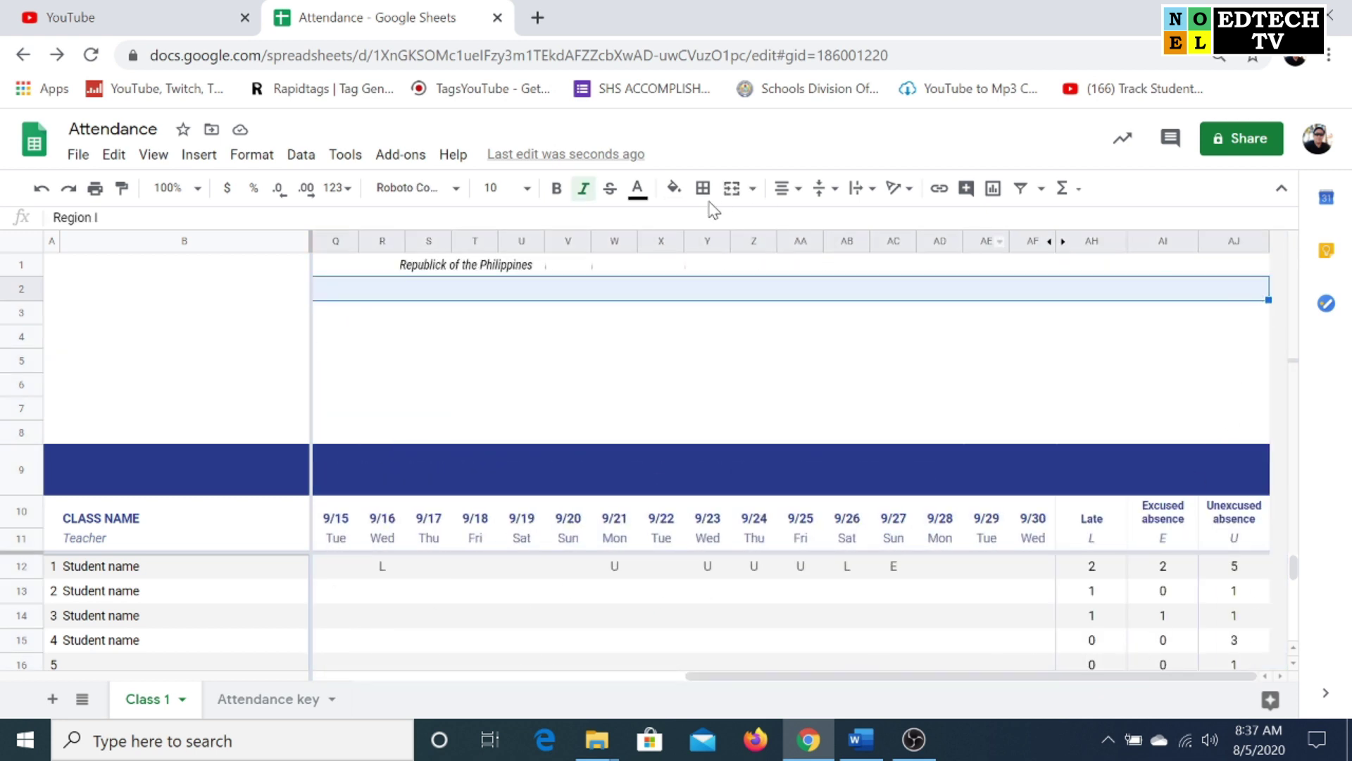
pyautogui.click(248, 156)
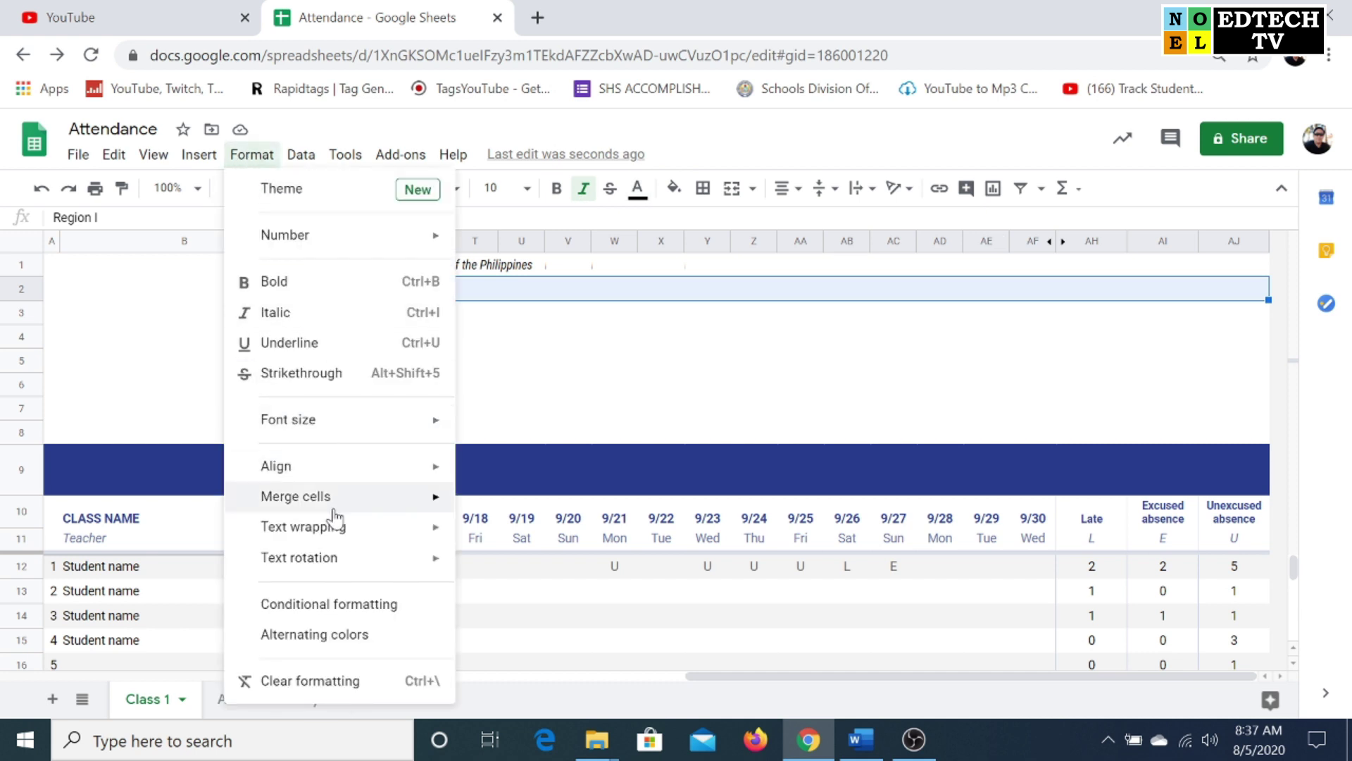
pyautogui.moveTo(339, 500)
pyautogui.click(548, 504)
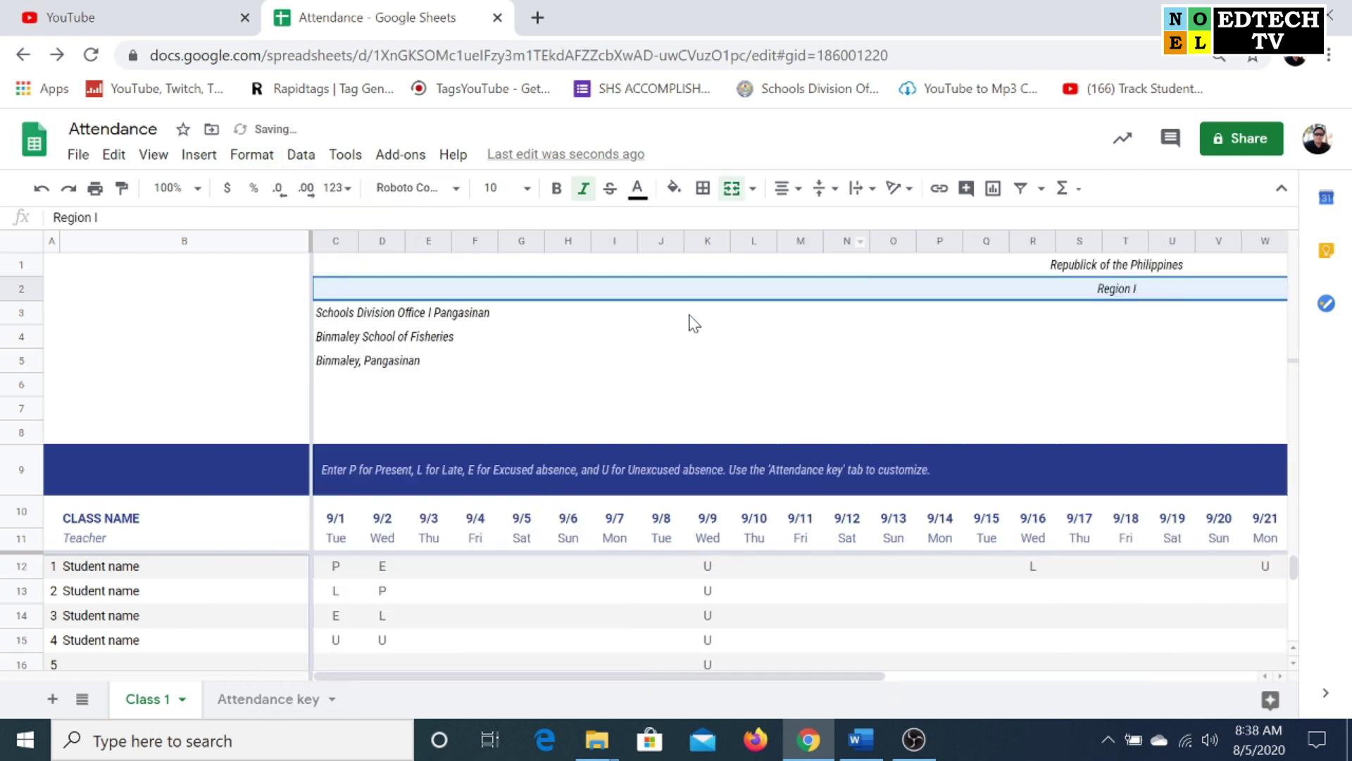
# Center the "Schools Division Office I Pangasinan" line horizontally and merge cells C3 through AJ3 into one cell
pyautogui.click(350, 315)
pyautogui.moveTo(620, 676); pyautogui.dragTo(1172, 669)
pyautogui.keyDown('shift'); pyautogui.click(1257, 297); pyautogui.keyUp('shift')
pyautogui.keyDown('shift'); pyautogui.click(1253, 309); pyautogui.keyUp('shift')
pyautogui.click(787, 188)
pyautogui.click(799, 227)
pyautogui.click(252, 155)
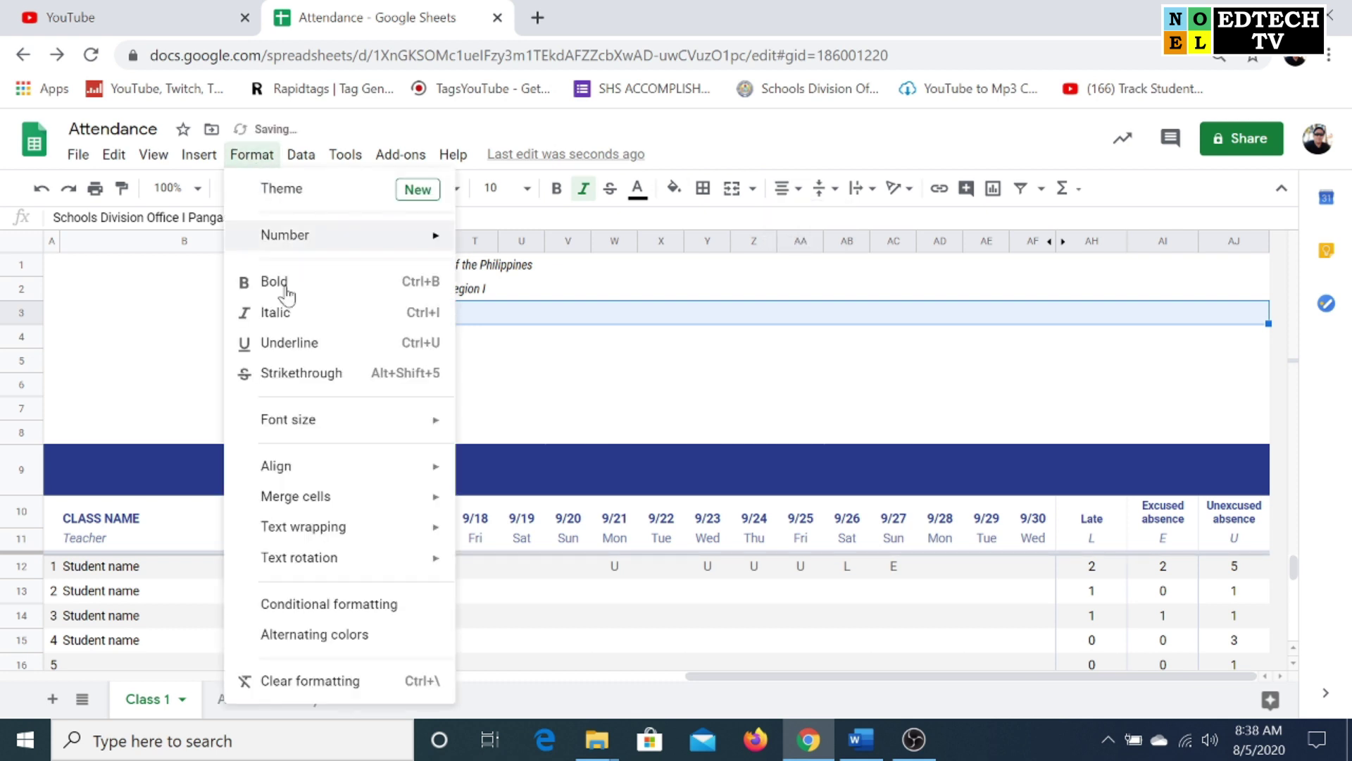
pyautogui.moveTo(334, 506)
pyautogui.click(493, 504)
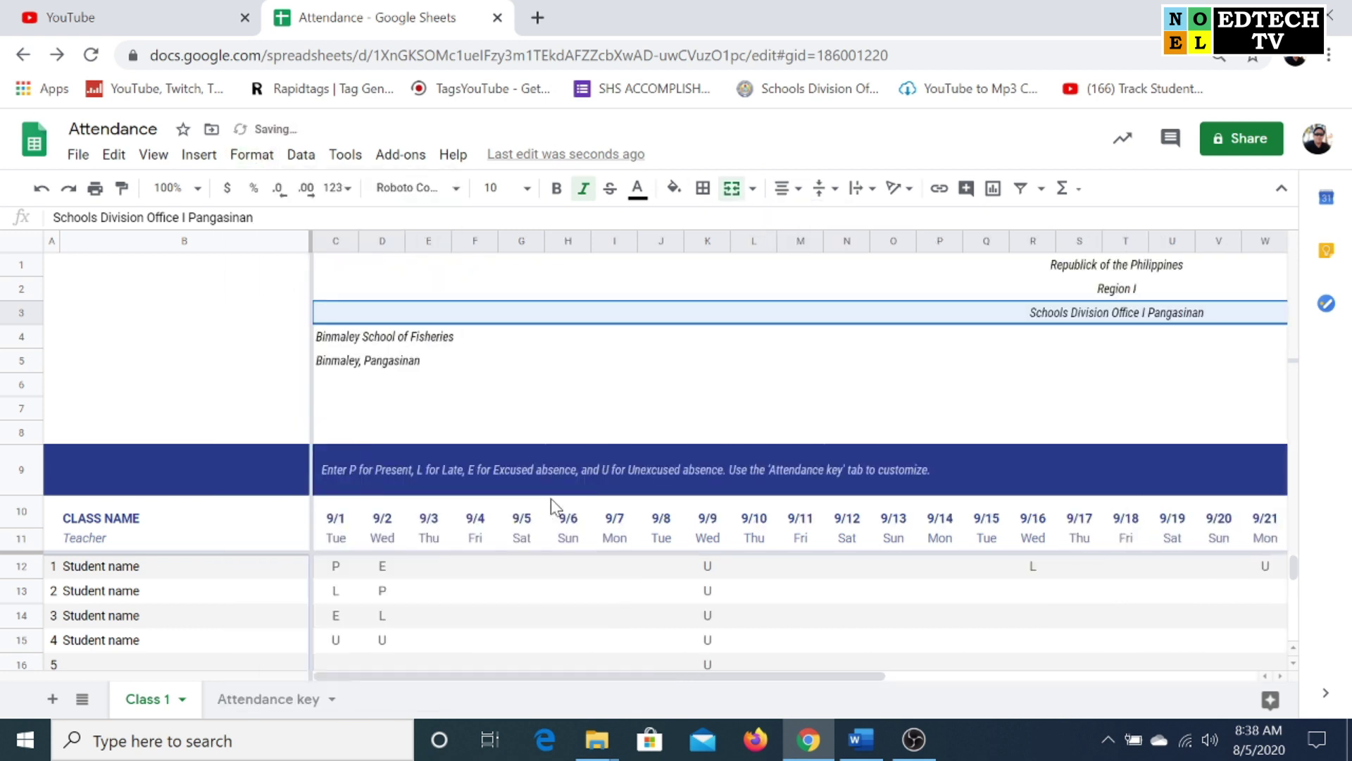
# Apply horizontal center alignment to cells C4 through AJ4, which hold the "Binmaley School of Fisheries" line
pyautogui.click(394, 339)
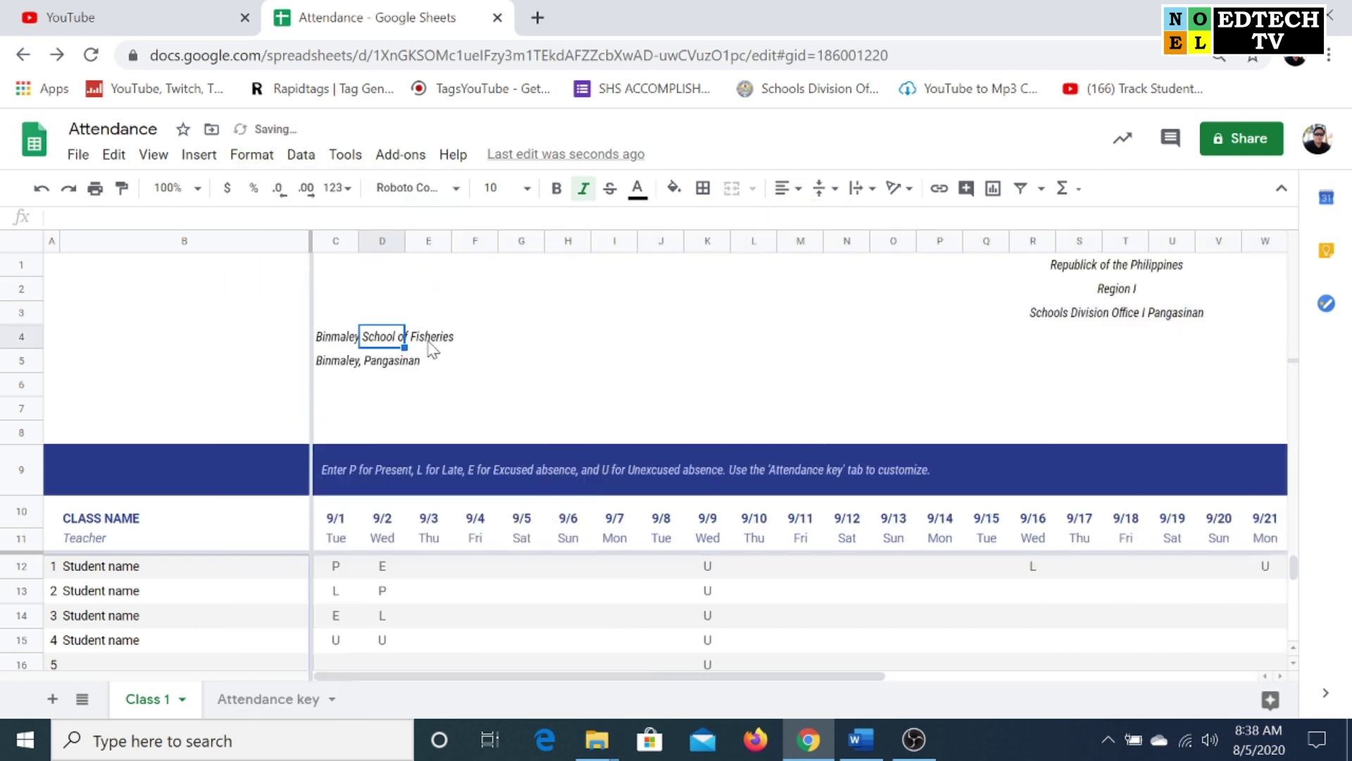
pyautogui.click(338, 338)
pyautogui.moveTo(604, 672); pyautogui.dragTo(1021, 676)
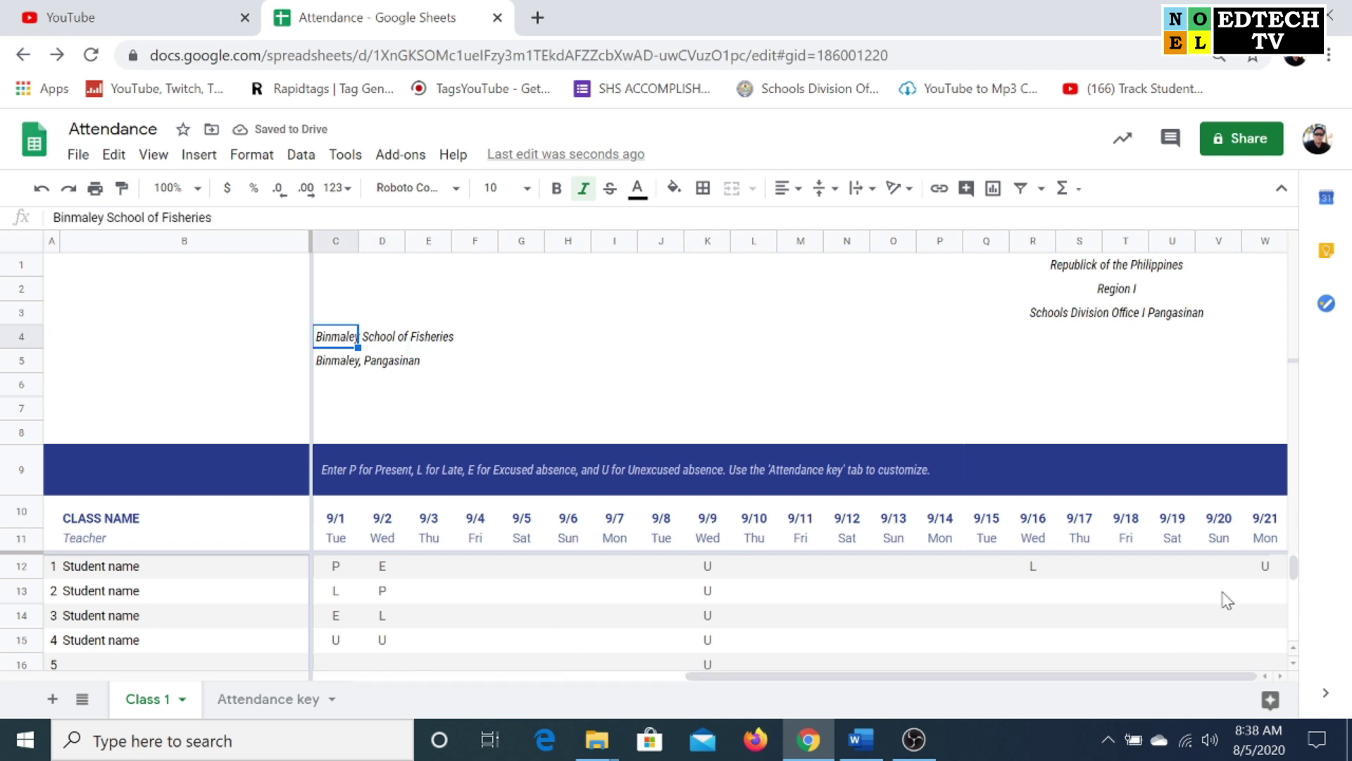
pyautogui.keyDown('shift'); pyautogui.click(1276, 337); pyautogui.keyUp('shift')
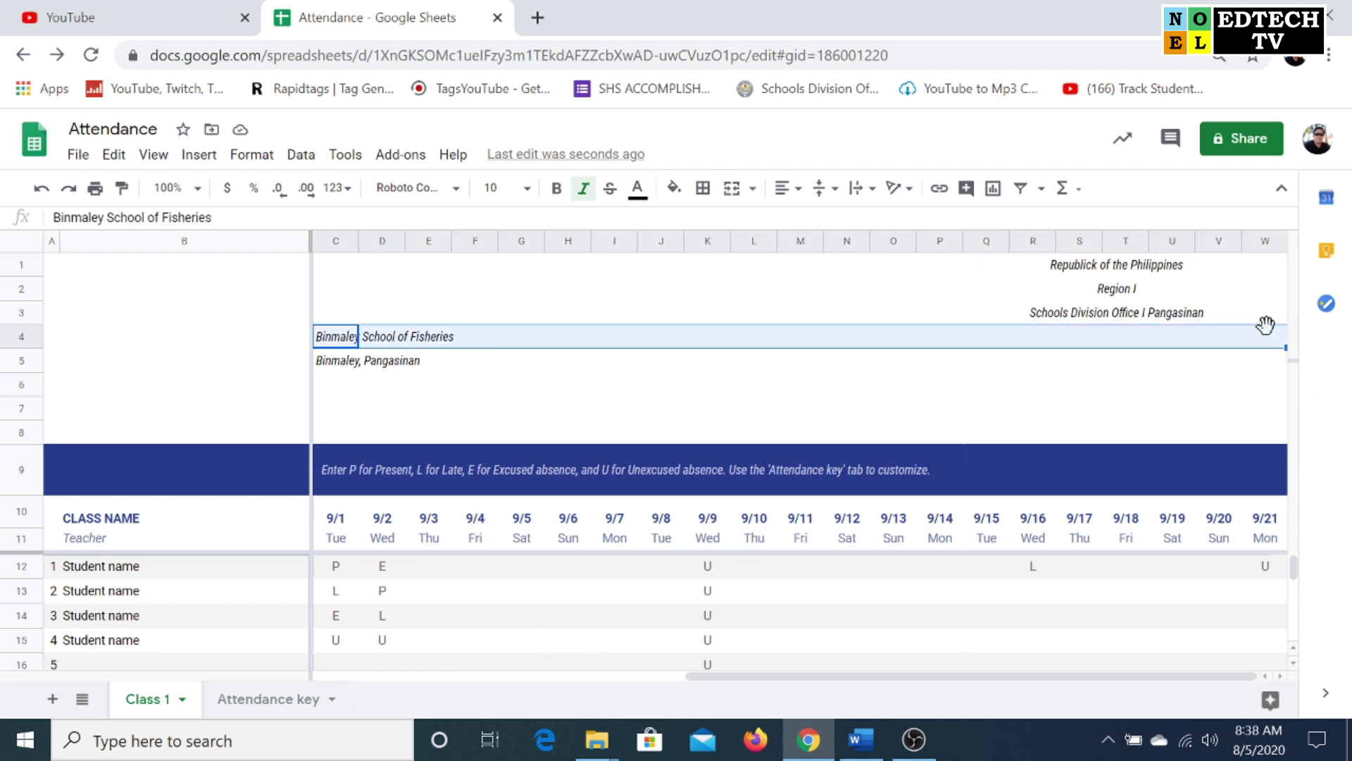
pyautogui.hotkey('shift', 'Right')
pyautogui.hotkey('shift', 'Right')
pyautogui.hotkey('shift', 'Right')
pyautogui.hotkey('shift', 'Right')
pyautogui.hotkey('shift', 'Right')
pyautogui.hotkey('shift', 'Right')
pyautogui.hotkey('shift', 'Right')
pyautogui.hotkey('shift', 'Right')
pyautogui.hotkey('shift', 'Right')
pyautogui.hotkey('shift', 'Right')
pyautogui.hotkey('shift', 'Right')
pyautogui.hotkey('shift', 'Right')
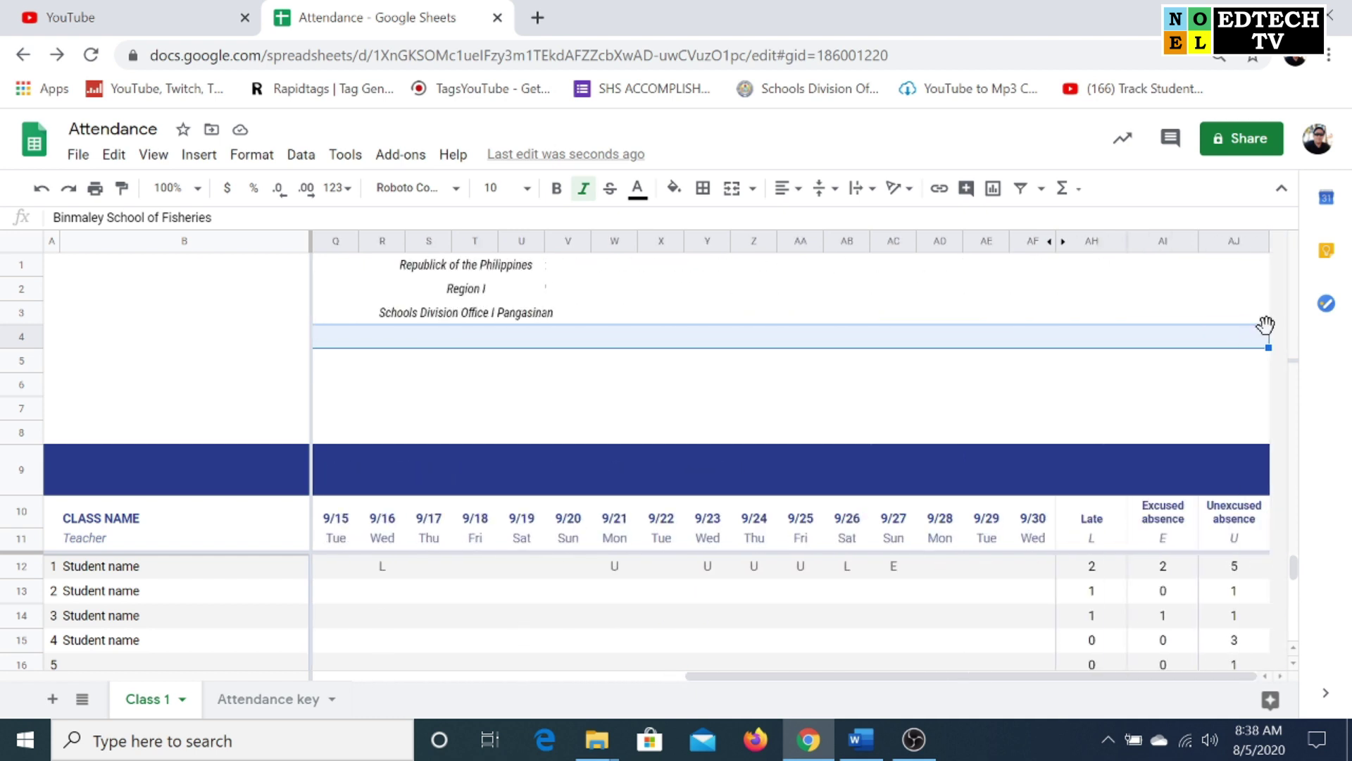
pyautogui.click(786, 188)
pyautogui.click(831, 221)
pyautogui.click(783, 188)
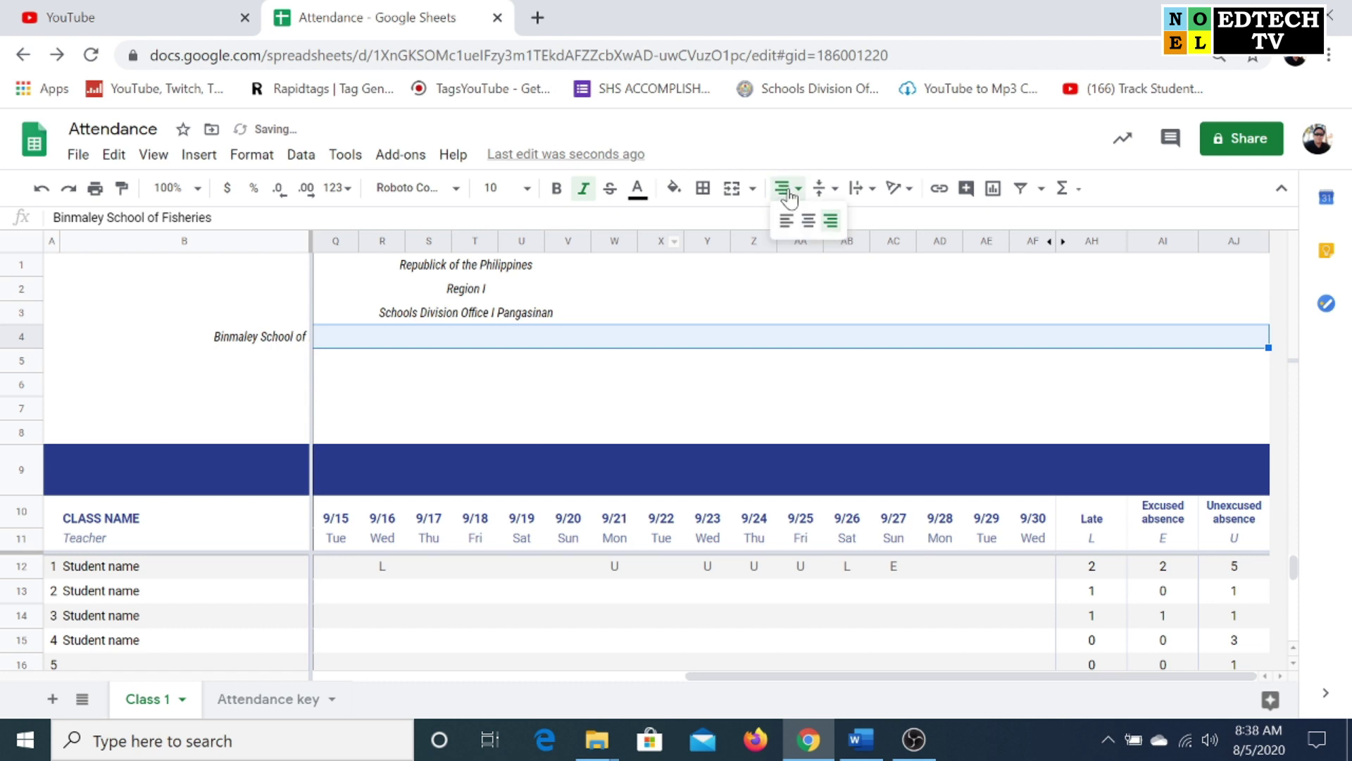
pyautogui.click(808, 224)
# Merge cells C4 through AJ4 into one cell
pyautogui.click(251, 155)
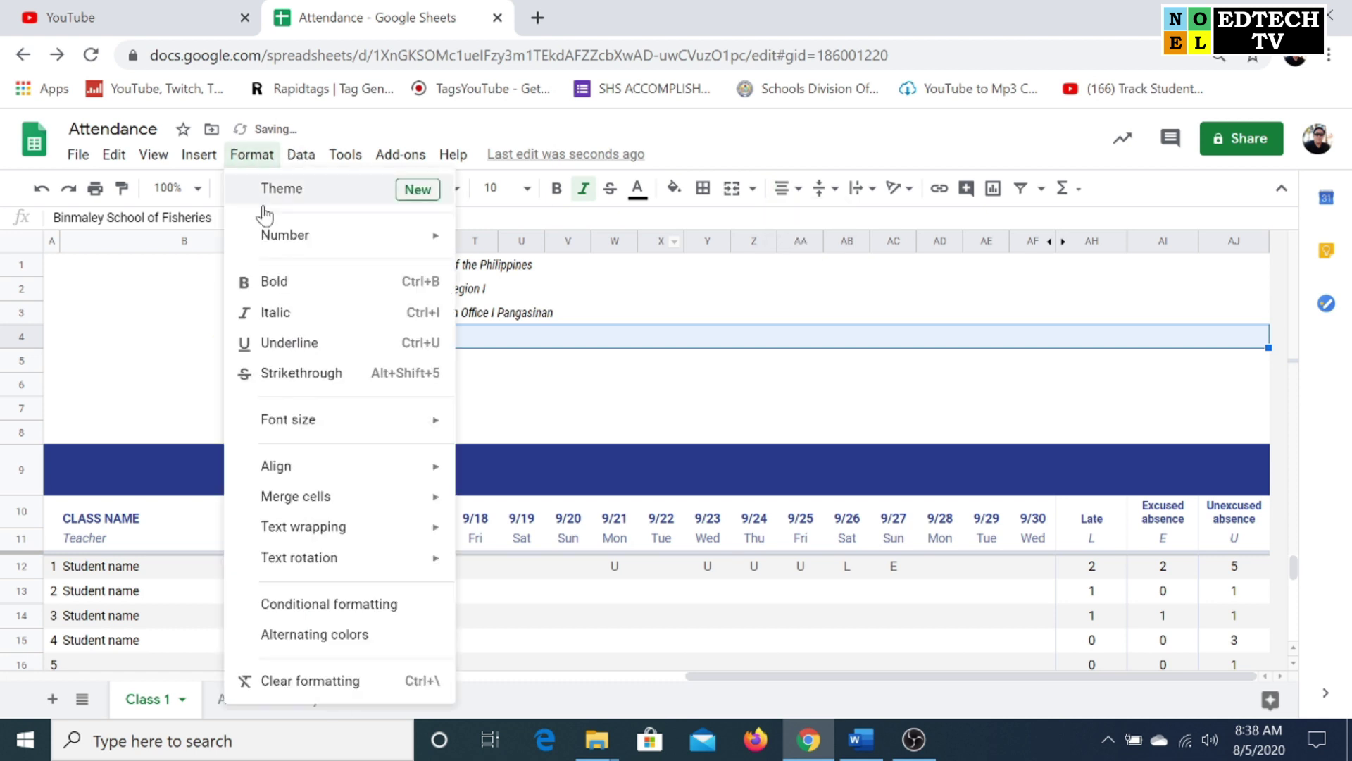
pyautogui.moveTo(348, 499)
pyautogui.click(521, 506)
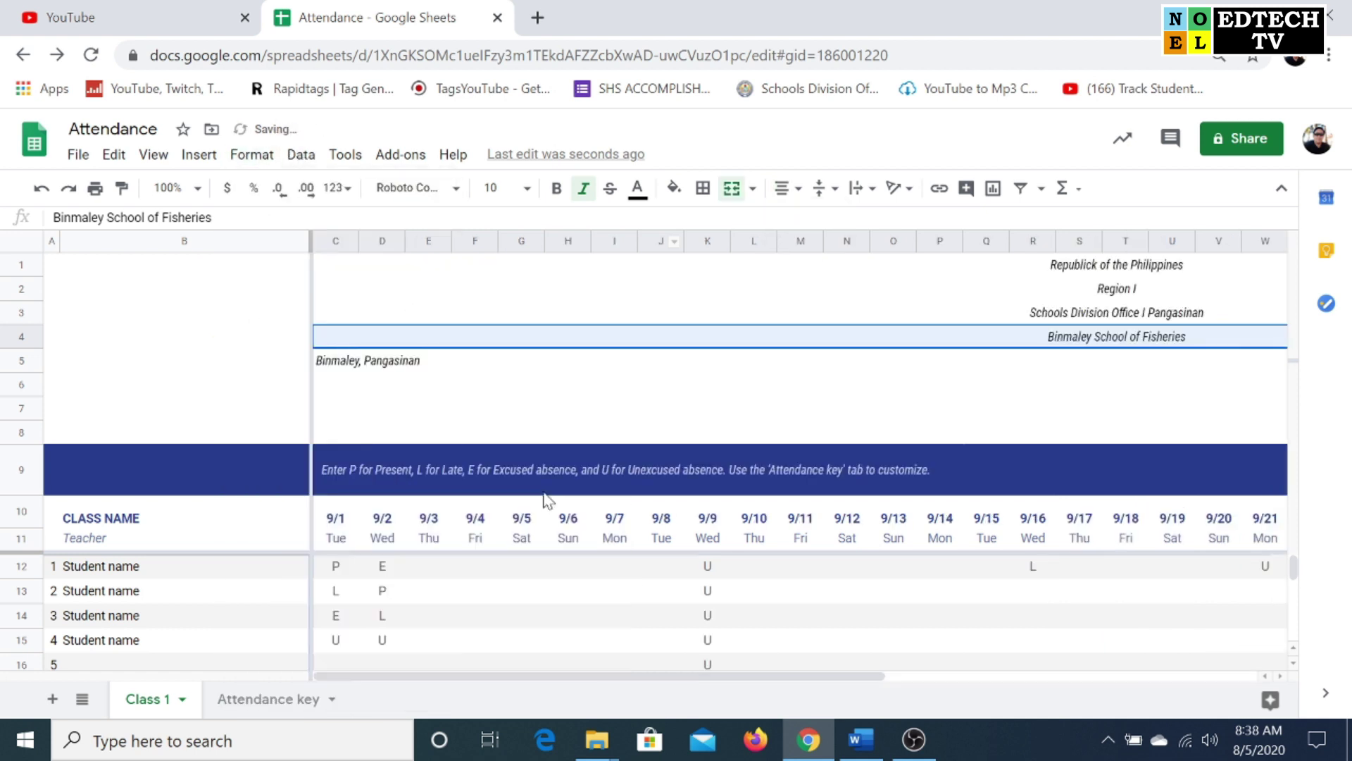
# Center the "Binmaley, Pangasinan" line horizontally and merge cells C5 through AJ5 into one cell
pyautogui.click(399, 366)
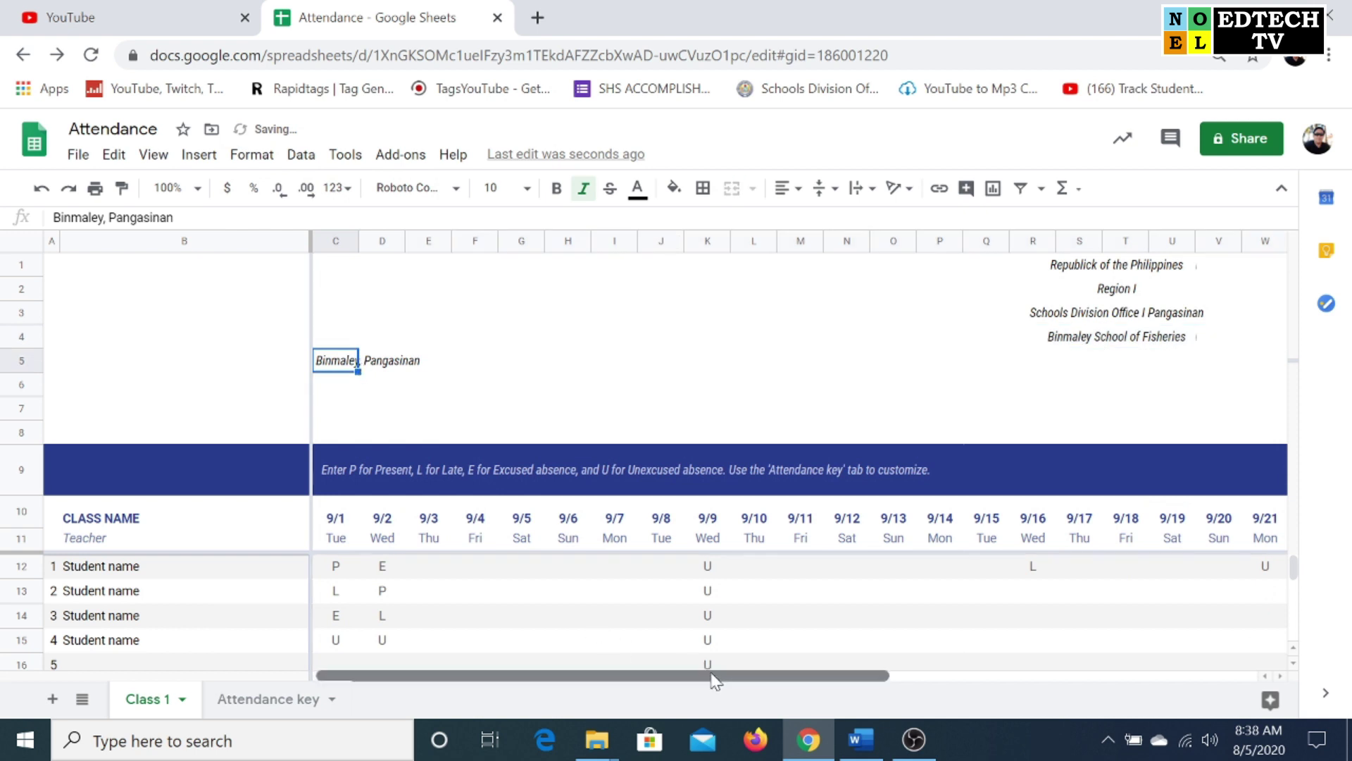
pyautogui.moveTo(719, 674); pyautogui.dragTo(1146, 686)
pyautogui.keyDown('shift'); pyautogui.click(1240, 341); pyautogui.keyUp('shift')
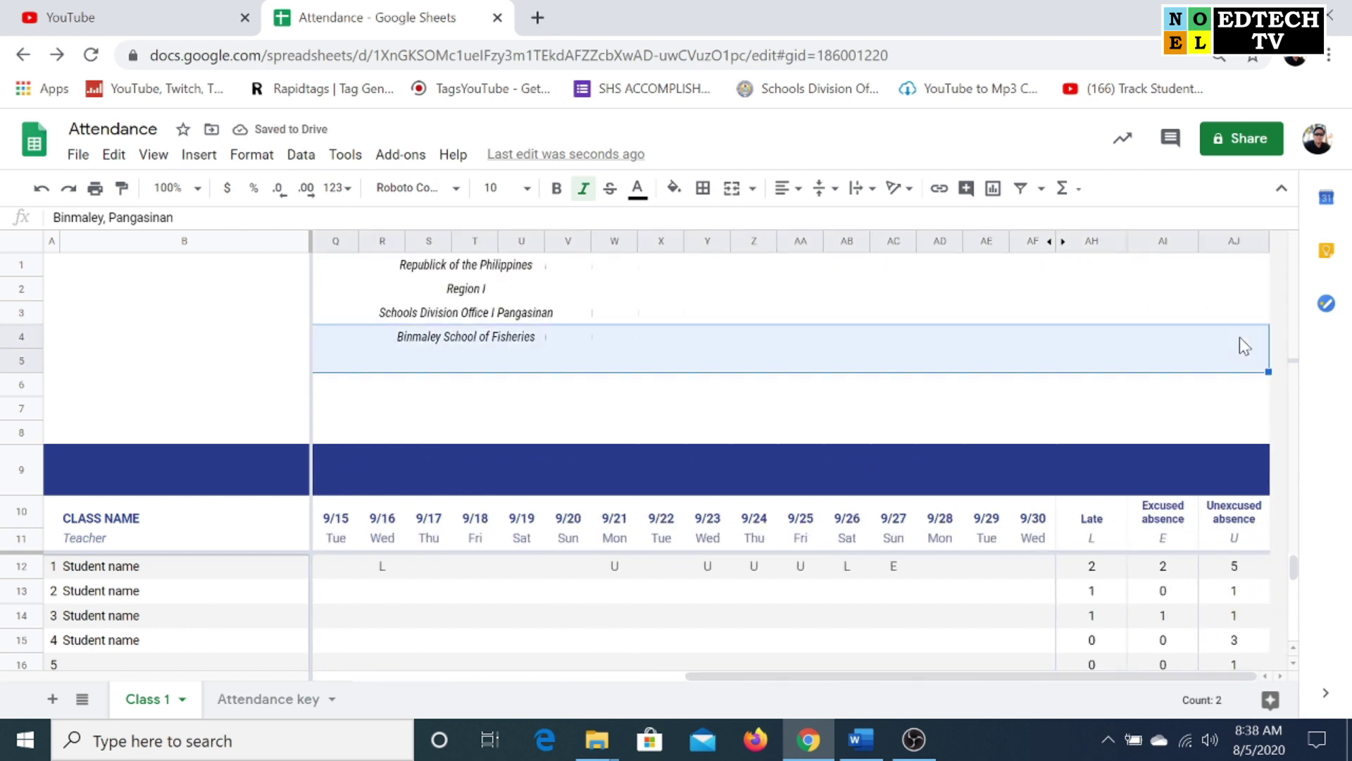
pyautogui.keyDown('shift'); pyautogui.click(1258, 363); pyautogui.keyUp('shift')
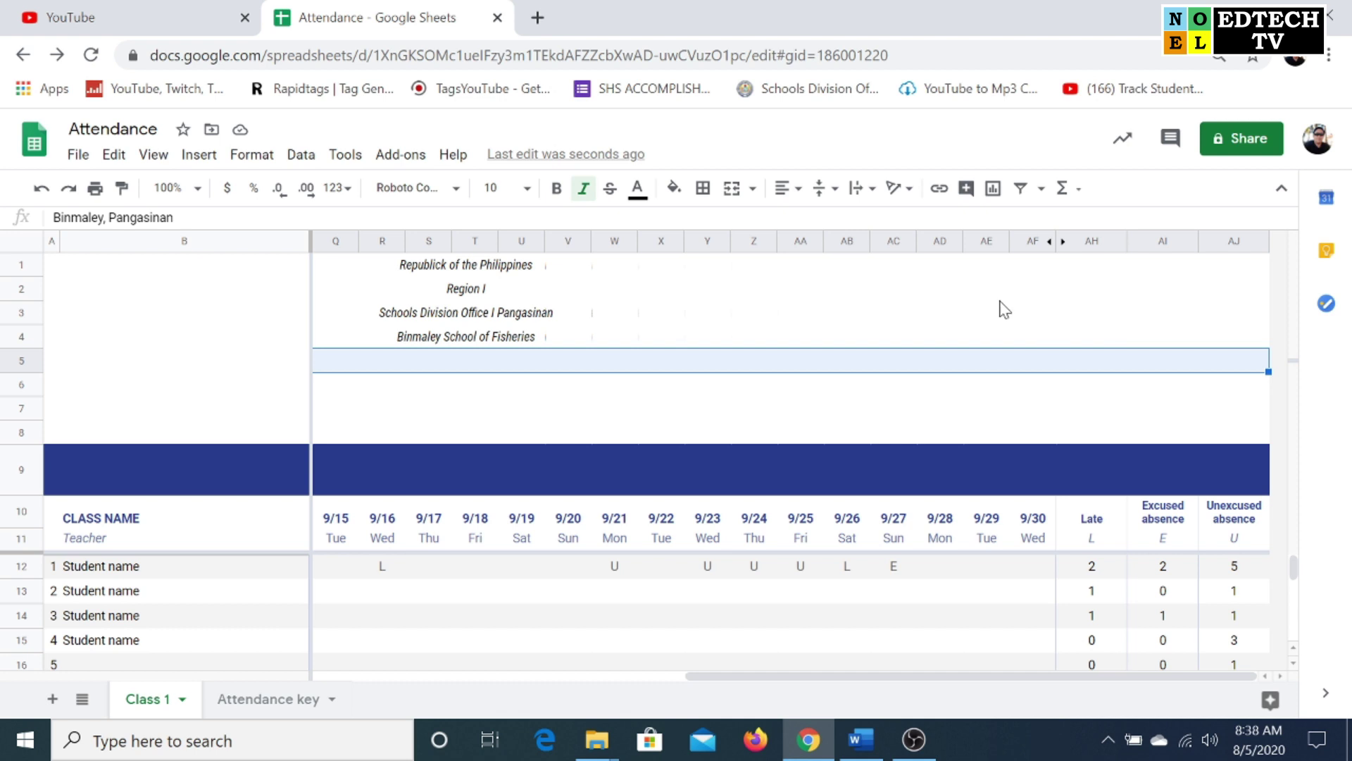
pyautogui.click(782, 187)
pyautogui.click(801, 224)
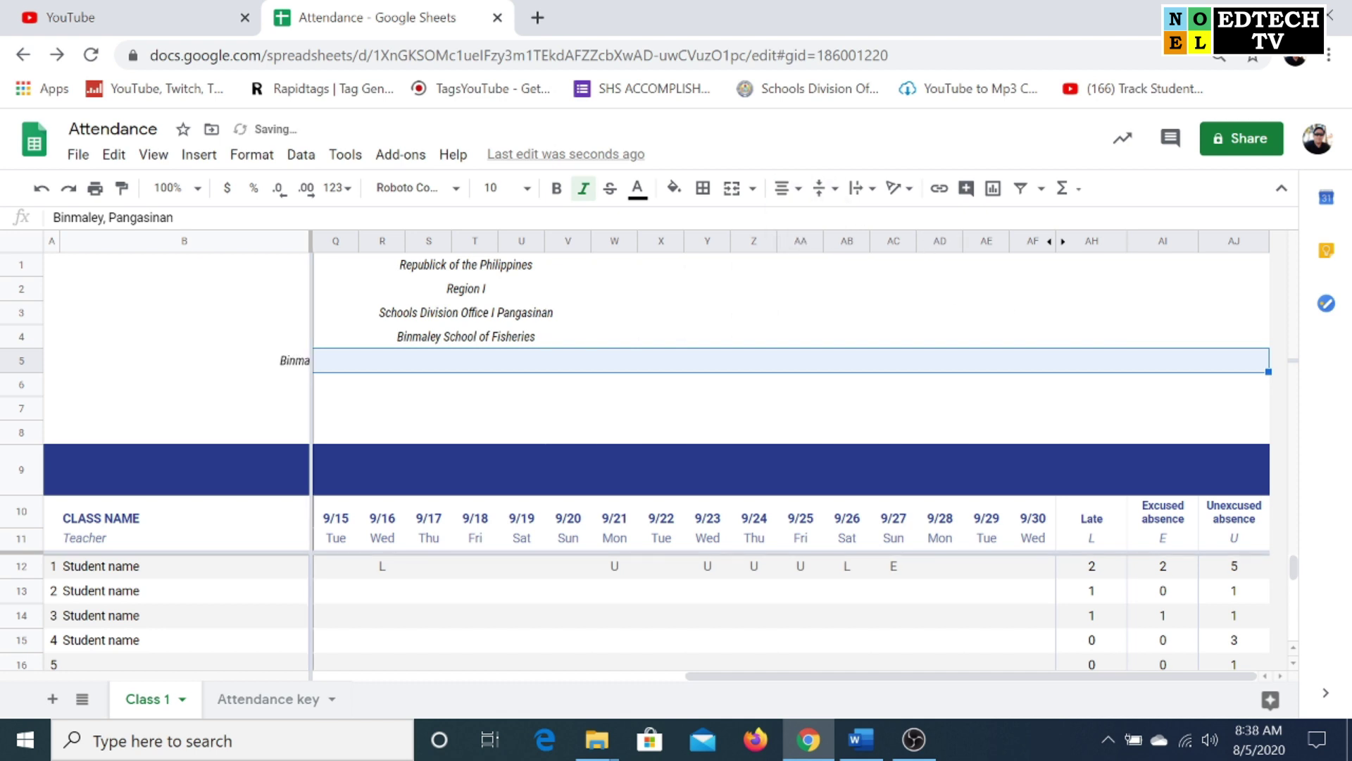
pyautogui.click(251, 154)
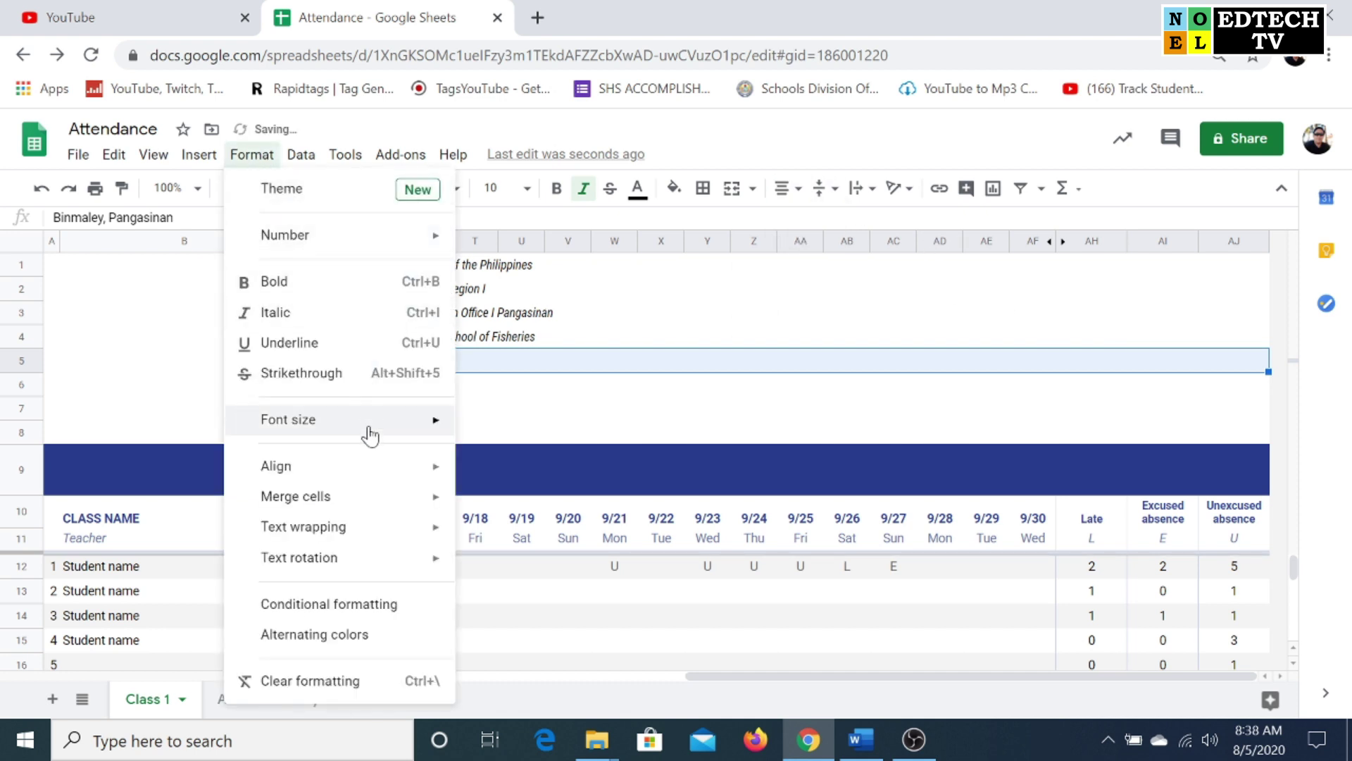
pyautogui.moveTo(362, 501)
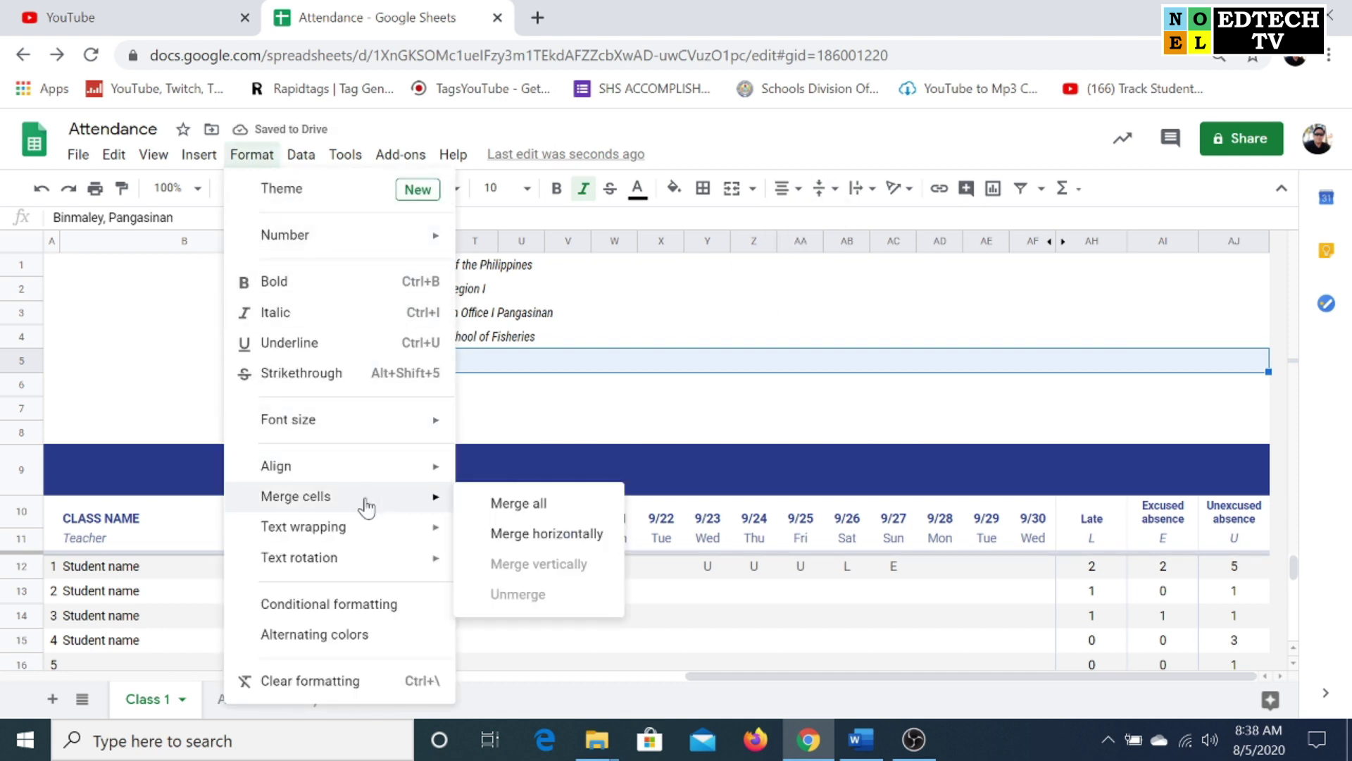
pyautogui.click(519, 504)
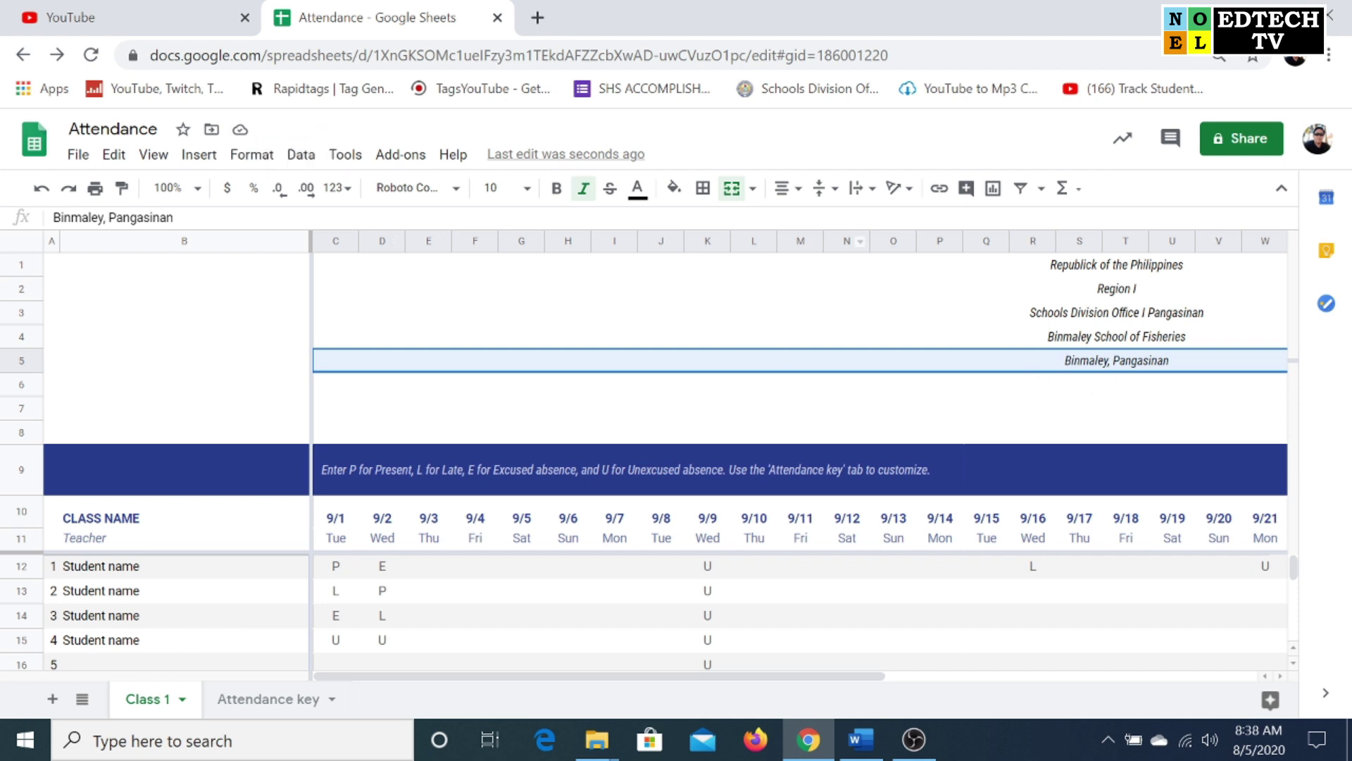
# Make the "Schools Division Office I Pangasinan" line in row 3 bold with font size 12
pyautogui.click(1106, 267)
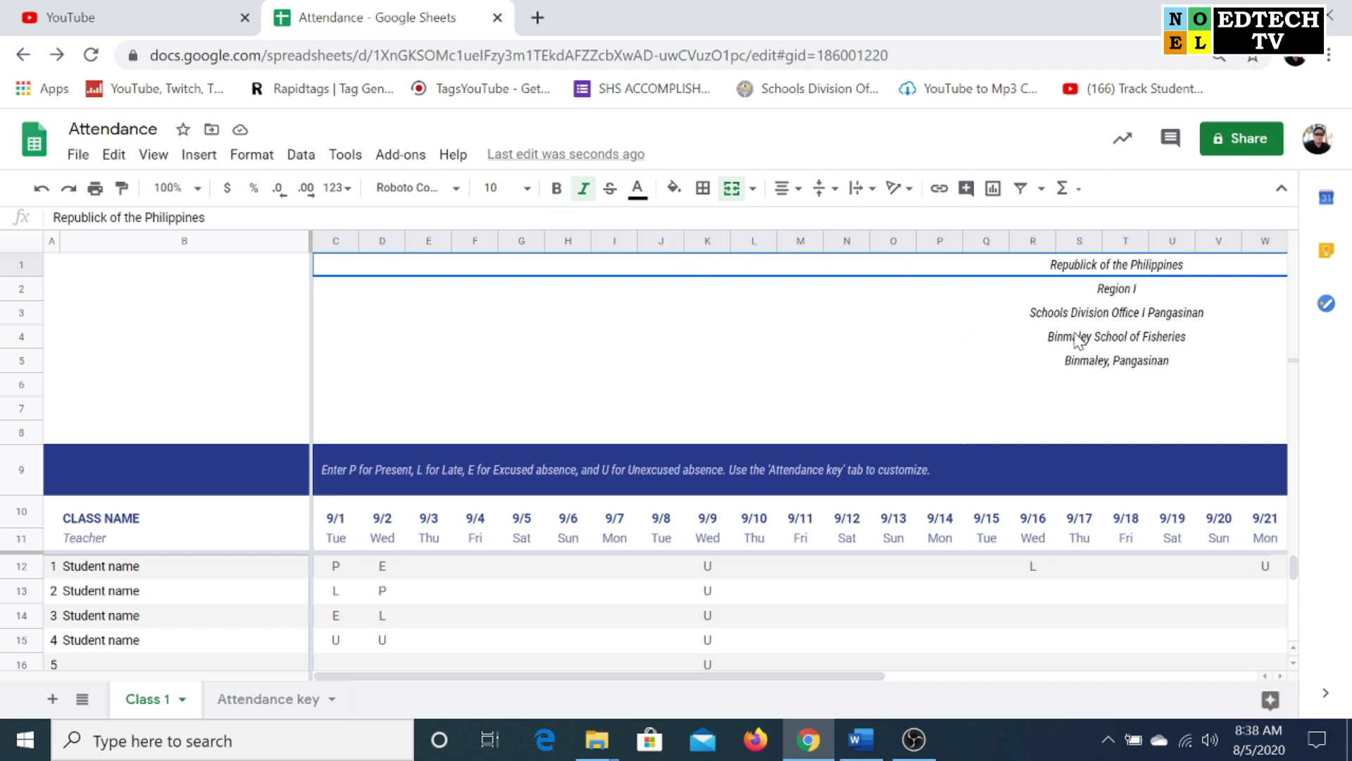
pyautogui.click(1052, 314)
pyautogui.click(557, 188)
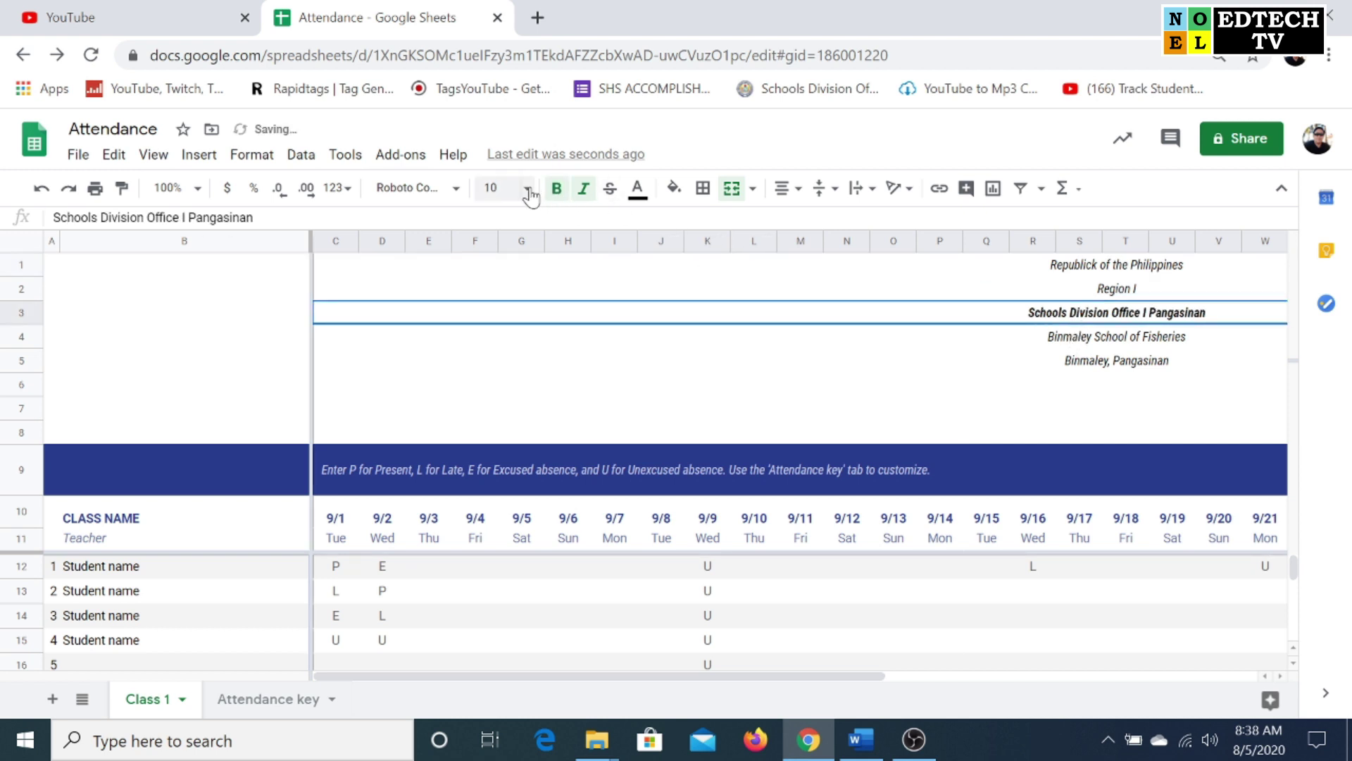
pyautogui.click(528, 188)
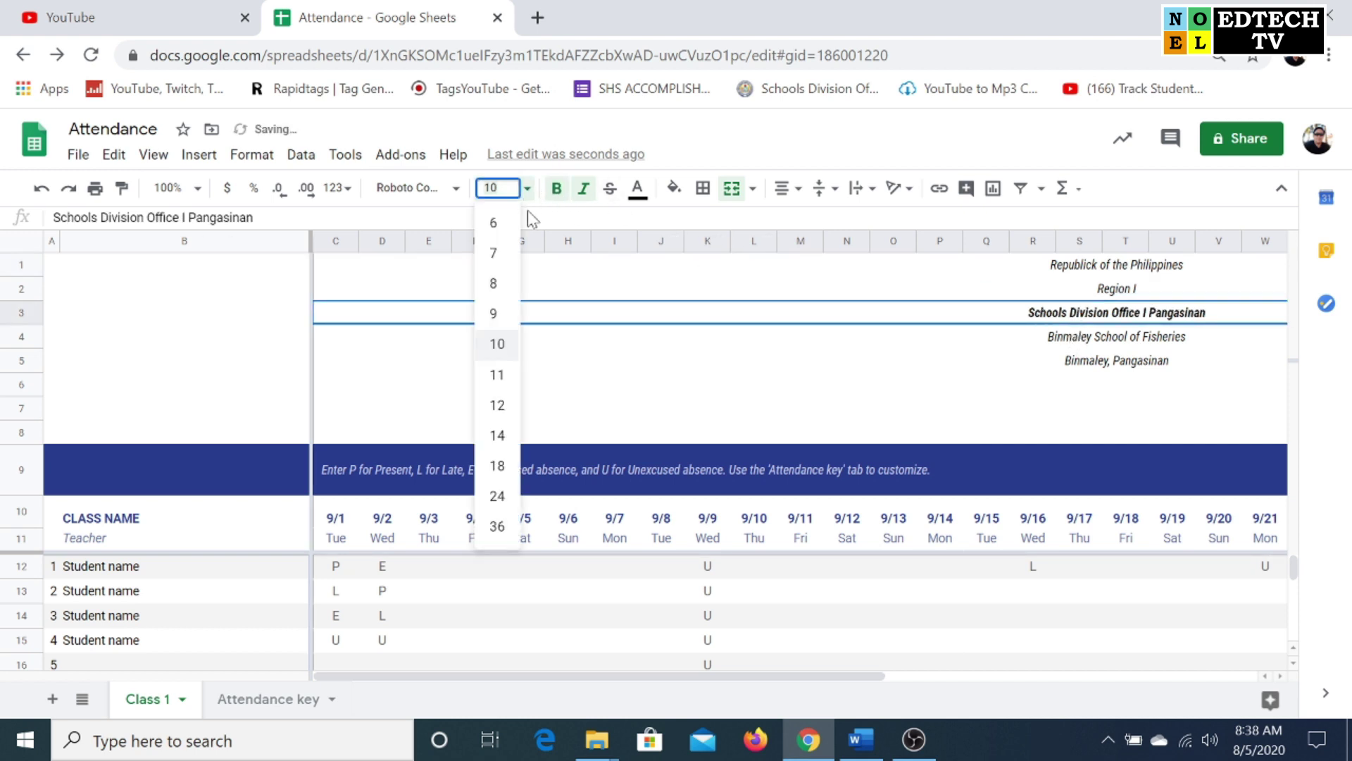
pyautogui.click(498, 405)
# Set the font size of all five header lines in rows 1 to 5 to 12
pyautogui.click(1120, 268)
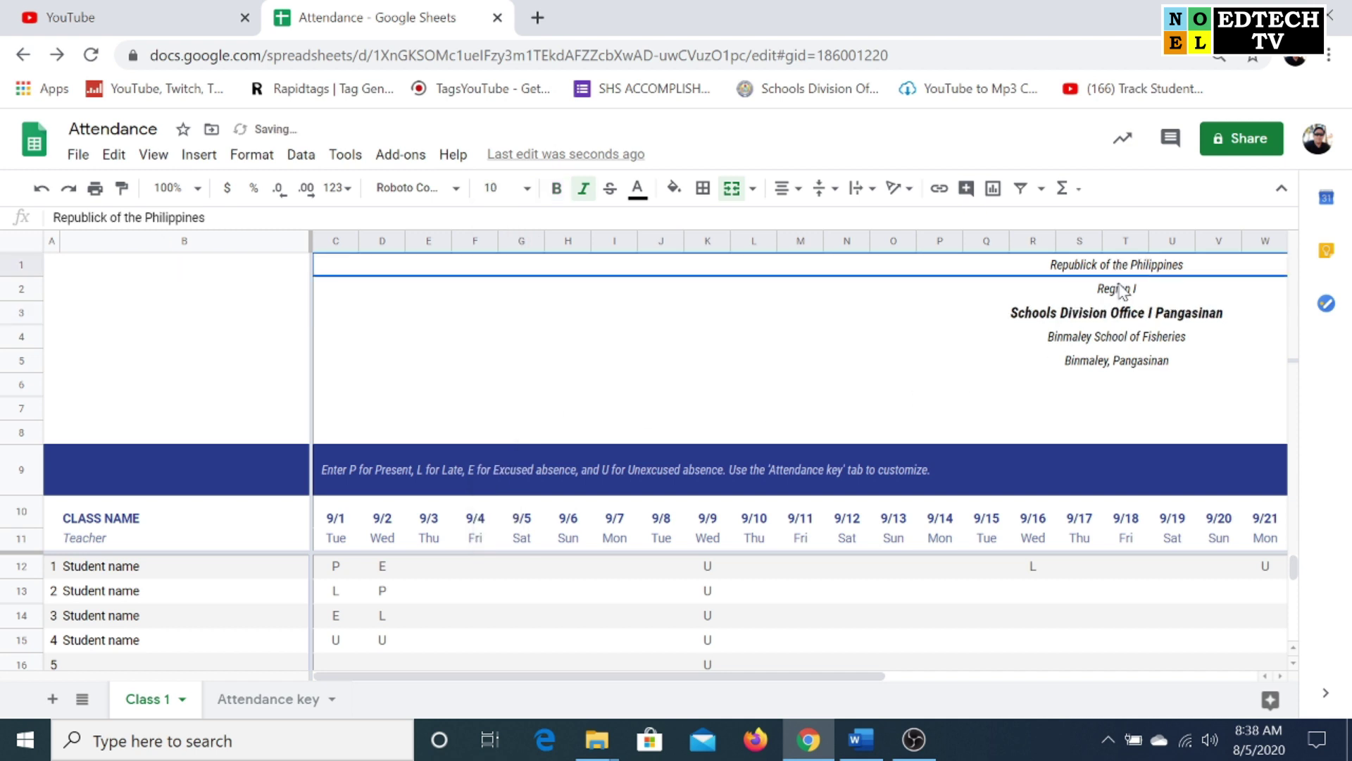
pyautogui.keyDown('shift'); pyautogui.click(1116, 363); pyautogui.keyUp('shift')
pyautogui.click(528, 188)
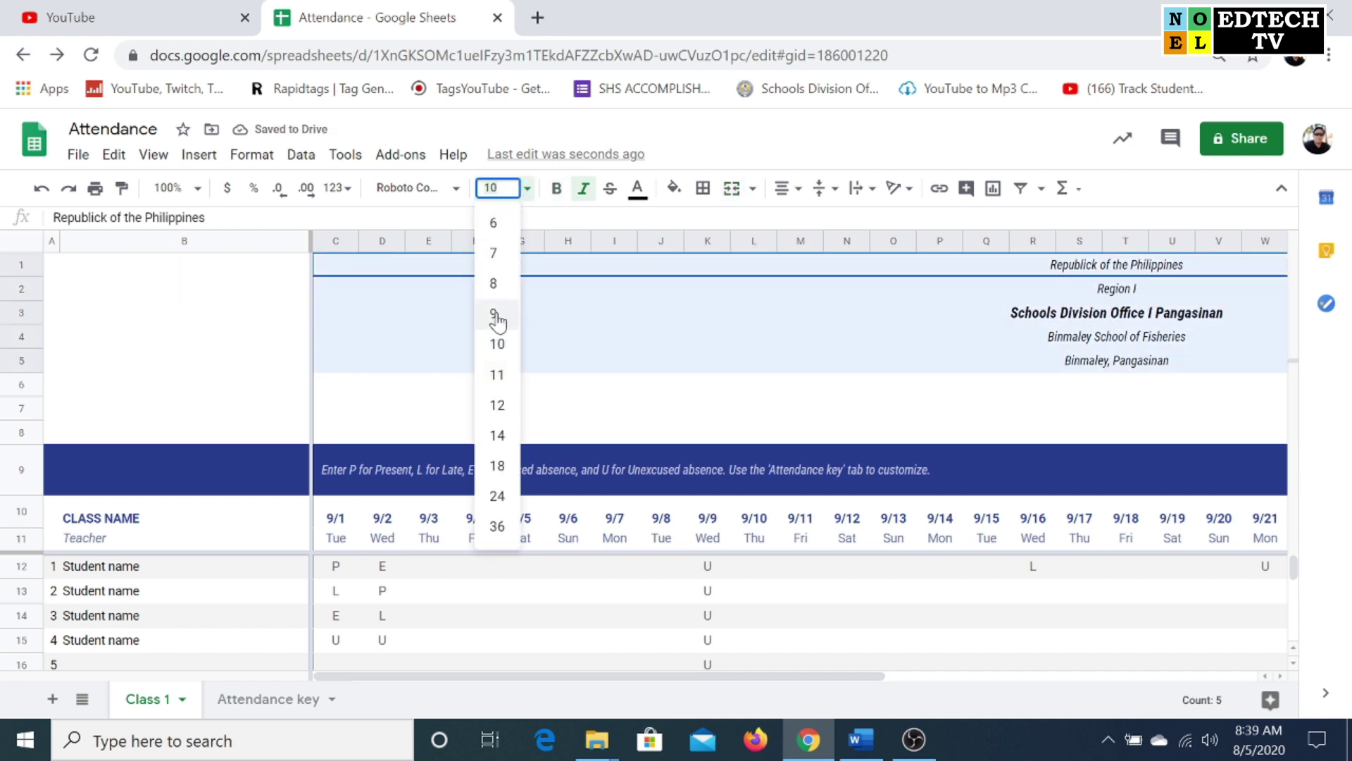
pyautogui.click(498, 406)
# Make the "Binmaley School of Fisheries" line in row 4 bold with font size 18
pyautogui.click(1098, 336)
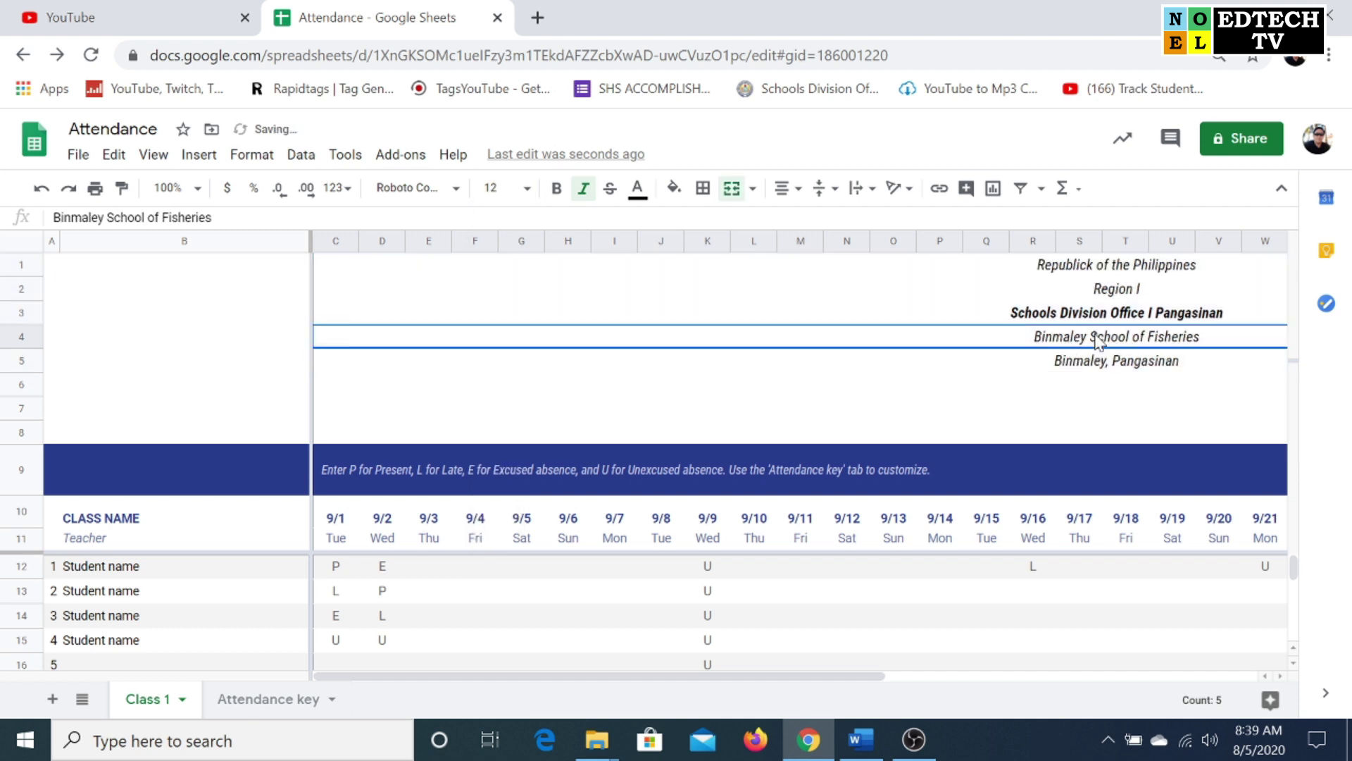
pyautogui.click(553, 190)
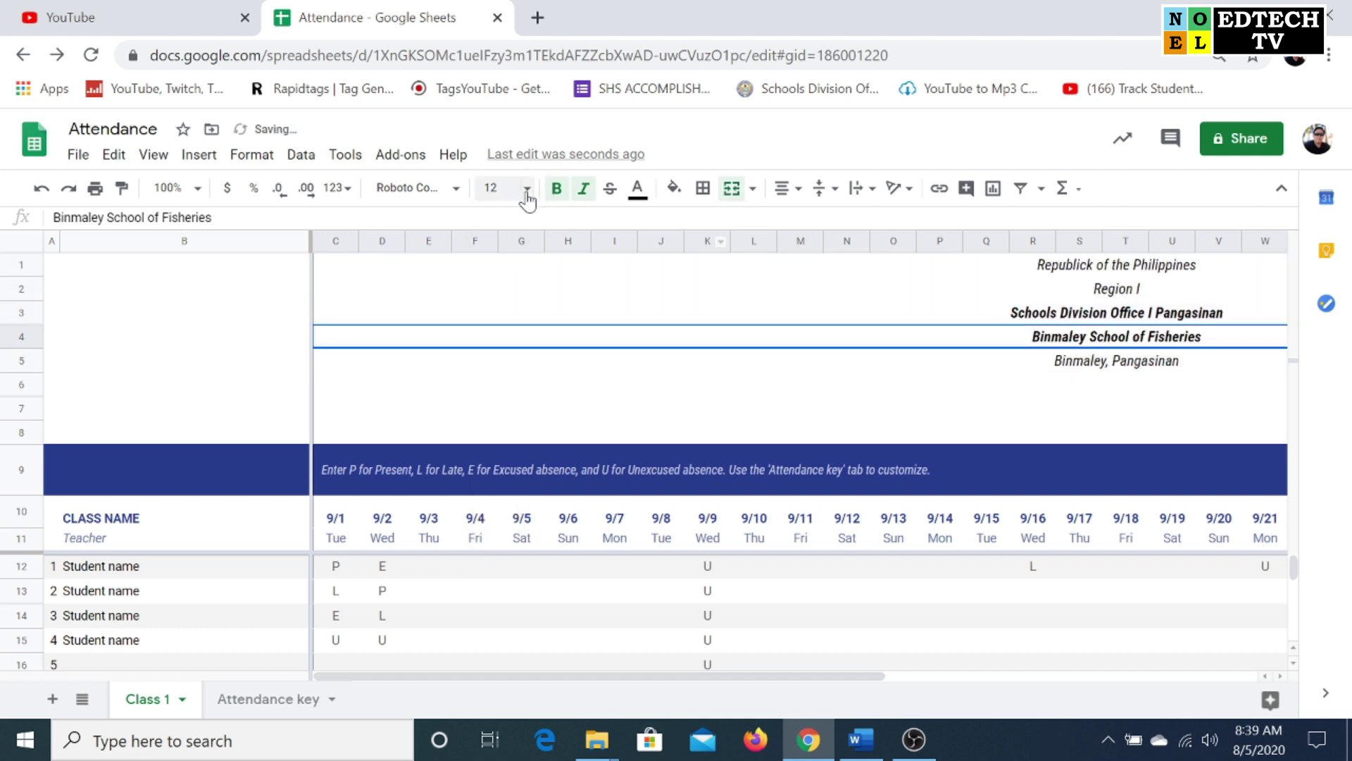
pyautogui.click(527, 188)
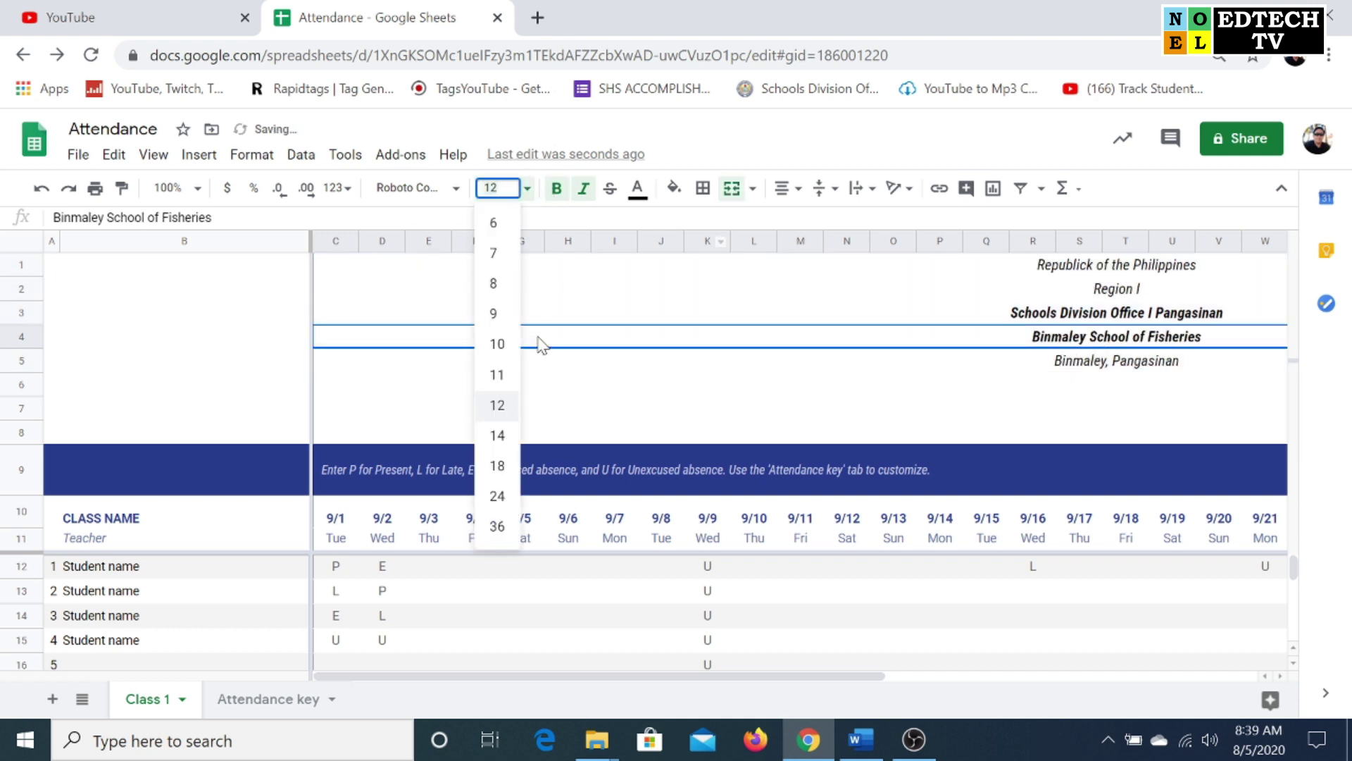
pyautogui.click(497, 467)
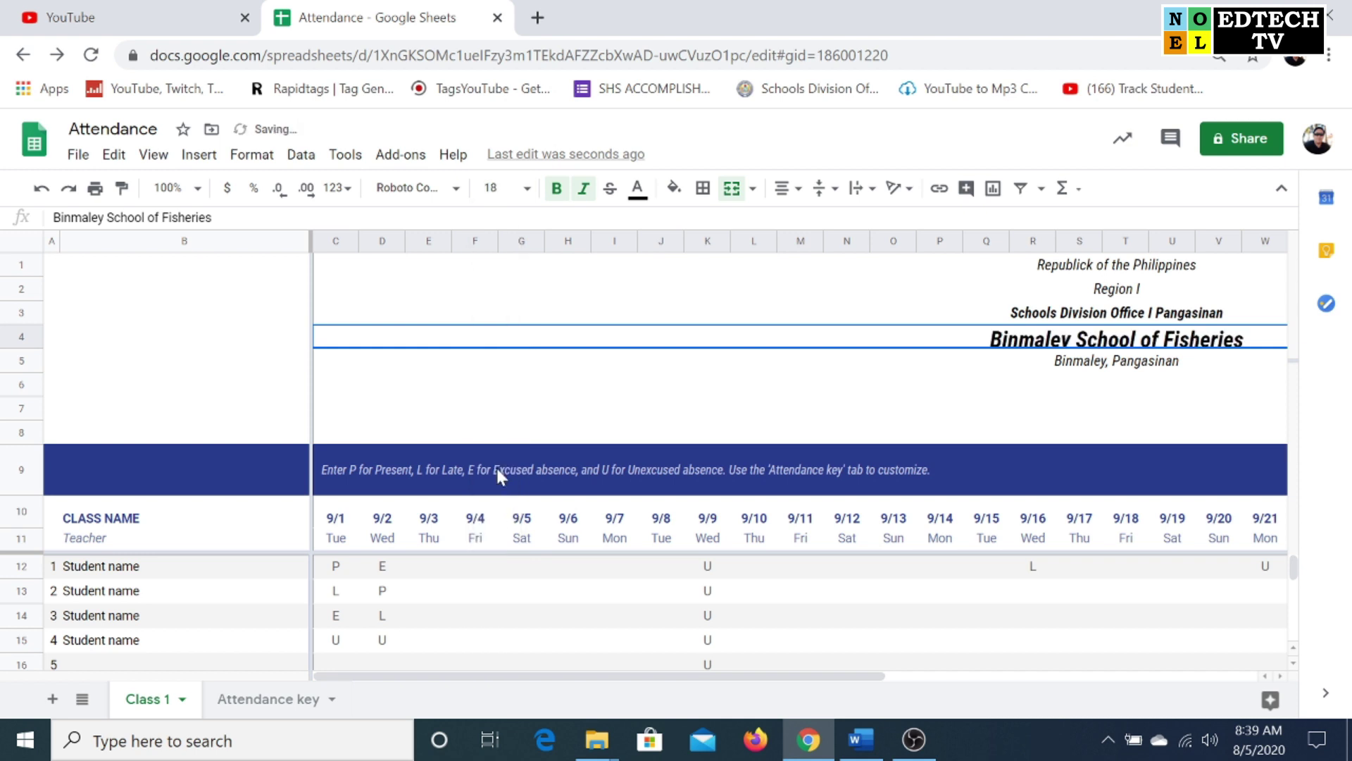
# Remove the italic formatting from the five school header lines in rows 1 to 5
pyautogui.click(1102, 359)
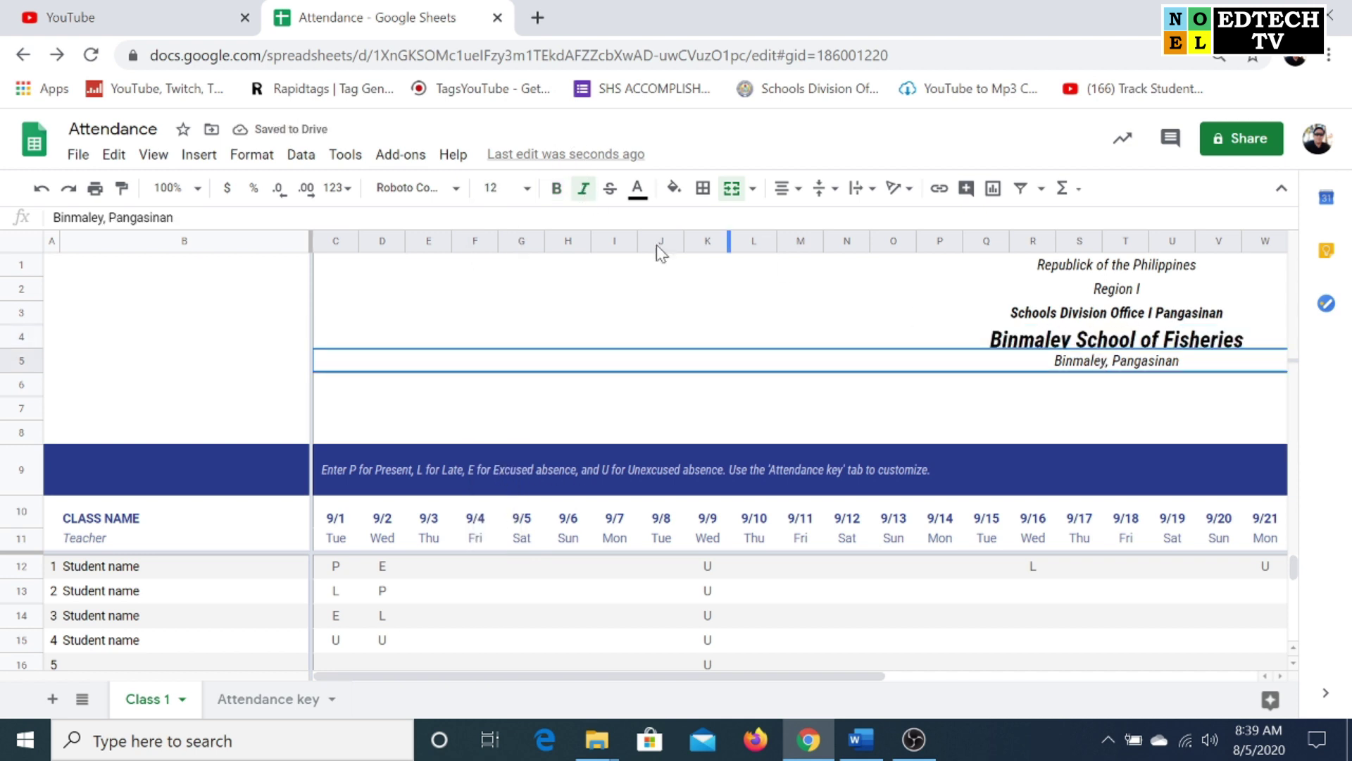
pyautogui.keyDown('shift'); pyautogui.click(1137, 271); pyautogui.keyUp('shift')
pyautogui.click(583, 188)
pyautogui.click(1007, 405)
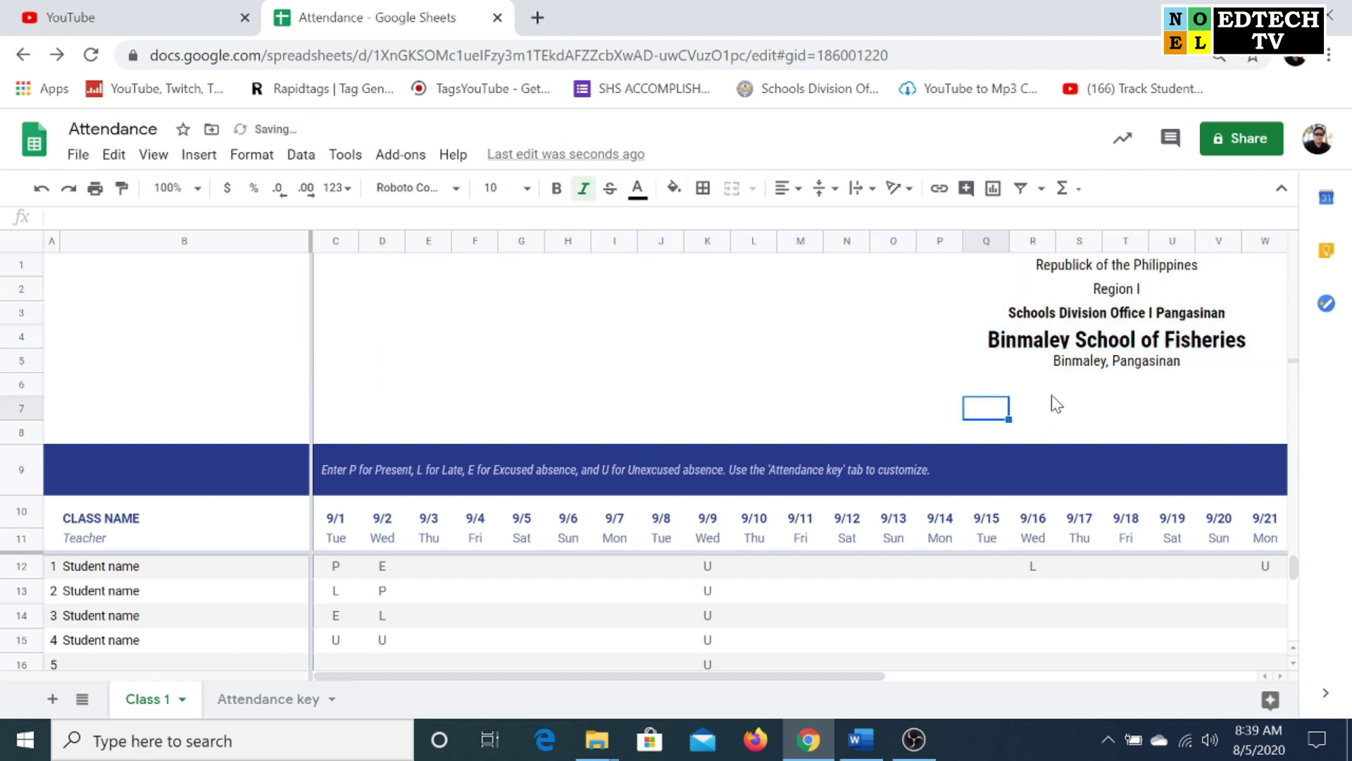
# Center cells C7 through AJ7 horizontally and merge them all into one cell
pyautogui.click(335, 394)
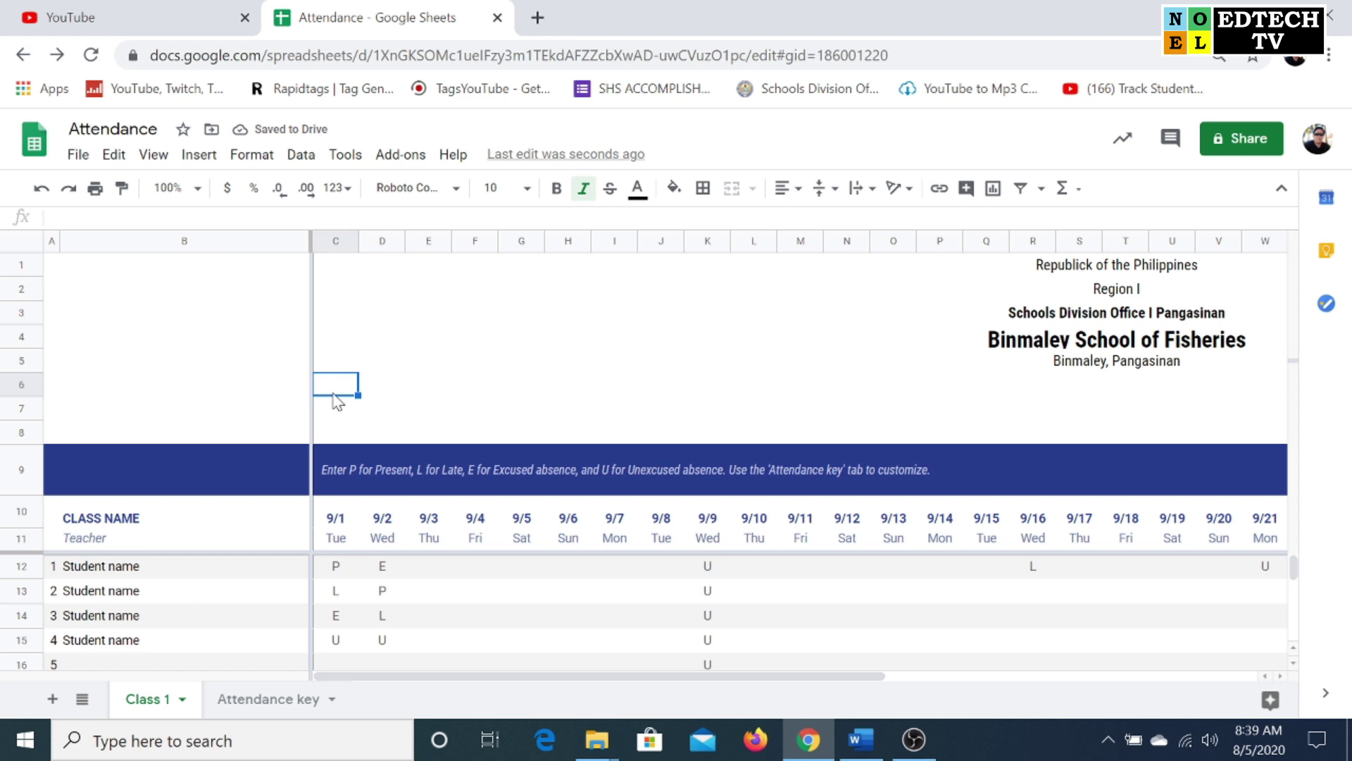
pyautogui.moveTo(333, 411); pyautogui.dragTo(1347, 403)
pyautogui.moveTo(1256, 426); pyautogui.dragTo(1257, 412)
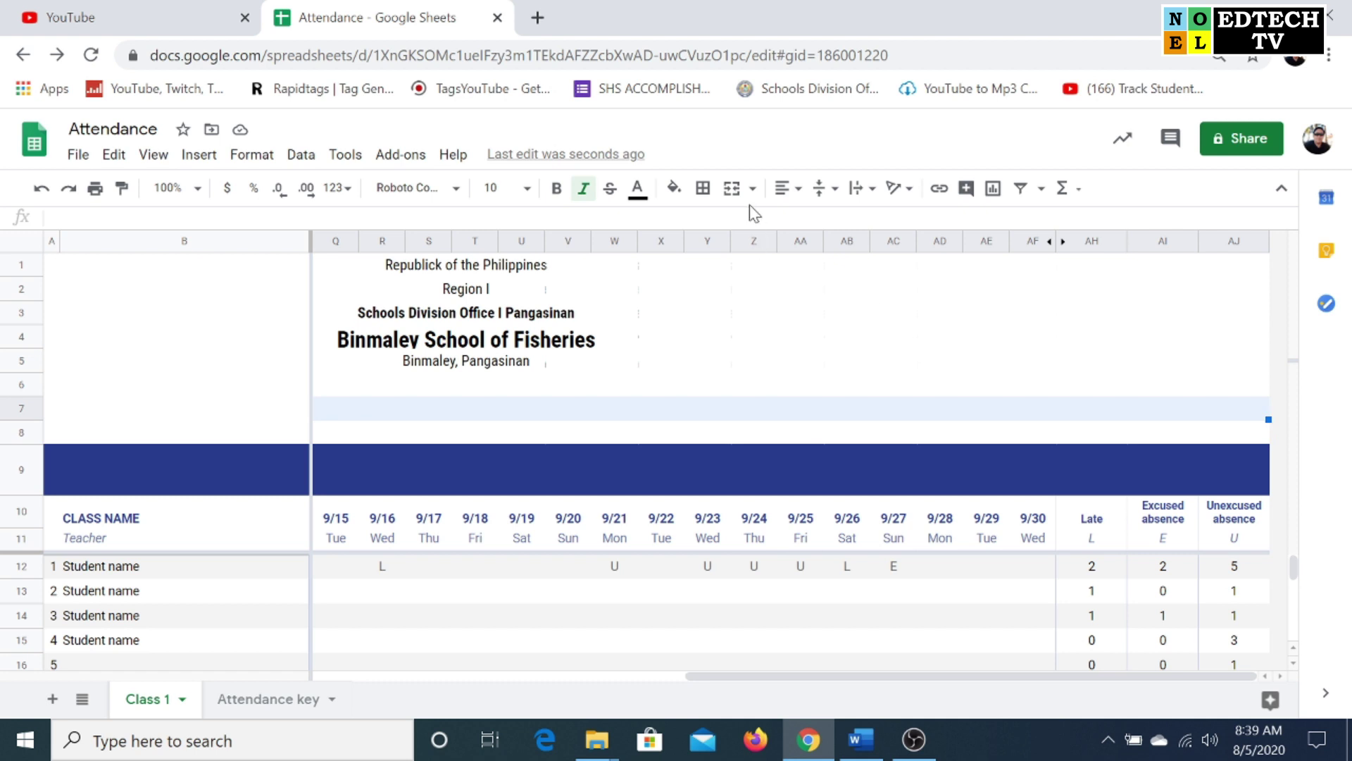
pyautogui.click(731, 189)
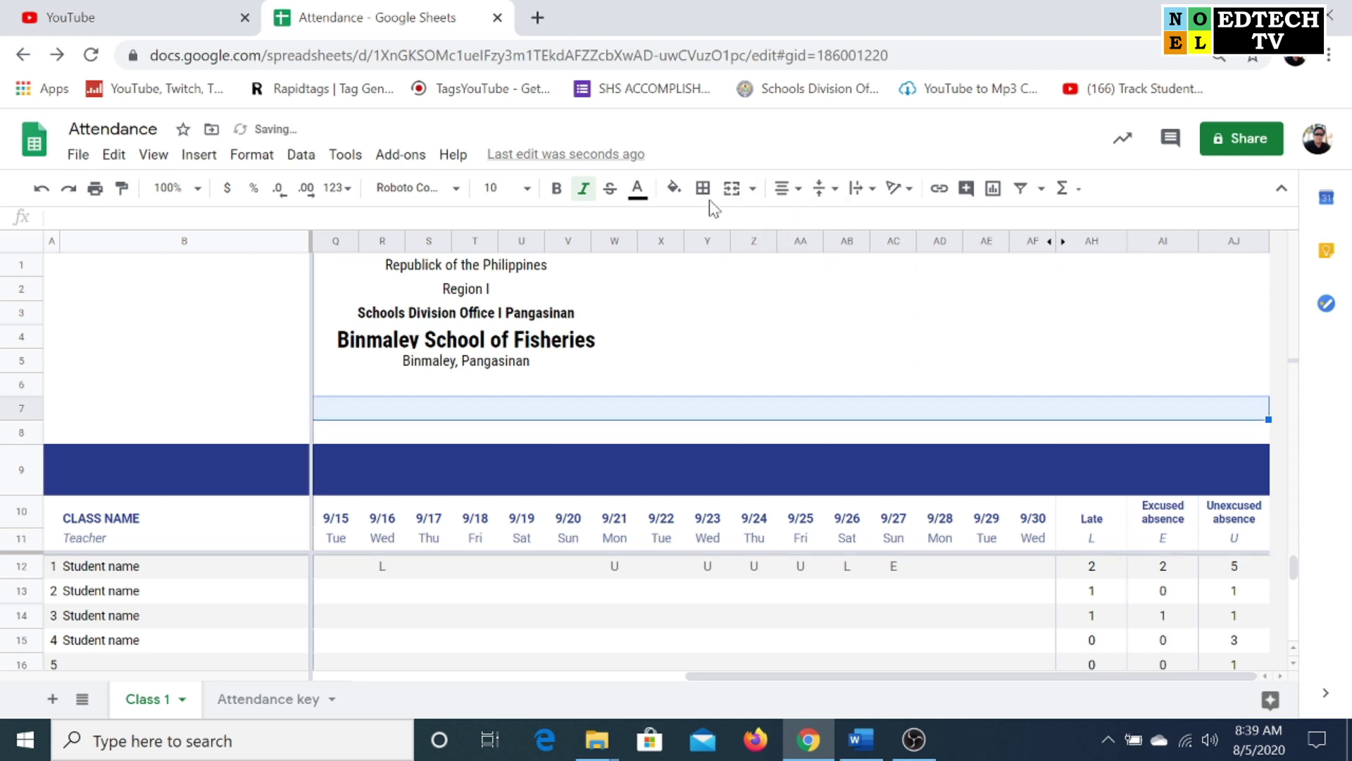
pyautogui.click(245, 157)
pyautogui.moveTo(356, 500)
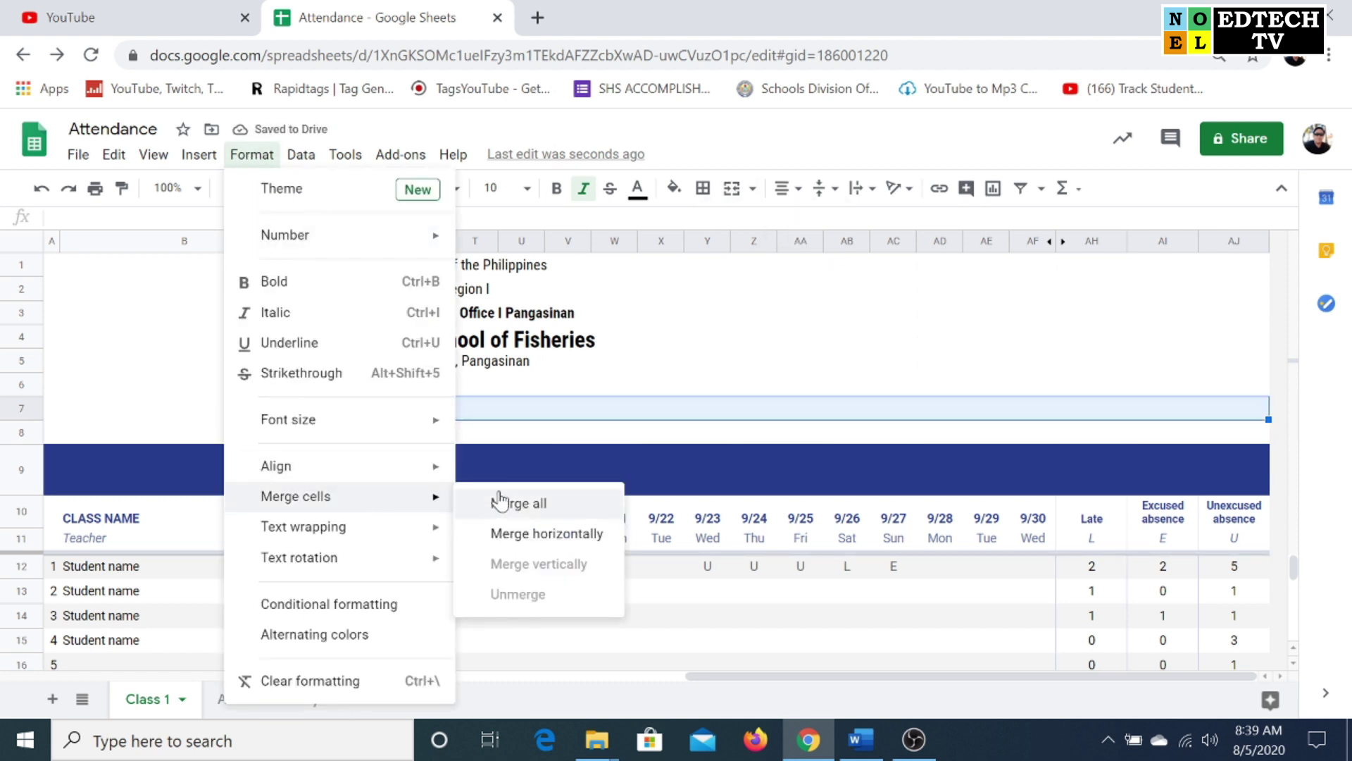
pyautogui.click(502, 502)
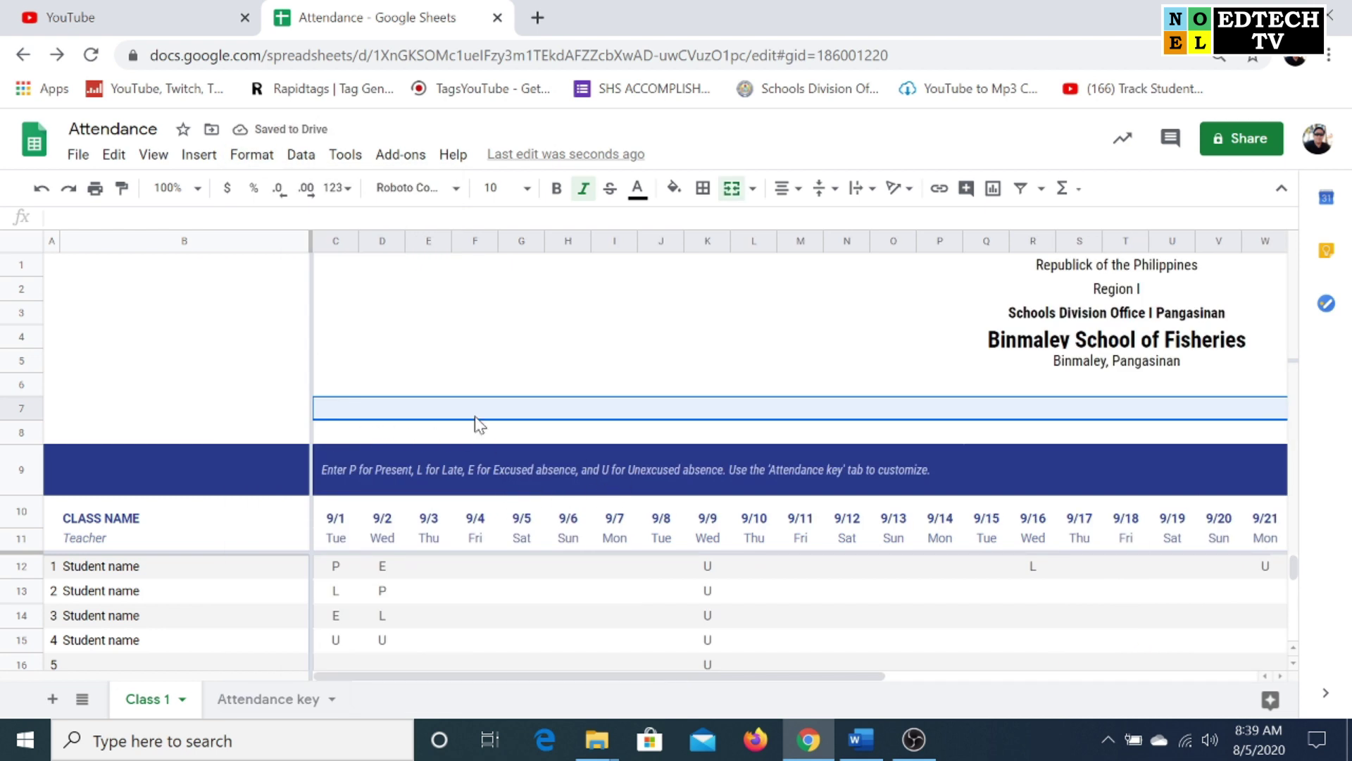
# Enter the title "ATTENDANCE SHEETS OF THE MONTH OF SEPTEMBER 2020" in the merged cell of row 7
pyautogui.write('ATTENDANCE SHEETS')
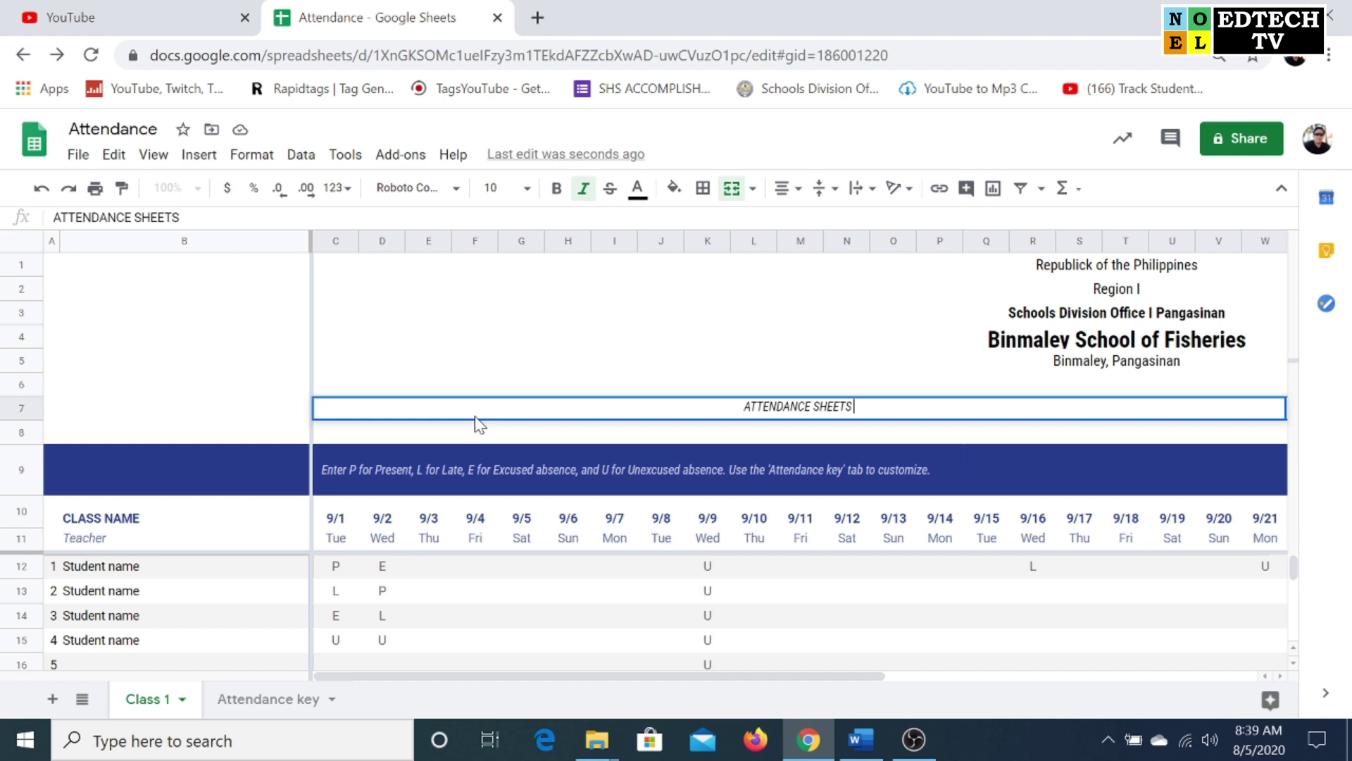
pyautogui.write('OF THE MONTH OF SEPTE')
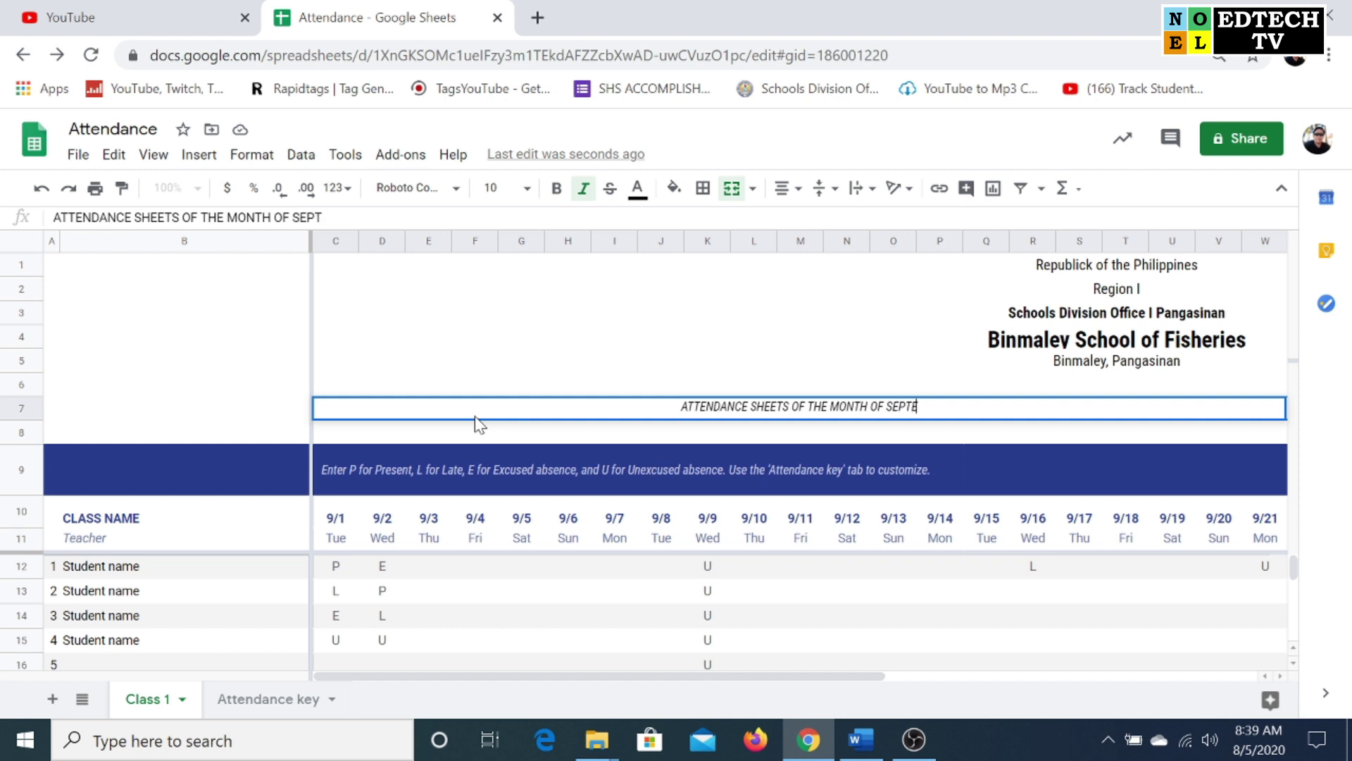
pyautogui.write('MBER 2020')
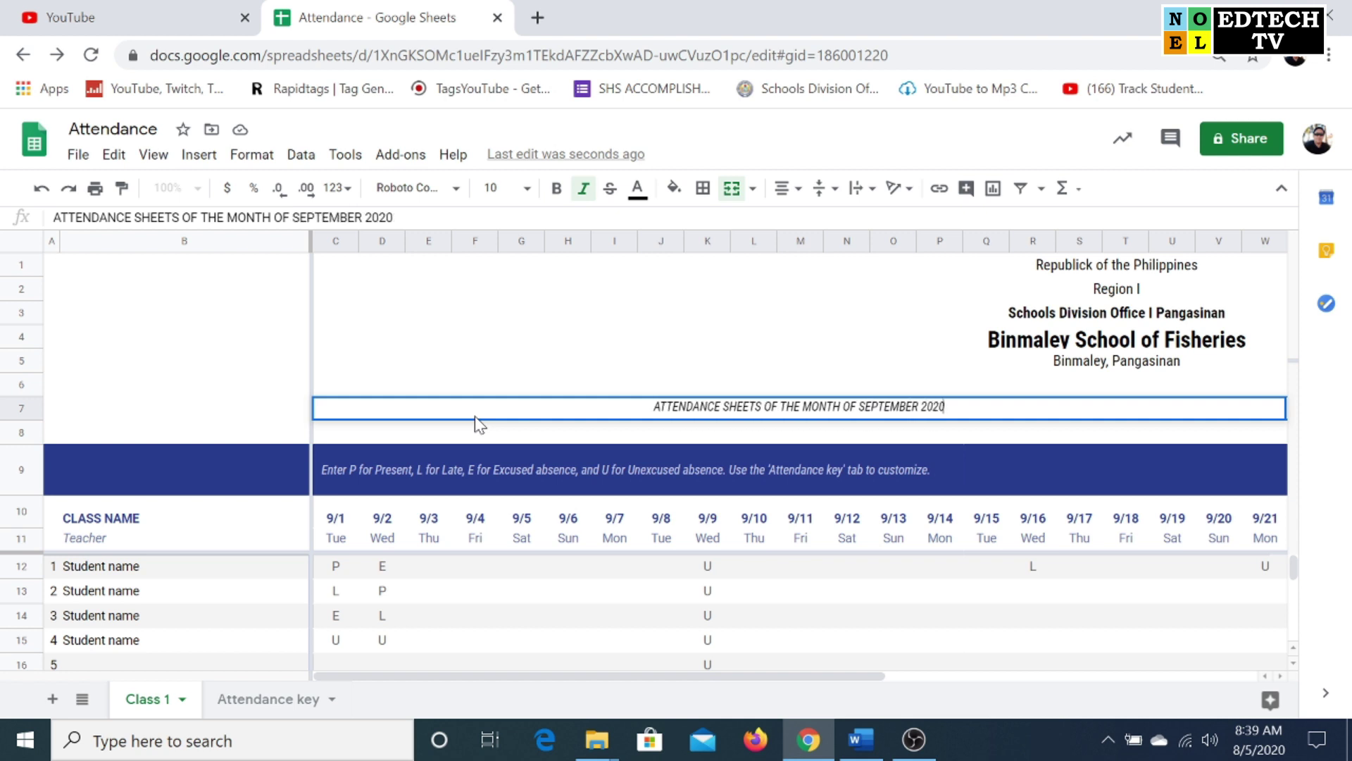
pyautogui.press('Return')
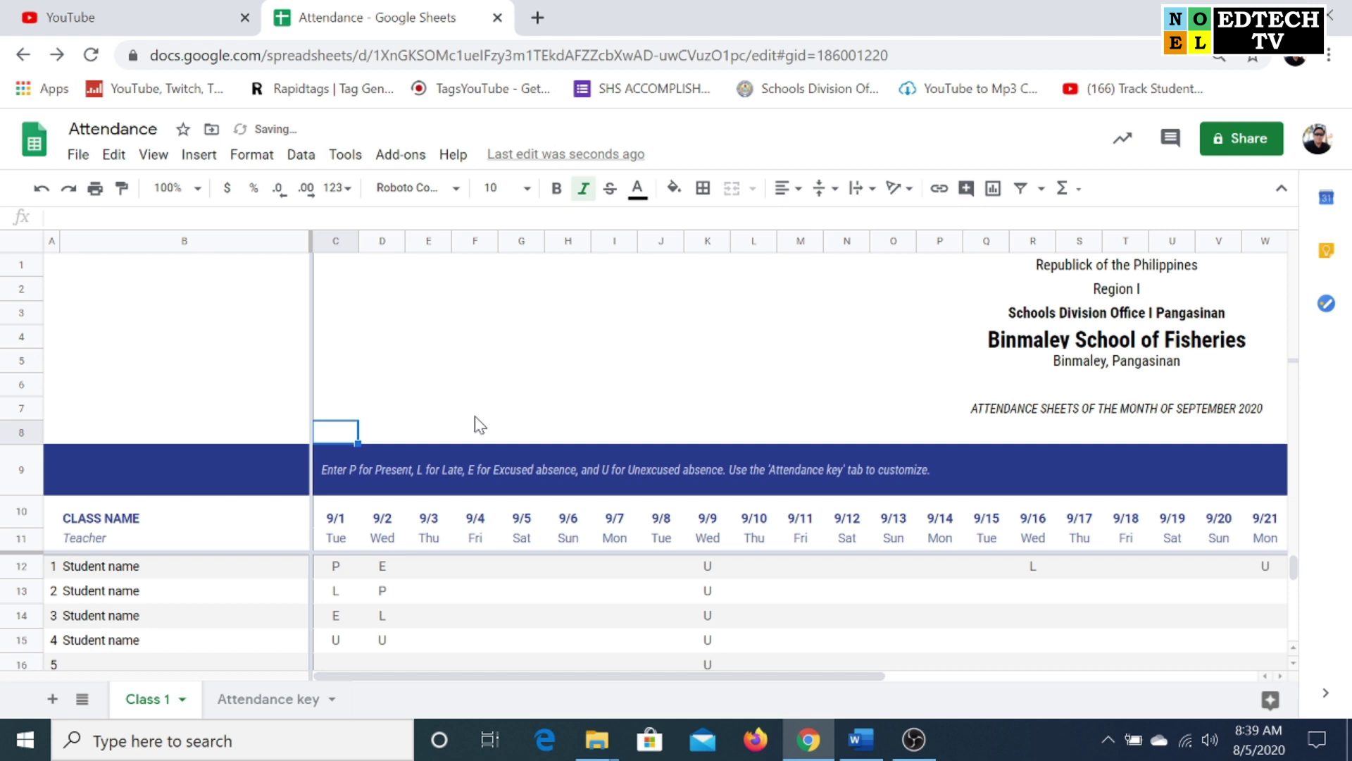
# Center cells C8 through AJ8 horizontally and merge them horizontally into one cell
pyautogui.moveTo(649, 676); pyautogui.dragTo(1117, 694)
pyautogui.click(1250, 435)
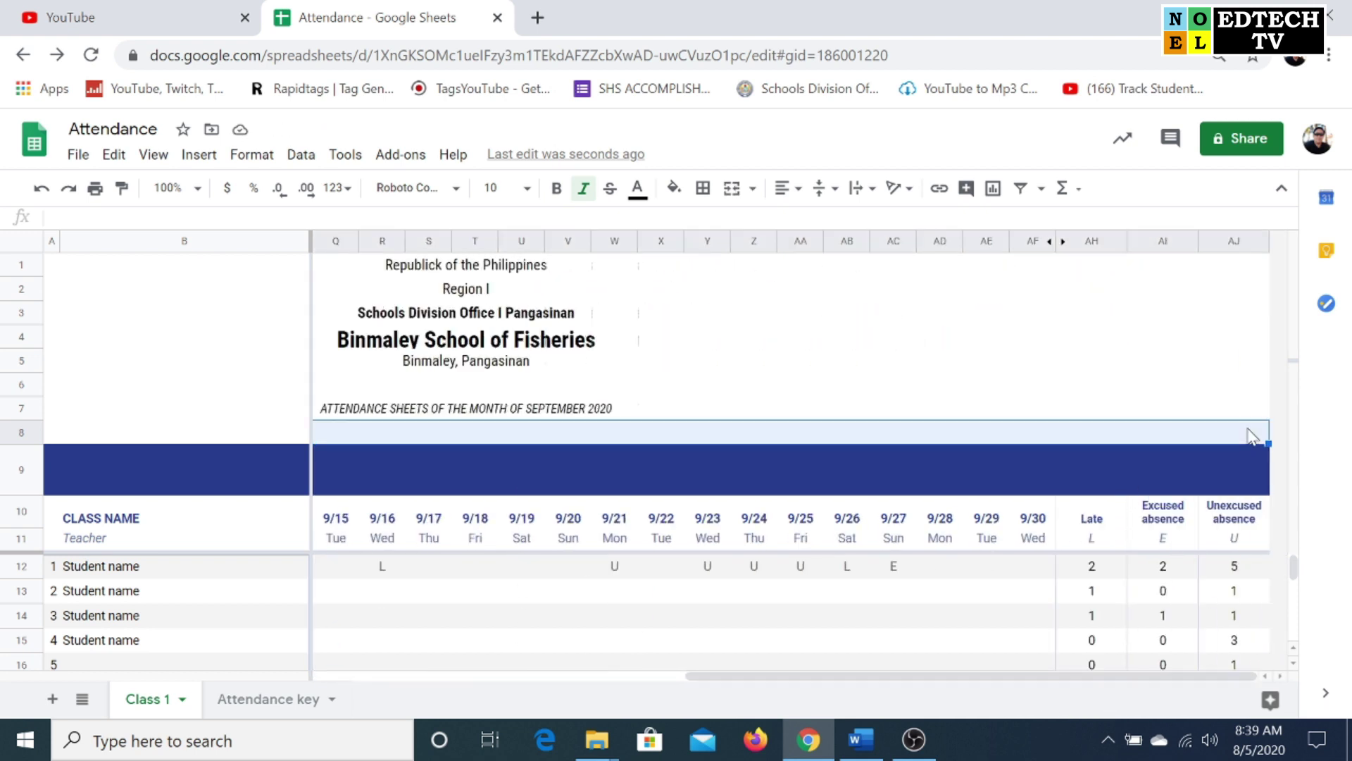
pyautogui.click(785, 188)
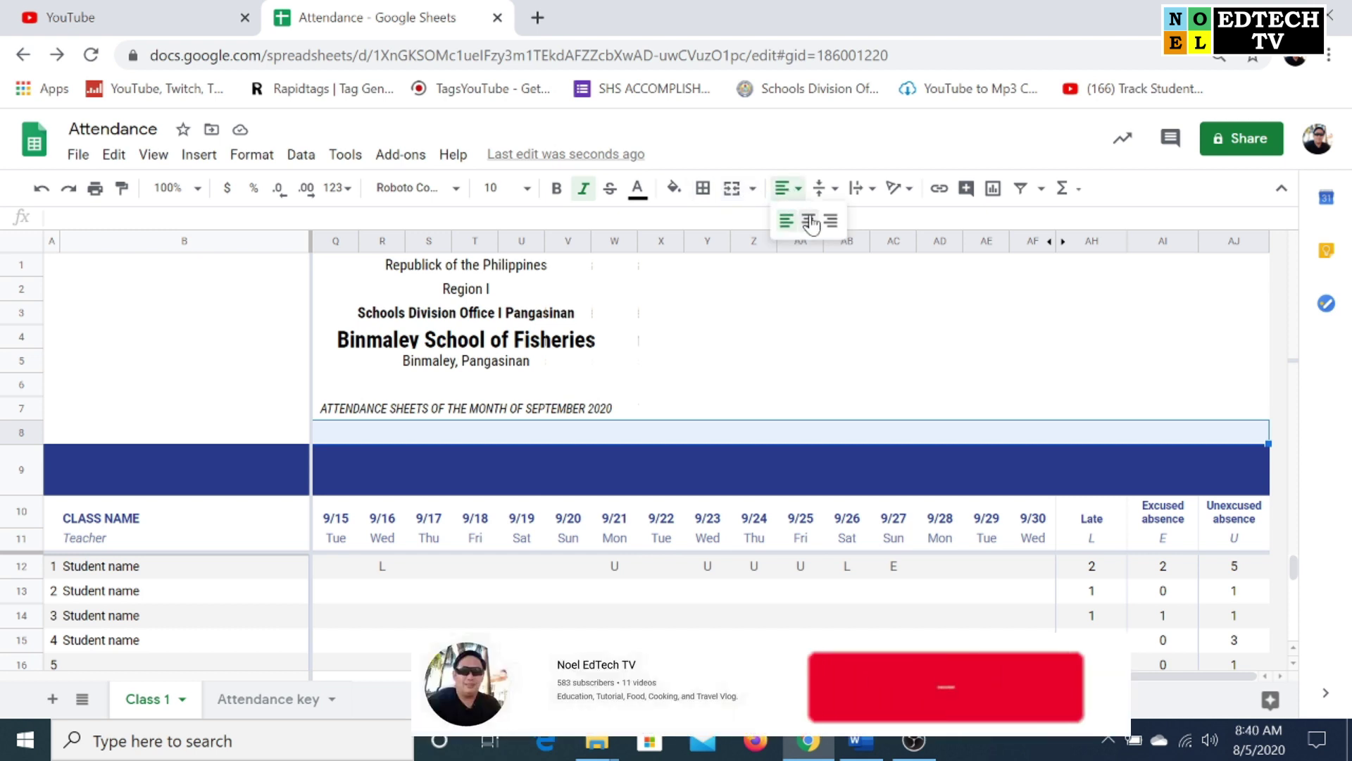
pyautogui.click(810, 222)
pyautogui.click(251, 154)
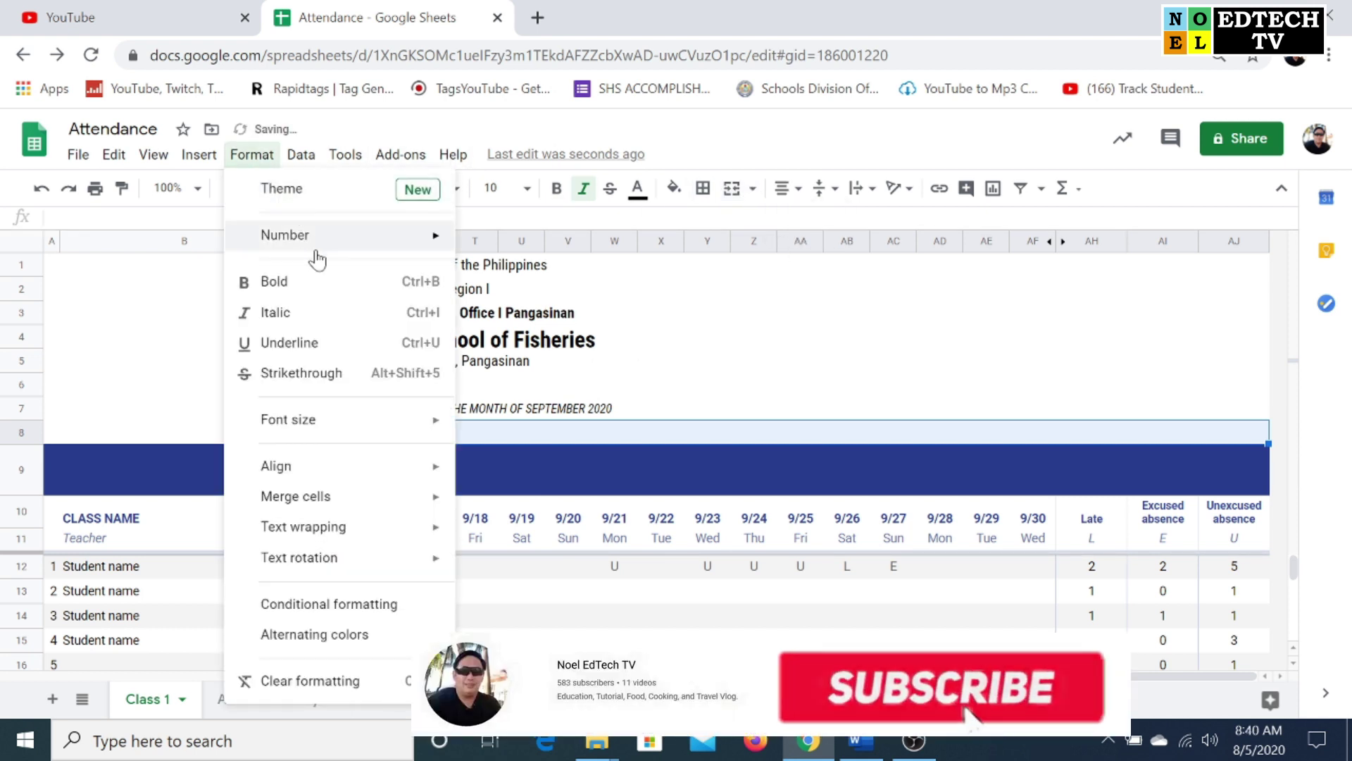
pyautogui.moveTo(367, 499)
pyautogui.click(527, 530)
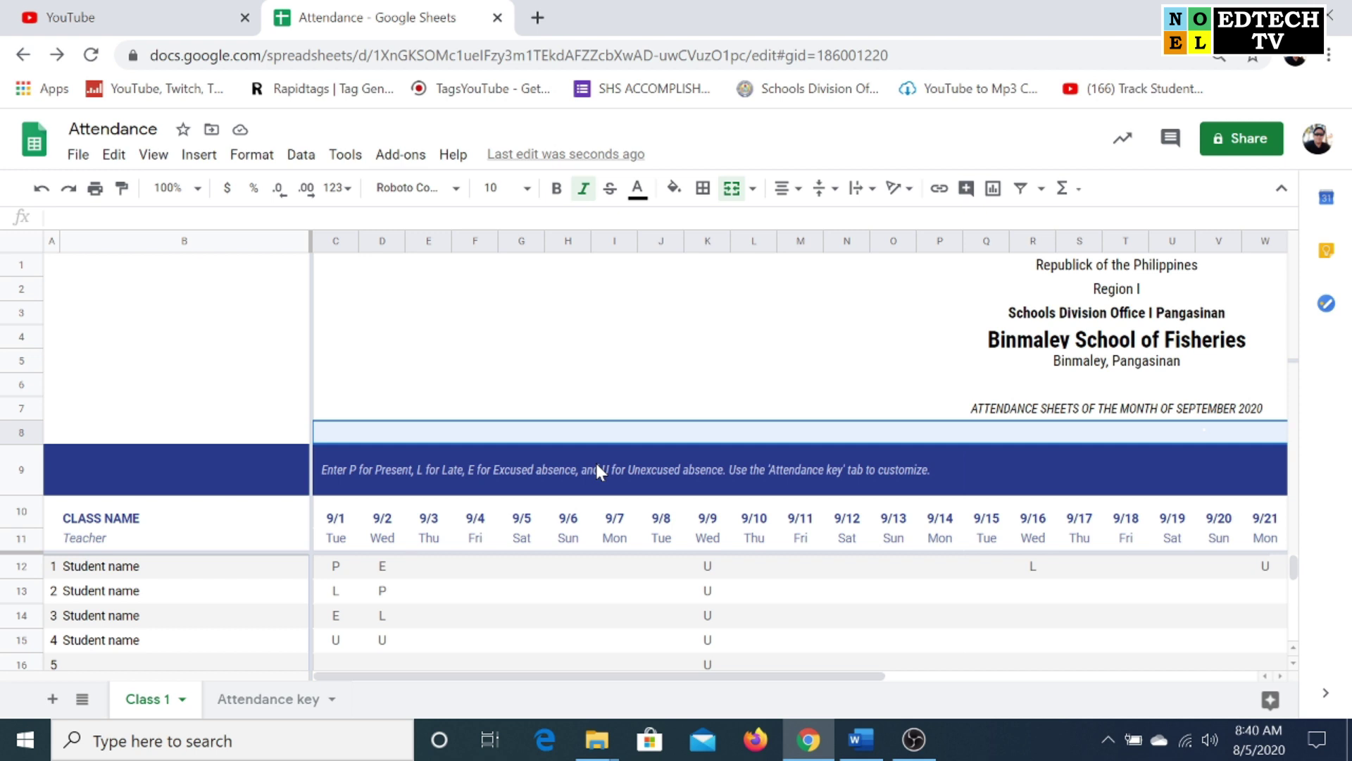
# Enter the section name "12 - ICT - A" in the merged cell of row 8
pyautogui.write('IC')
pyautogui.press('BackSpace')
pyautogui.press('BackSpace')
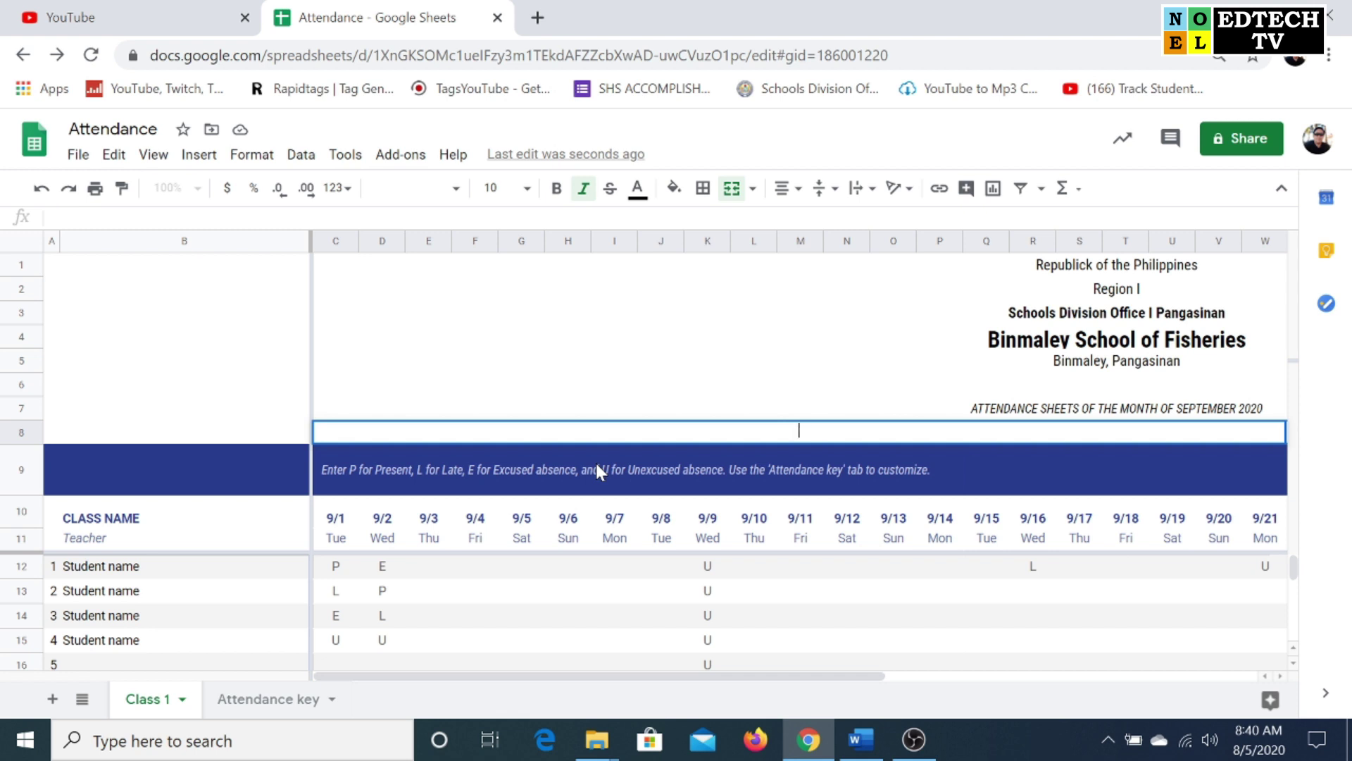
pyautogui.write('12 - ICT - A')
pyautogui.press('Return')
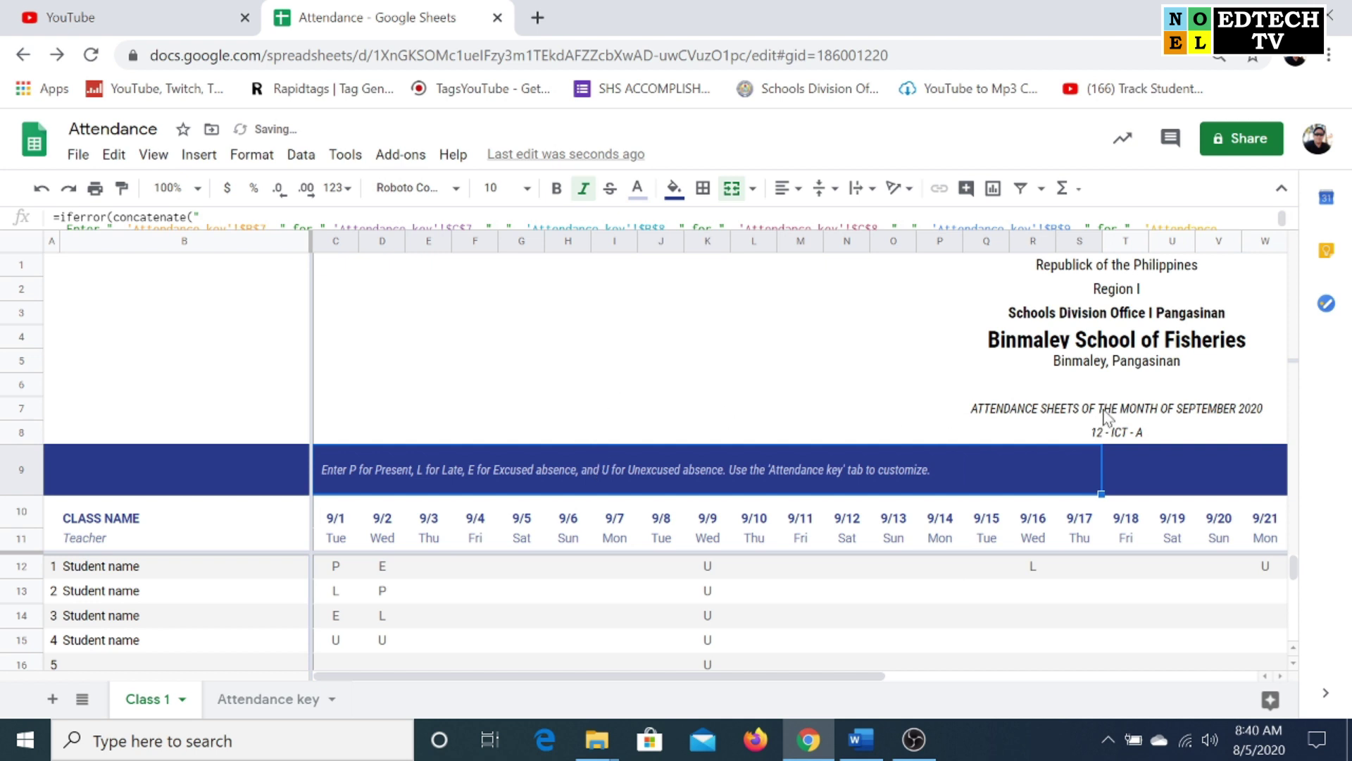
# Make the attendance title and section lines in rows 7 and 8 non-italic, bold and font size 18
pyautogui.moveTo(1099, 408); pyautogui.dragTo(1099, 431)
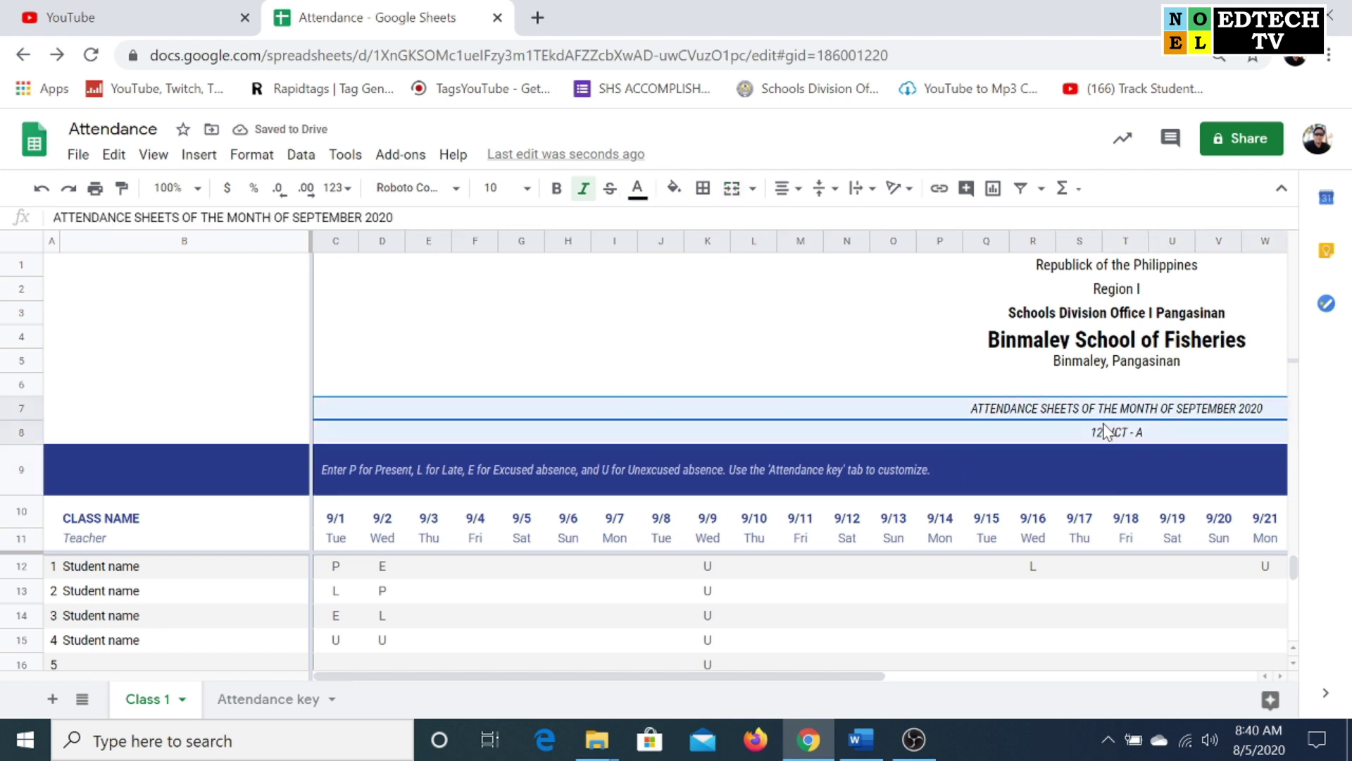
pyautogui.click(582, 197)
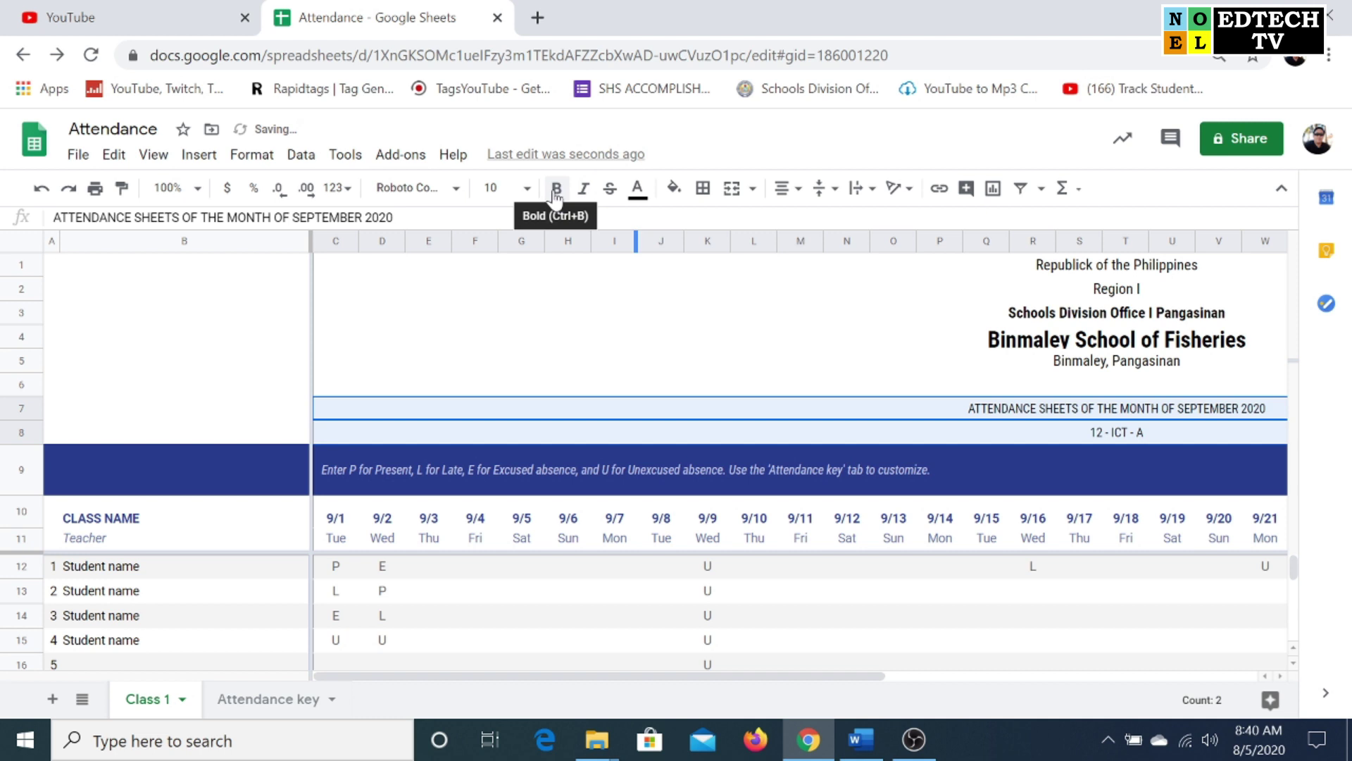
pyautogui.click(556, 197)
pyautogui.click(530, 190)
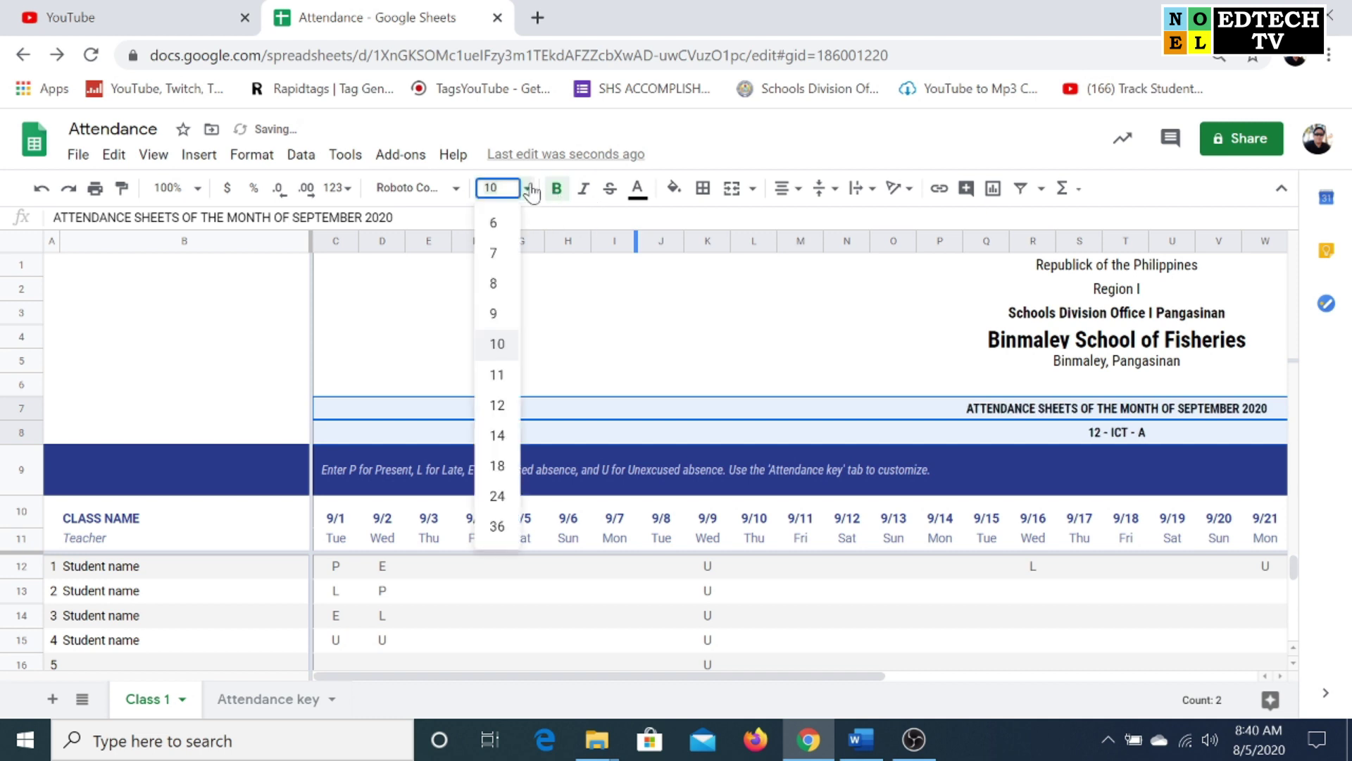
pyautogui.click(498, 466)
pyautogui.click(823, 369)
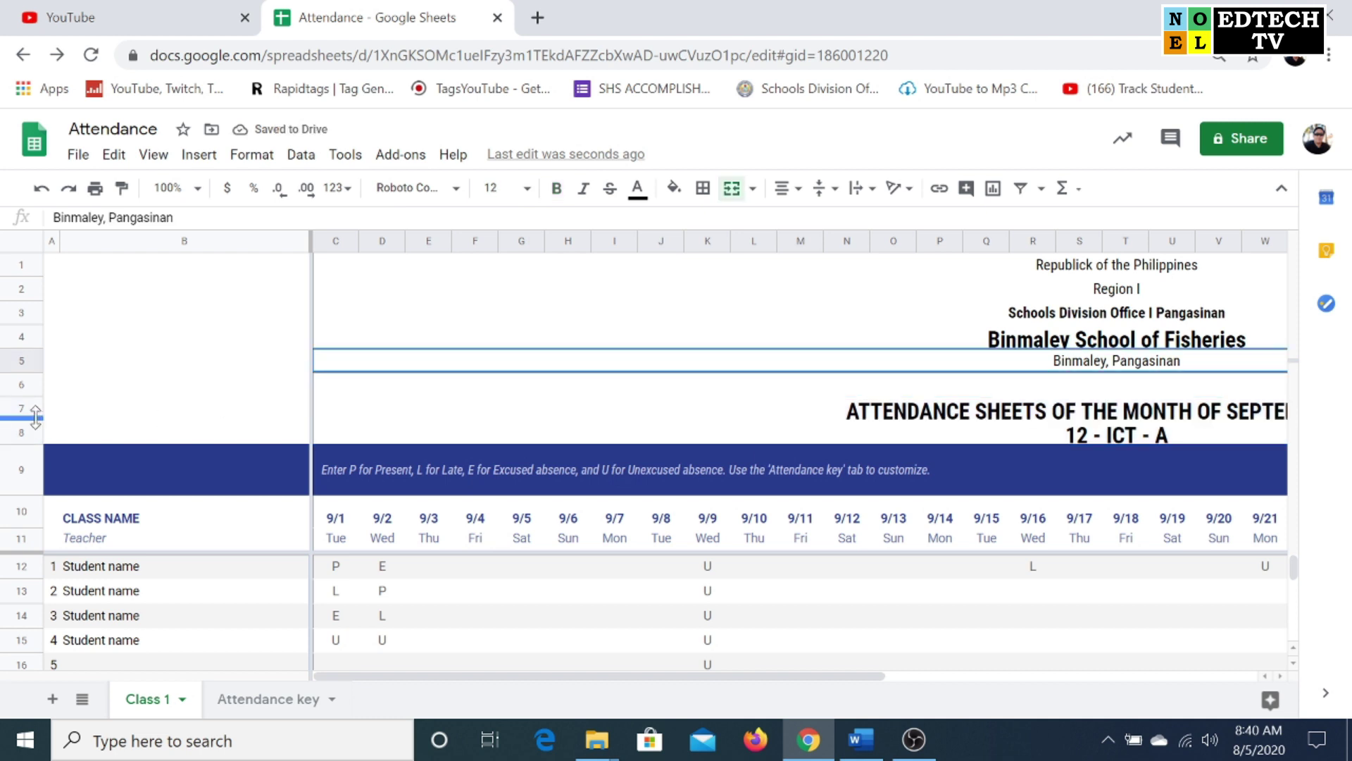
# Increase the heights of rows 7 and 8 to fit the enlarged title and section text
pyautogui.click(659, 385)
pyautogui.moveTo(45, 420); pyautogui.dragTo(32, 456)
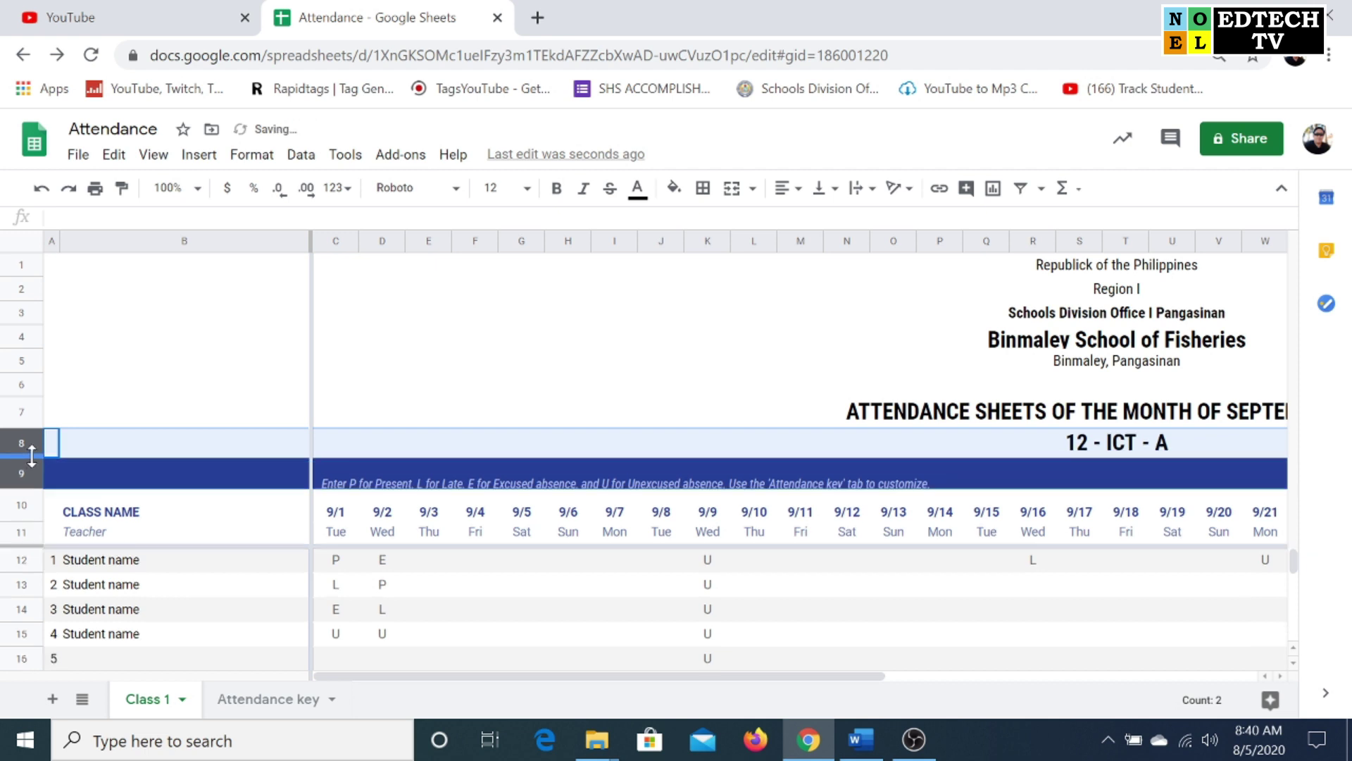
pyautogui.click(376, 367)
pyautogui.scroll(-1, 900, 597)
pyautogui.scroll(1, 896, 599)
pyautogui.scroll(-6, 716, 619)
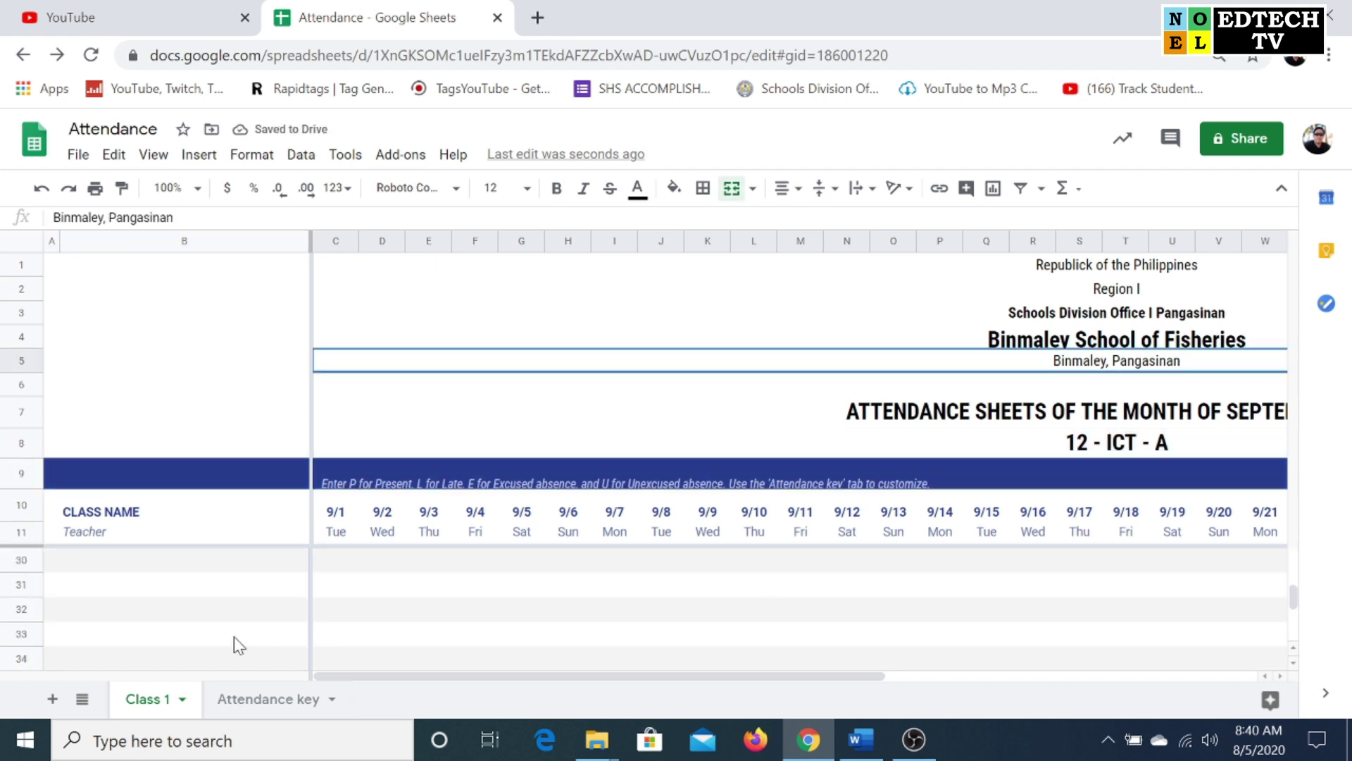
pyautogui.click(237, 639)
pyautogui.press('Return')
pyautogui.press('Return')
pyautogui.press('Return')
pyautogui.press('Return')
pyautogui.press('Return')
pyautogui.press('Return')
pyautogui.press('Return')
pyautogui.press('Return')
# Review all pages of the attendance sheet in the print preview, checking the header layout, and return to the sheet
pyautogui.hotkey('ctrl', 'p')
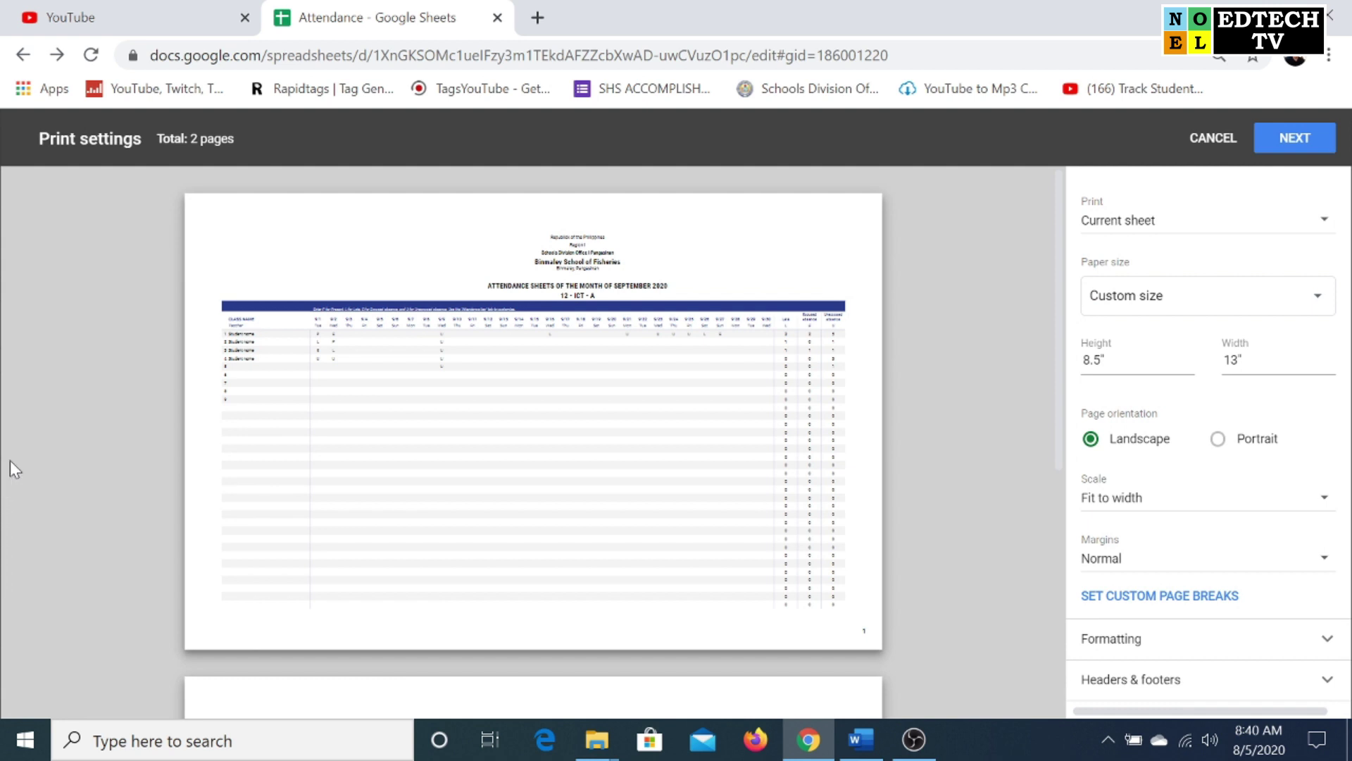
pyautogui.scroll(-2, 3, 380)
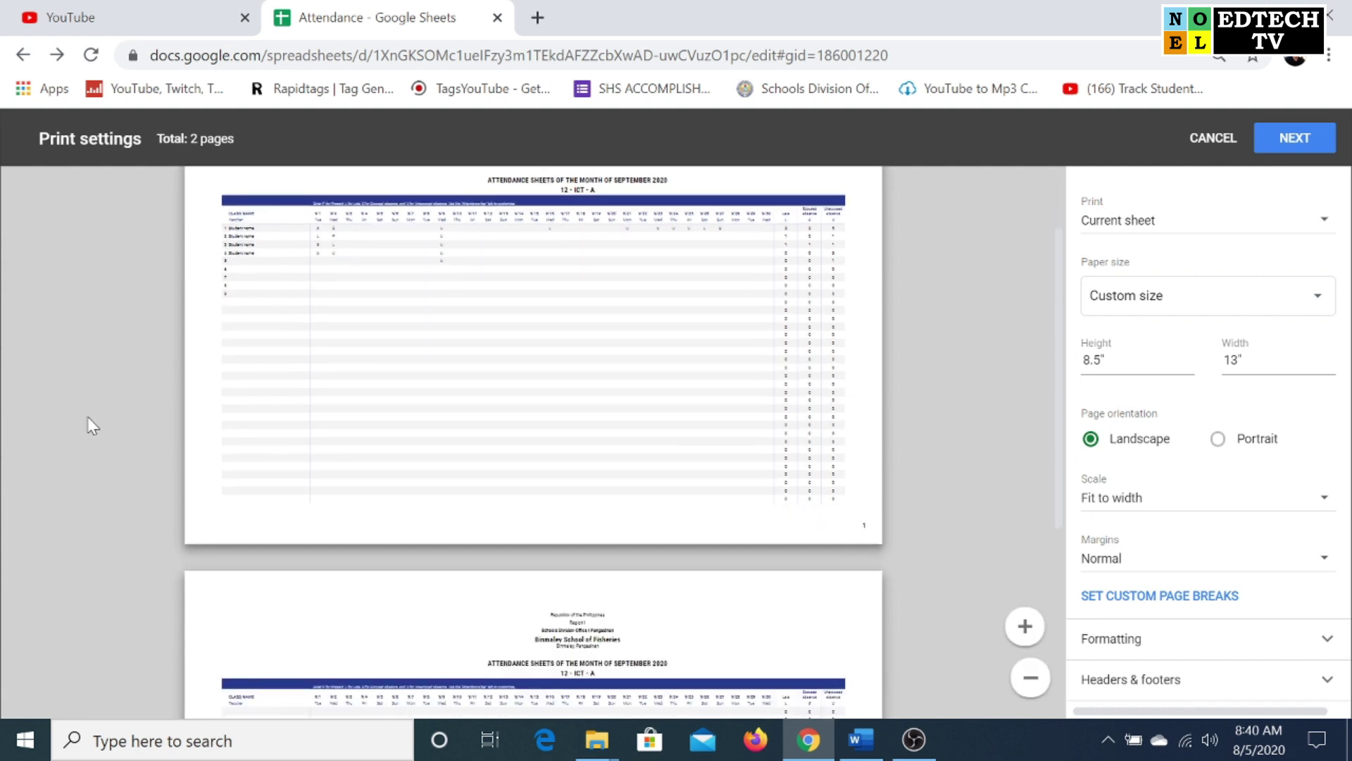
pyautogui.scroll(-5, 46, 399)
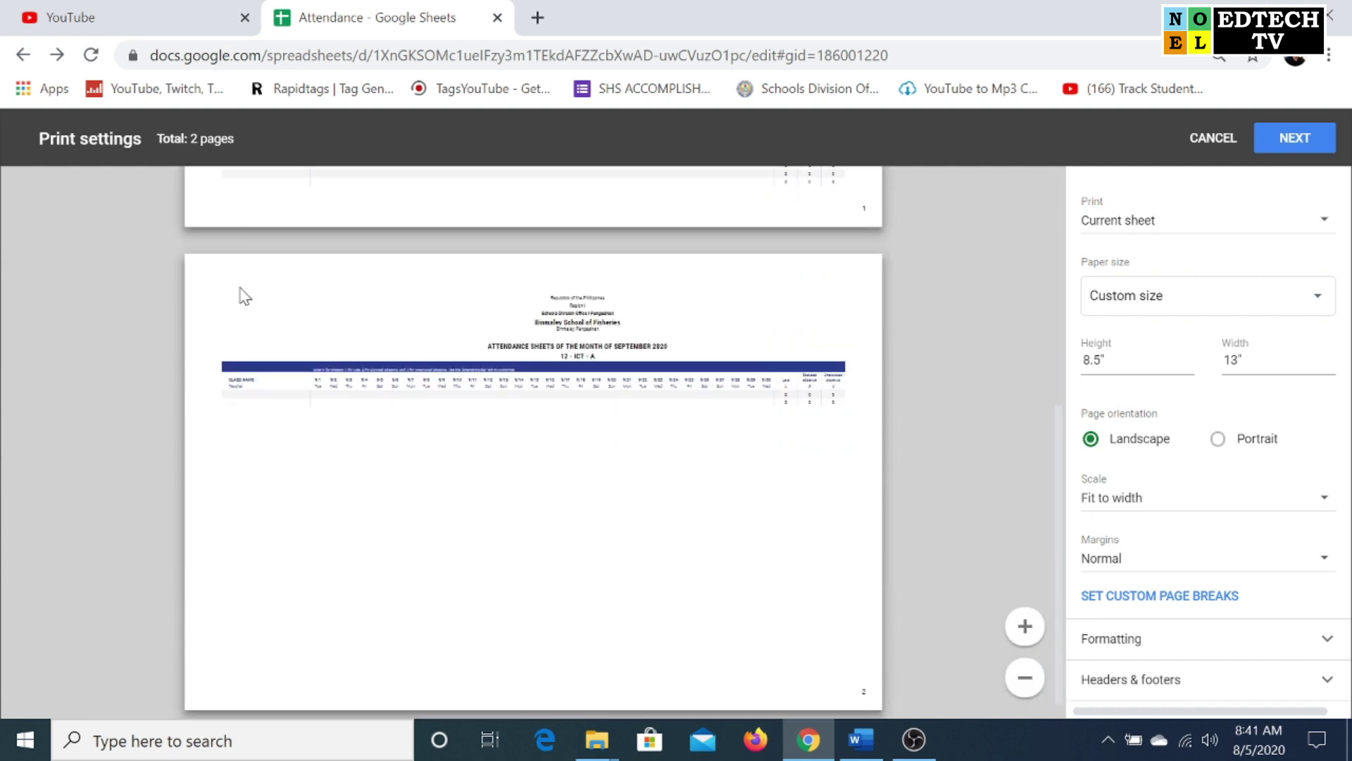
pyautogui.scroll(6, 753, 464)
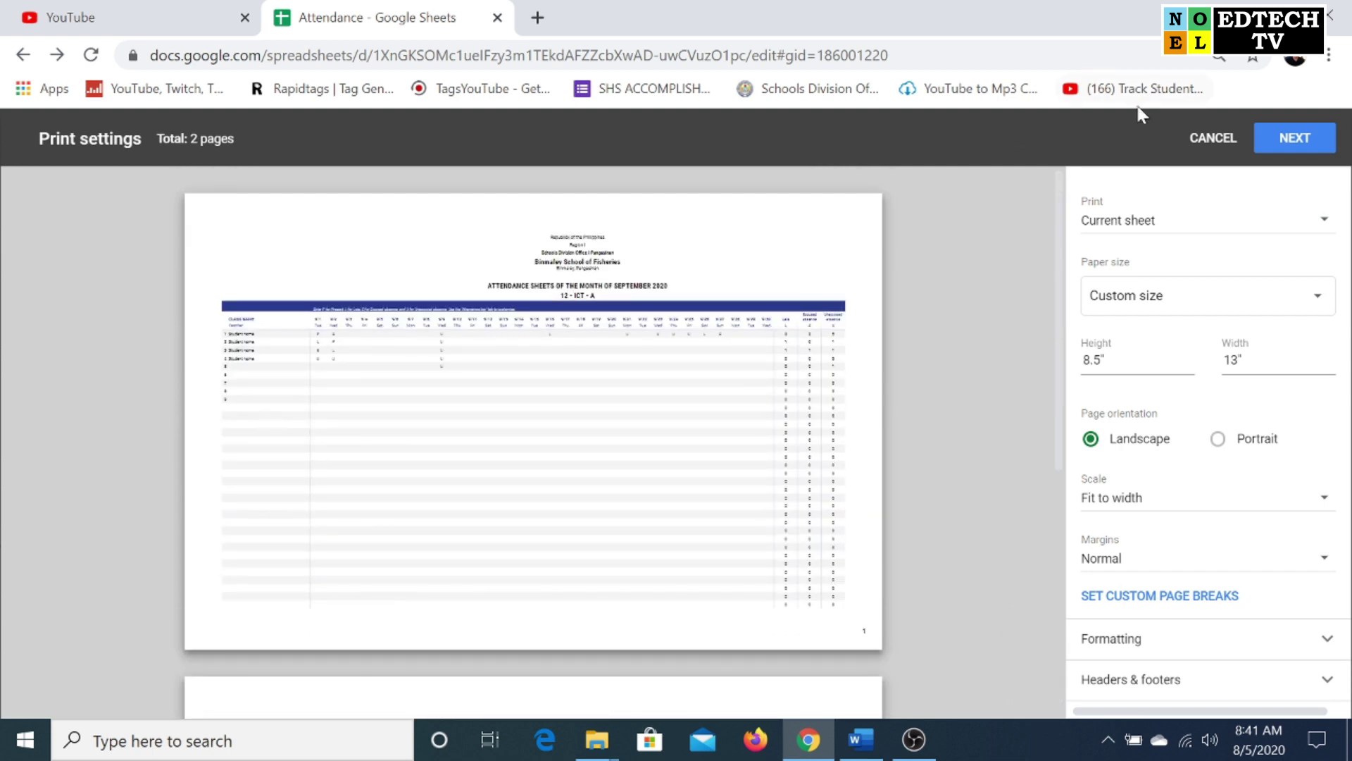
pyautogui.click(1201, 139)
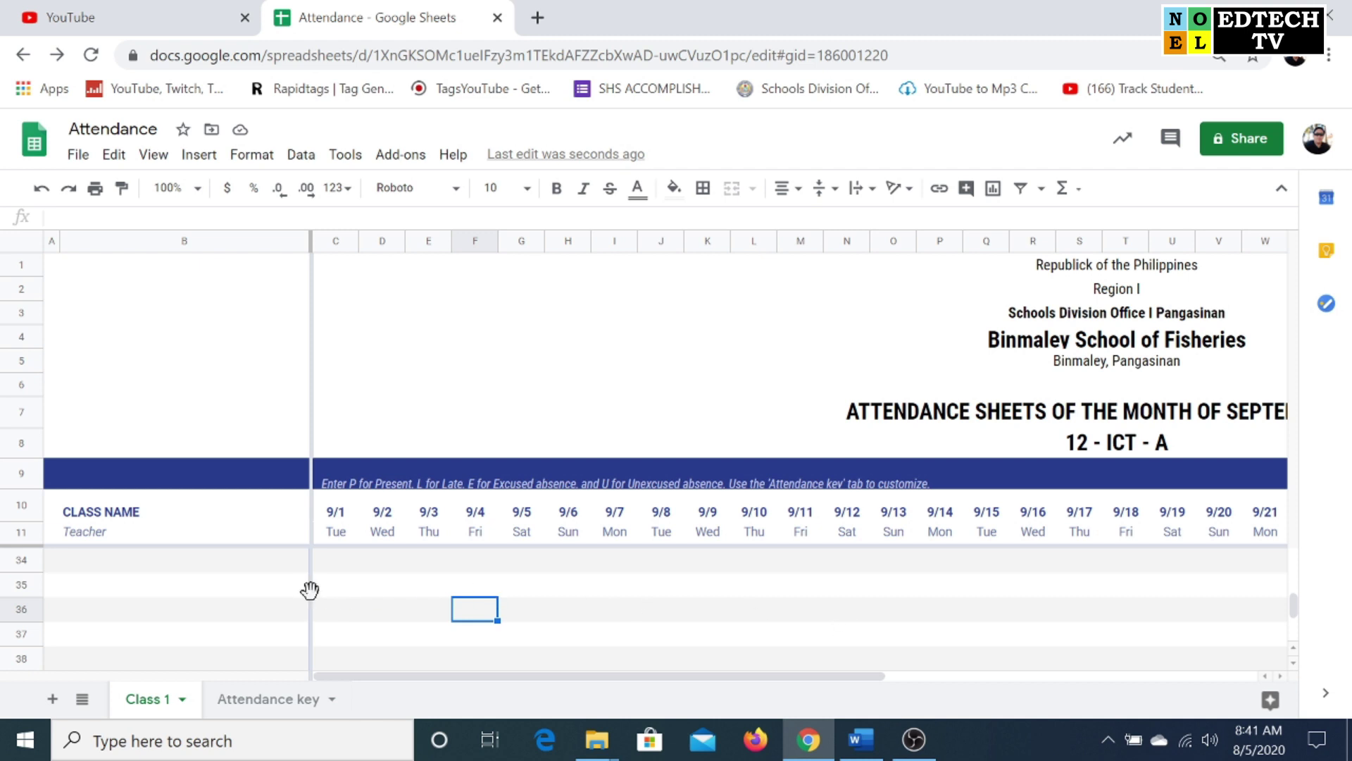
pyautogui.click(226, 589)
pyautogui.scroll(7, 232, 584)
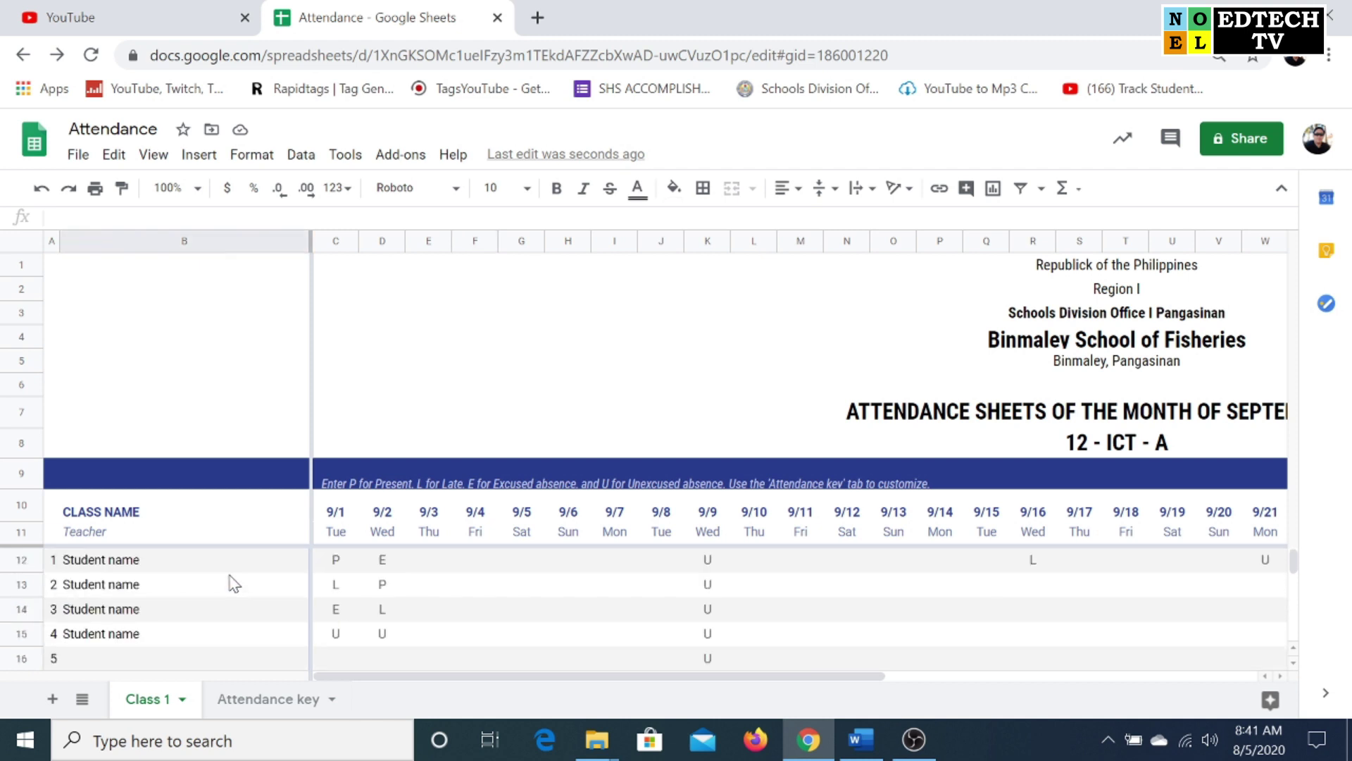
pyautogui.click(668, 615)
pyautogui.click(923, 611)
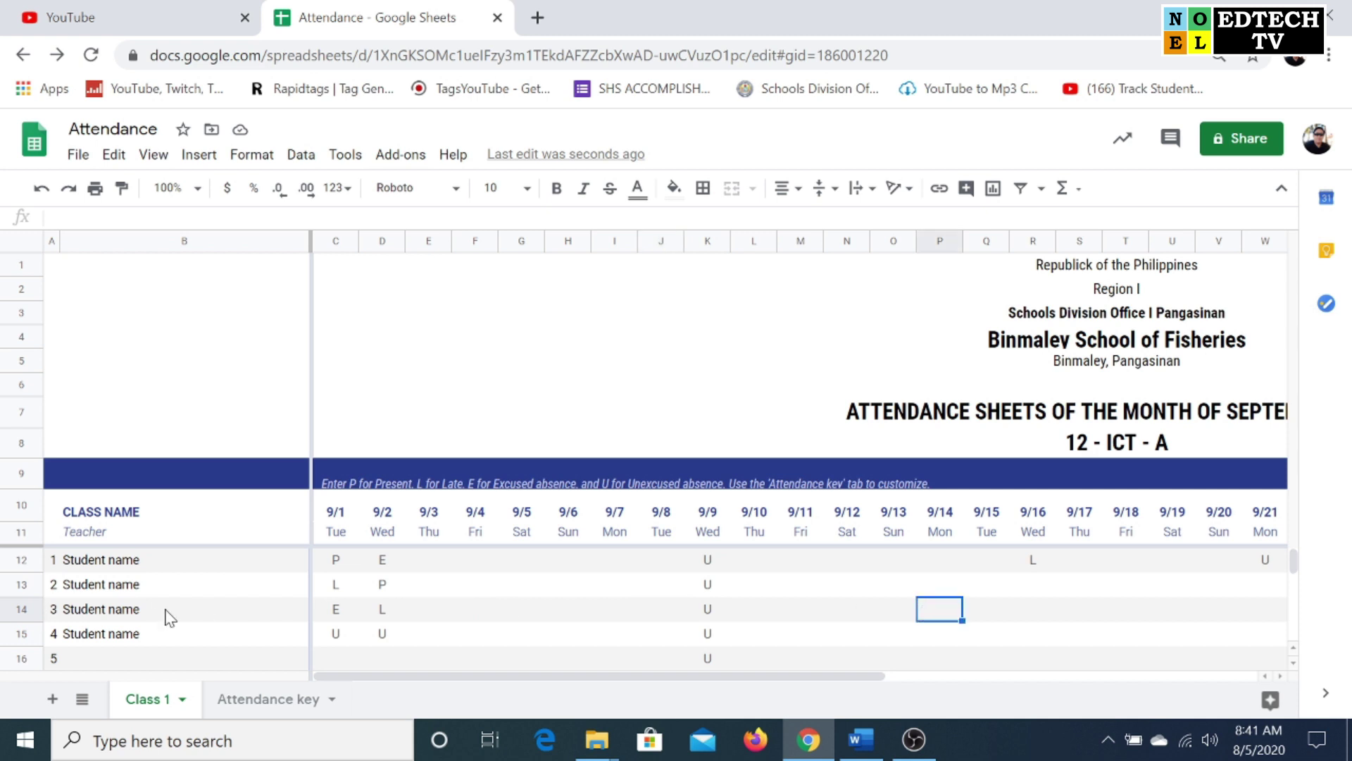
pyautogui.click(54, 561)
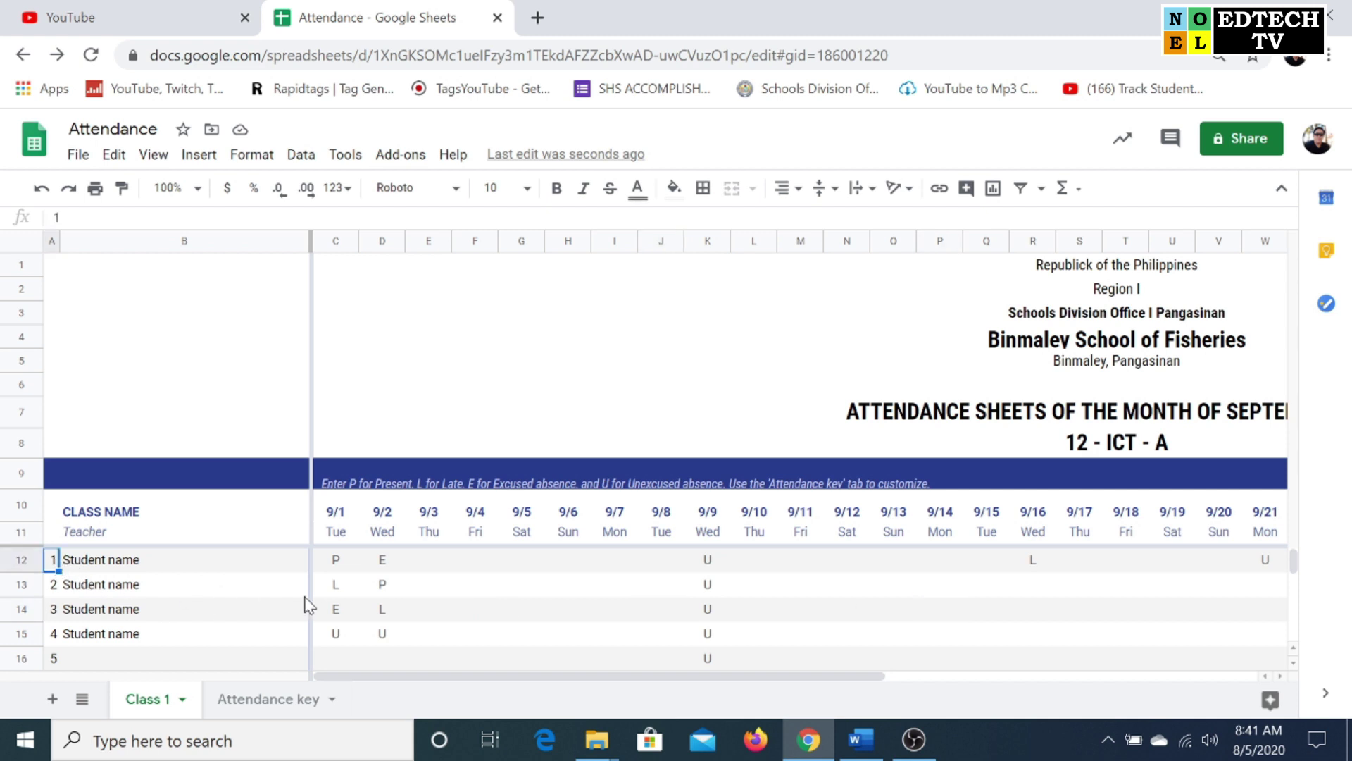
pyautogui.click(764, 610)
# Apply all borders to the student attendance grid from A12 through AJ47
pyautogui.moveTo(56, 562); pyautogui.dragTo(1245, 607)
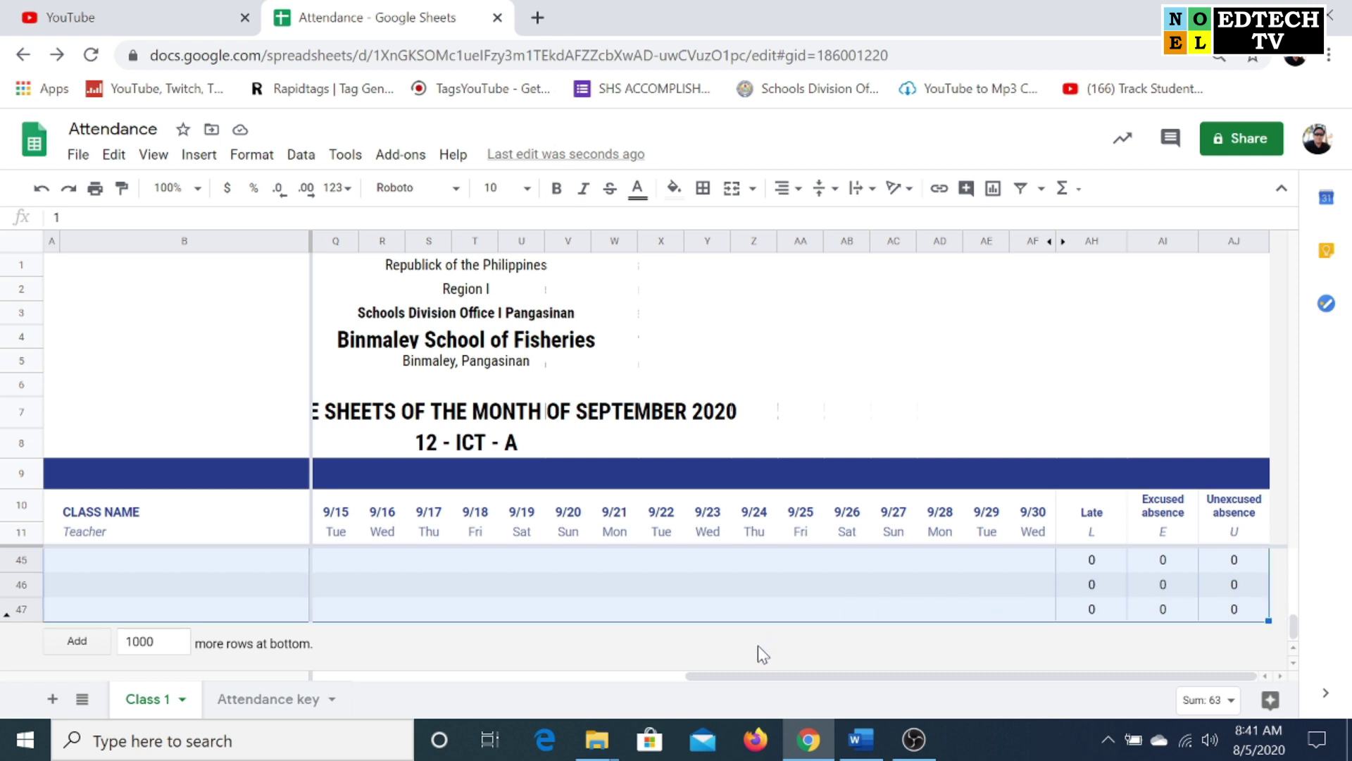
pyautogui.moveTo(775, 678); pyautogui.dragTo(350, 683)
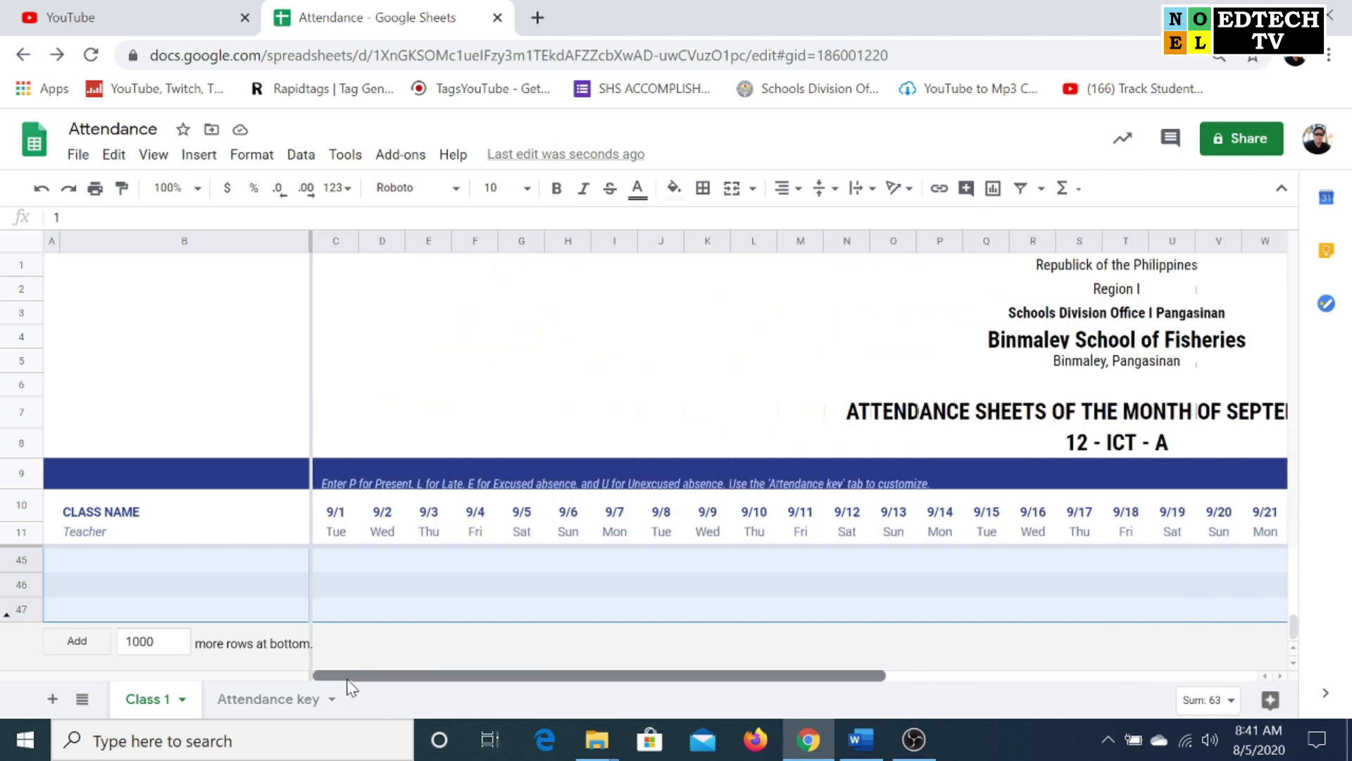
pyautogui.scroll(2, 484, 581)
pyautogui.scroll(8, 485, 581)
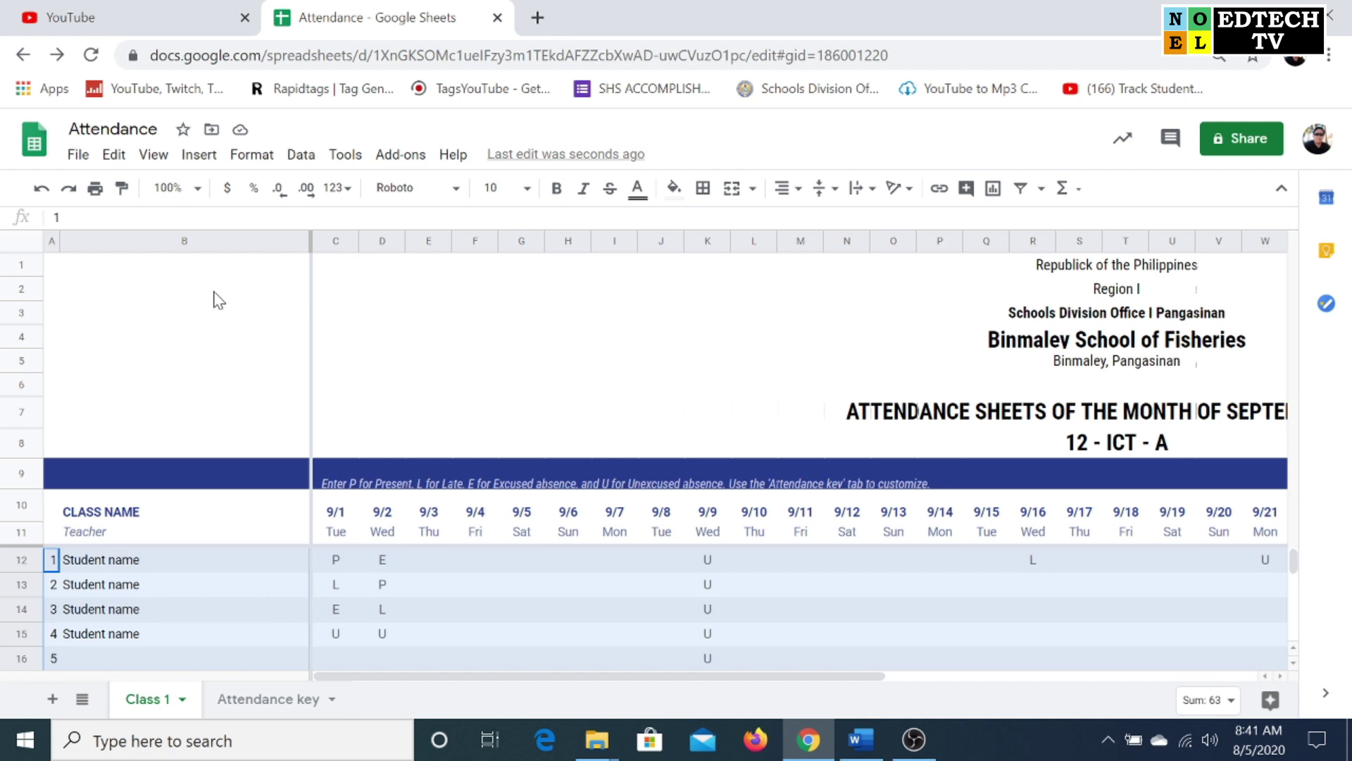
pyautogui.click(704, 191)
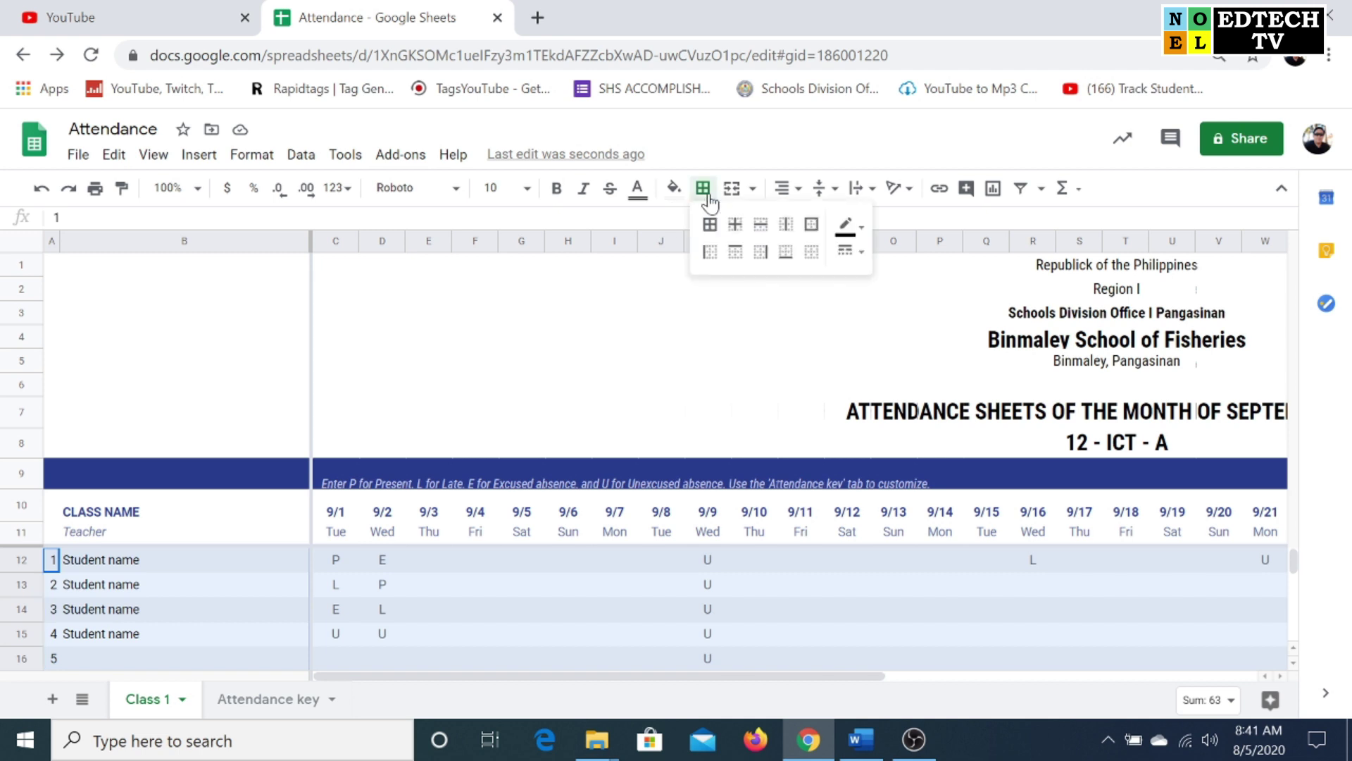
pyautogui.click(709, 239)
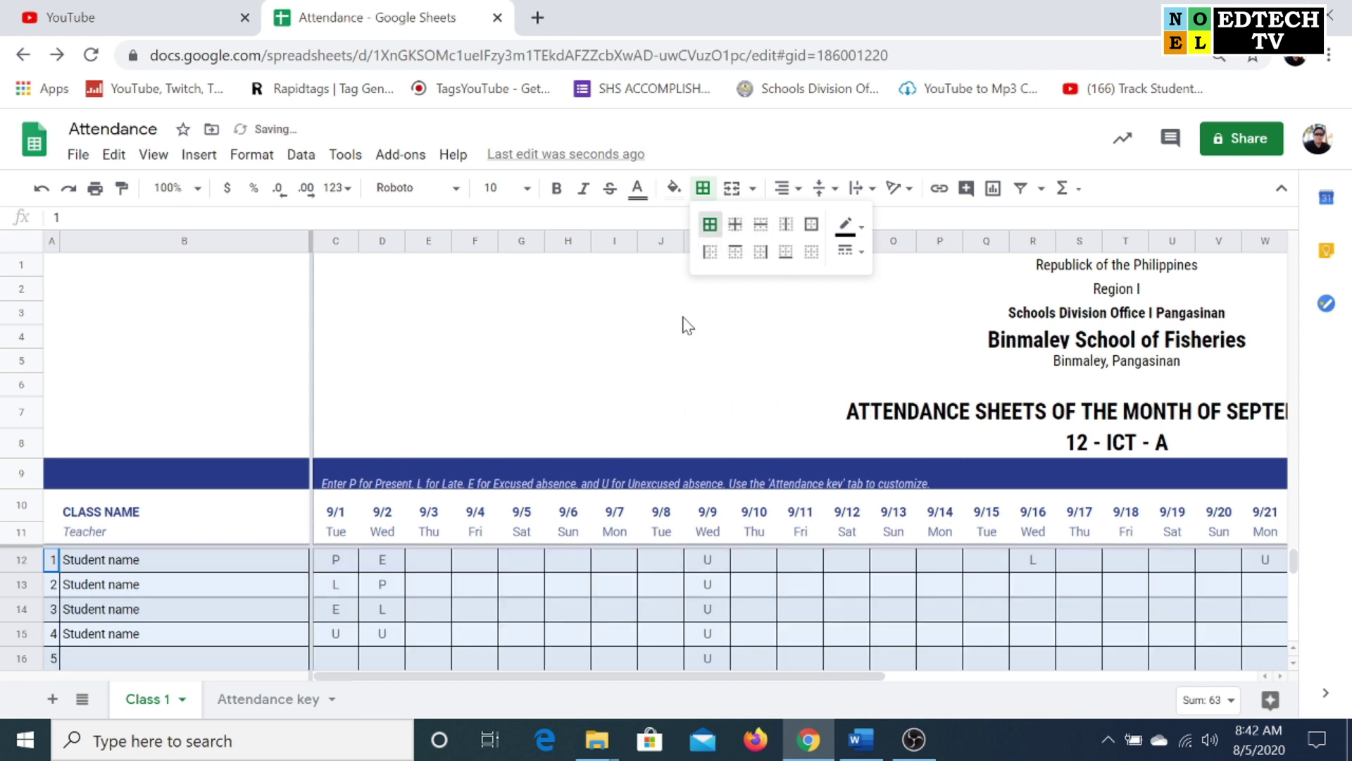
pyautogui.click(831, 613)
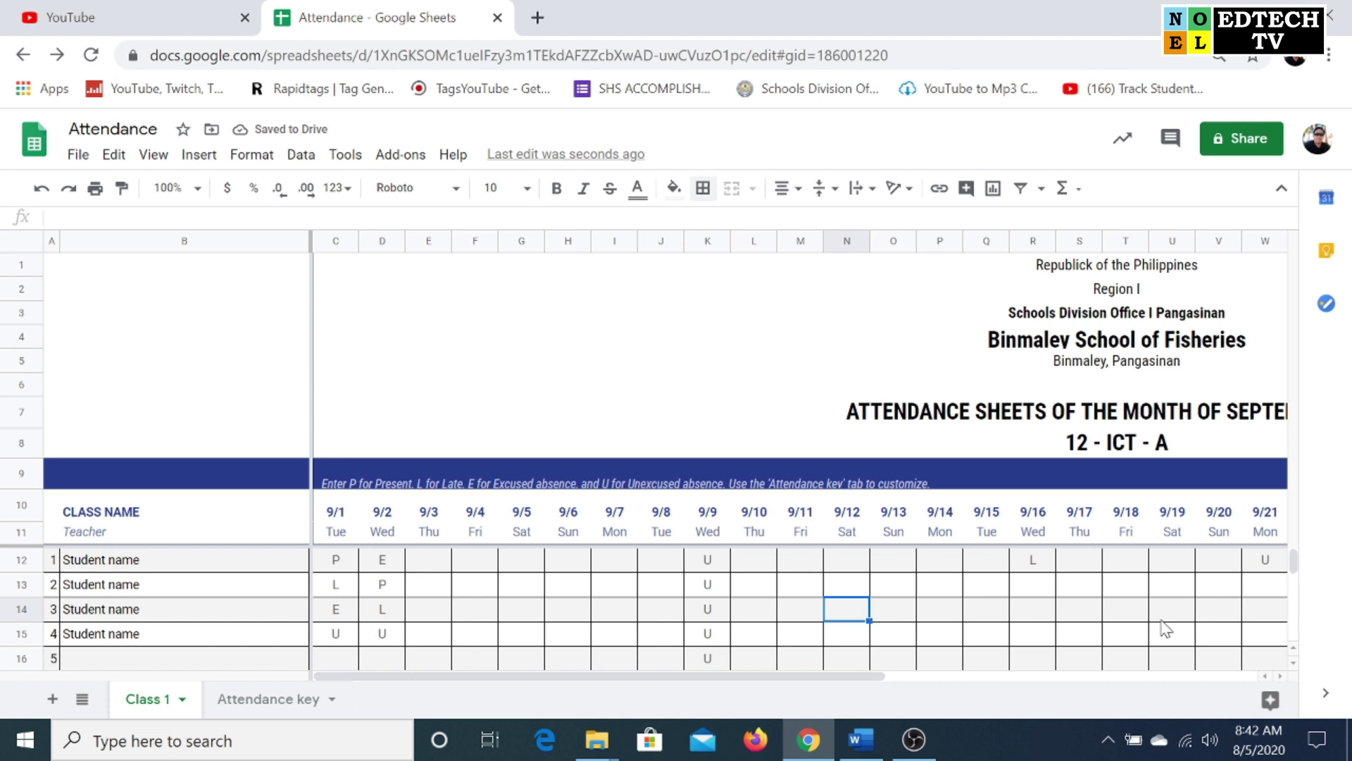
# Check how the bordered attendance grid looks across the pages of the print preview
pyautogui.hotkey('ctrl', 'p')
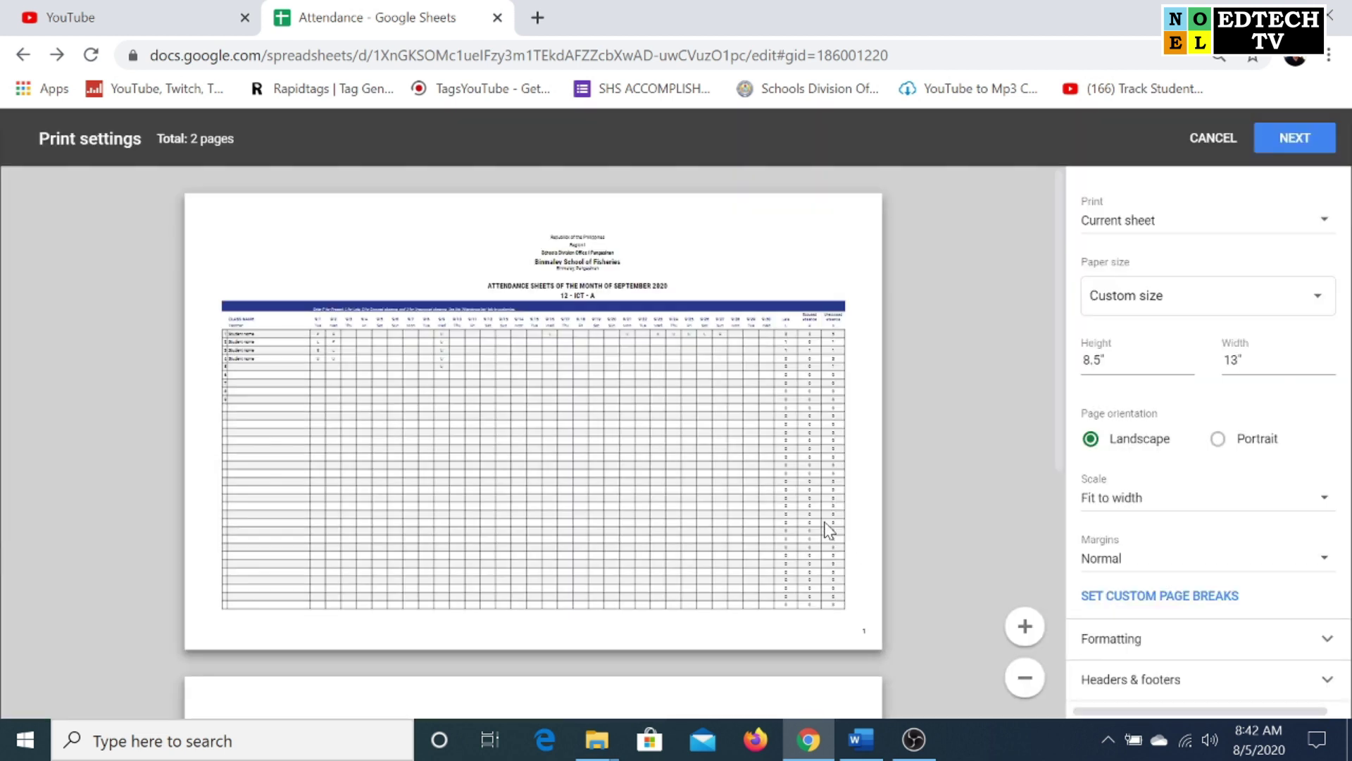
pyautogui.scroll(-4, 827, 531)
pyautogui.scroll(4, 830, 528)
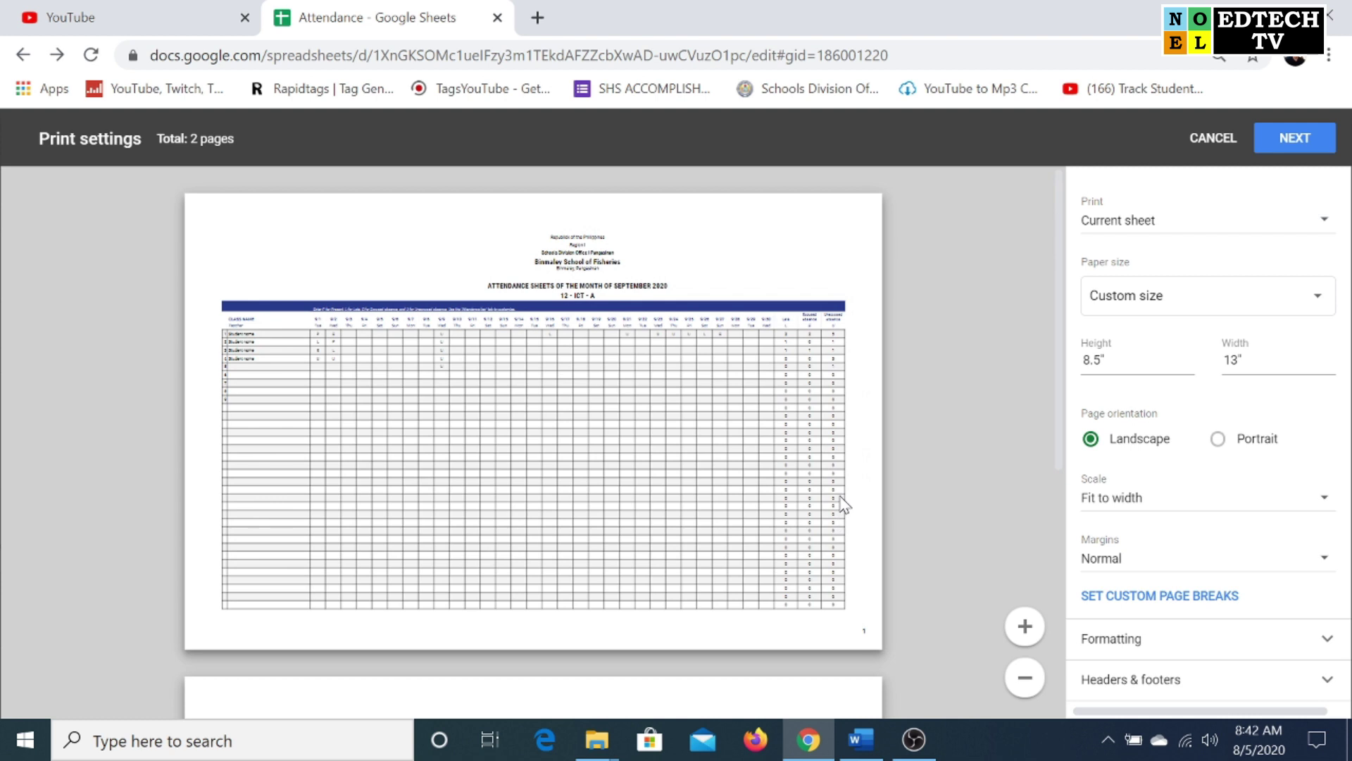